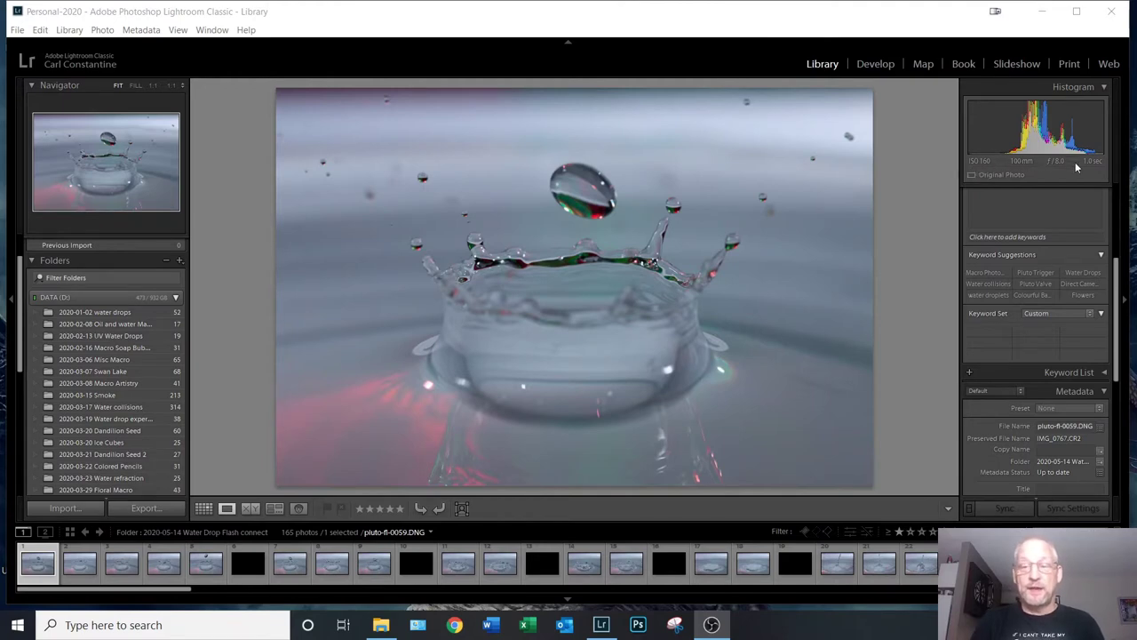
- Preview the folder in Grid view, return to the water-drop photo, then start an import from the card
scroll(1020, 258, up, 4)
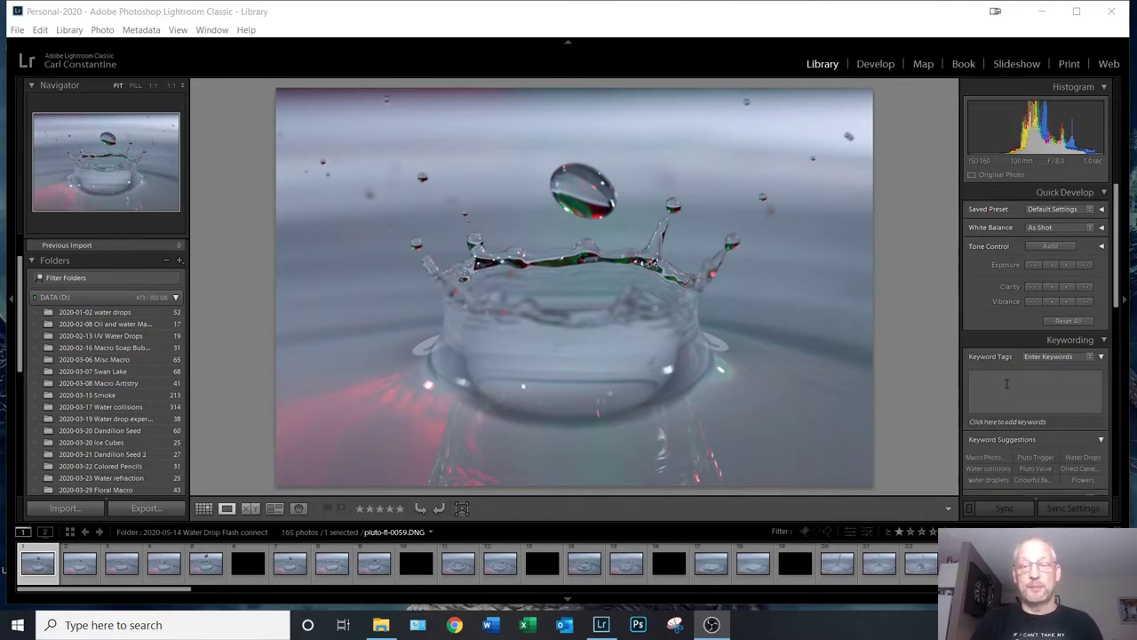
scroll(1052, 359, down, 2)
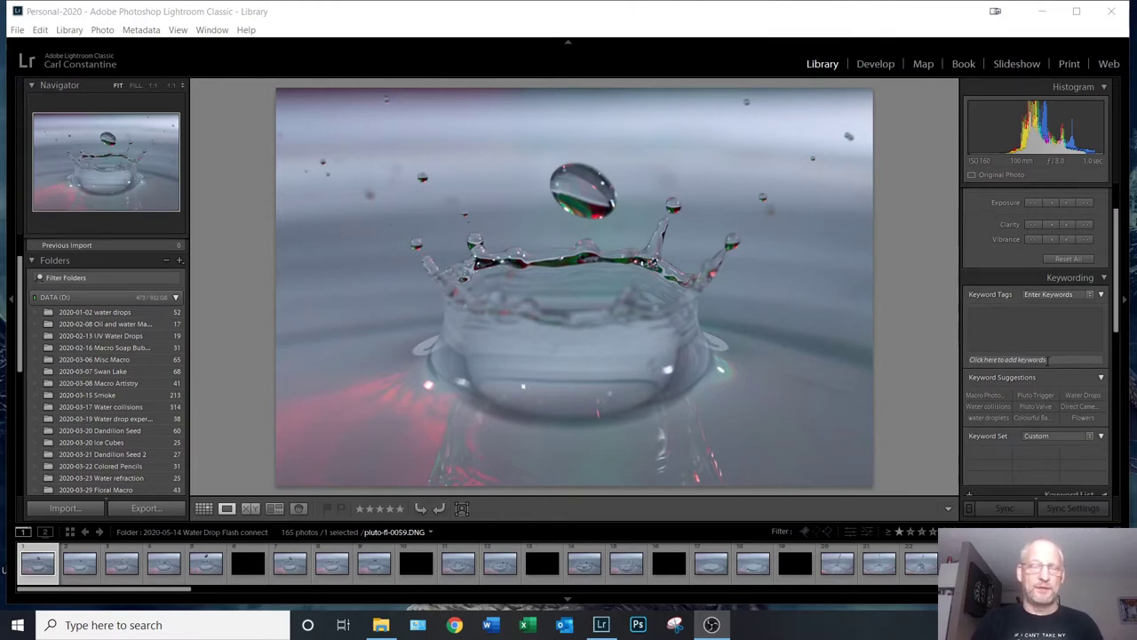
scroll(1034, 355, down, 10)
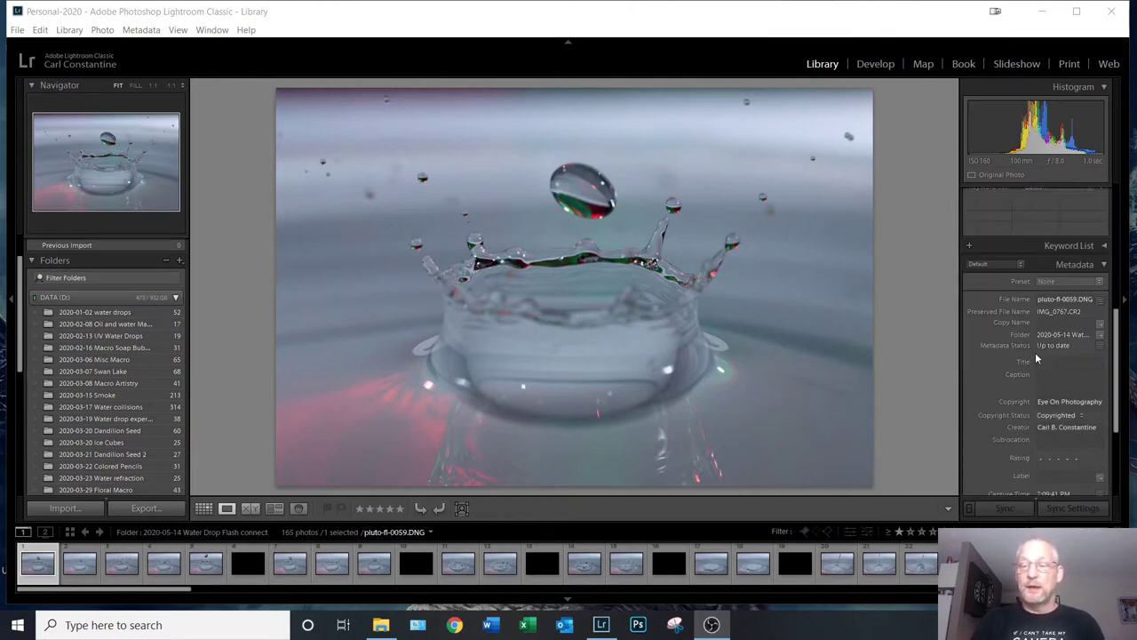
scroll(1035, 358, down, 2)
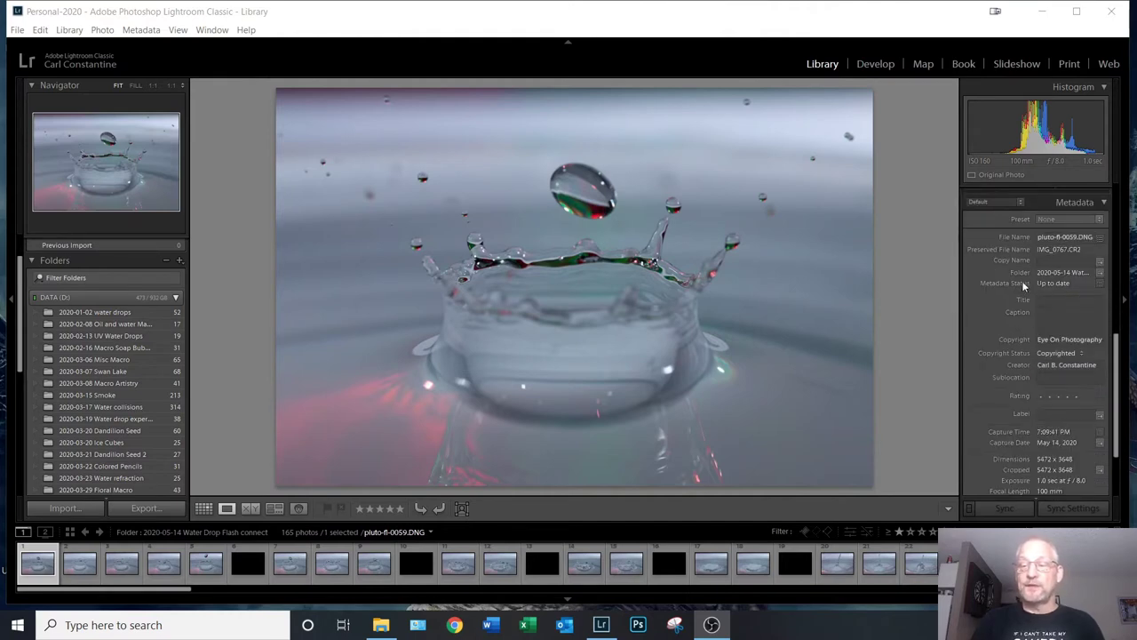
scroll(1037, 396, down, 3)
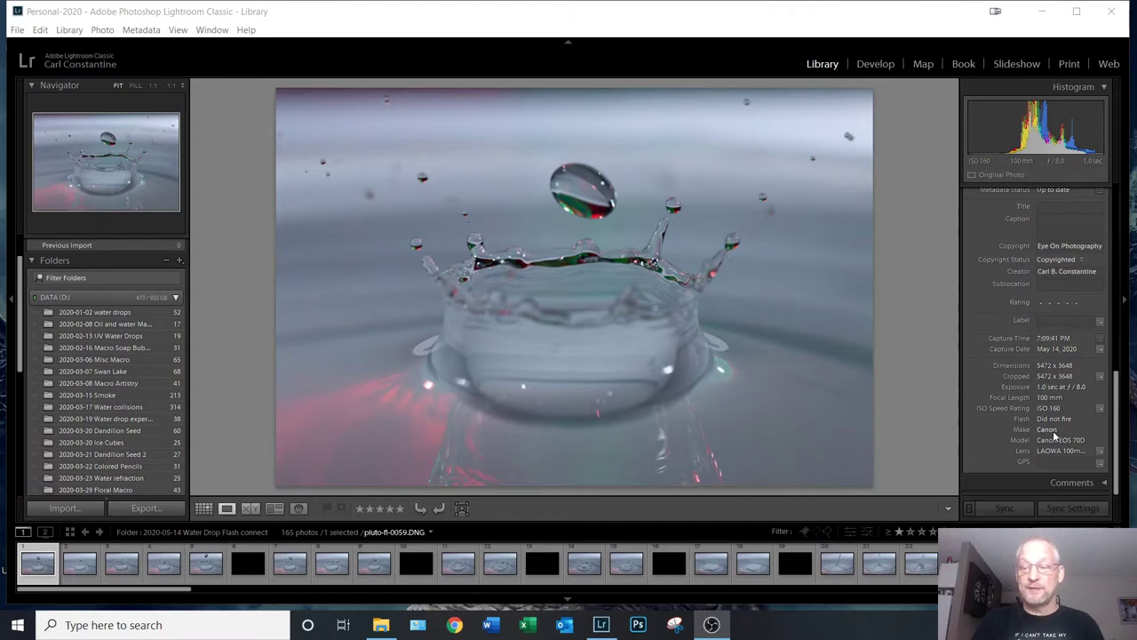
scroll(1046, 389, up, 6)
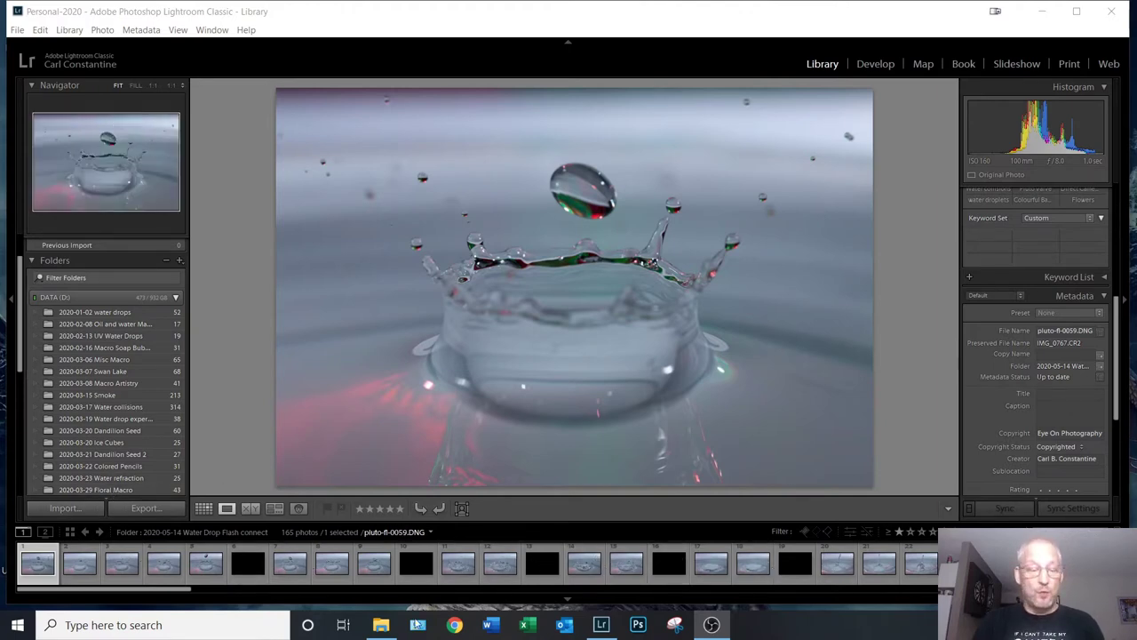
drag(147, 591, 51, 618)
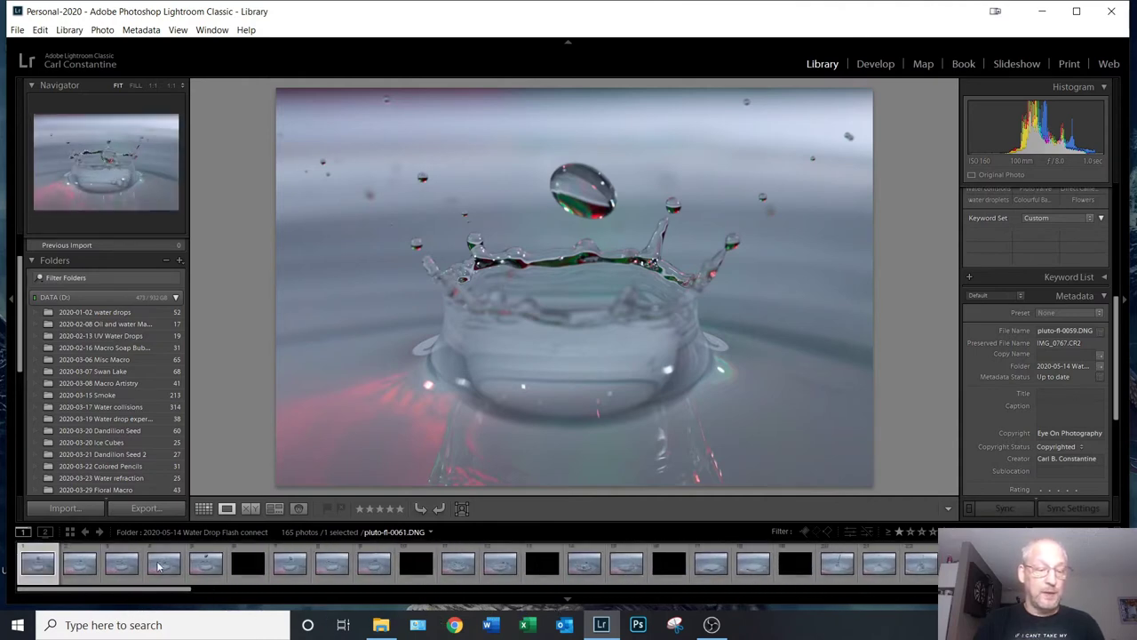
click(203, 508)
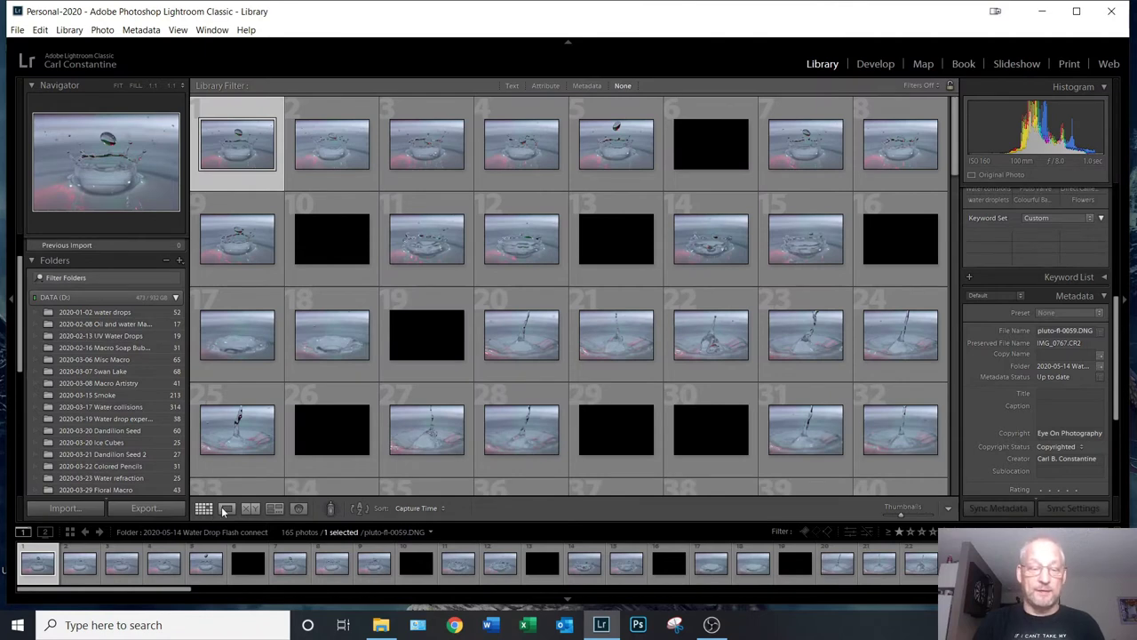
click(227, 508)
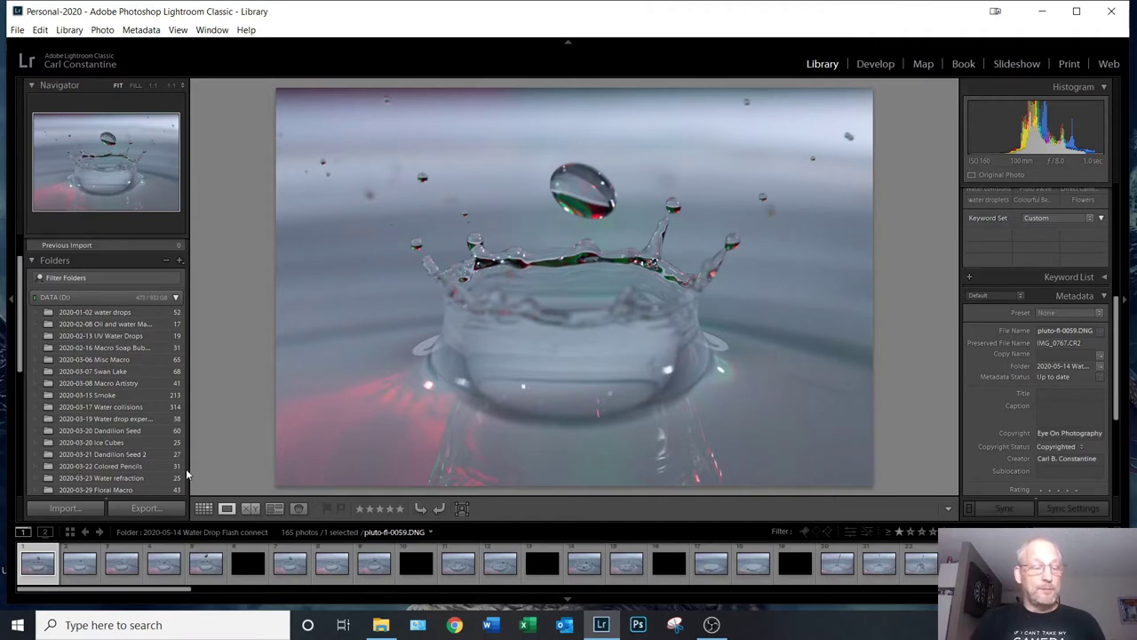
click(73, 508)
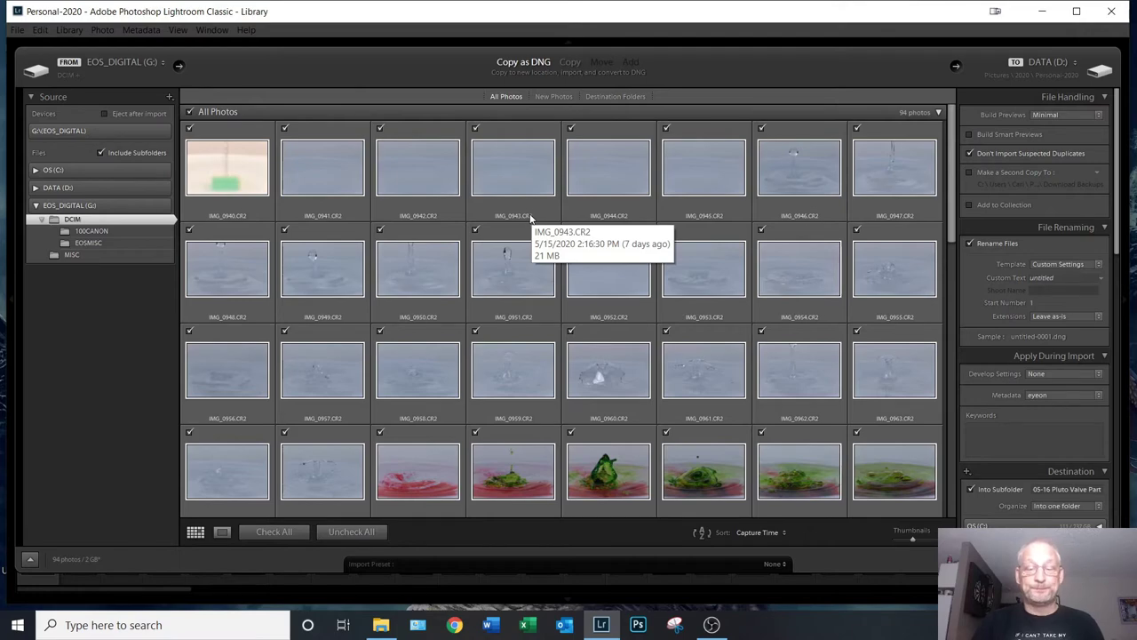
drag(953, 231, 970, 189)
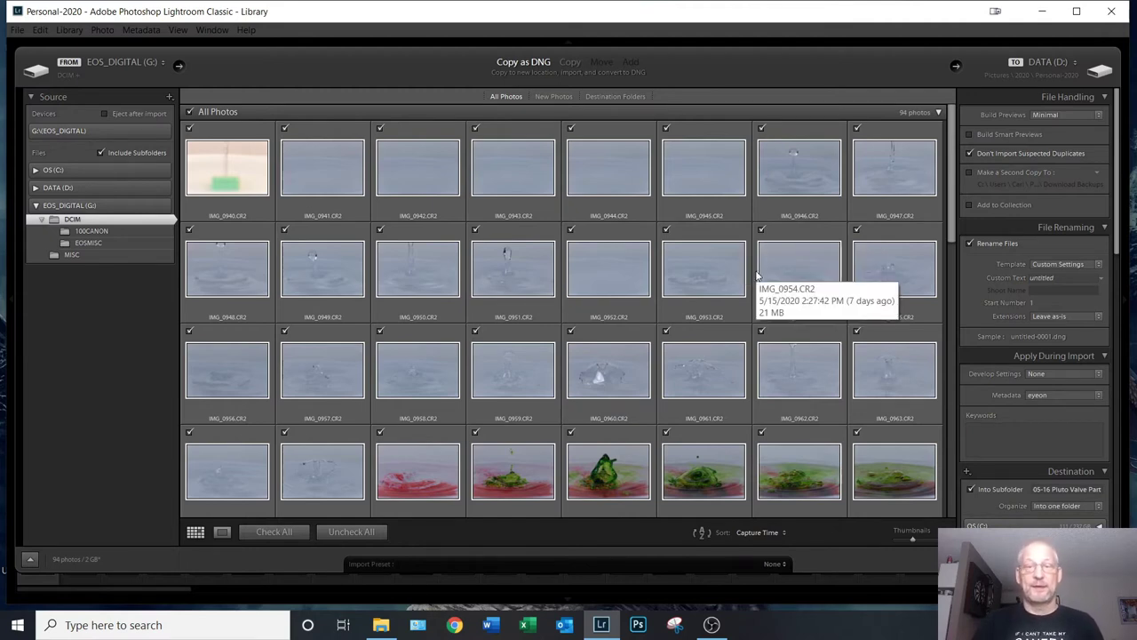
- Set the File Renaming custom text to 'Pluto-valve'
click(1080, 278)
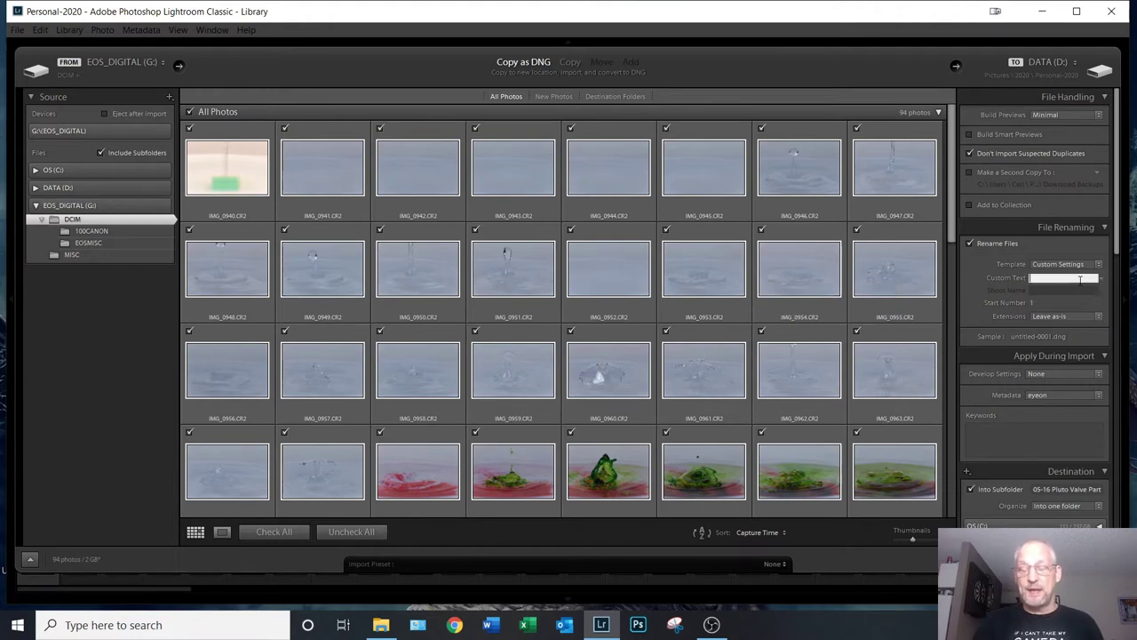
text(Plu)
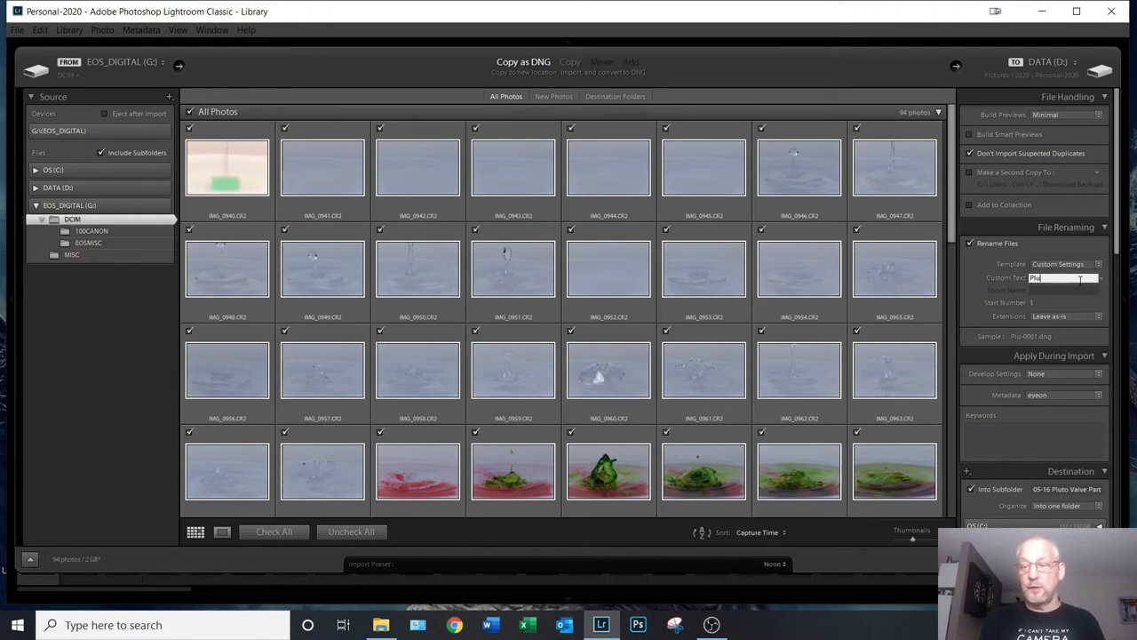
text(to-valve)
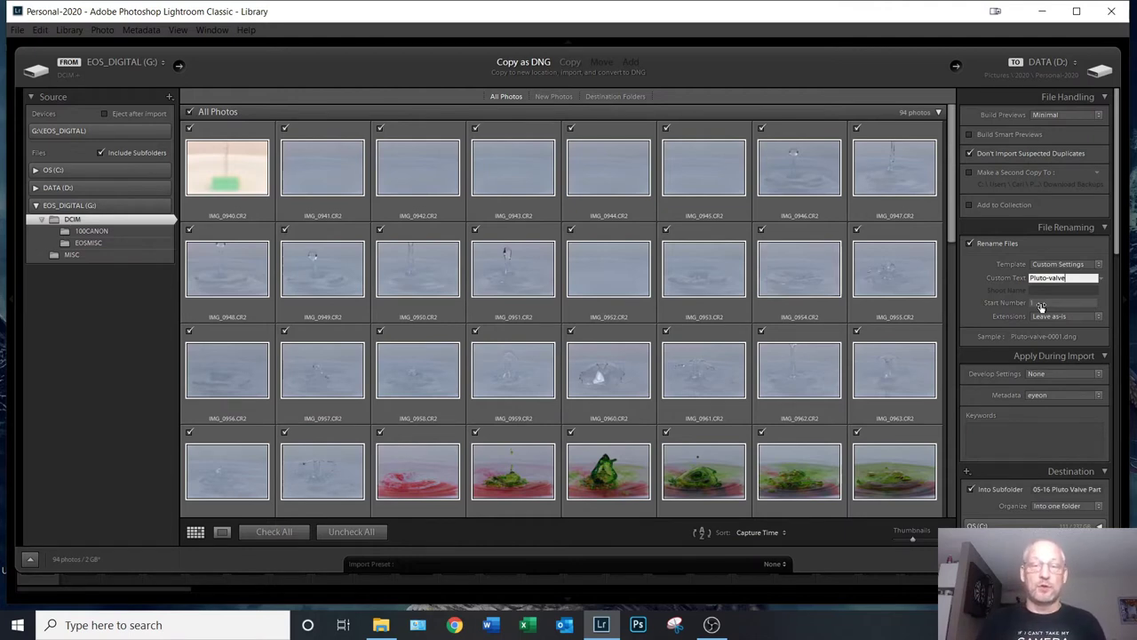
- Add the import keywords Pluto Trigger and Pluto Valve from the autocomplete suggestions
scroll(1010, 304, down, 2)
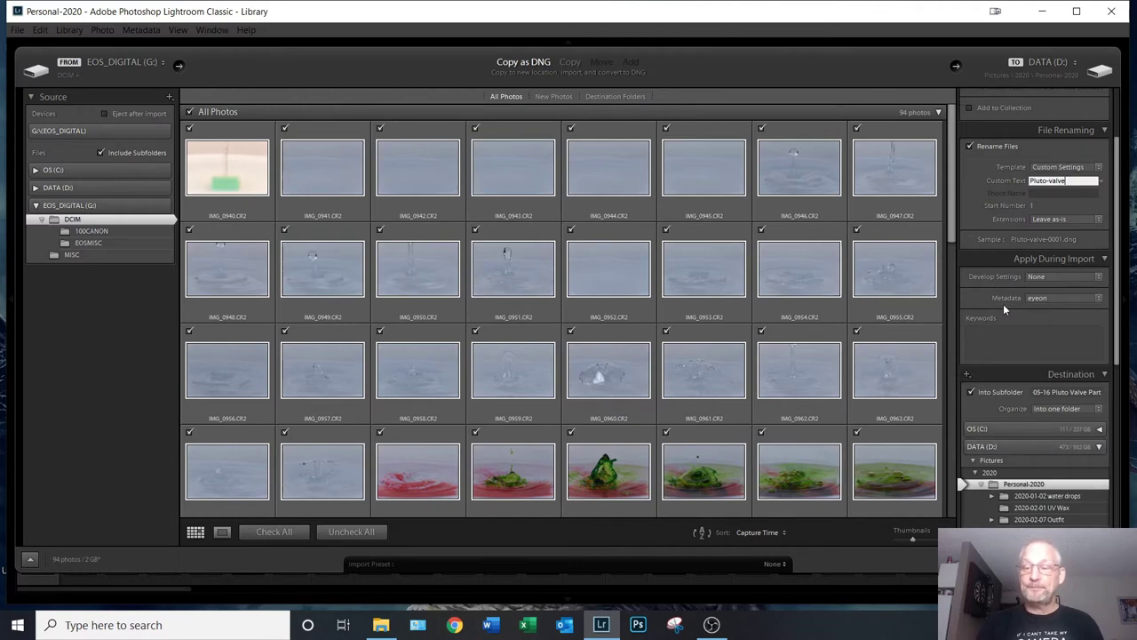
click(1012, 332)
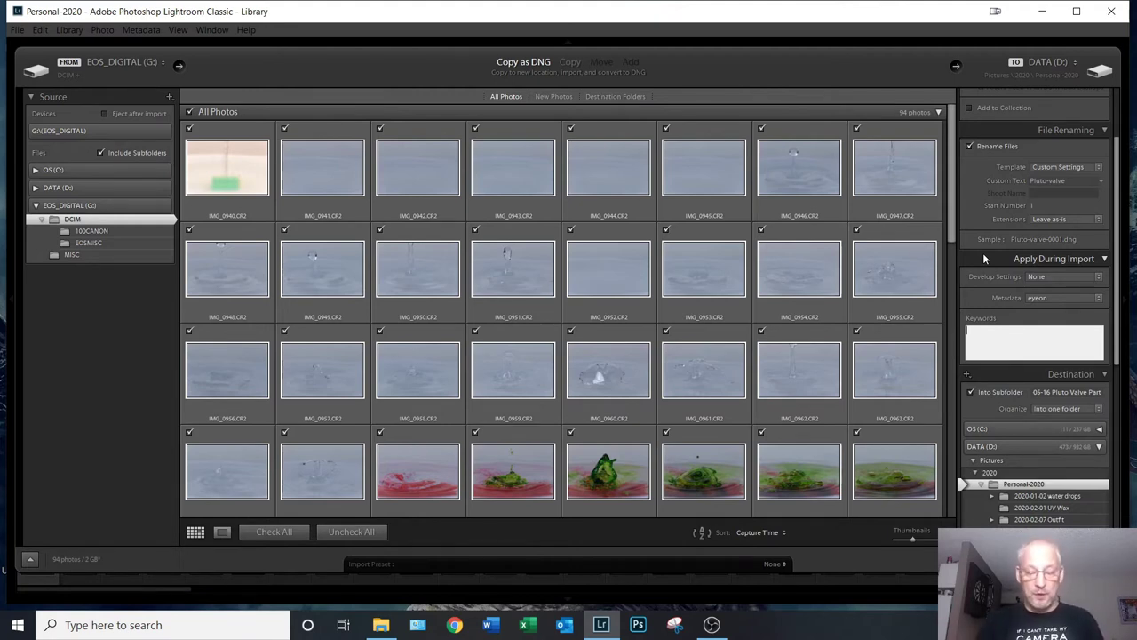
text(Pluto Trigger)
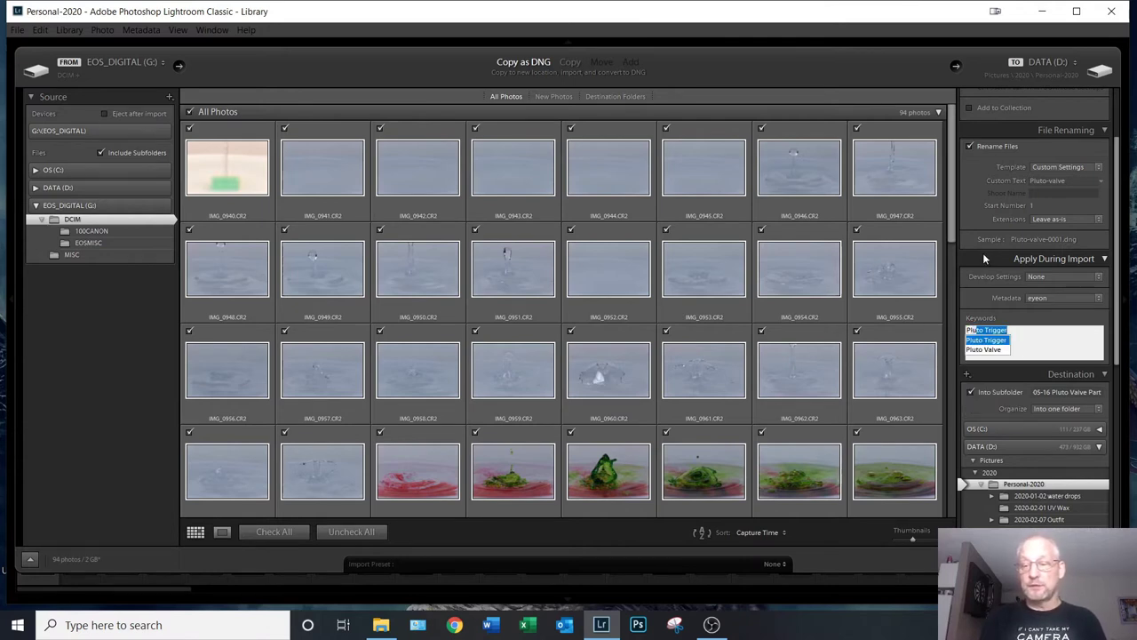
key(Return)
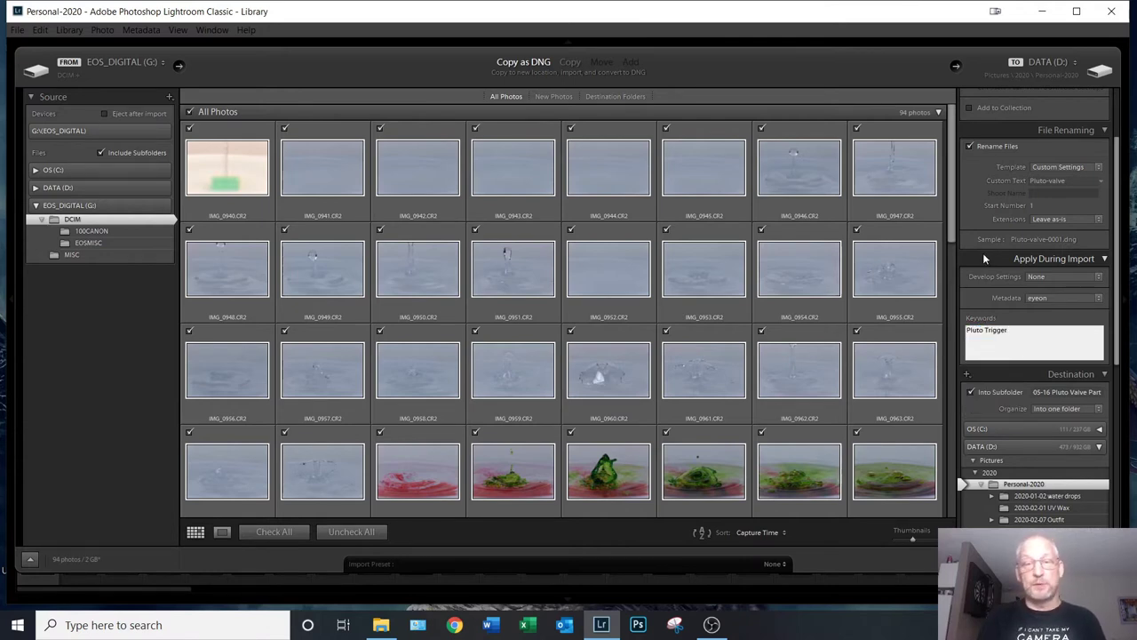
text(, Pluto Trigger)
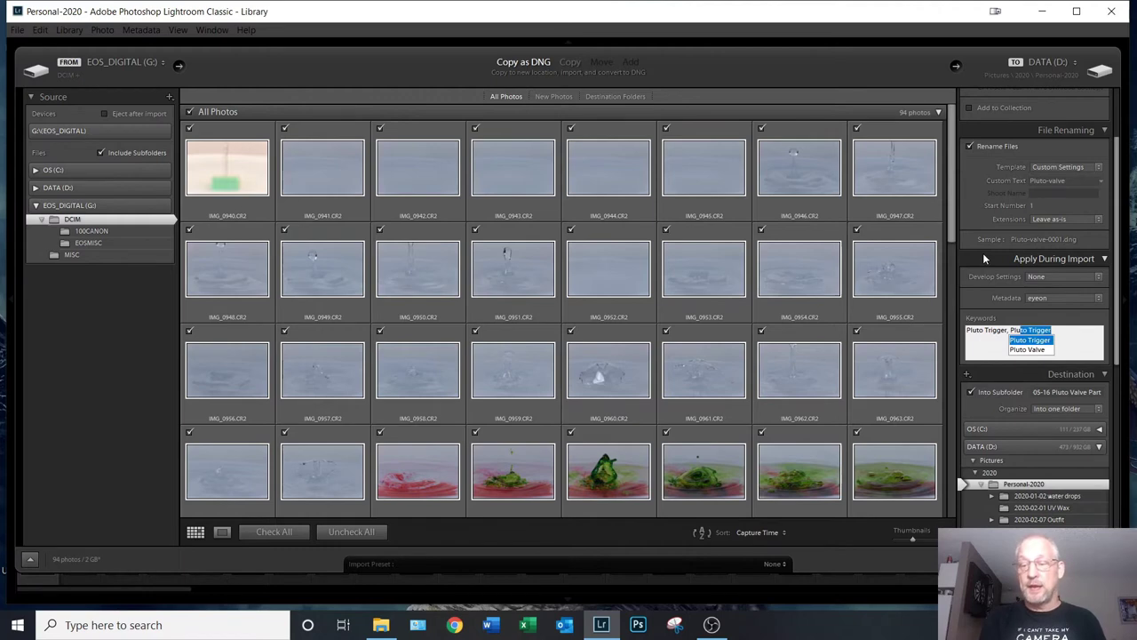
key(Down)
key(Return)
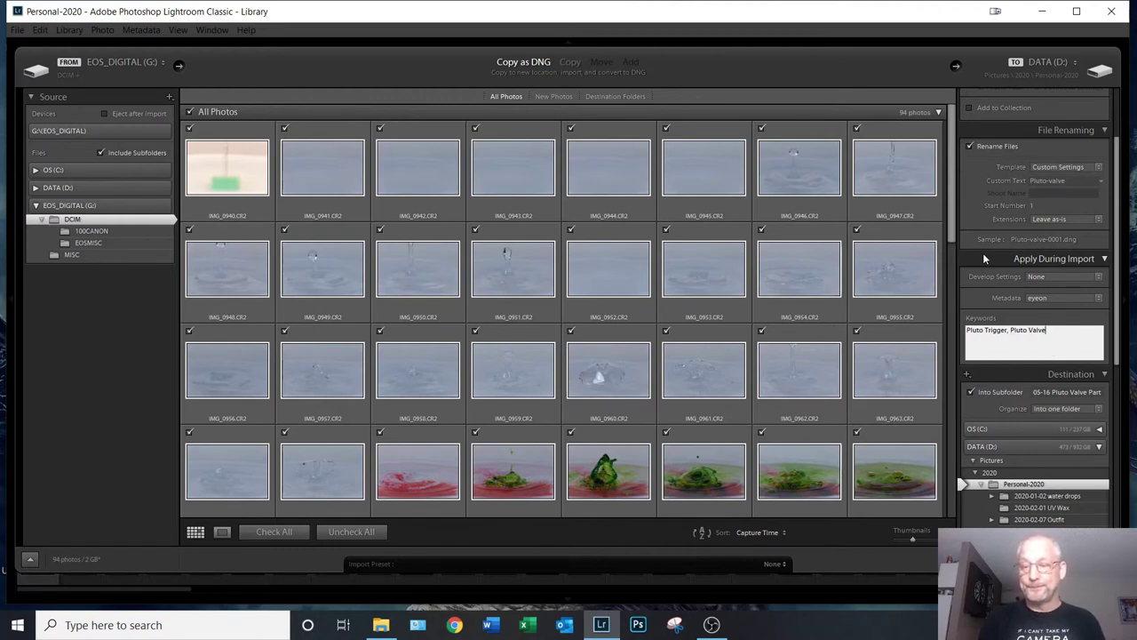
- Add keywords Water collisions, Water Splash and Water Drops, then bring up File Explorer at This PC
text(, Wa)
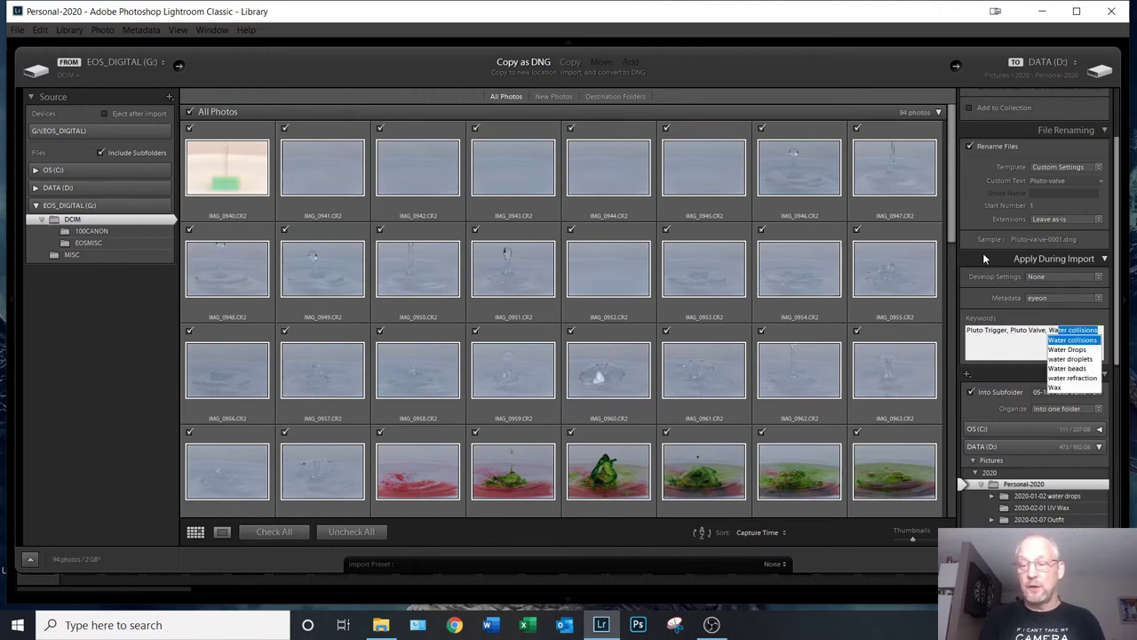
key(Return)
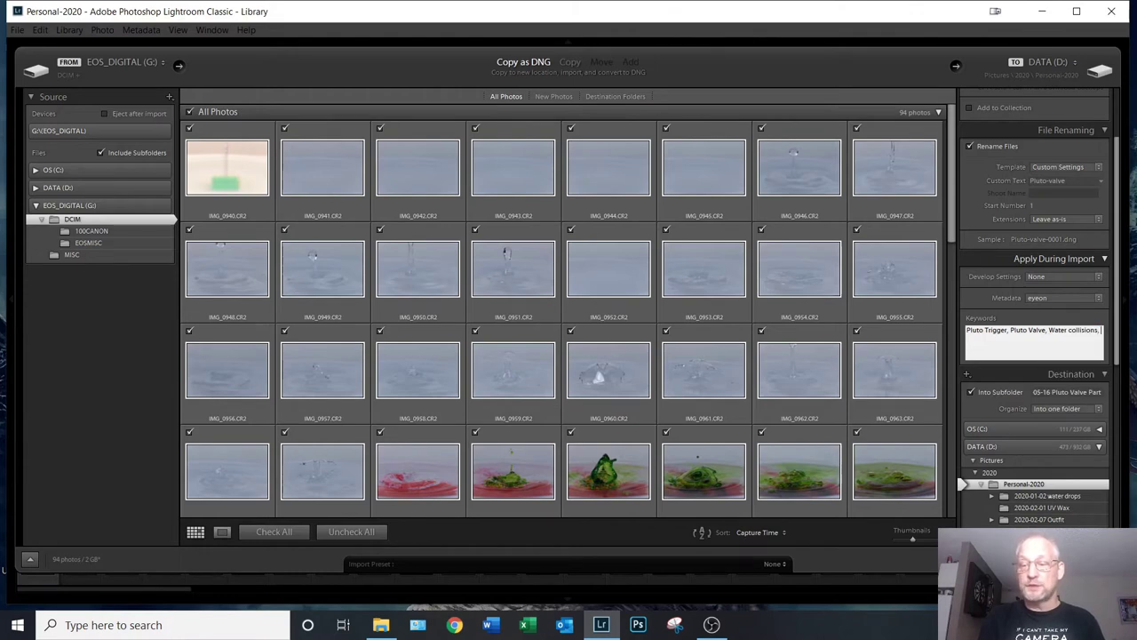
text(, Water Sp)
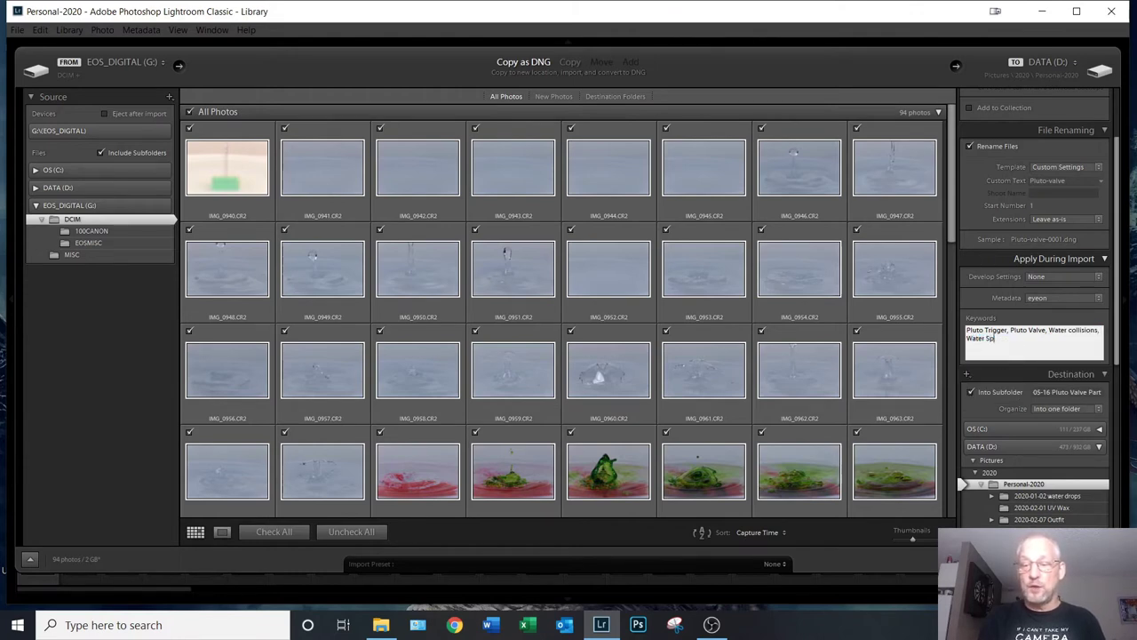
text(lash, Water)
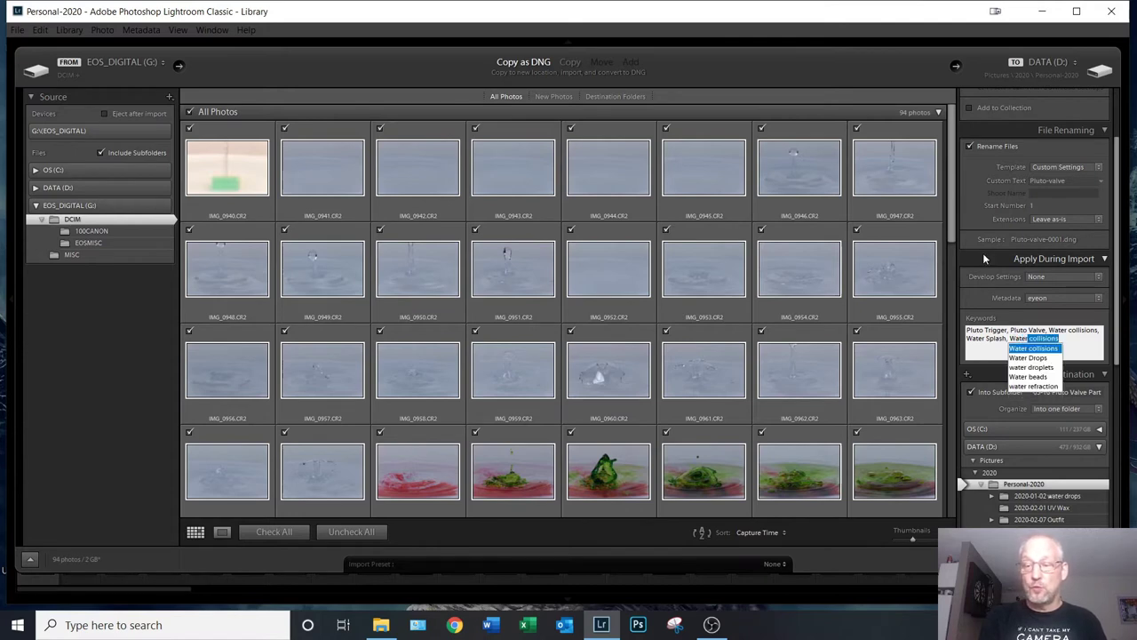
key(Down)
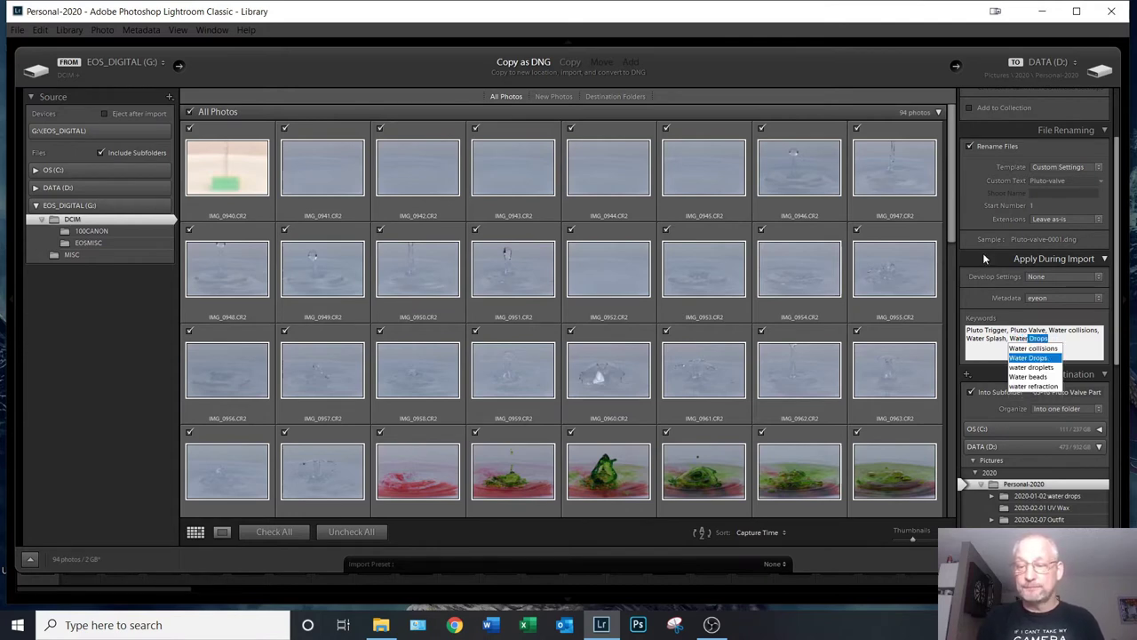
key(Return)
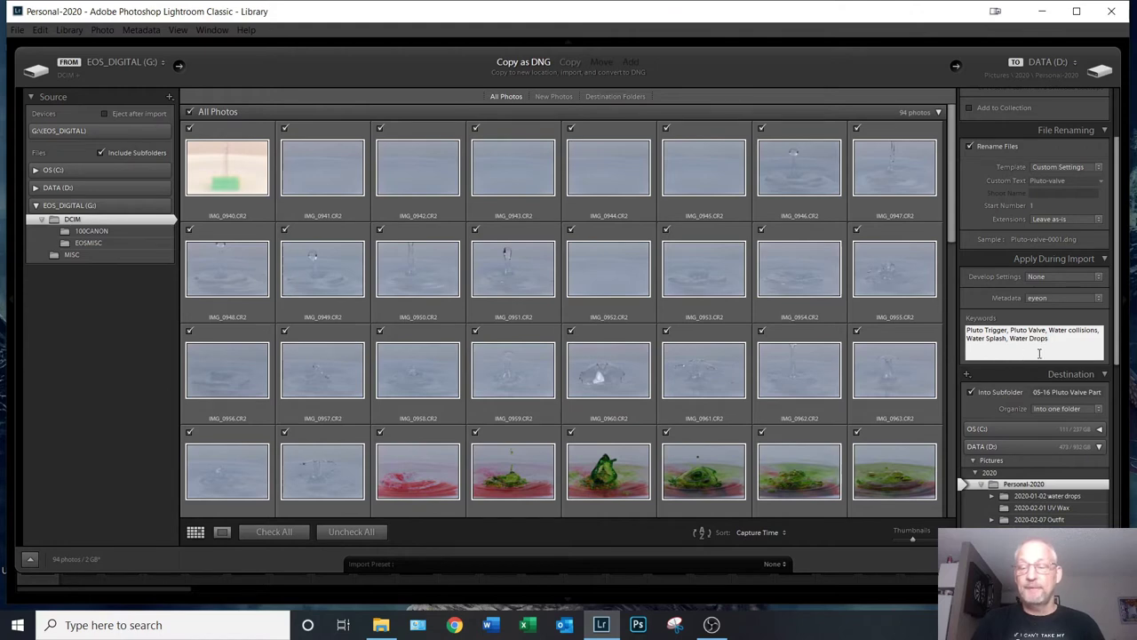
drag(1118, 279, 1116, 376)
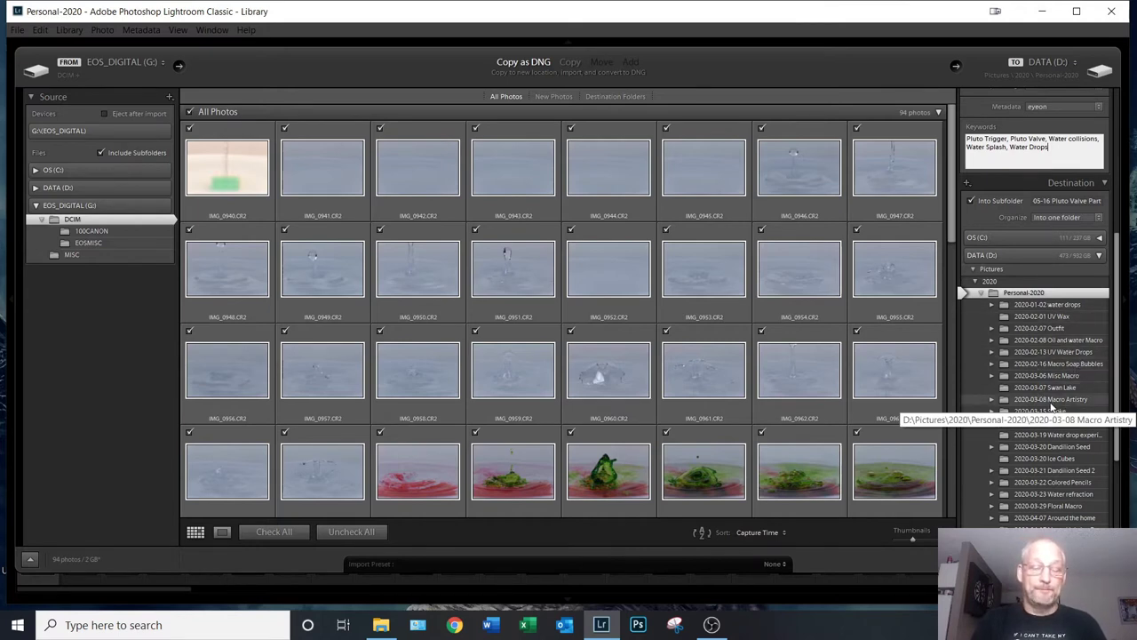
click(380, 624)
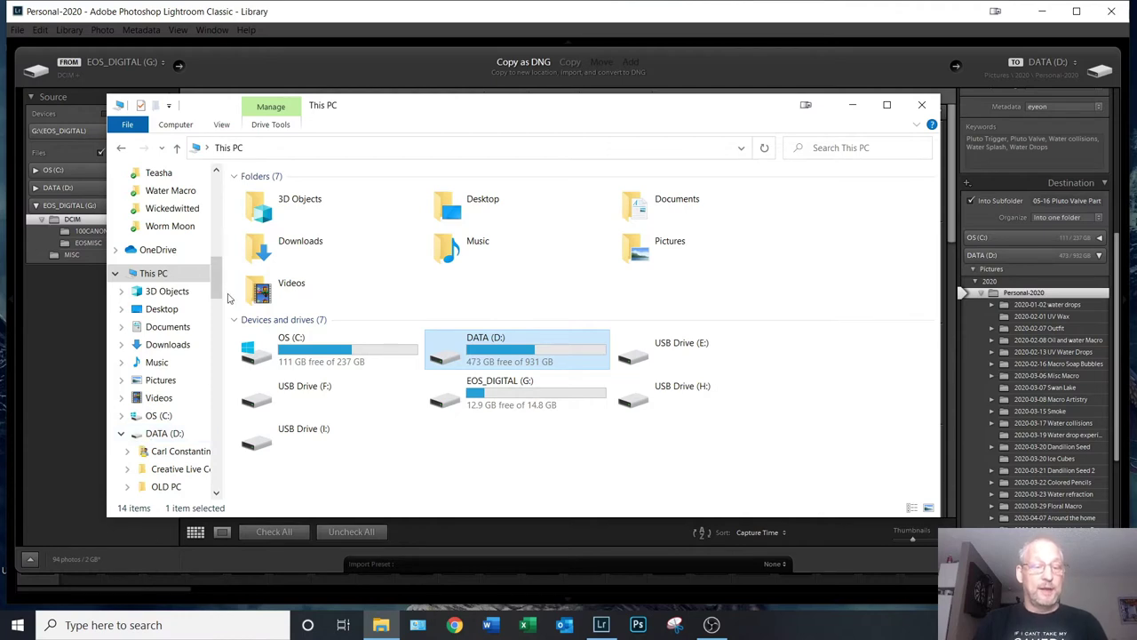
- In File Explorer, browse into the 2020 pictures folder and look through the Personal-2020 folder
drag(216, 272, 215, 282)
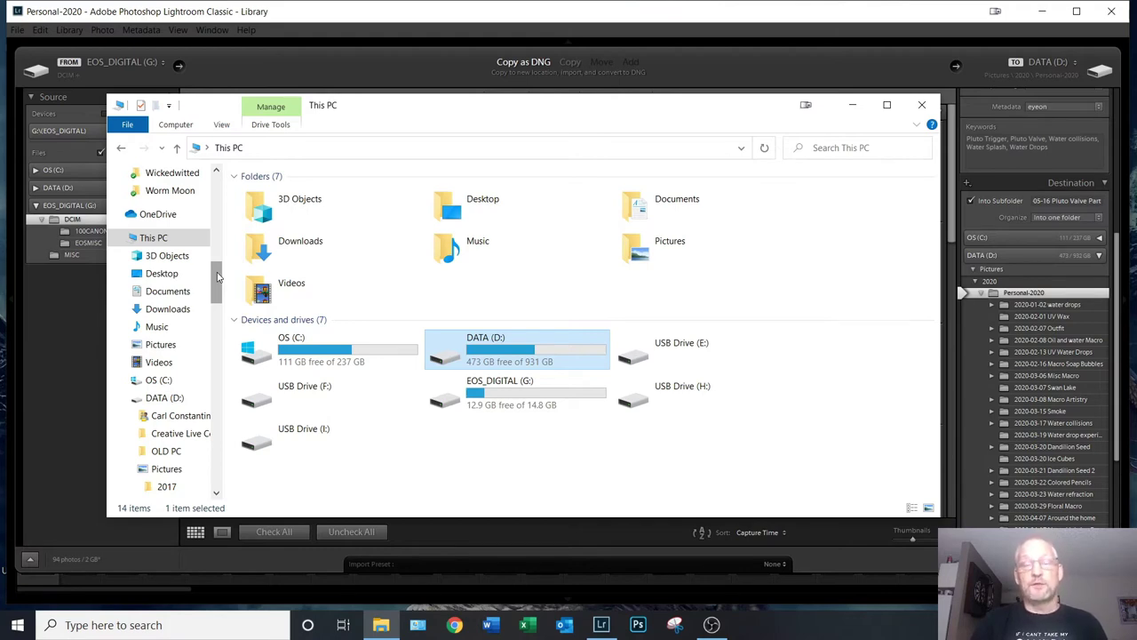
scroll(218, 277, down, 3)
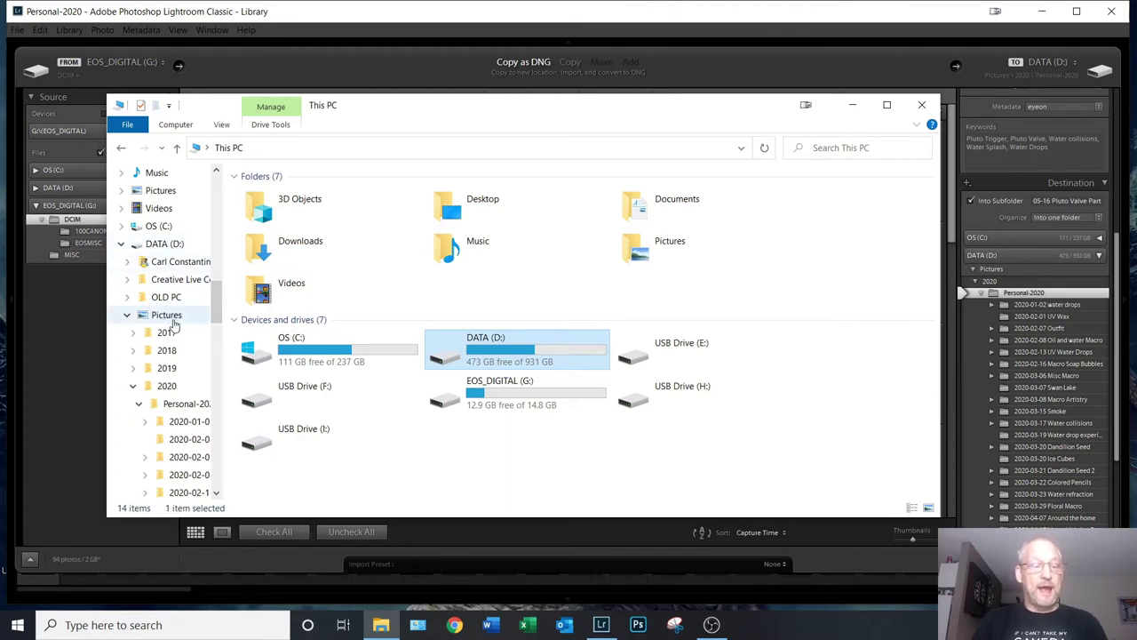
click(162, 388)
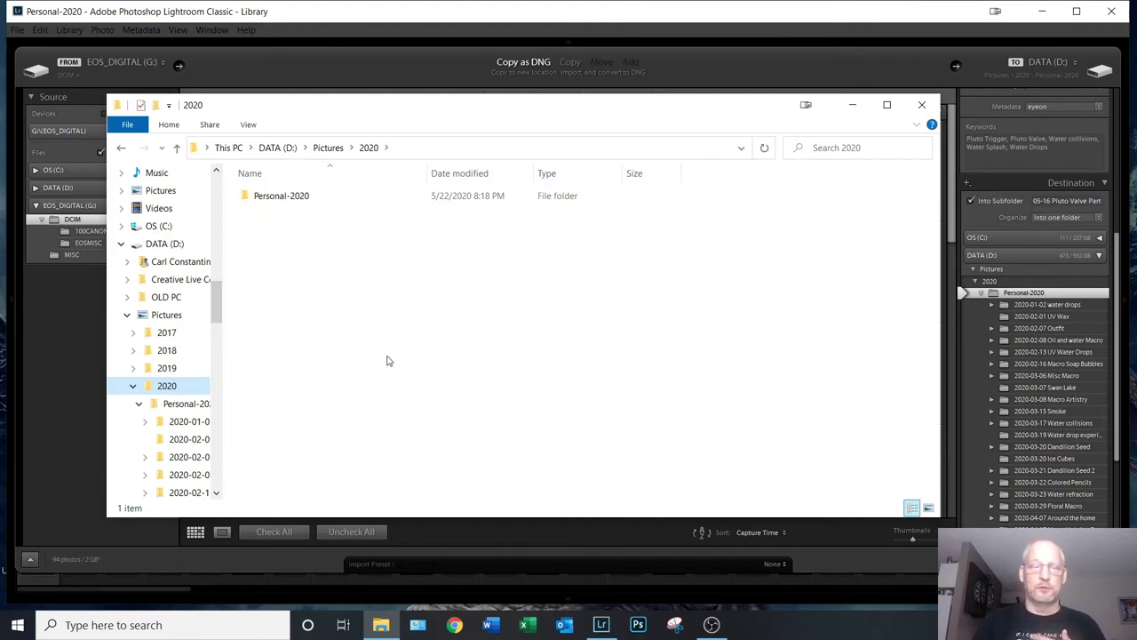
click(188, 405)
scroll(355, 253, down, 3)
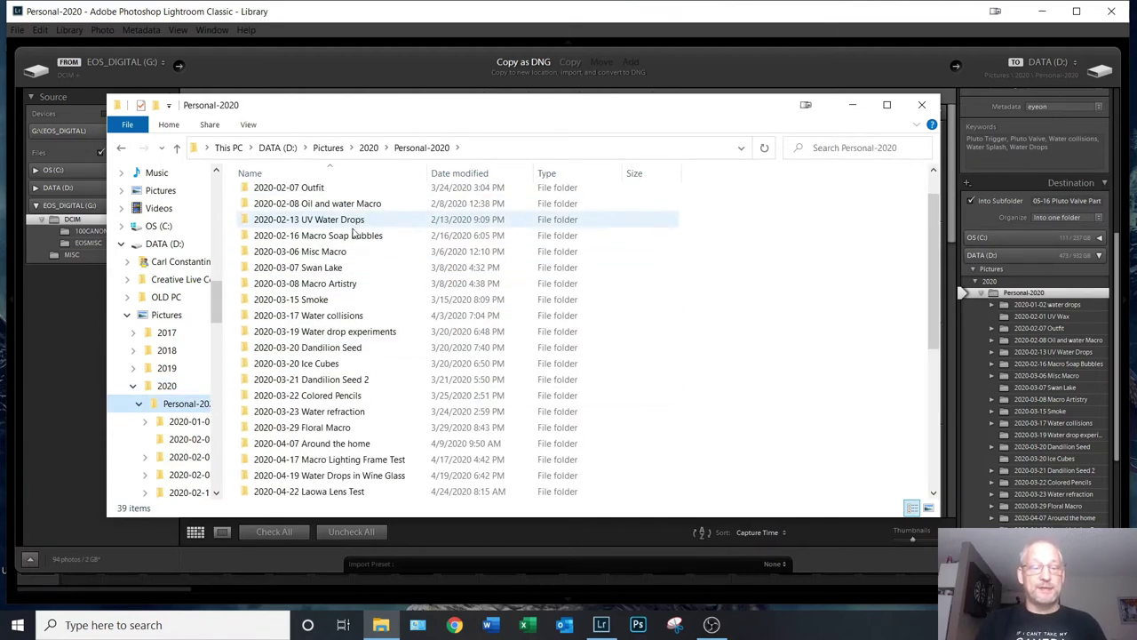
scroll(354, 257, down, 4)
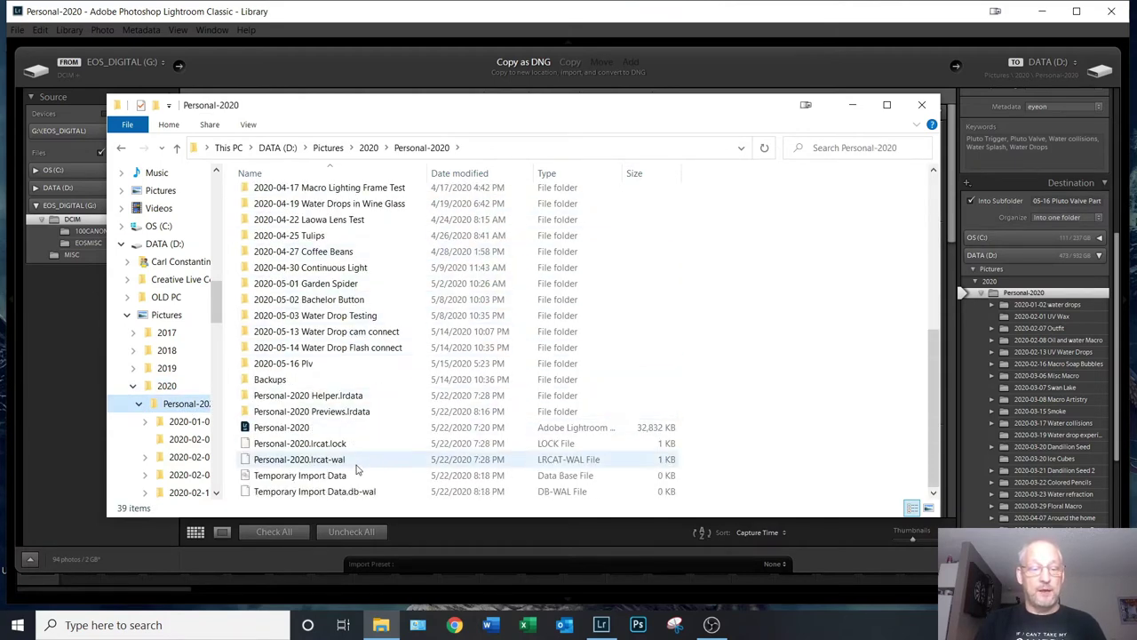
scroll(356, 222, up, 8)
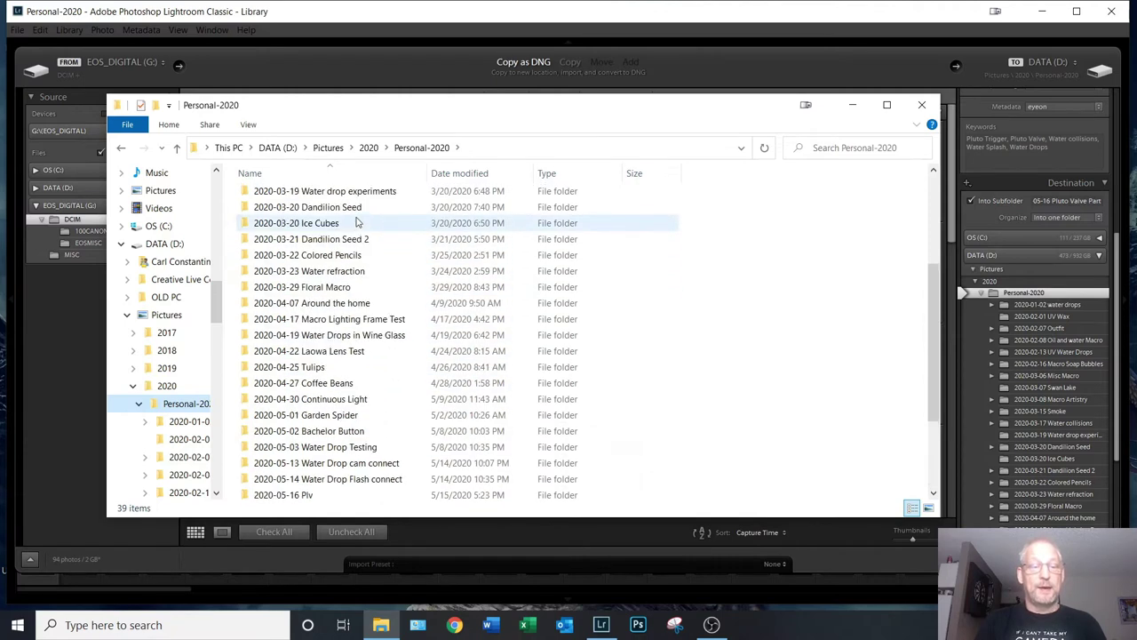
- Minimize File Explorer and select the import subfolder name field in Lightroom
click(853, 106)
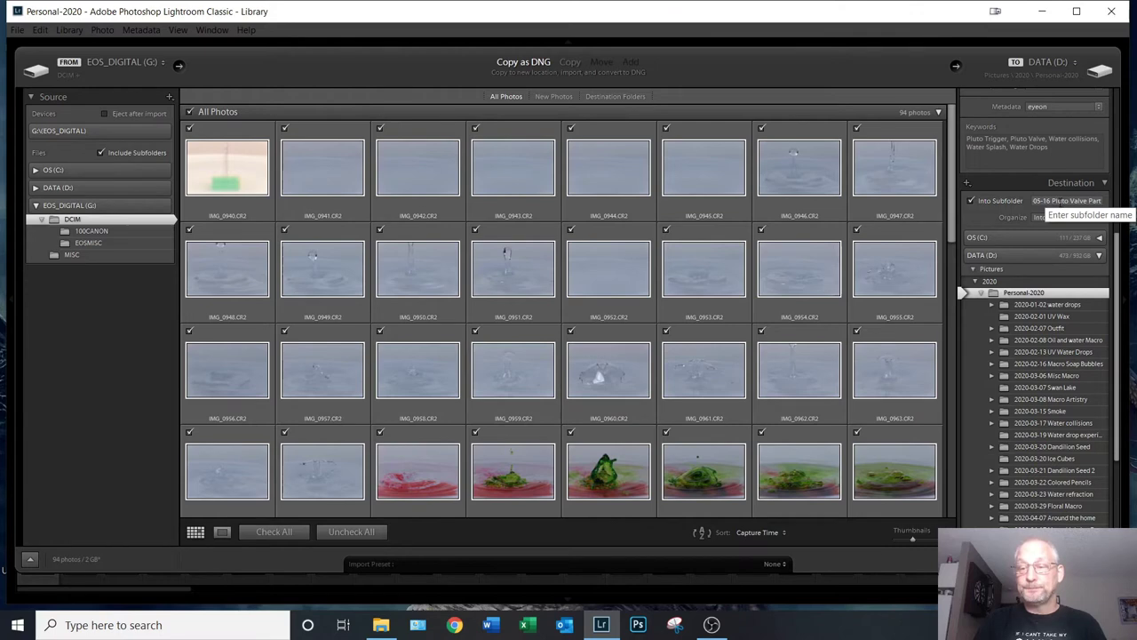
scroll(1059, 201, up, 2)
click(1059, 274)
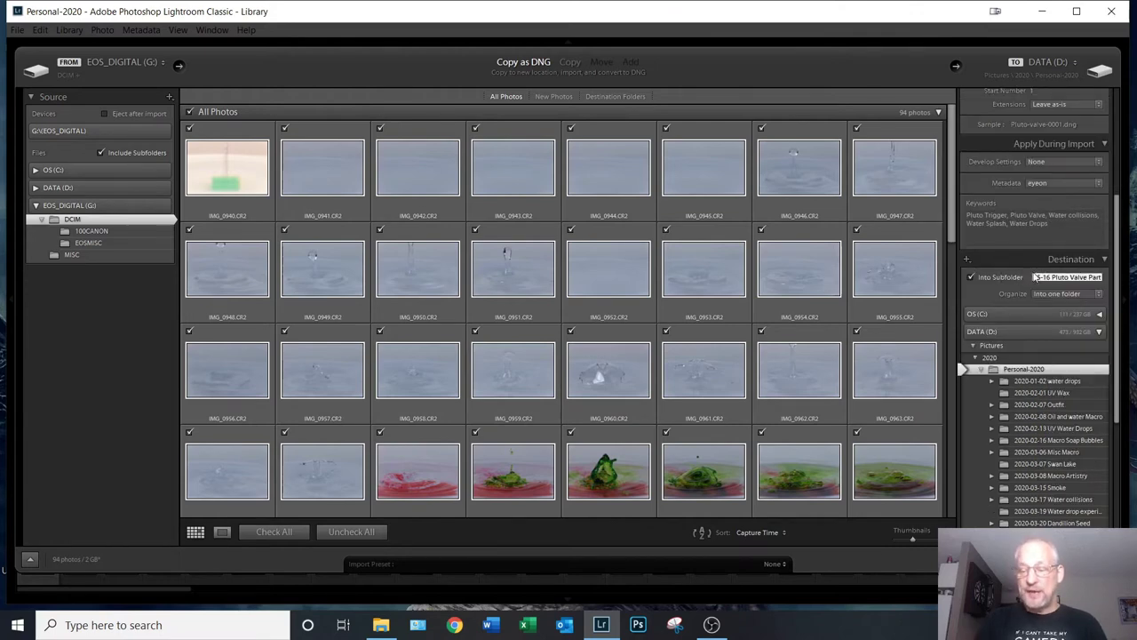
- Prefix the subfolder name with '2020-' to make '2020-05-16 Pluto Valve Part 3'
text(2020-0)
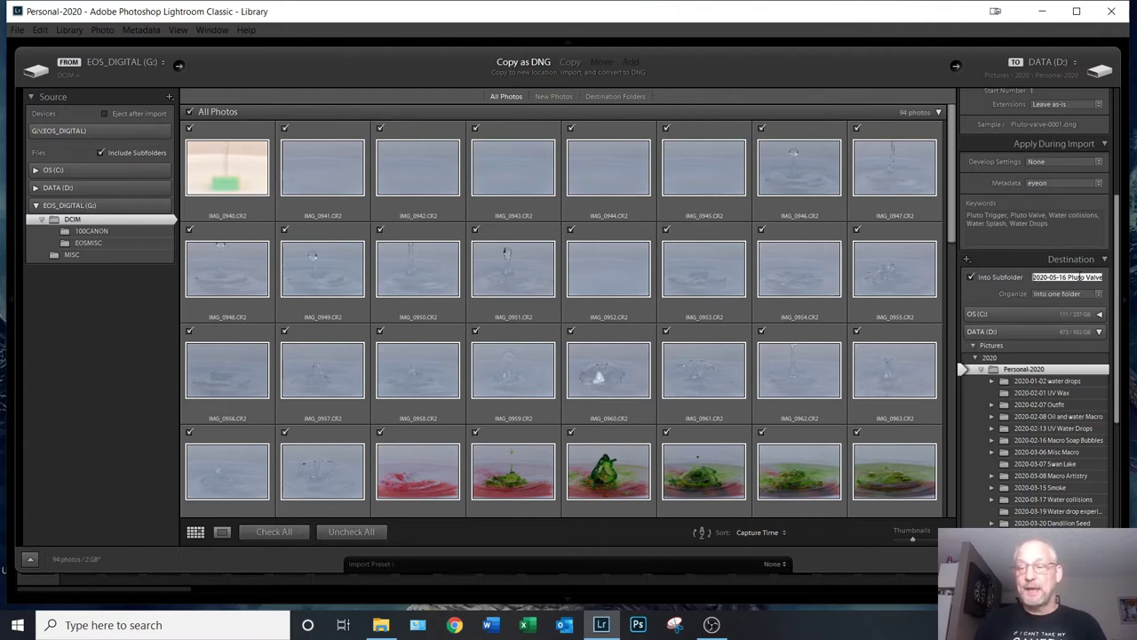
drag(1035, 277, 1106, 278)
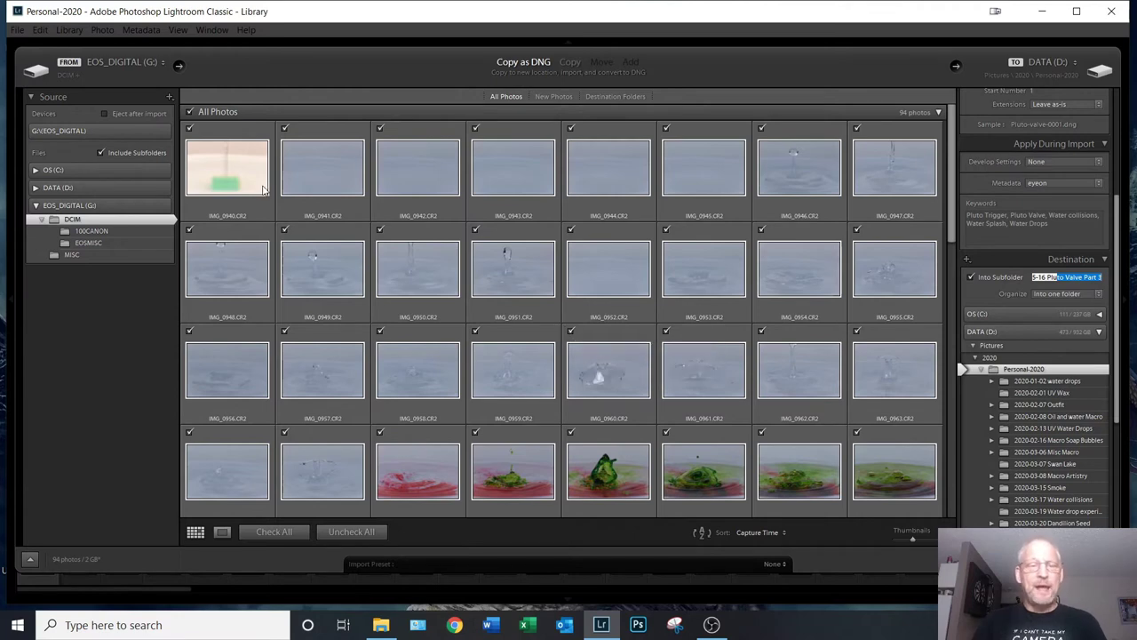
drag(949, 156, 941, 125)
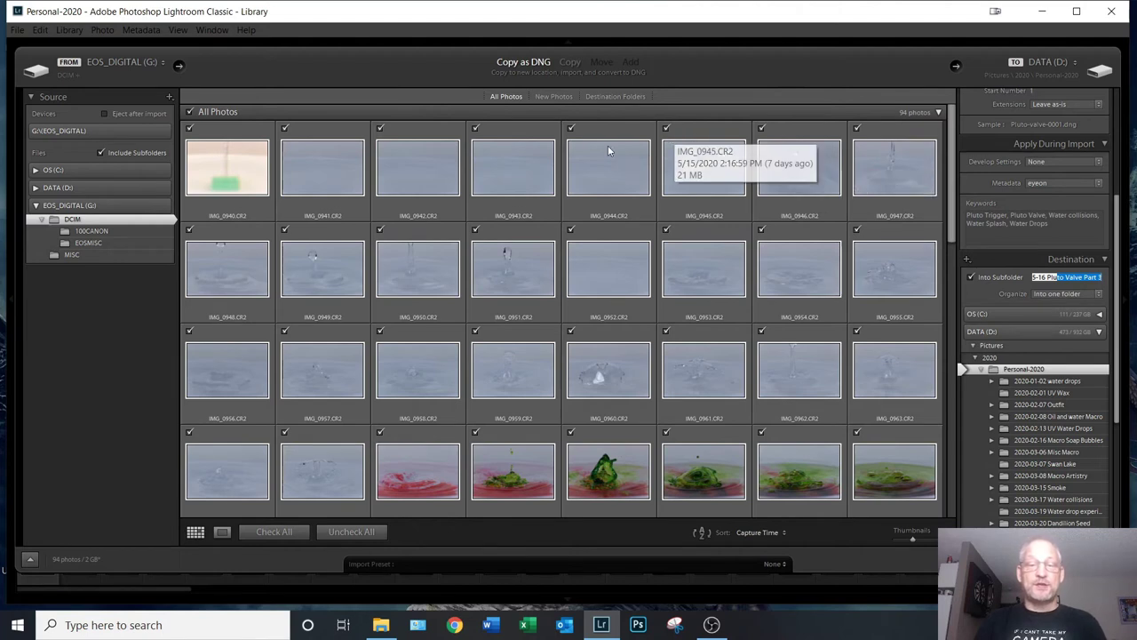
- Exclude the six test shots IMG_0940 through IMG_0945 from the import
click(217, 134)
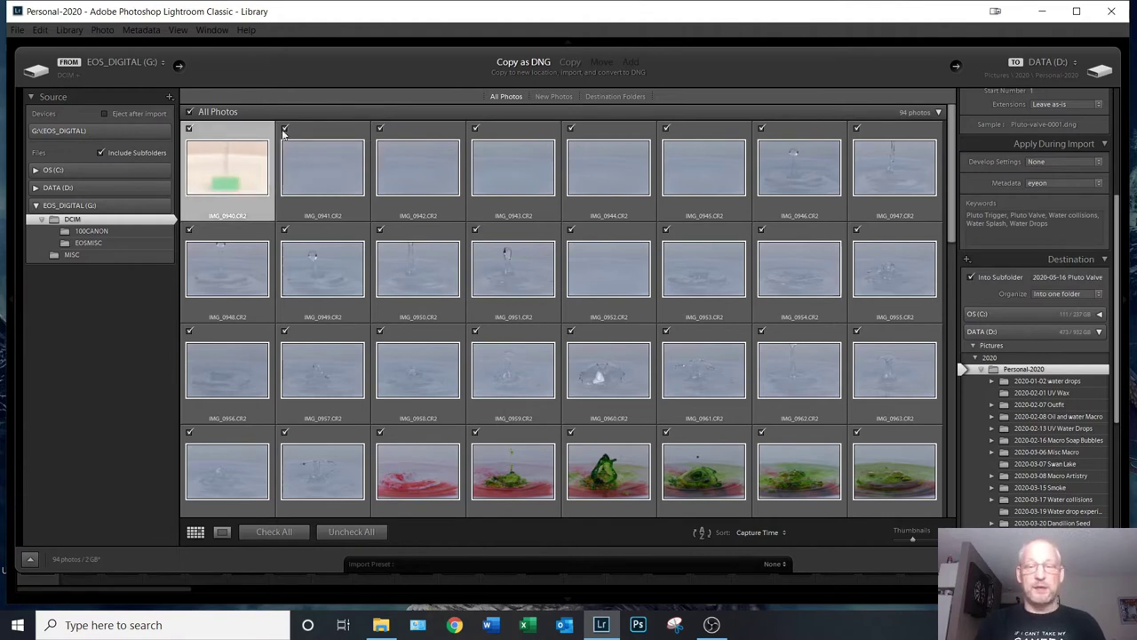
shift+click(691, 131)
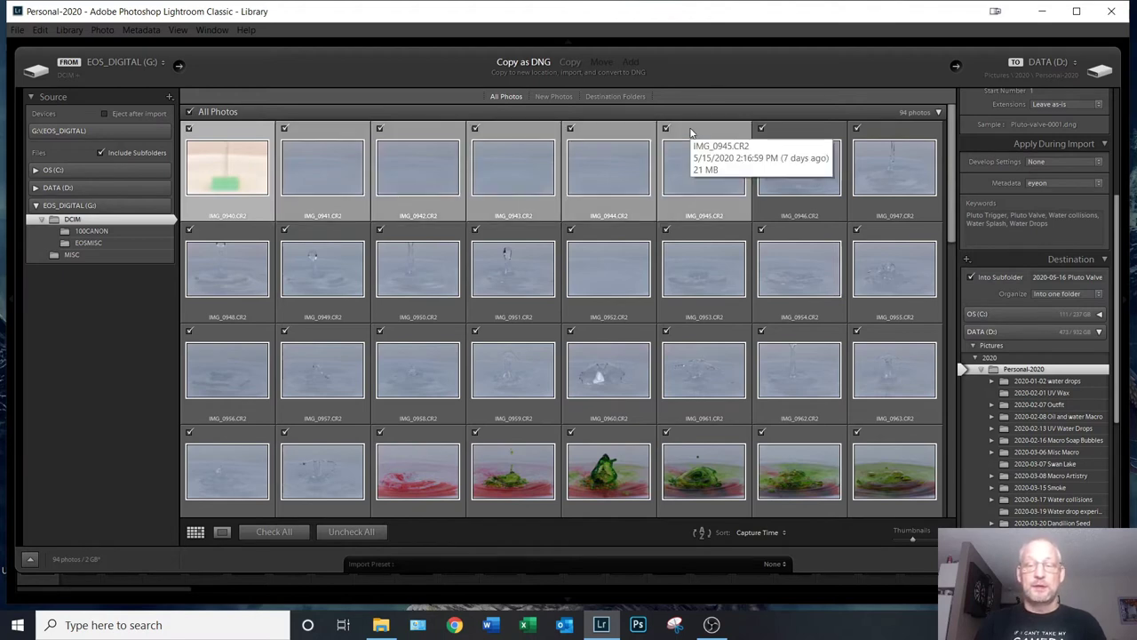
click(665, 129)
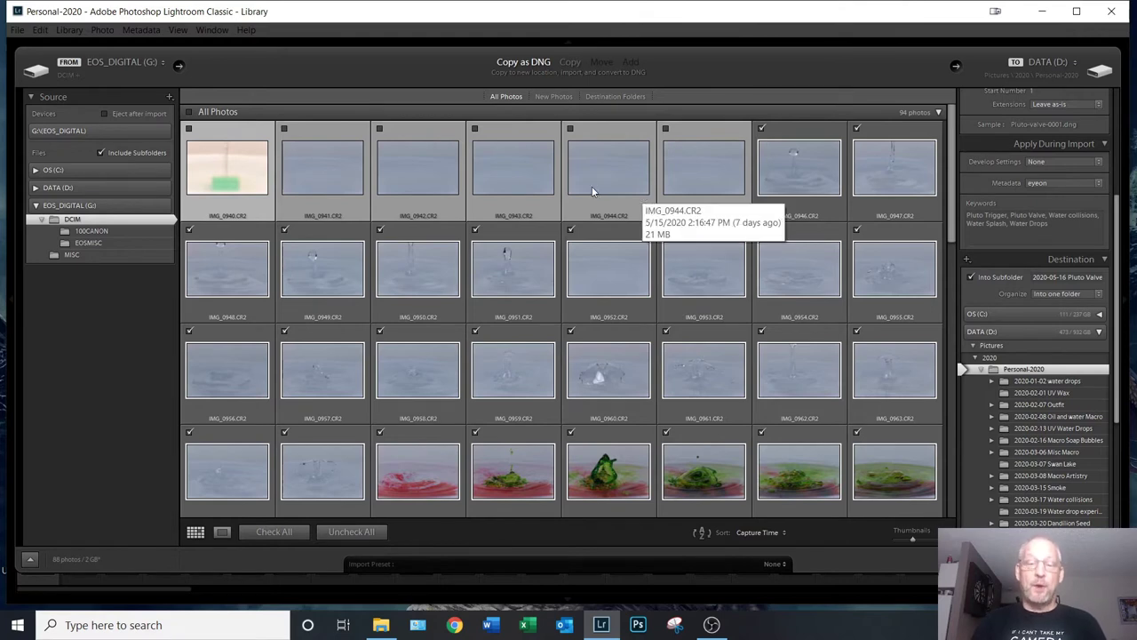
click(597, 265)
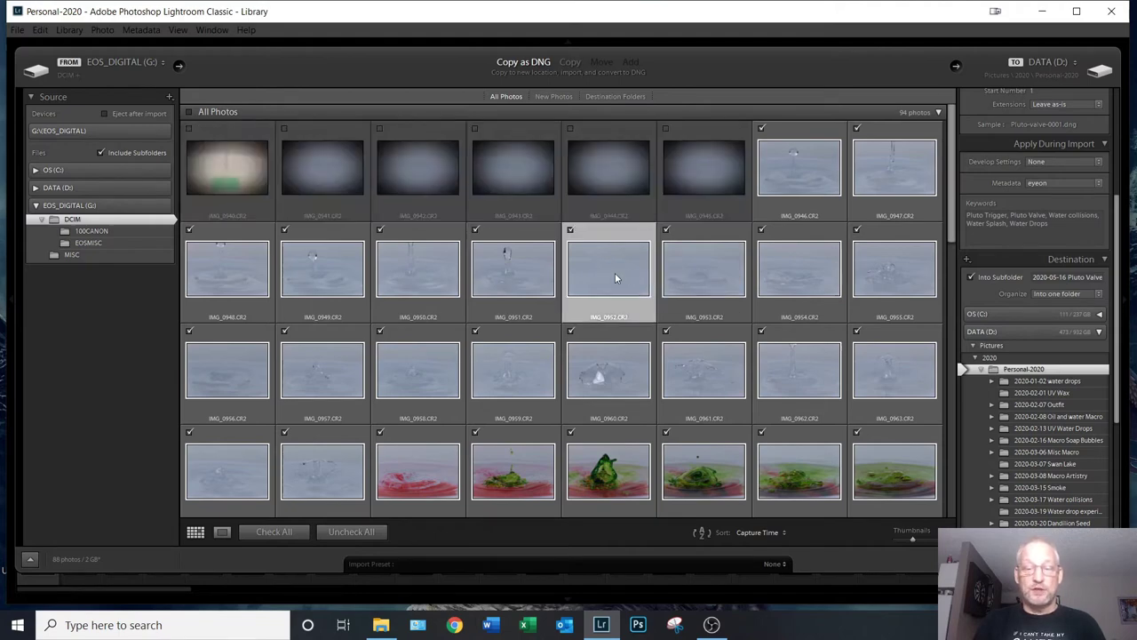
- Exclude test shots IMG_1001, IMG_1002, IMG_1003 and IMG_1004, leaving 84 photos checked
scroll(615, 278, down, 6)
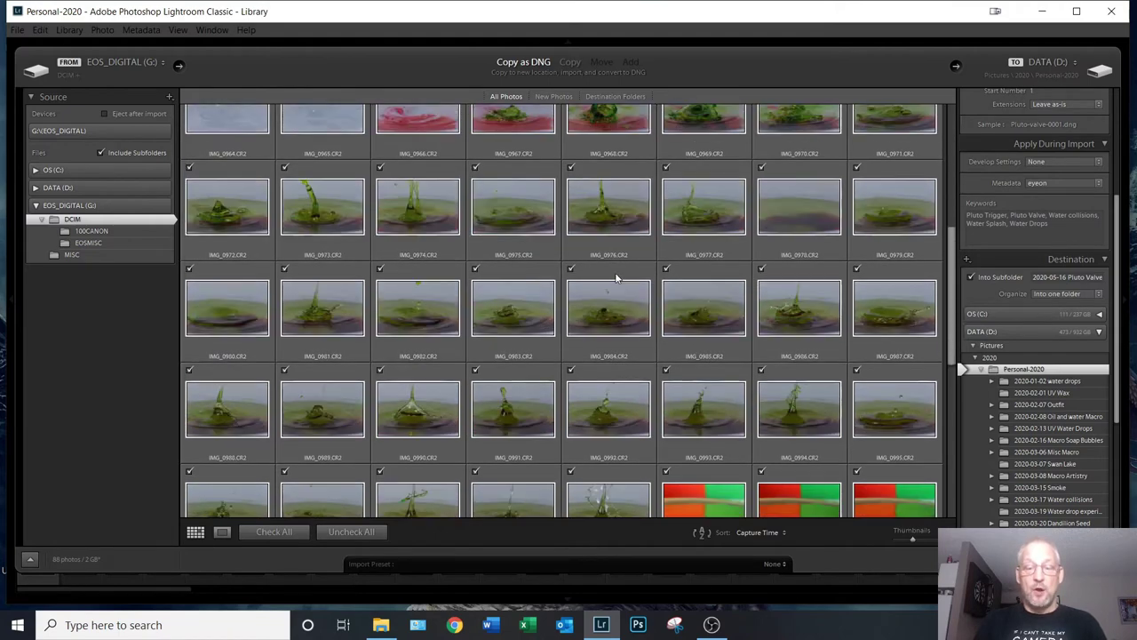
scroll(615, 278, down, 2)
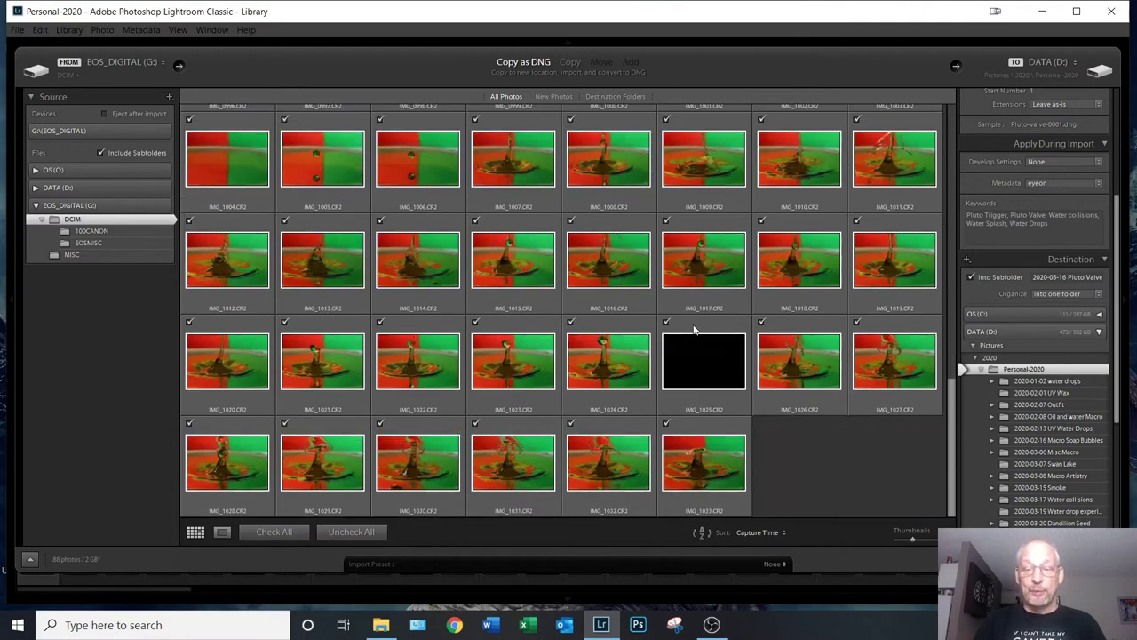
mouse_move(694, 330)
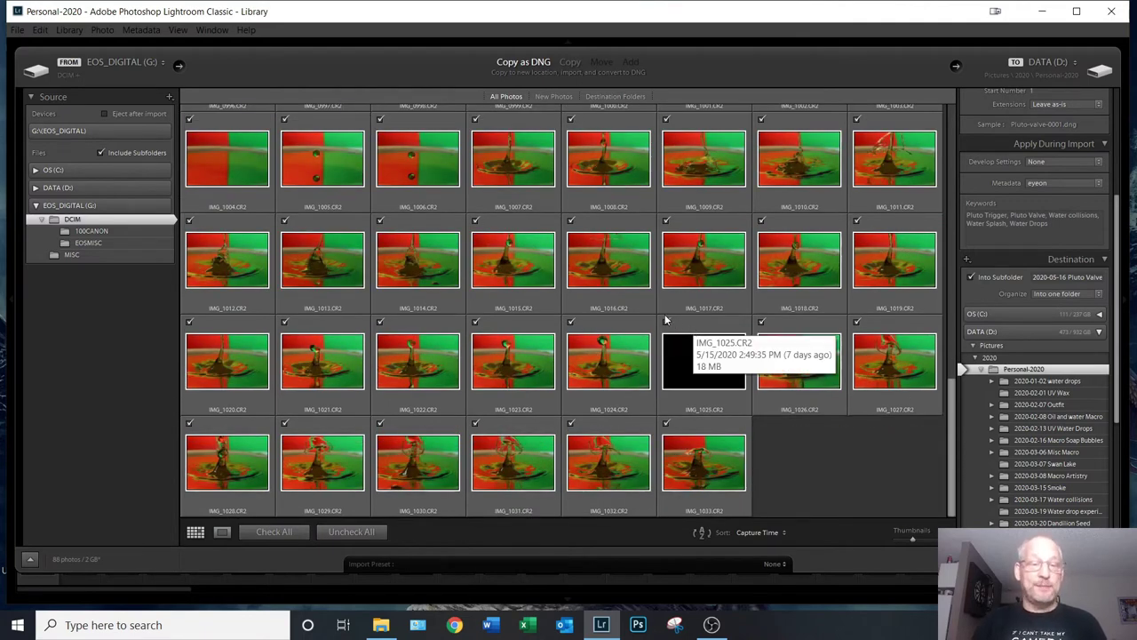
scroll(655, 313, up, 1)
mouse_move(655, 313)
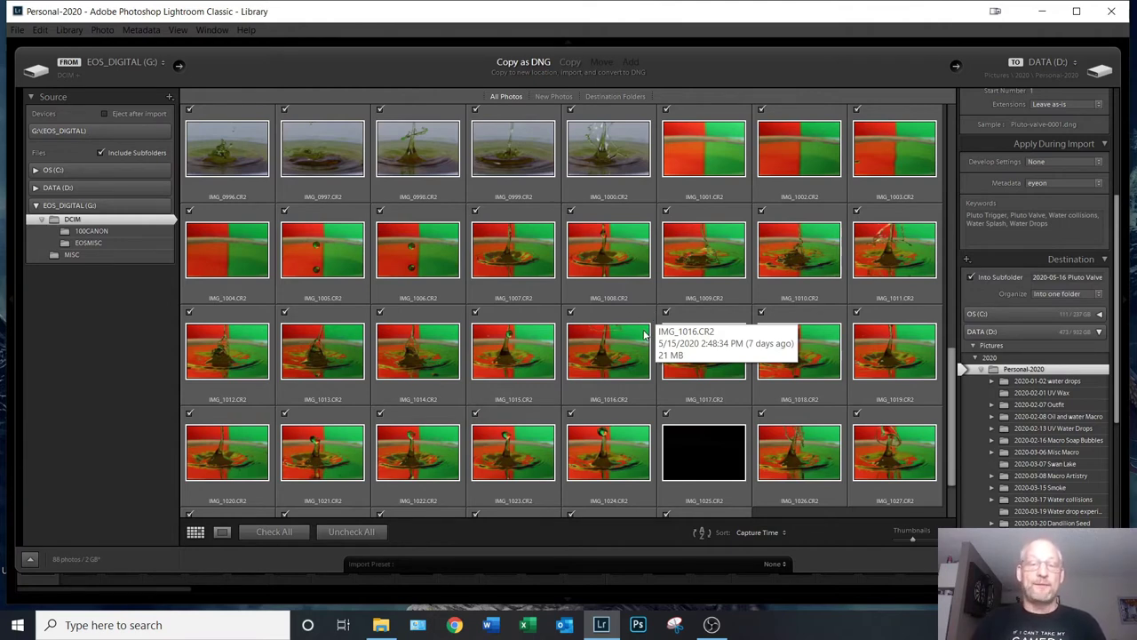
scroll(642, 335, up, 1)
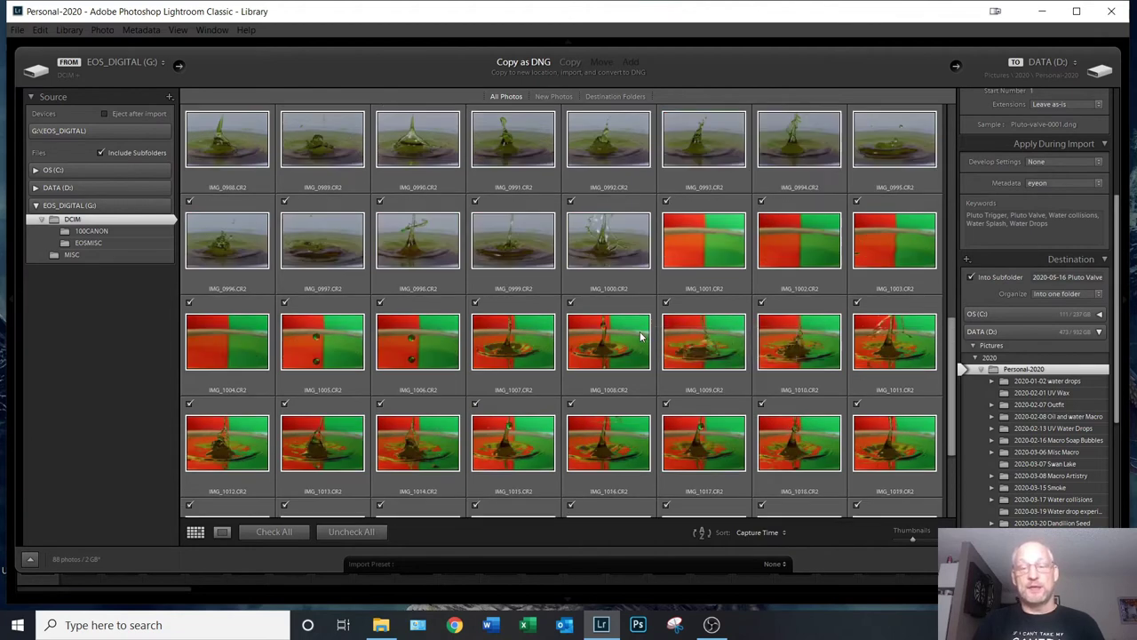
click(667, 204)
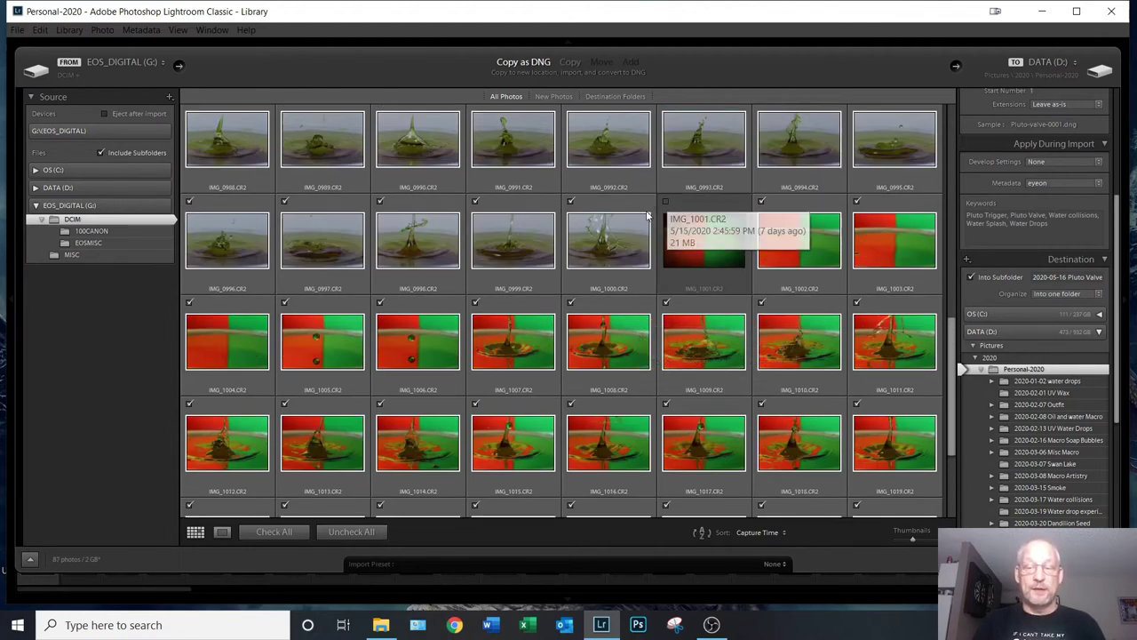
click(761, 201)
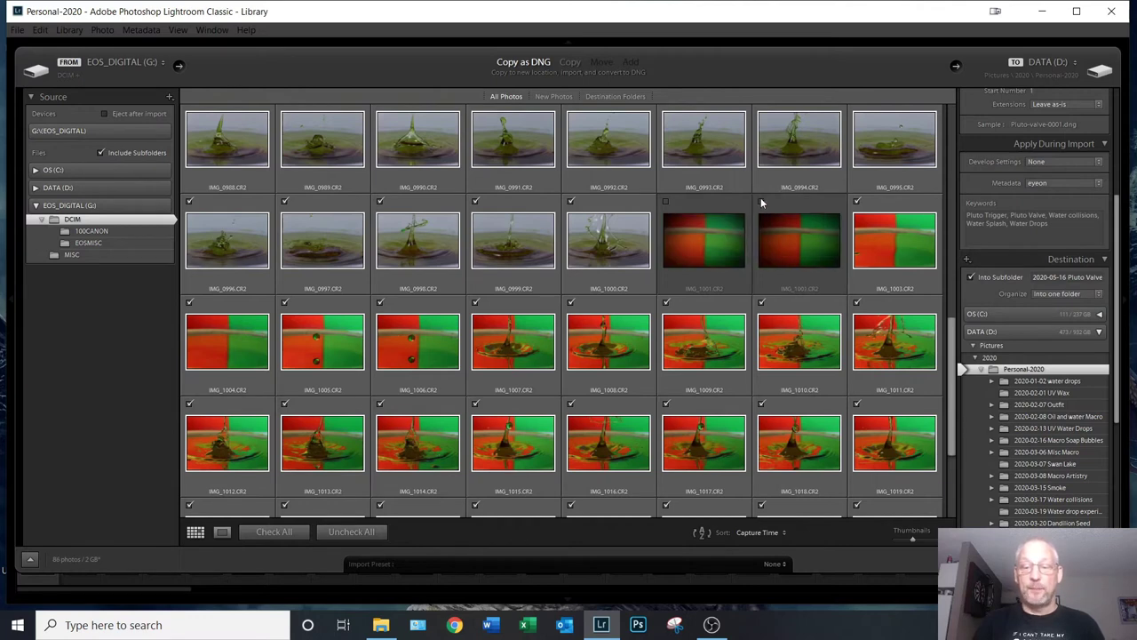
click(189, 304)
click(857, 201)
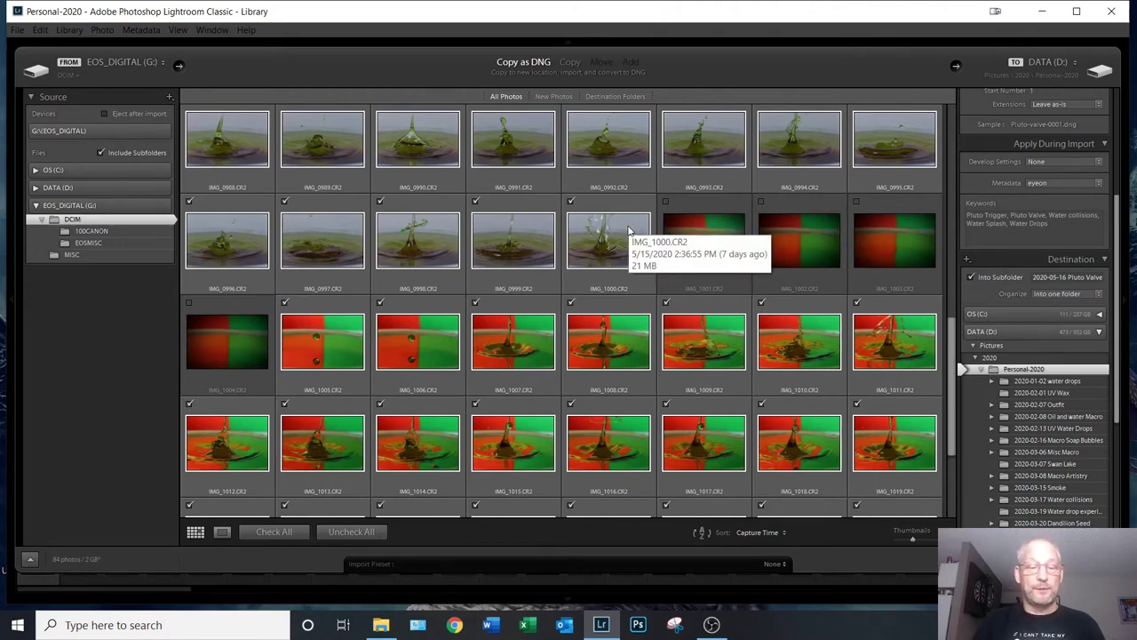
scroll(629, 229, down, 3)
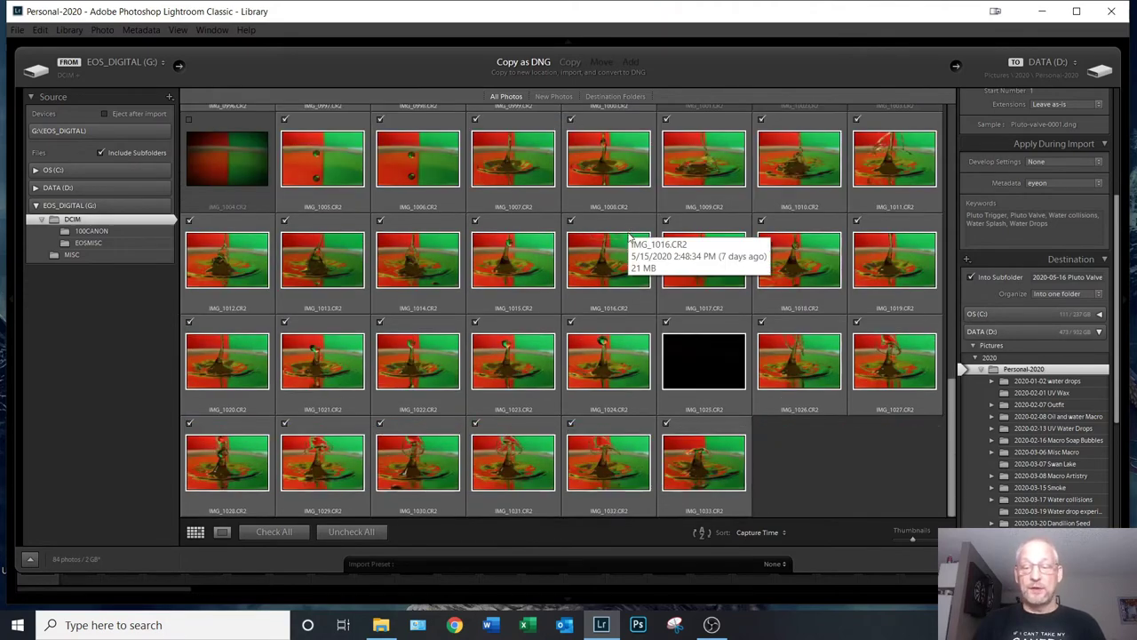
scroll(628, 231, up, 5)
scroll(628, 231, up, 6)
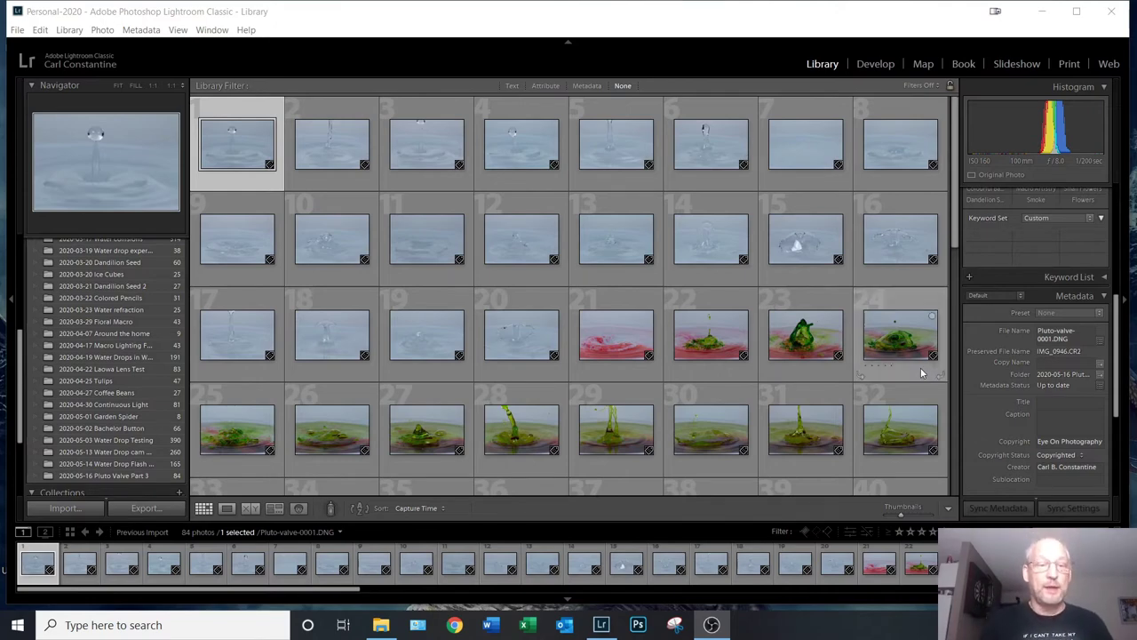
- Scroll through the imported Pluto-valve DNGs and show Pluto-valve-0001 on its own
scroll(757, 289, down, 6)
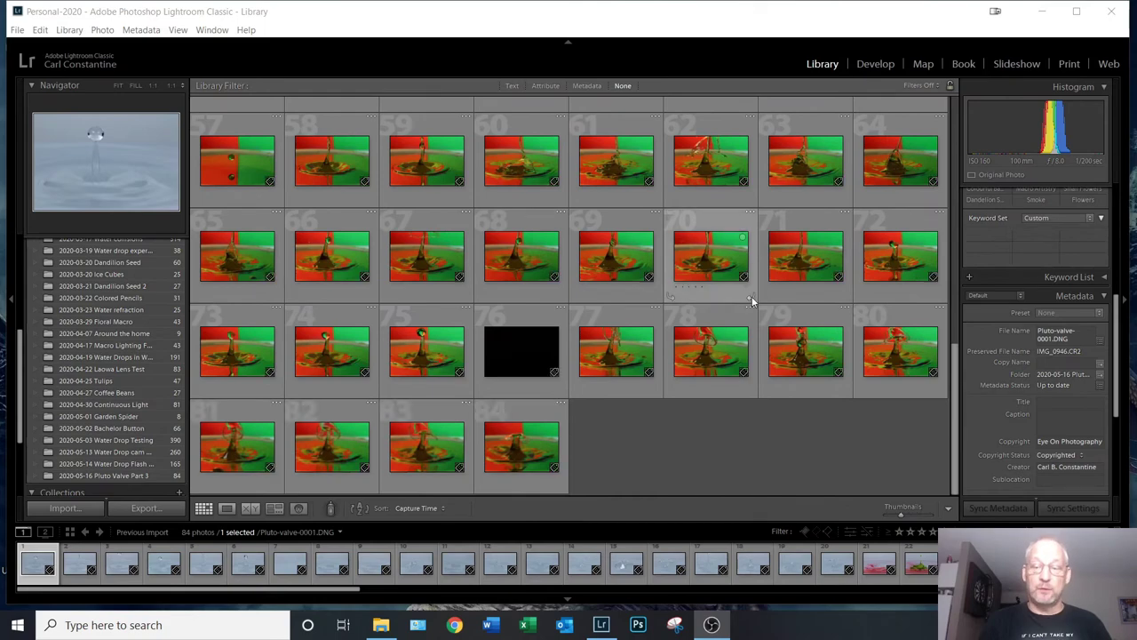
scroll(746, 337, up, 6)
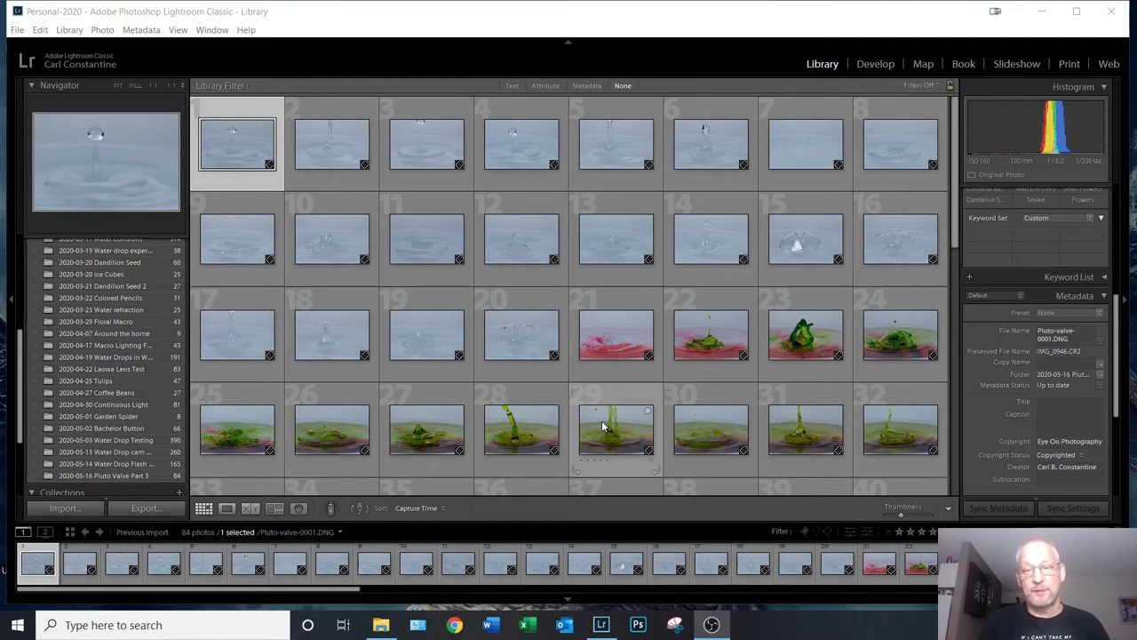
click(226, 510)
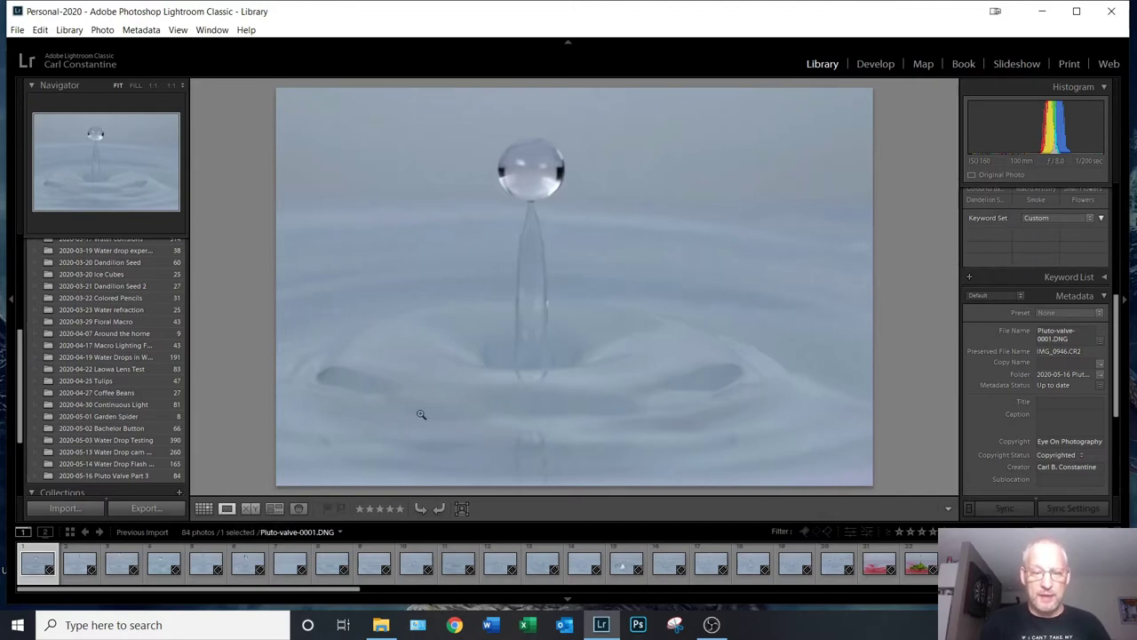
- Zoom Pluto-valve-0001 to 1:1 on the drop's stem, then back to the whole photo
click(542, 218)
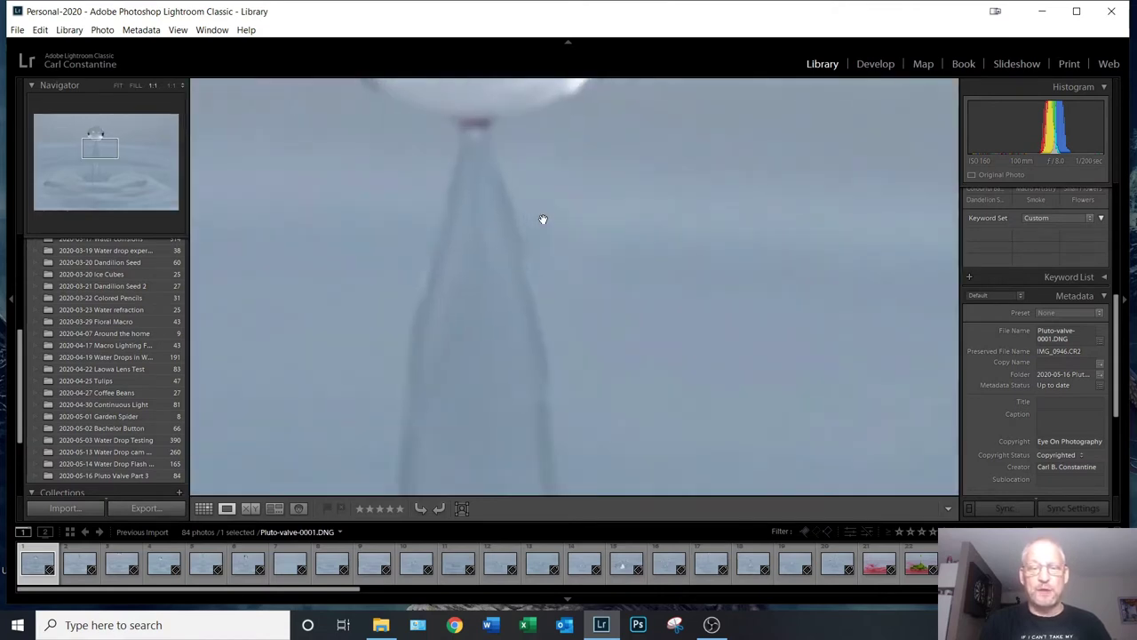
click(543, 218)
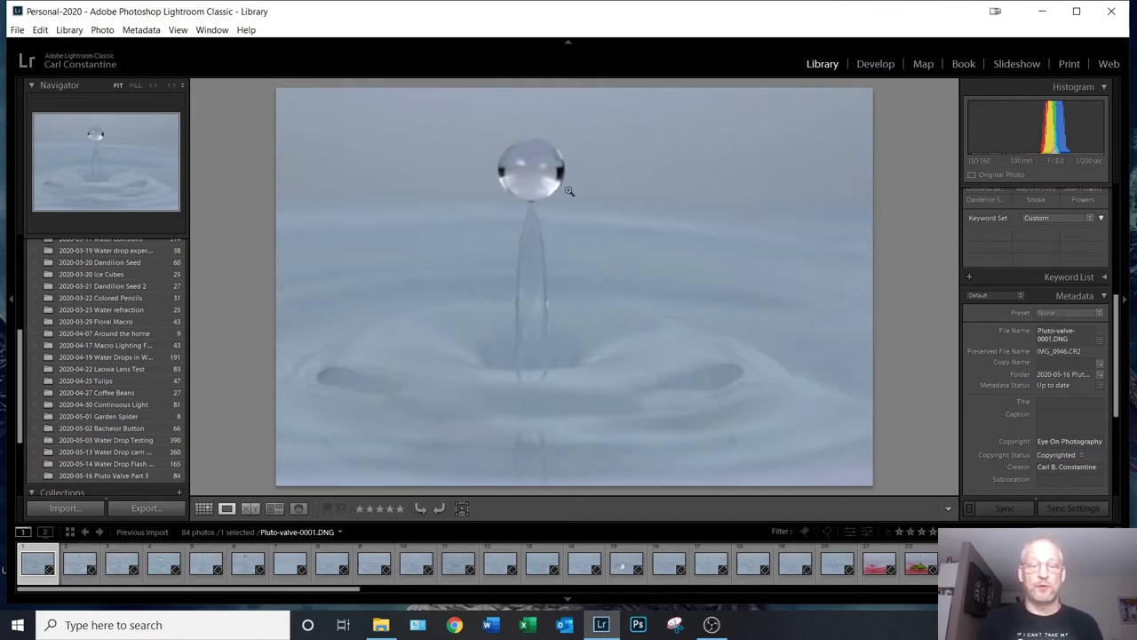
- Step through Pluto-valve-0002 to about 0010, rejecting the blurry frames such as 0002 and 0003
key(Right)
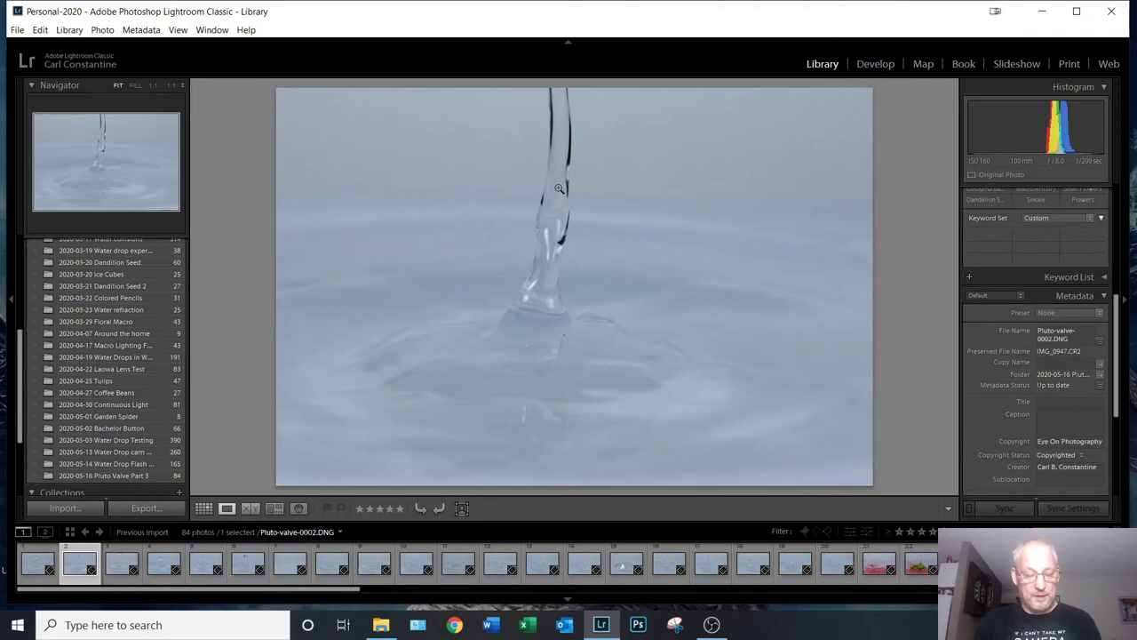
key(x)
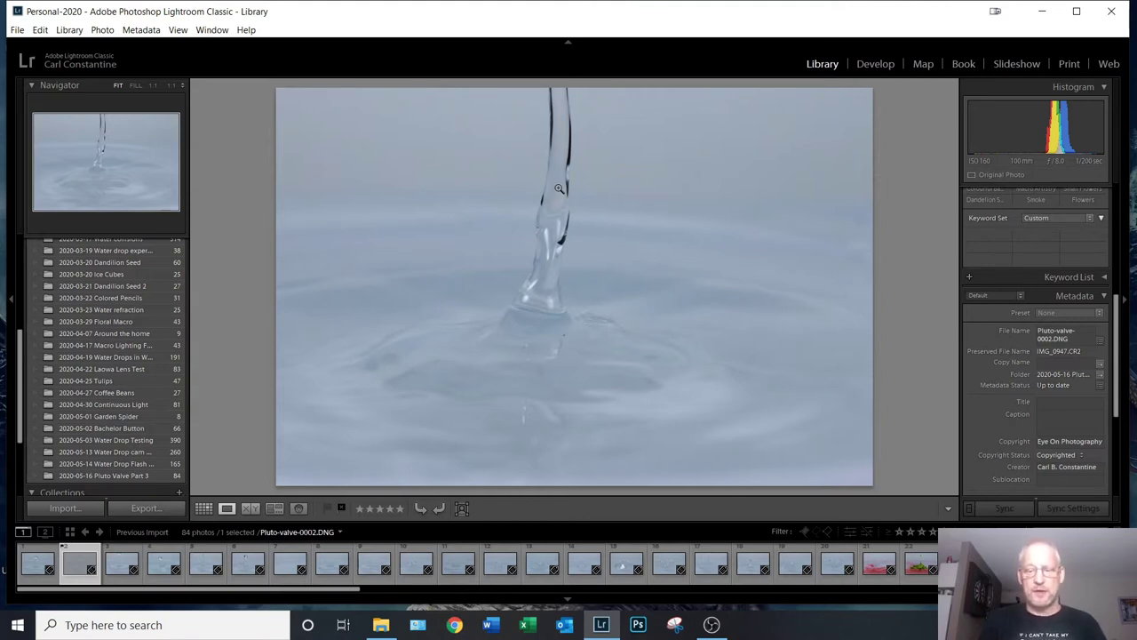
key(Right)
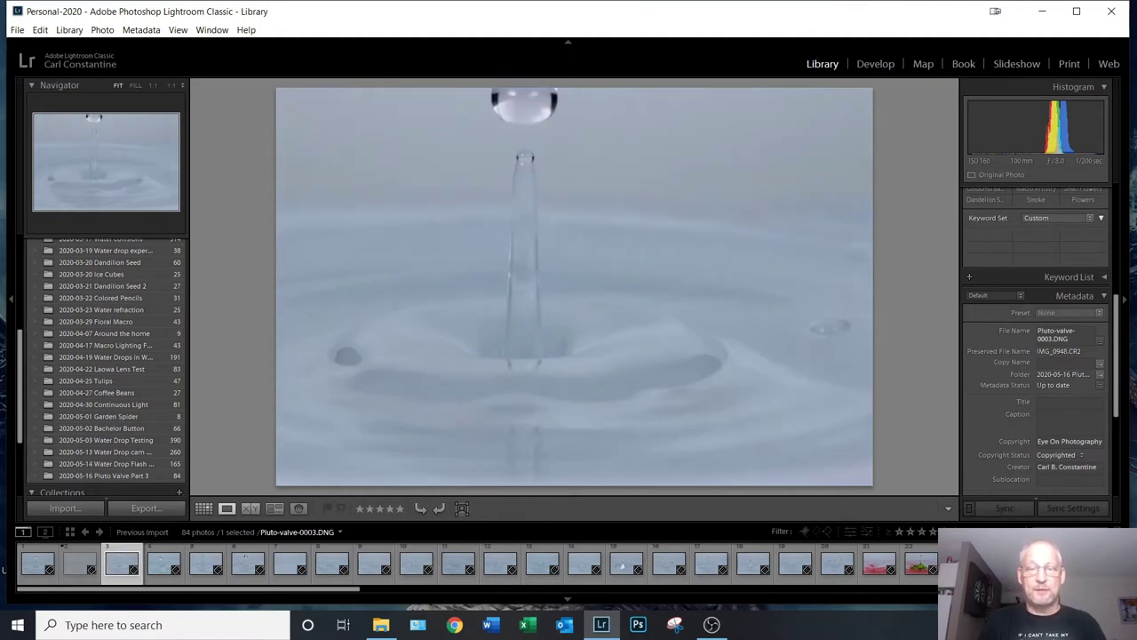
key(x)
key(Right)
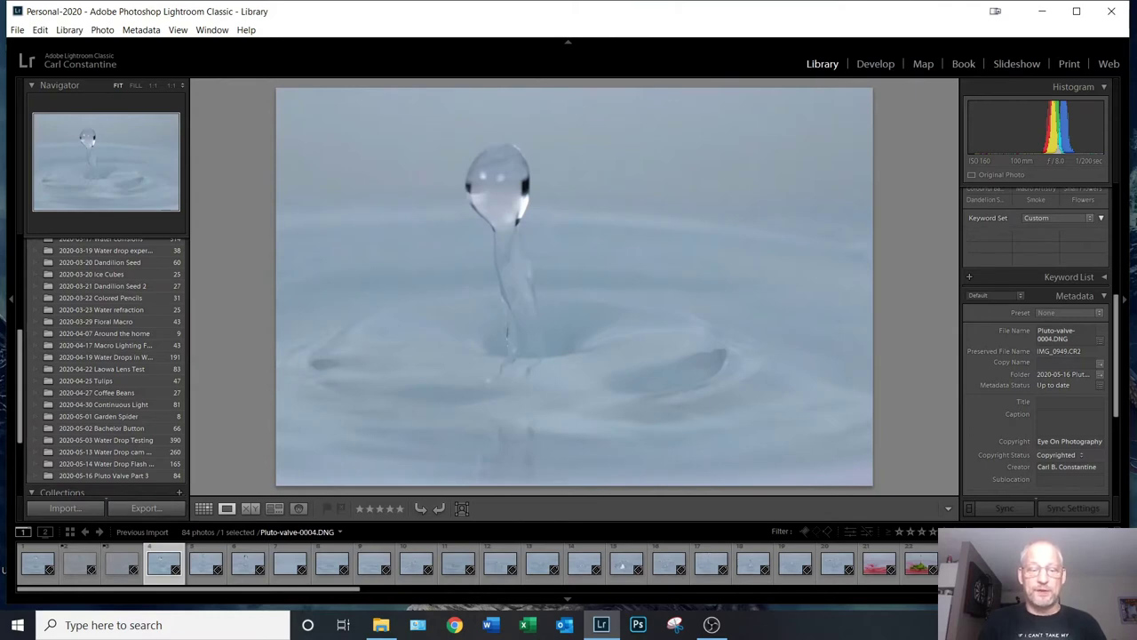
key(x)
key(Right)
key(Right)
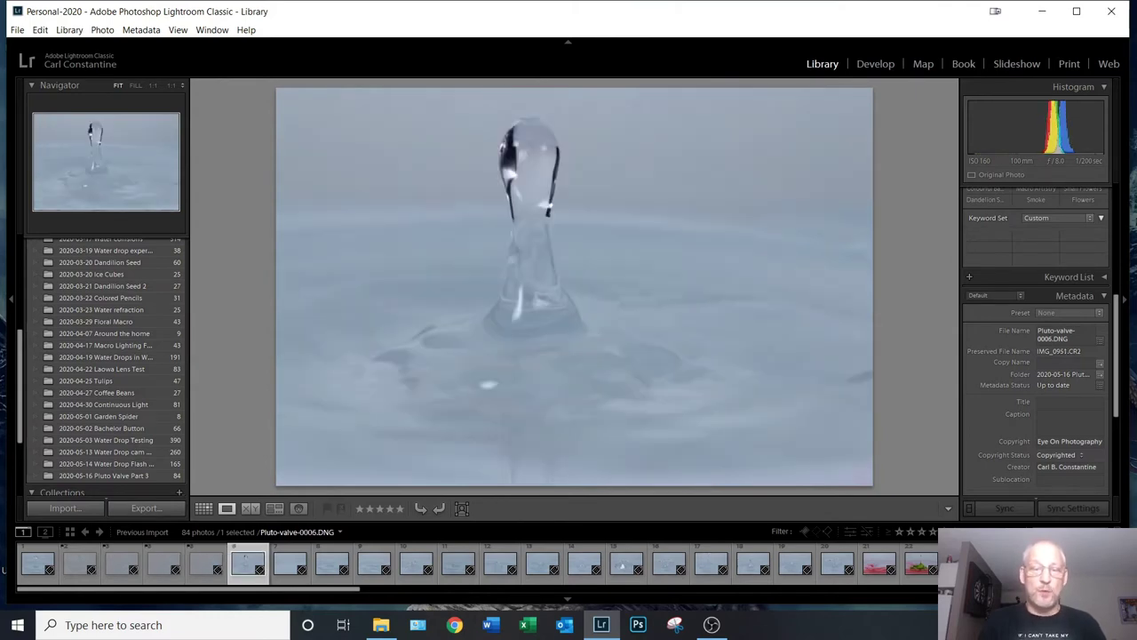
key(Right)
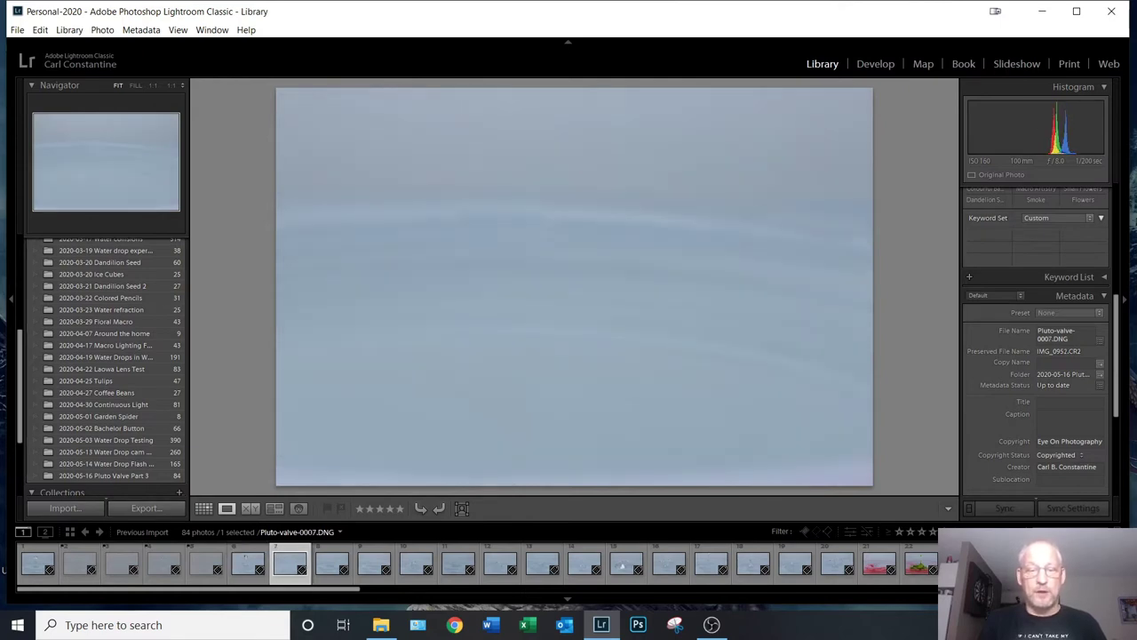
key(Right)
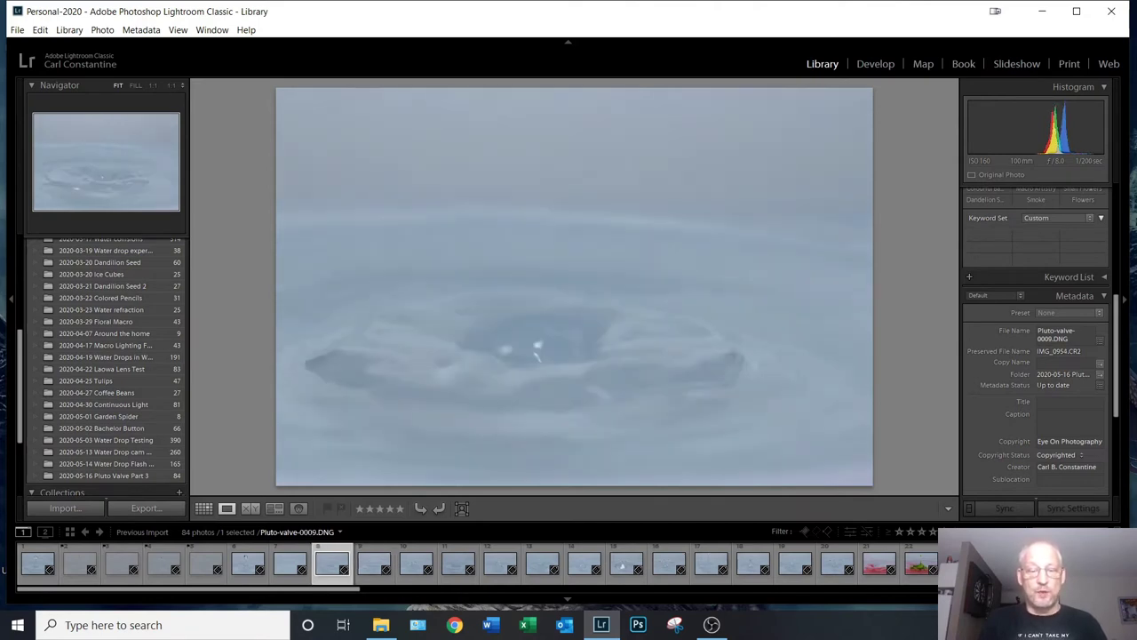
key(Right)
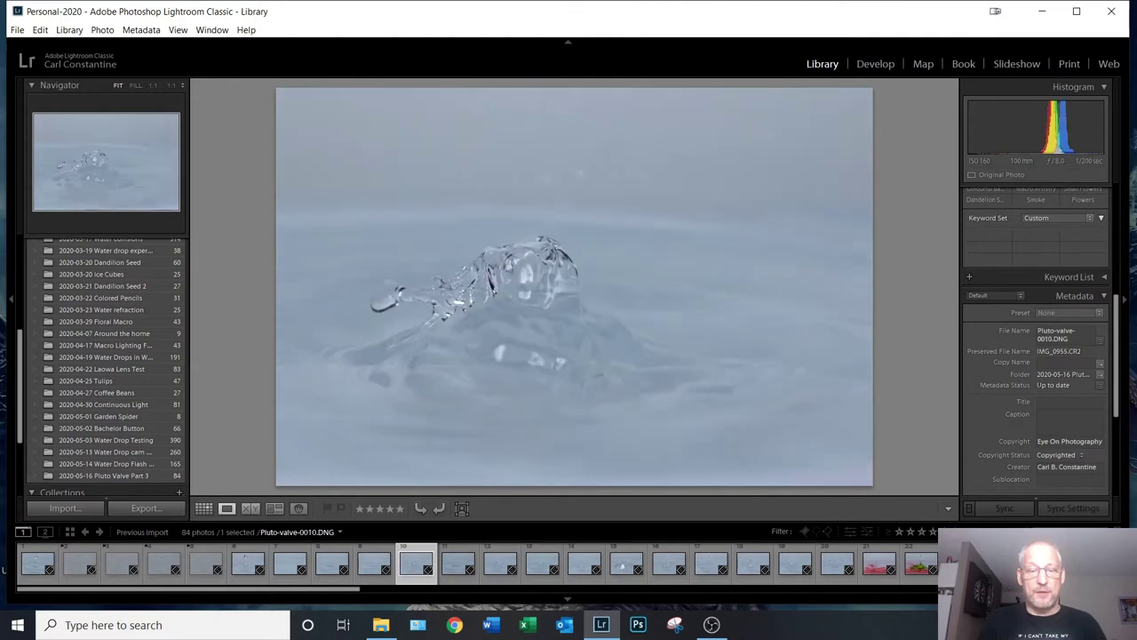
key(Left)
key(Left)
key(Left)
key(Right)
key(x)
key(x)
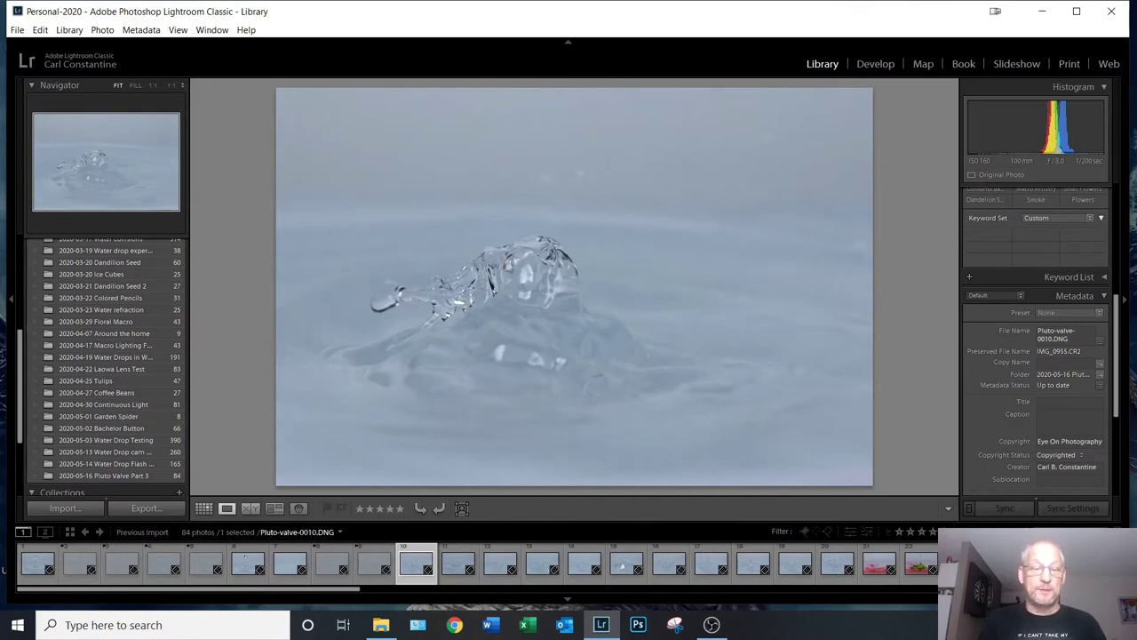
- Reject blurry frames 0011, 0012, 0013, 0017 and others, reaching the red splash Pluto-valve-0021
key(Right)
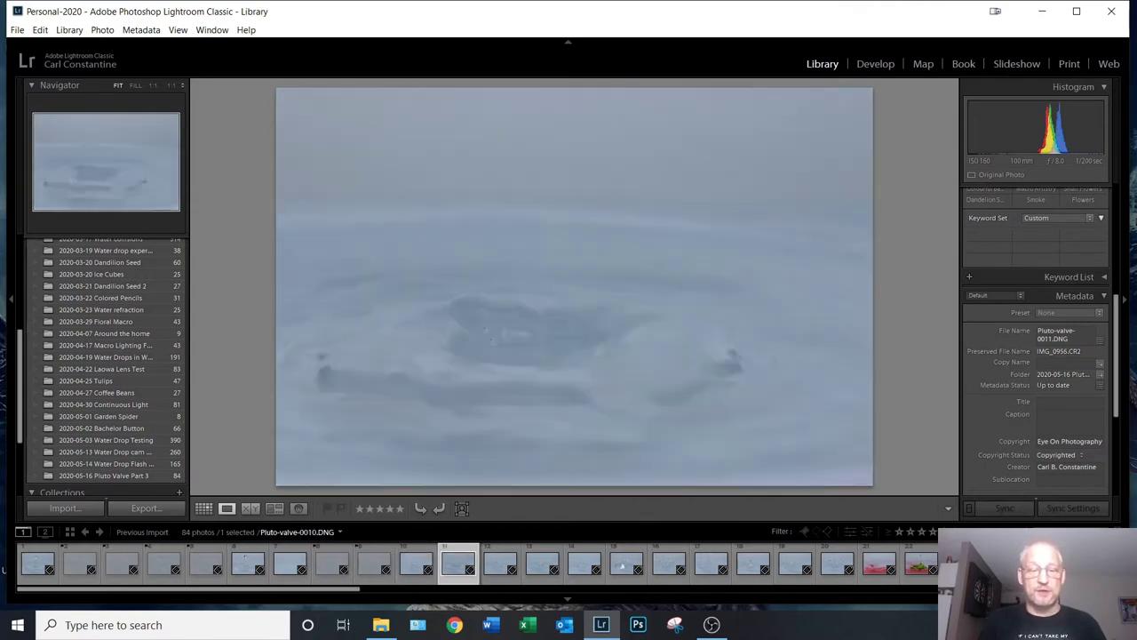
key(x)
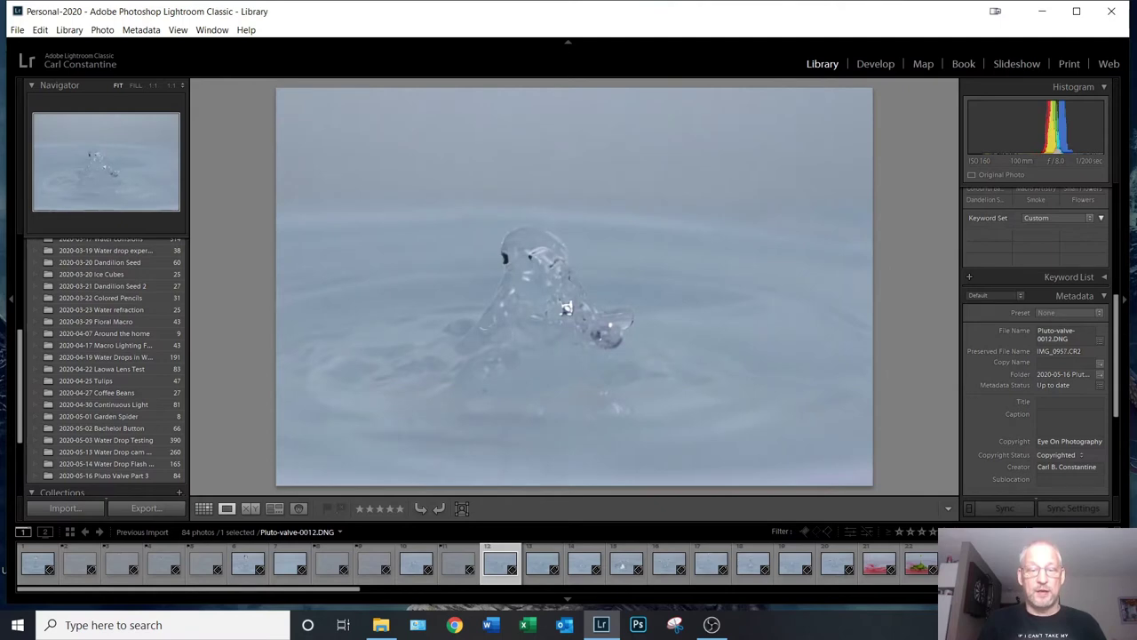
key(x)
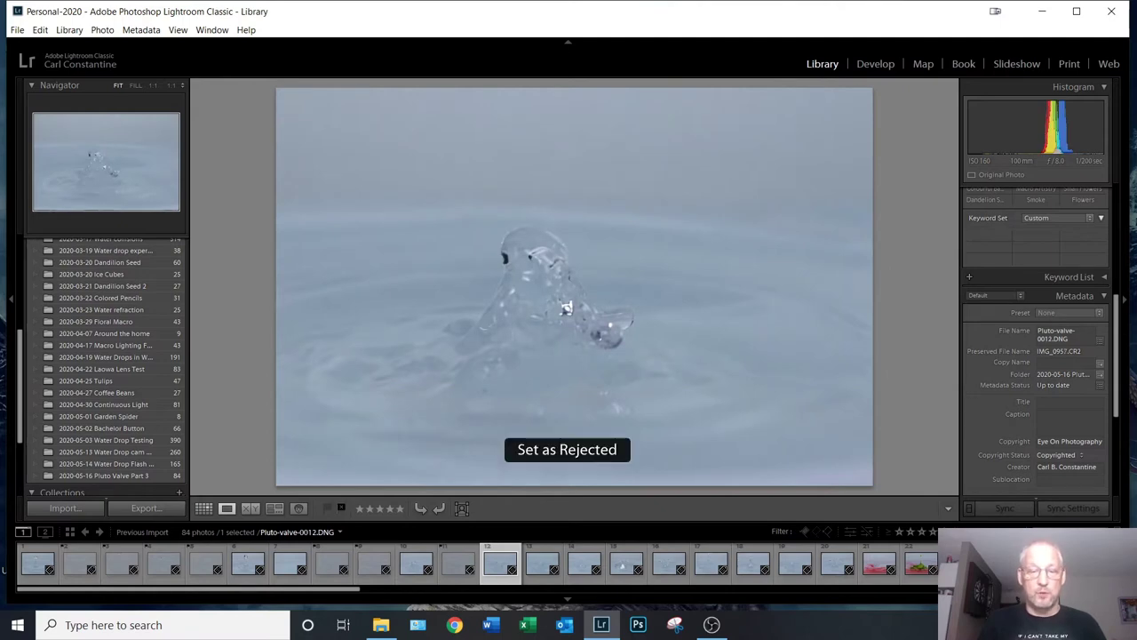
key(x)
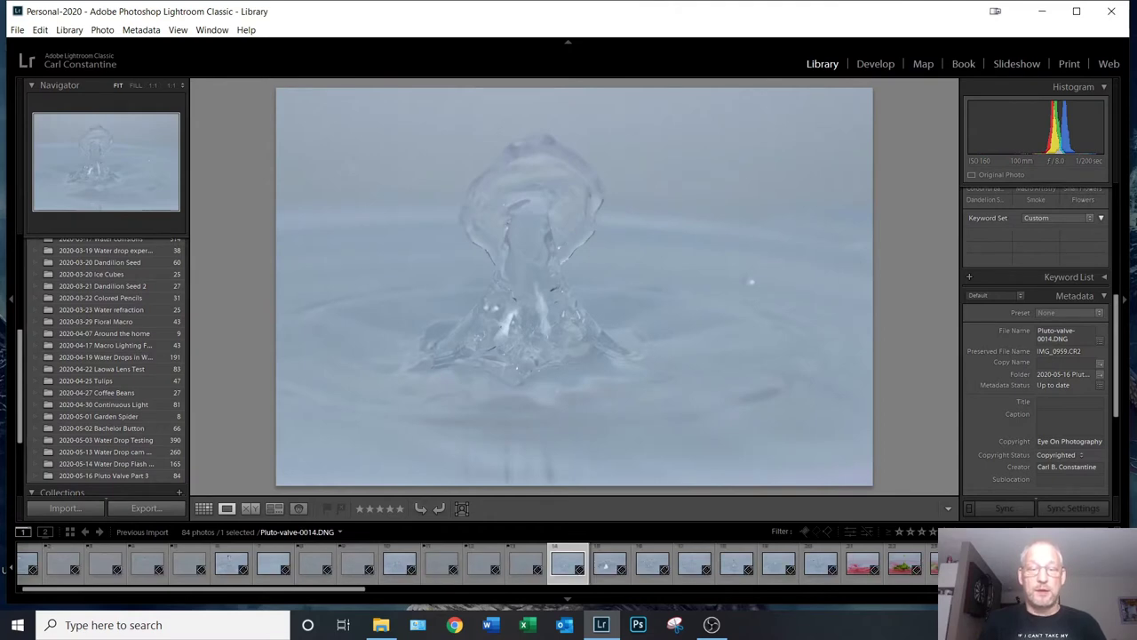
key(Right)
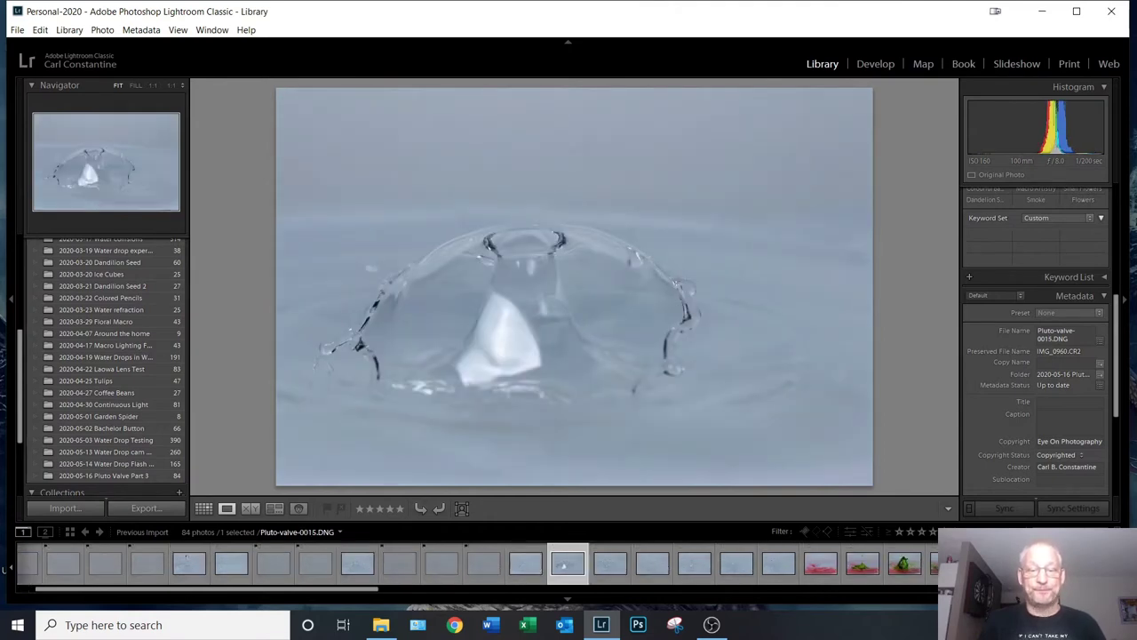
key(Right)
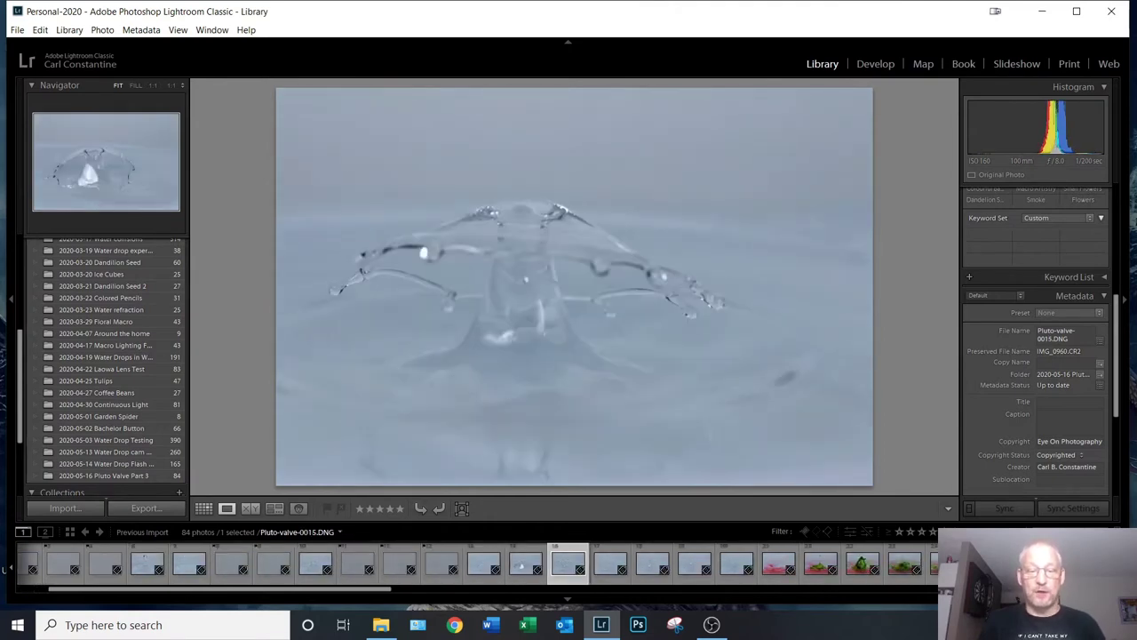
key(Right)
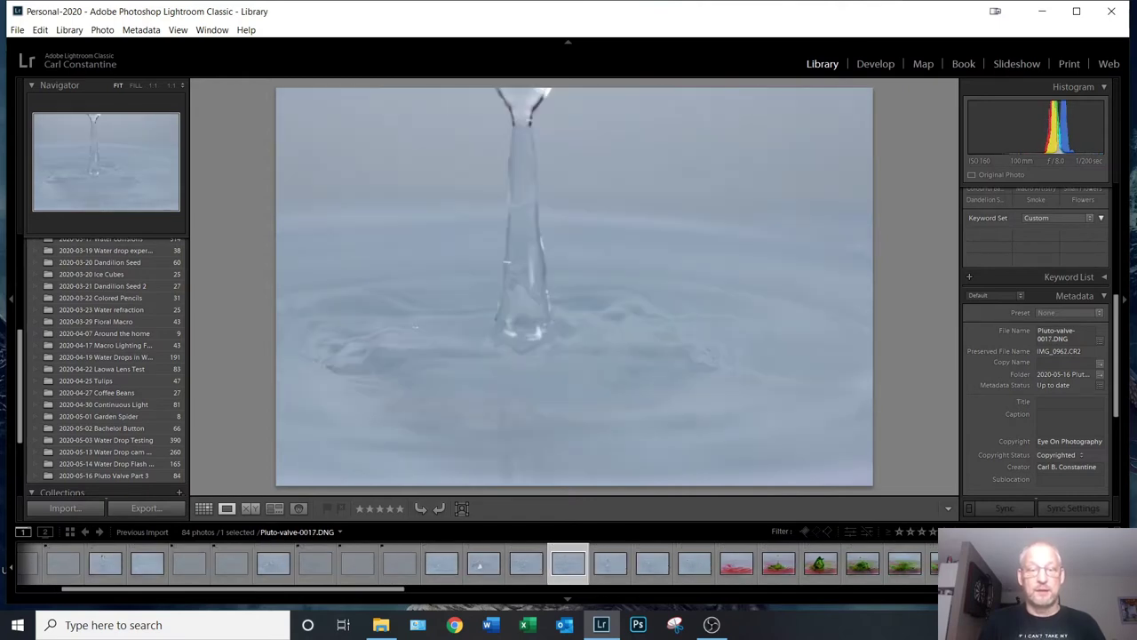
key(x)
key(Right)
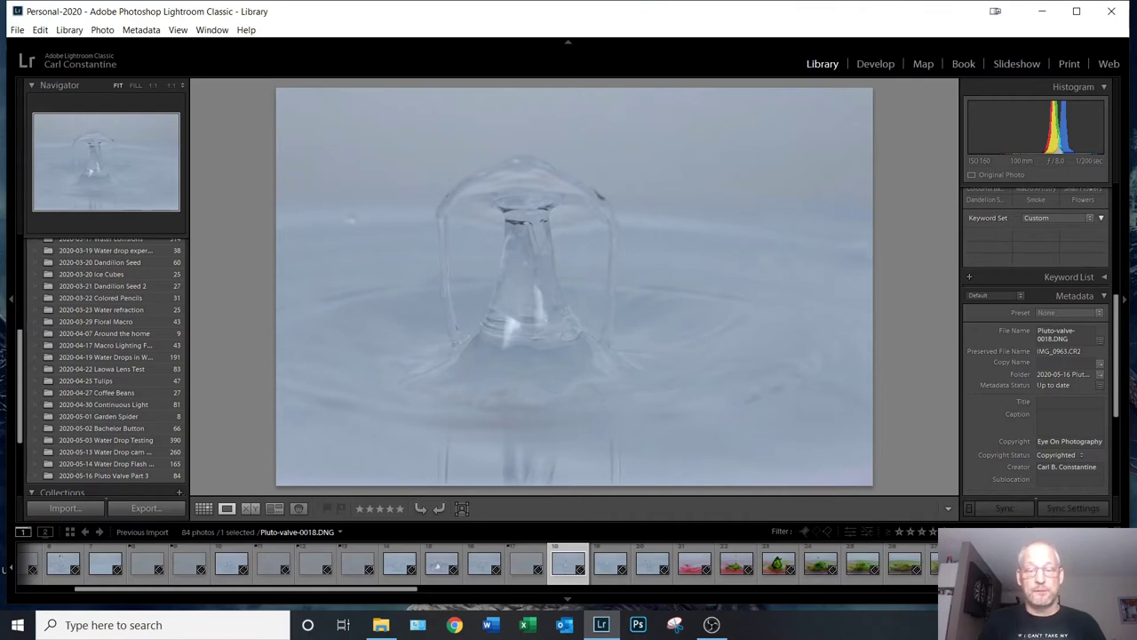
key(Right)
key(x)
key(Right)
key(Right)
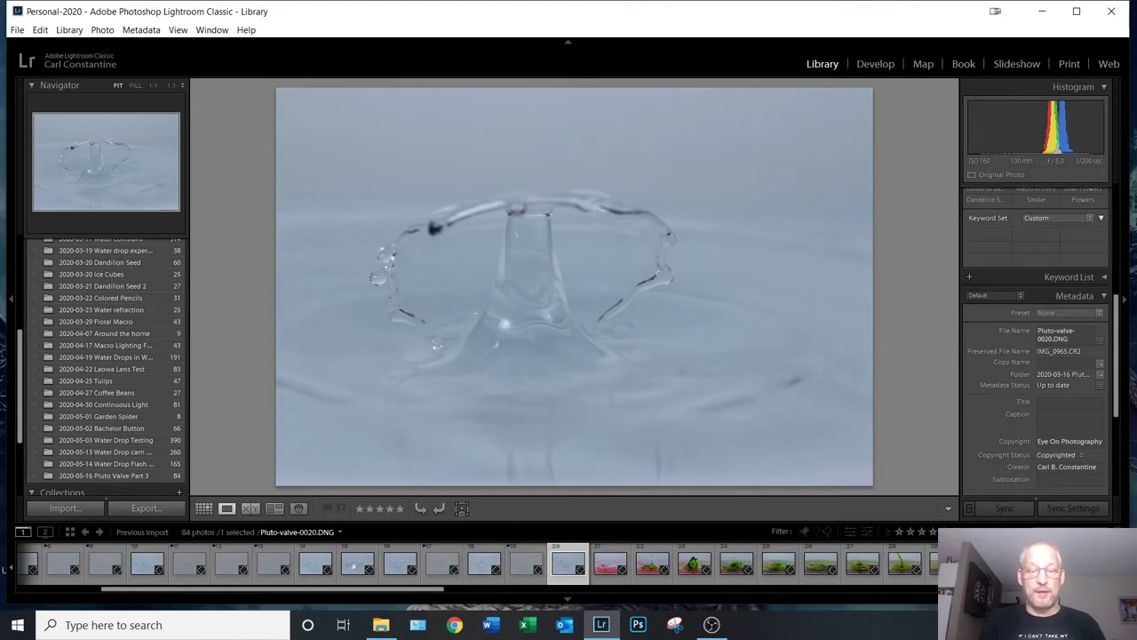
key(Right)
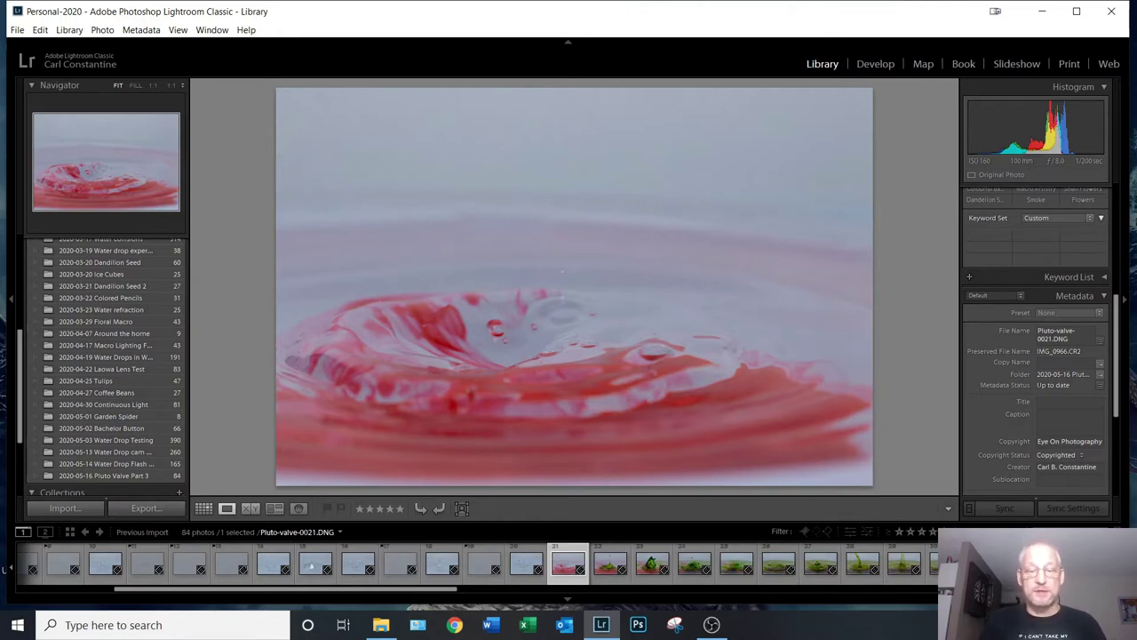
- Reject the blurry splash frames from Pluto-valve-0021 through 0031, keeping 0023 and 0024
key(x)
key(Right)
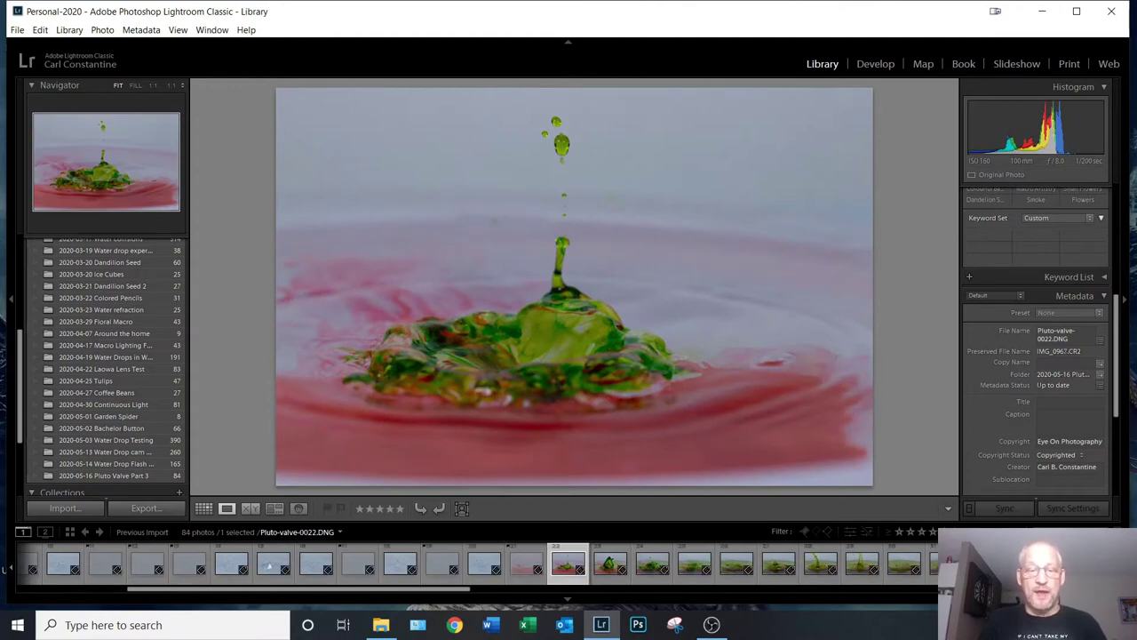
key(x)
key(Right)
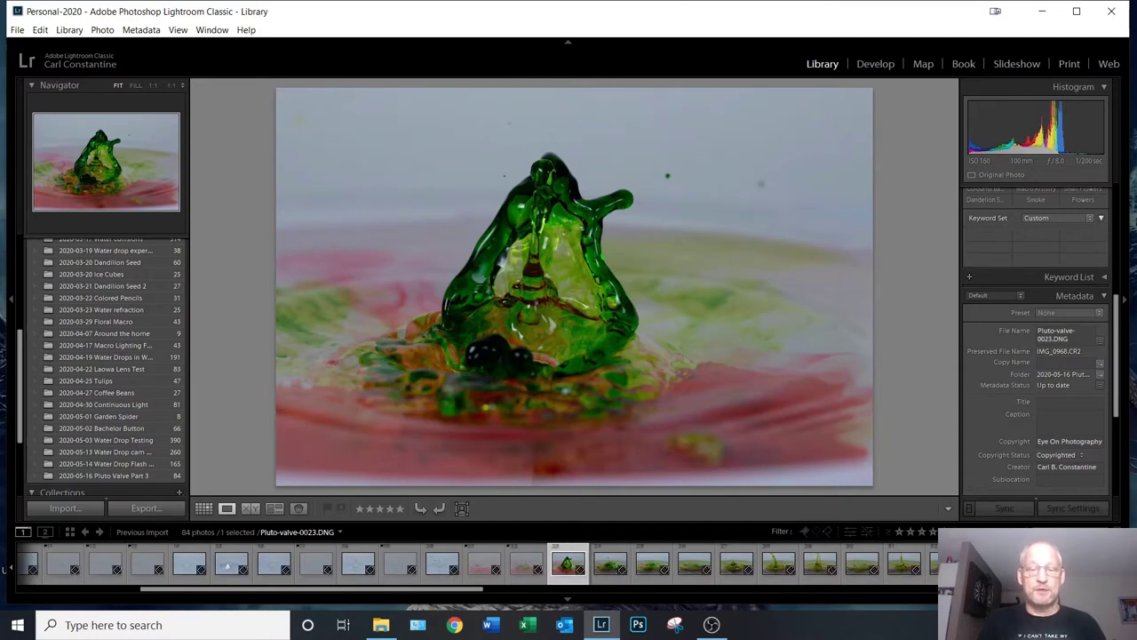
key(Right)
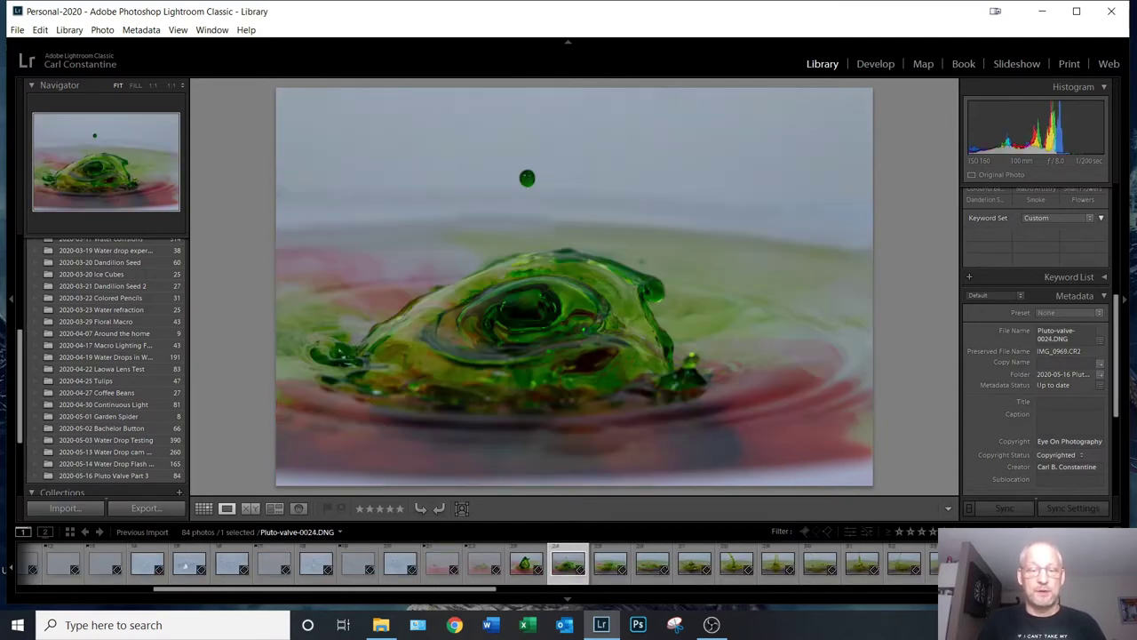
key(Right)
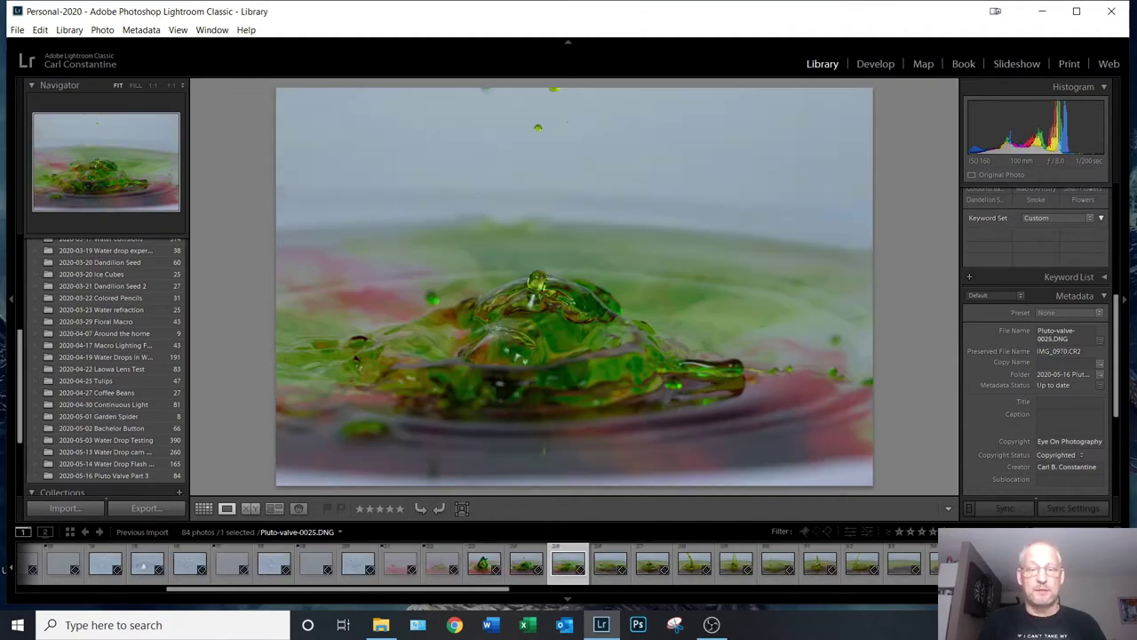
key(x)
key(Right)
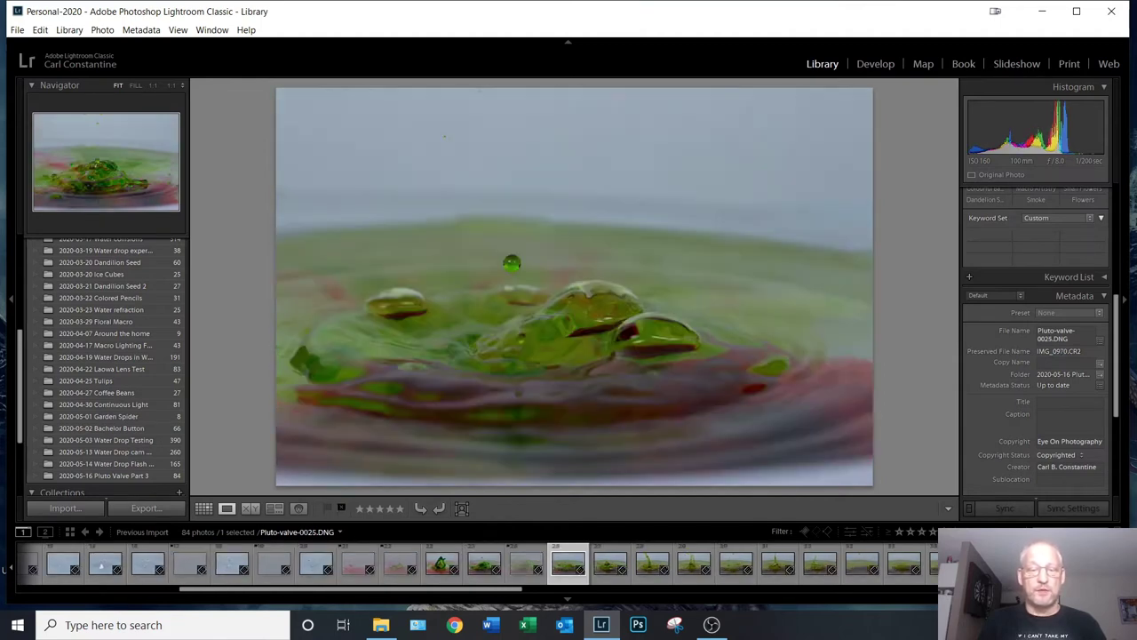
key(x)
key(Right)
key(x)
key(Right)
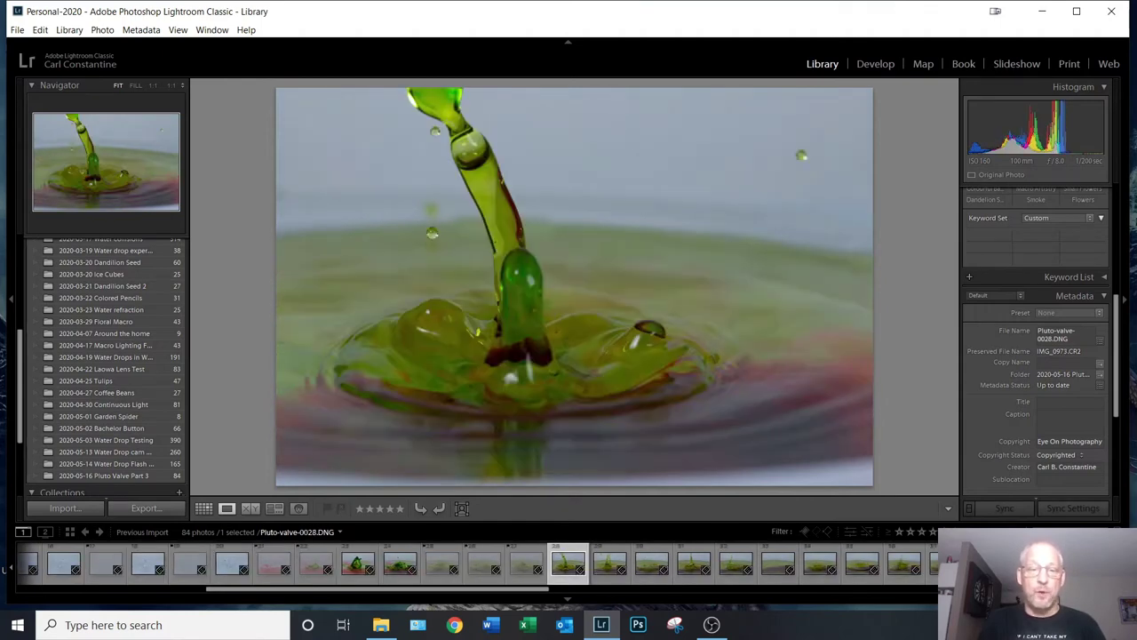
key(x)
key(Right)
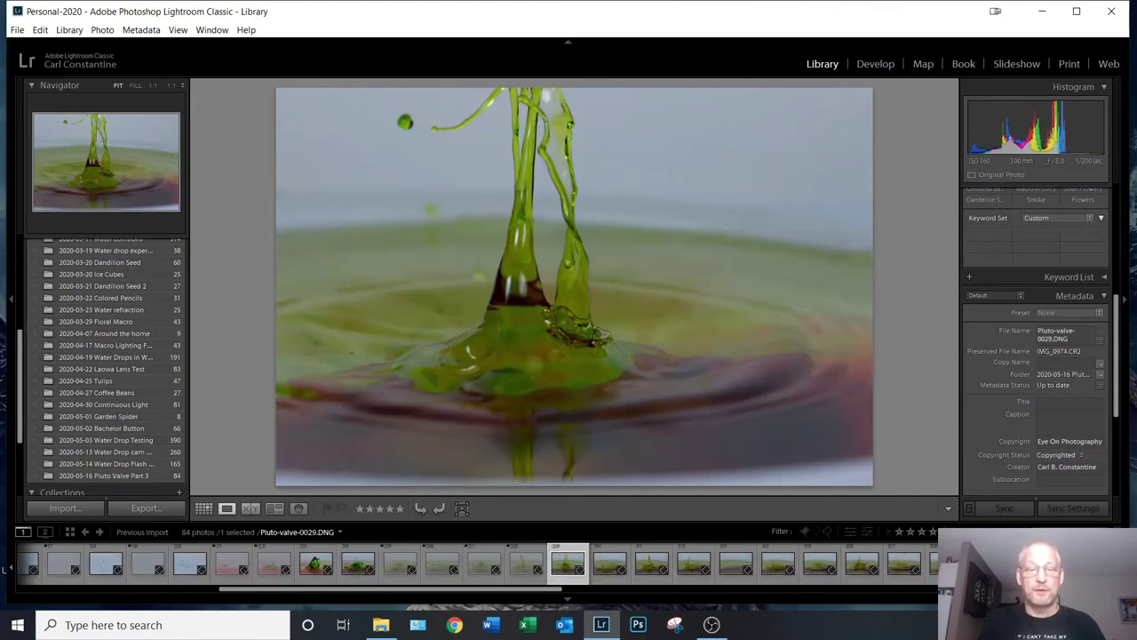
key(x)
key(Right)
key(x)
key(Right)
key(x)
- Reject blurry frames 0032, 0034, 0036, 0038, 0039 and others, landing on Pluto-valve-0041
key(Right)
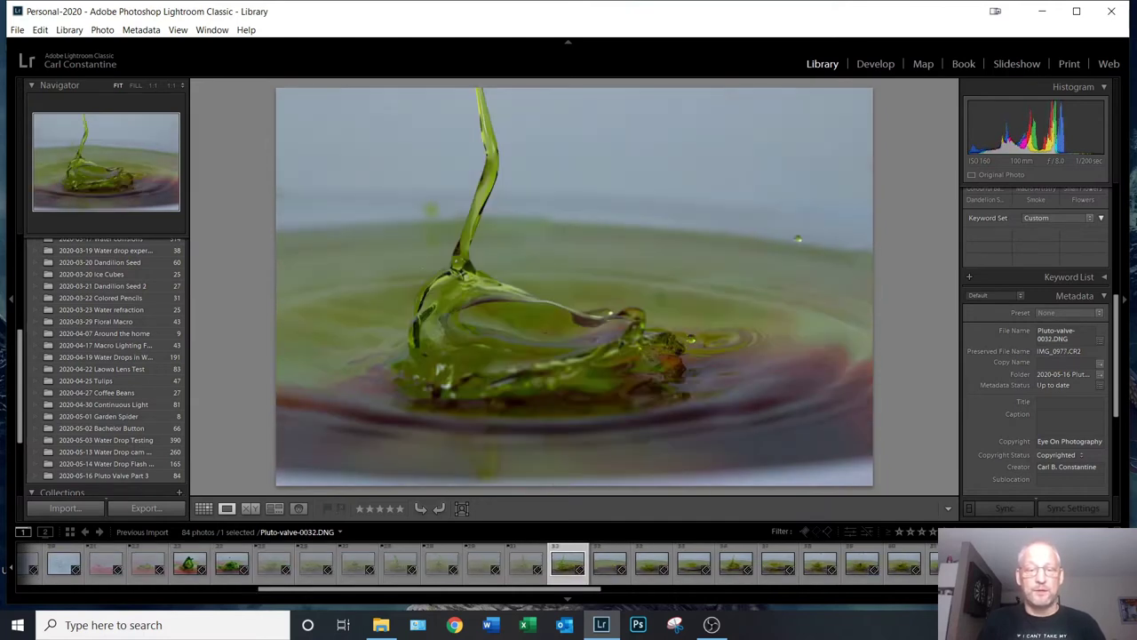
key(x)
key(Right)
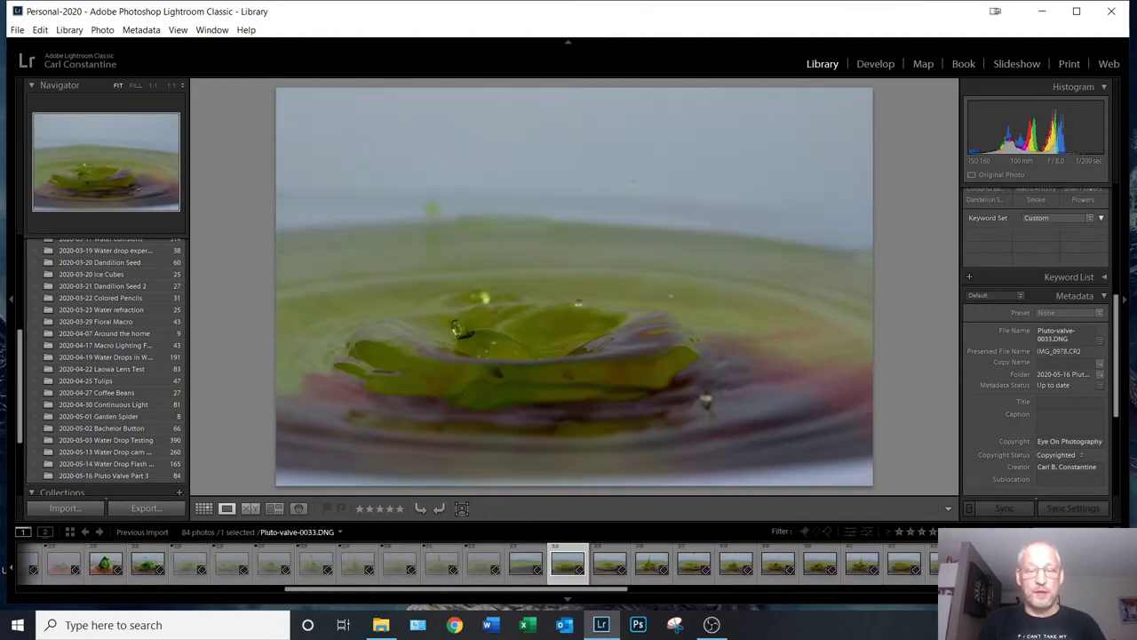
key(Right)
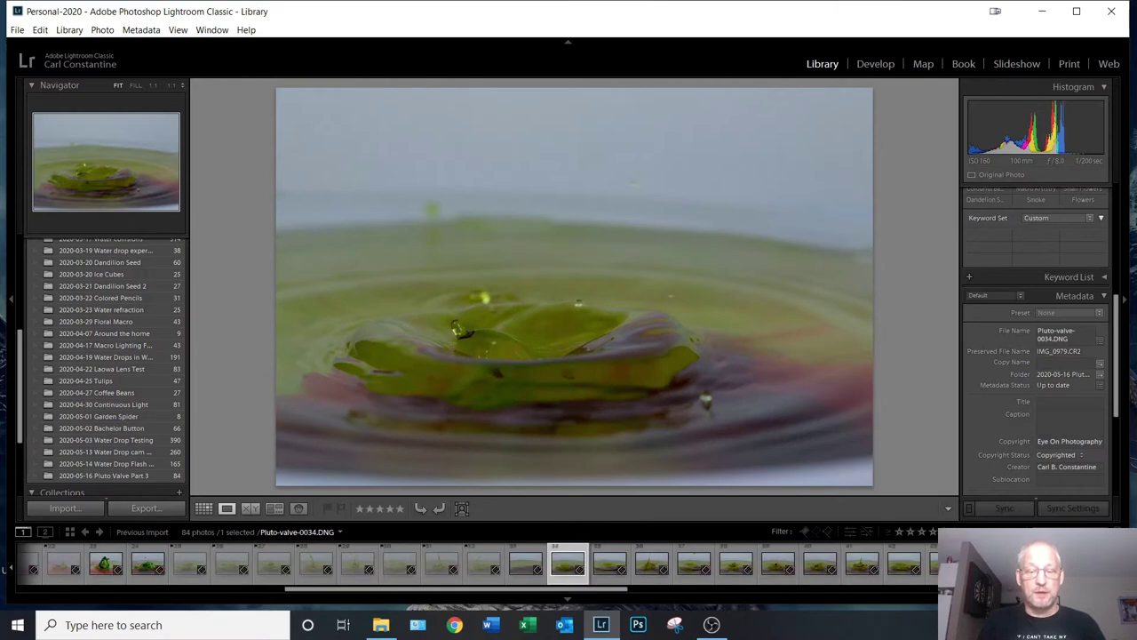
key(Right)
key(Right)
key(Left)
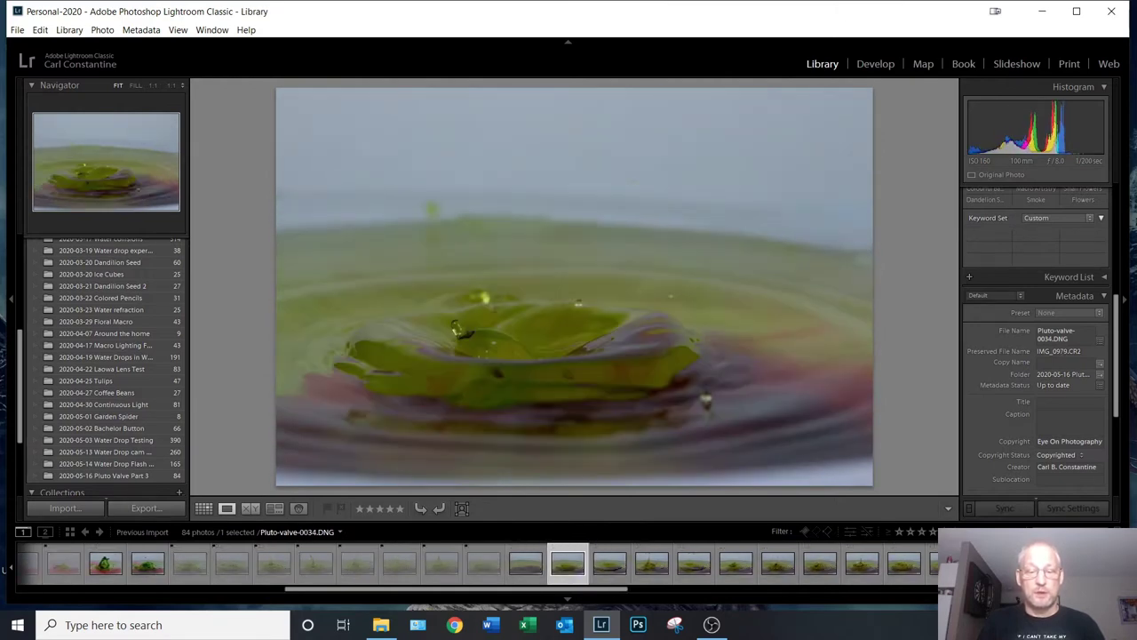
key(x)
key(Right)
key(Right)
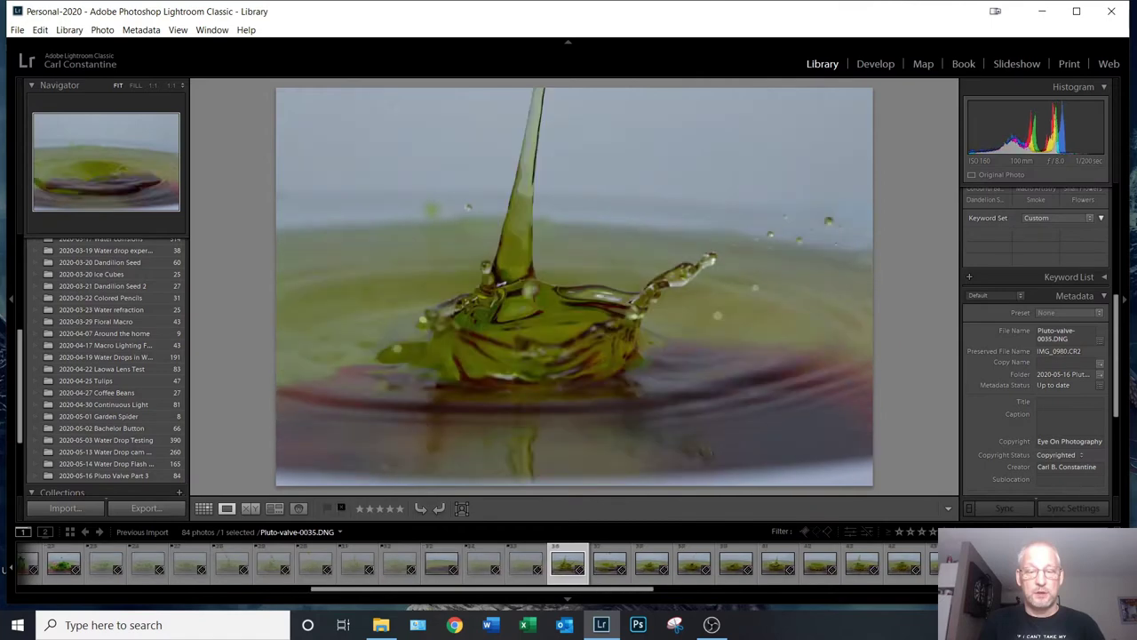
key(x)
key(Right)
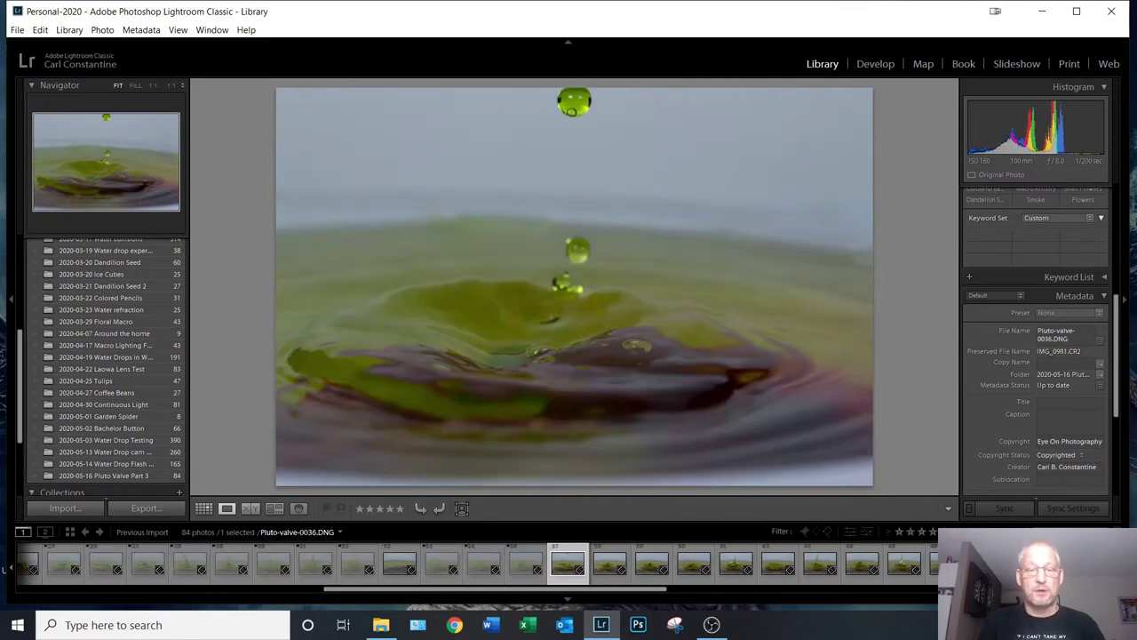
key(Right)
key(x)
key(Right)
key(x)
key(Right)
key(x)
key(Right)
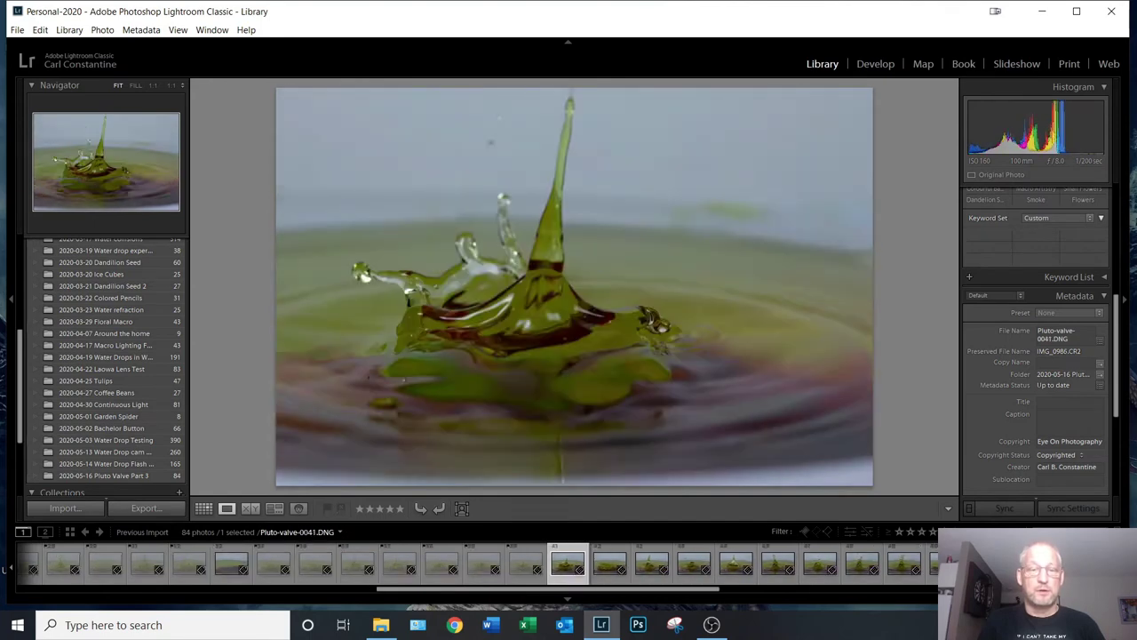
- Reject Pluto-valve-0041, 0042, 0043 and 0046 while stepping through to 0047
key(x)
key(Right)
key(x)
key(Right)
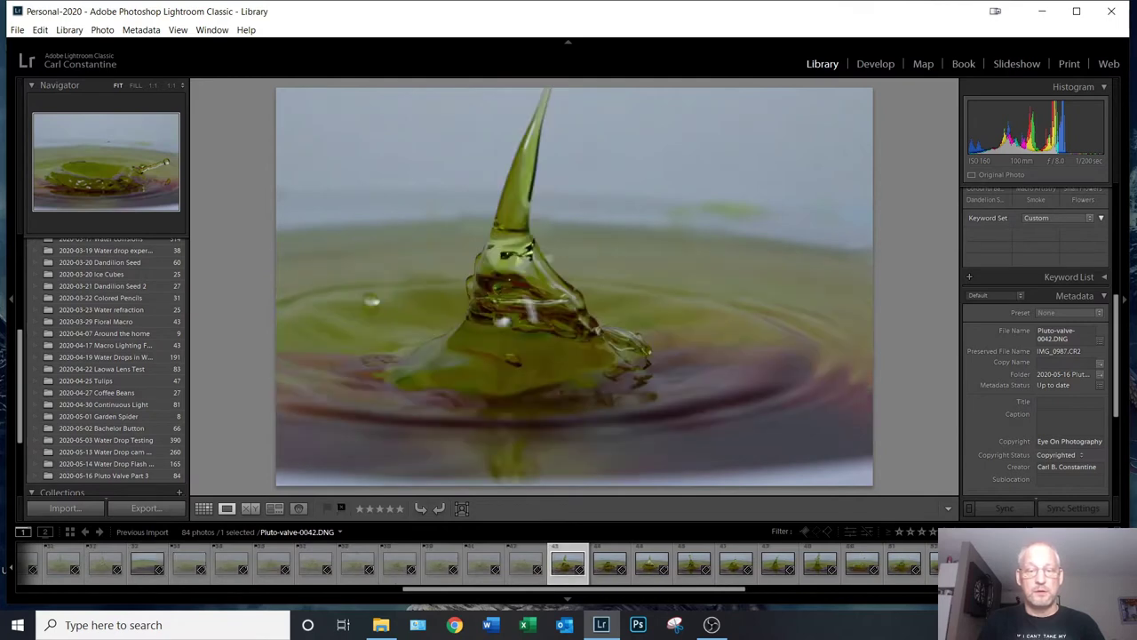
key(x)
key(Right)
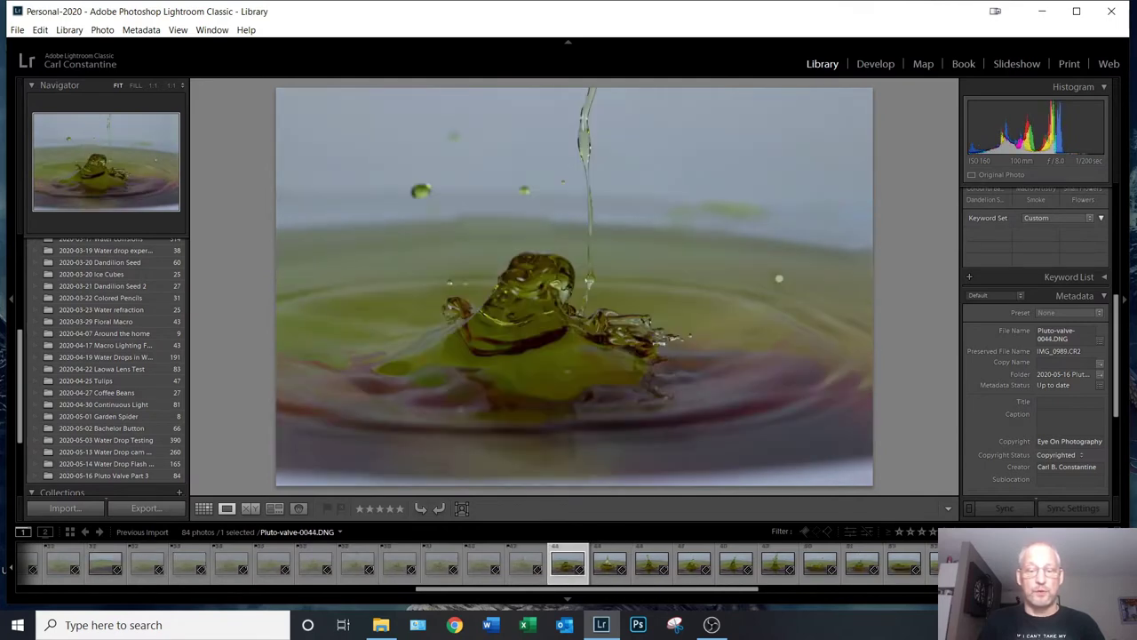
key(Right)
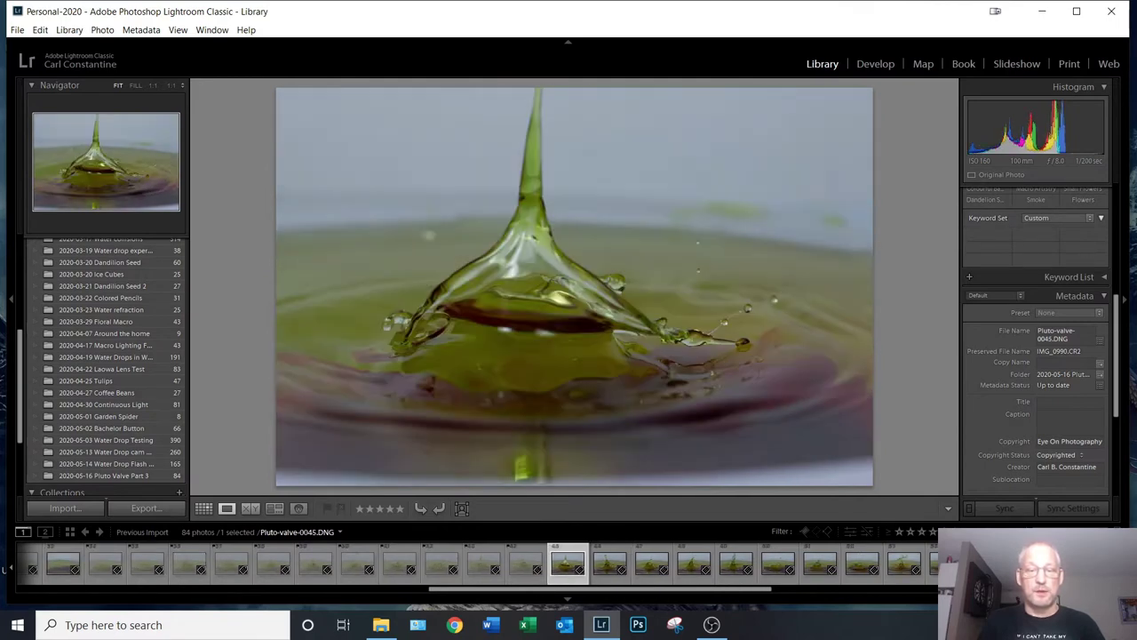
key(Right)
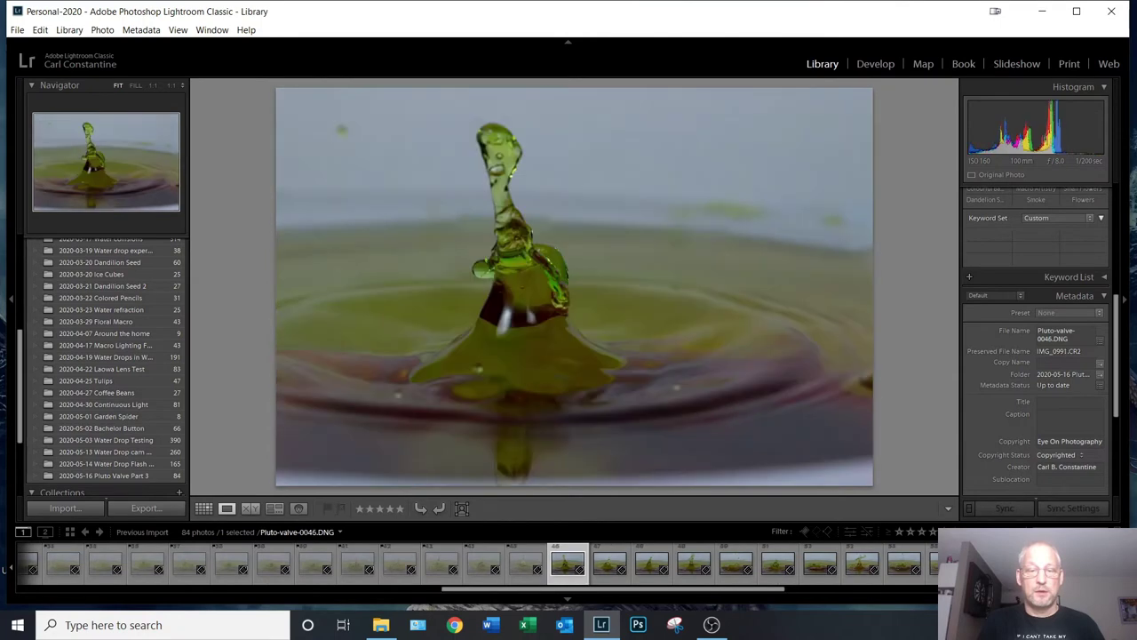
key(x)
key(Right)
- Reject more weak shots, including 0048 and 0050, stepping on to Pluto-valve-0056
key(x)
key(Right)
key(x)
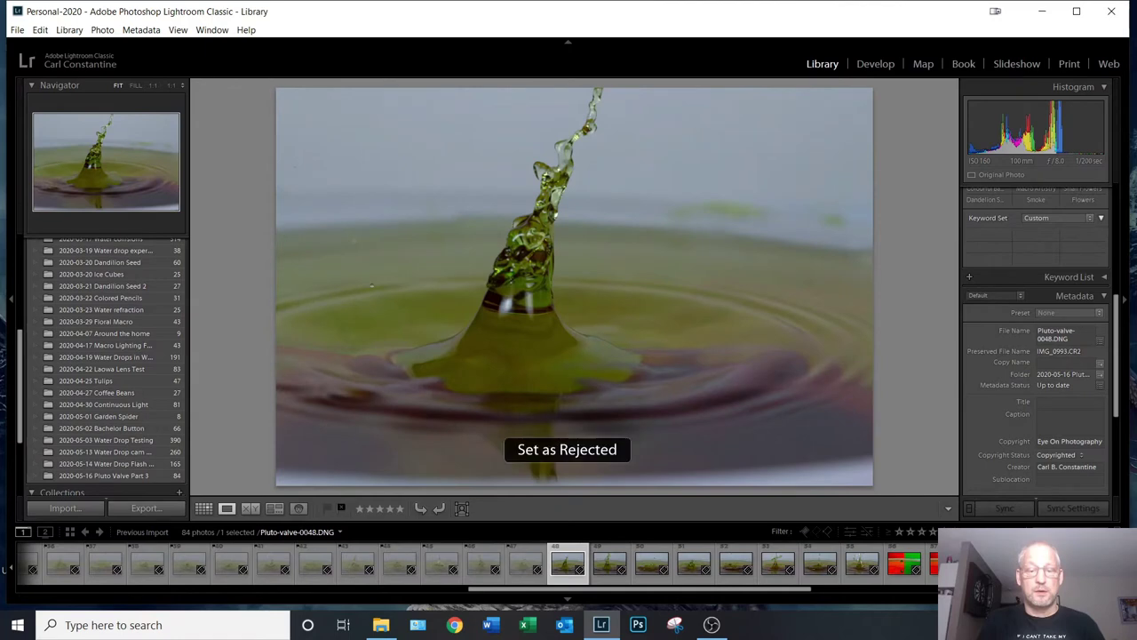
key(Right)
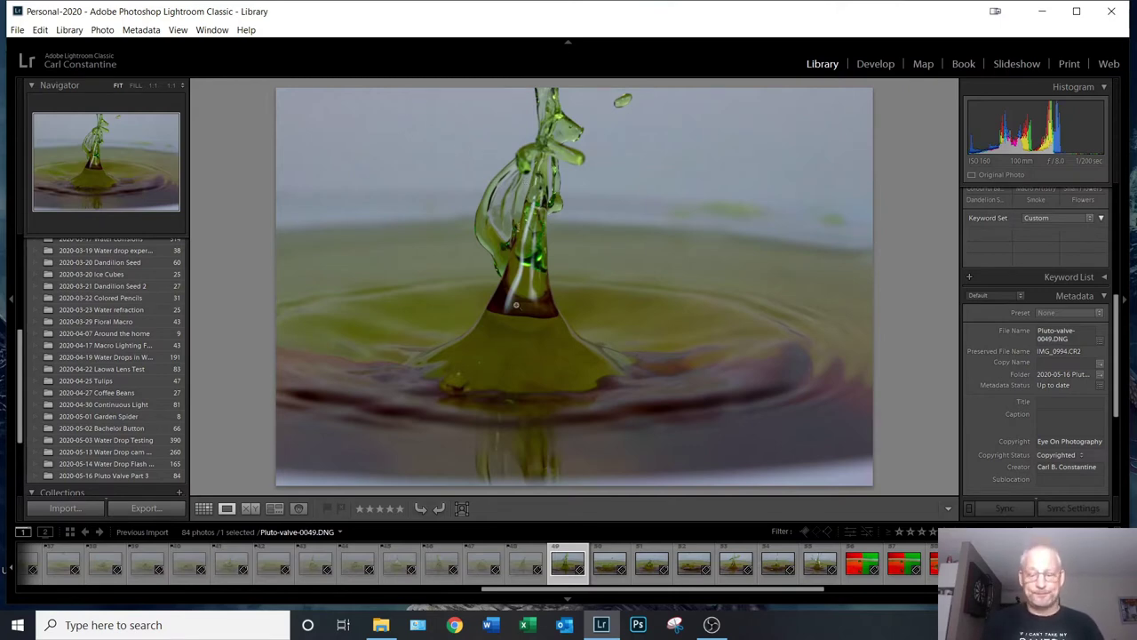
key(Right)
key(x)
key(Right)
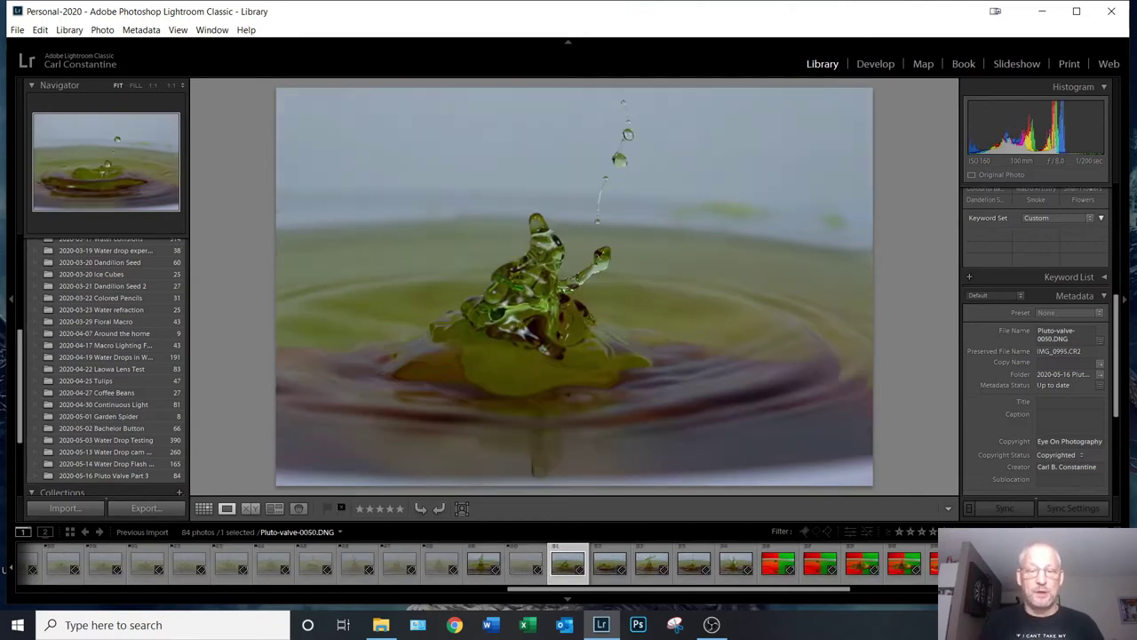
key(Right)
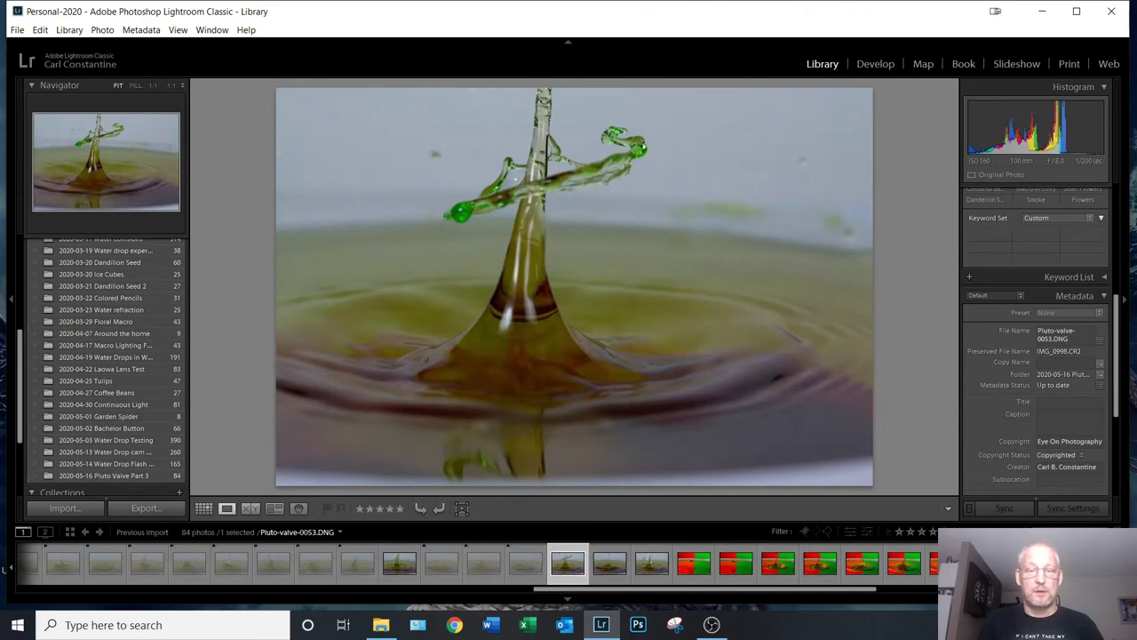
key(Right)
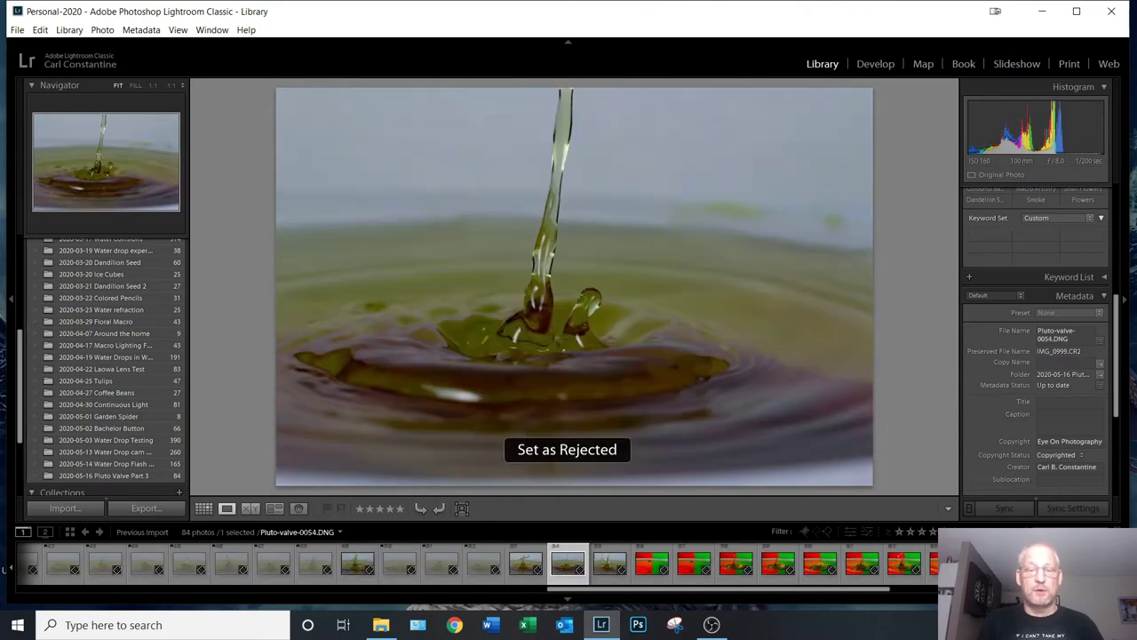
key(Right)
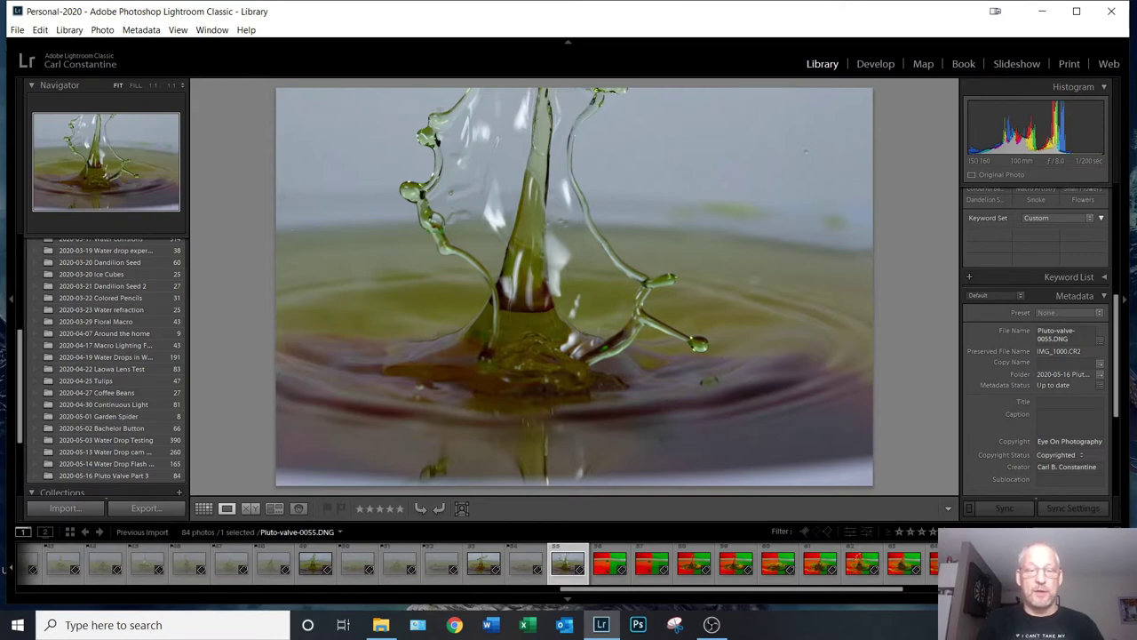
key(Right)
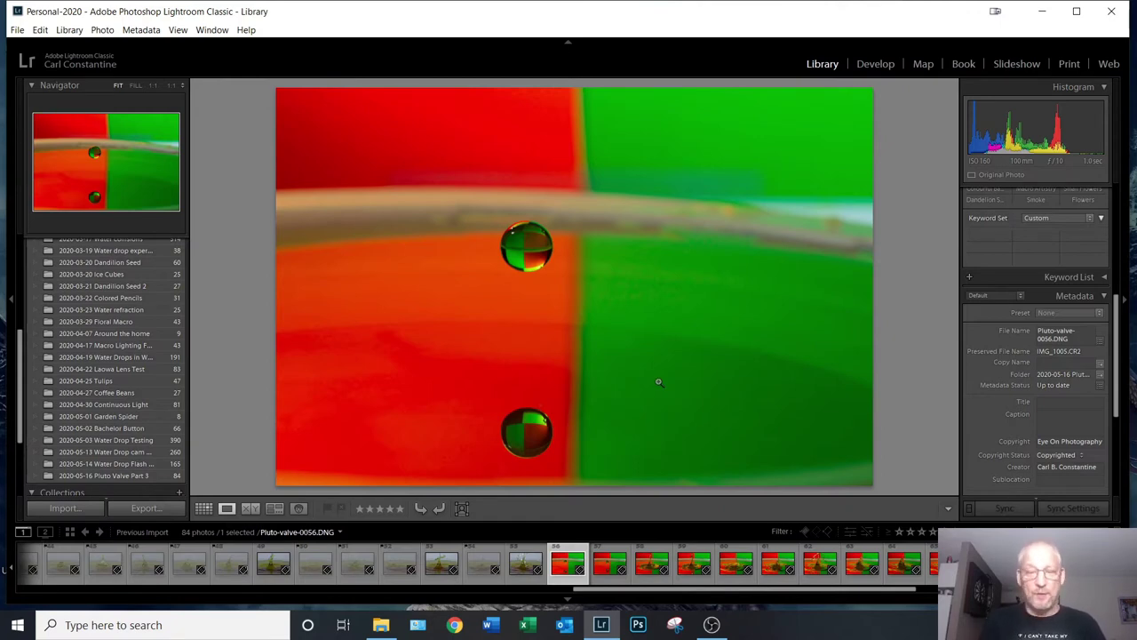
- Compare Pluto-valve-0056 and 0057, then reject shots 0058 through 0066
key(Right)
key(Left)
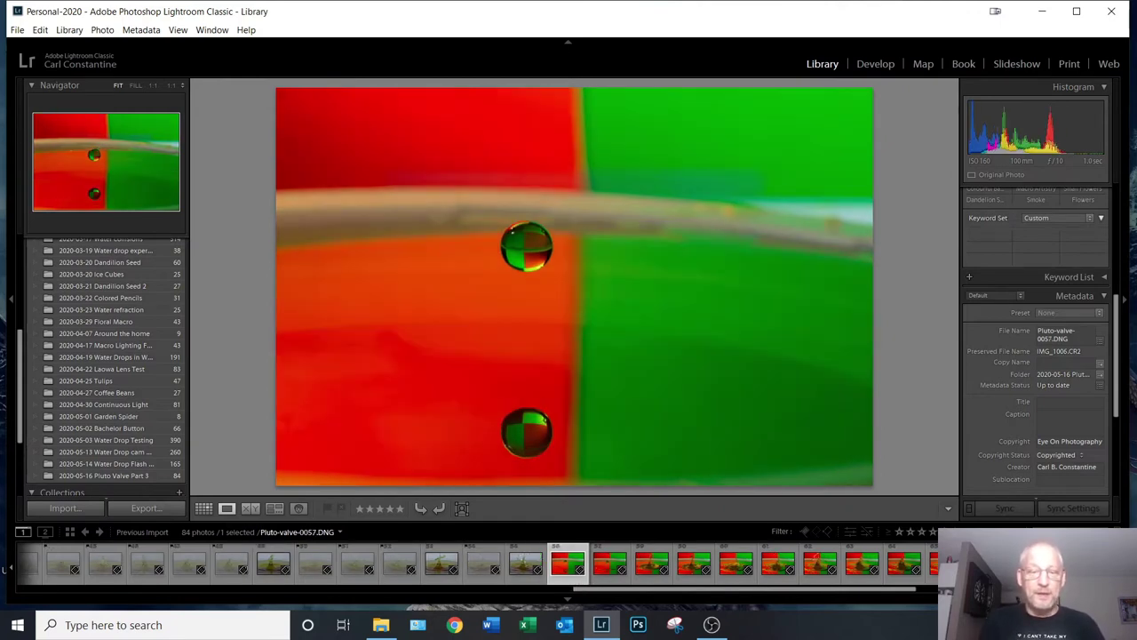
key(Right)
key(Left)
key(Left)
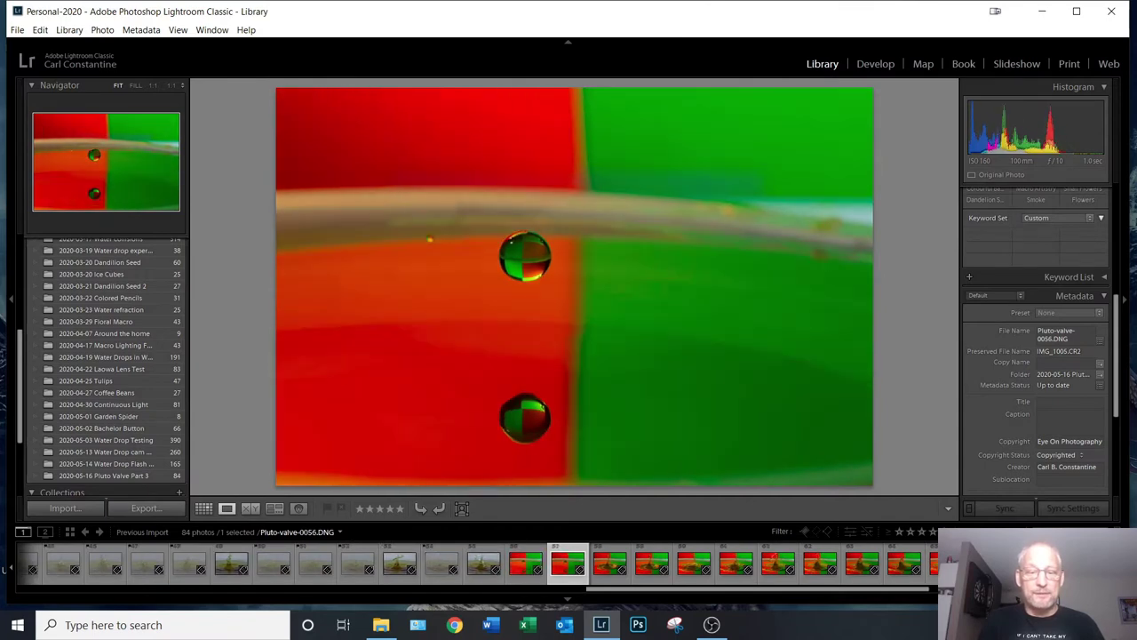
key(Right)
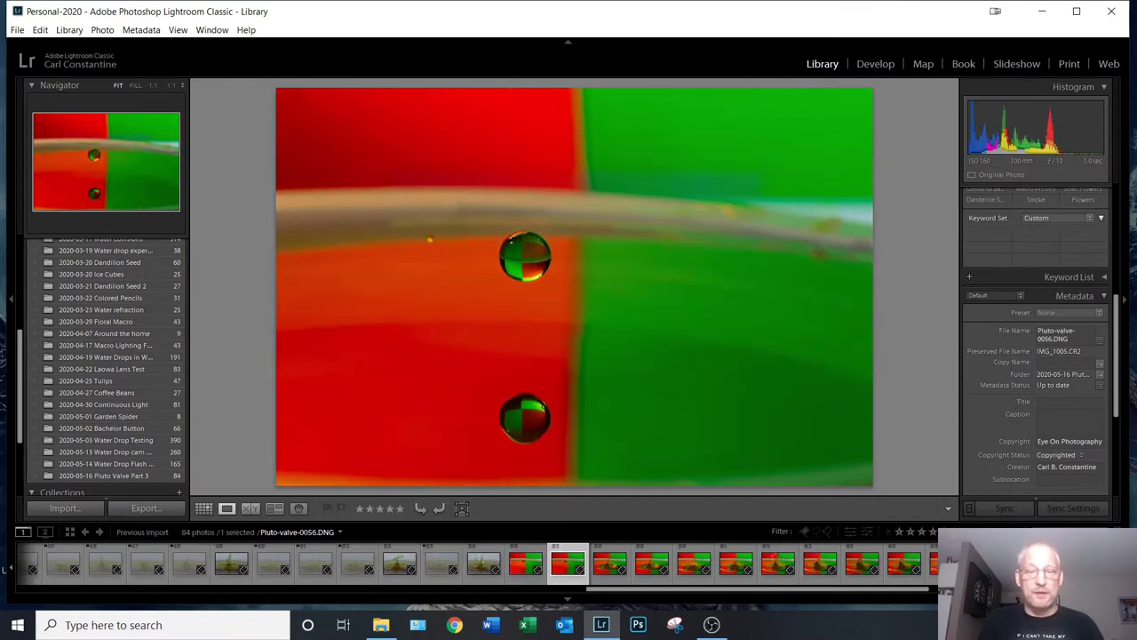
key(Right)
key(x)
key(Right)
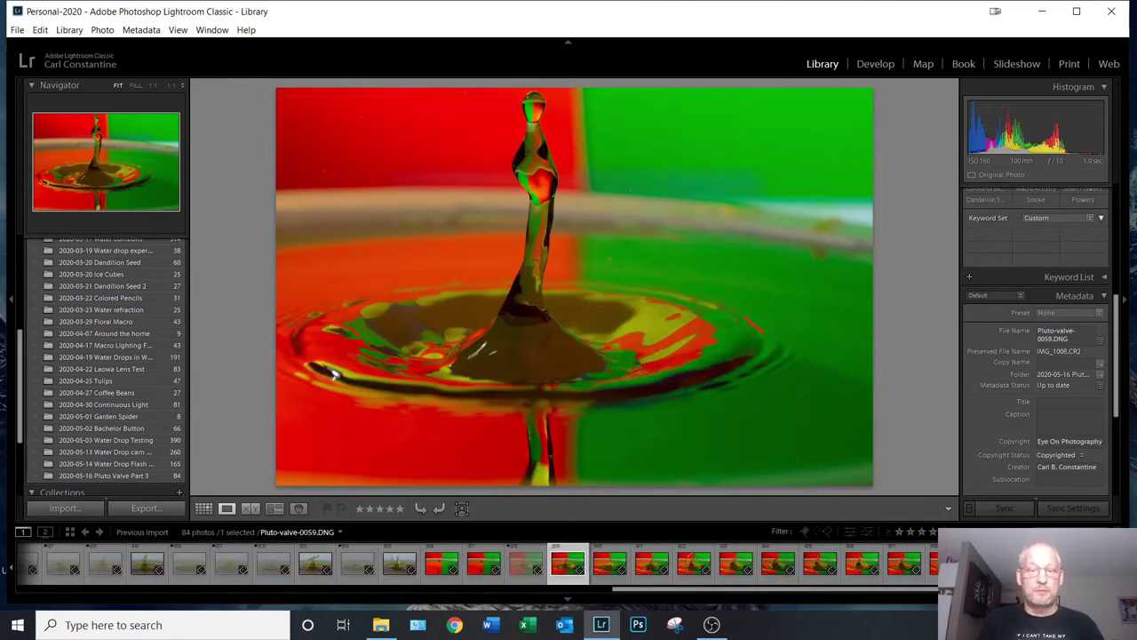
key(x)
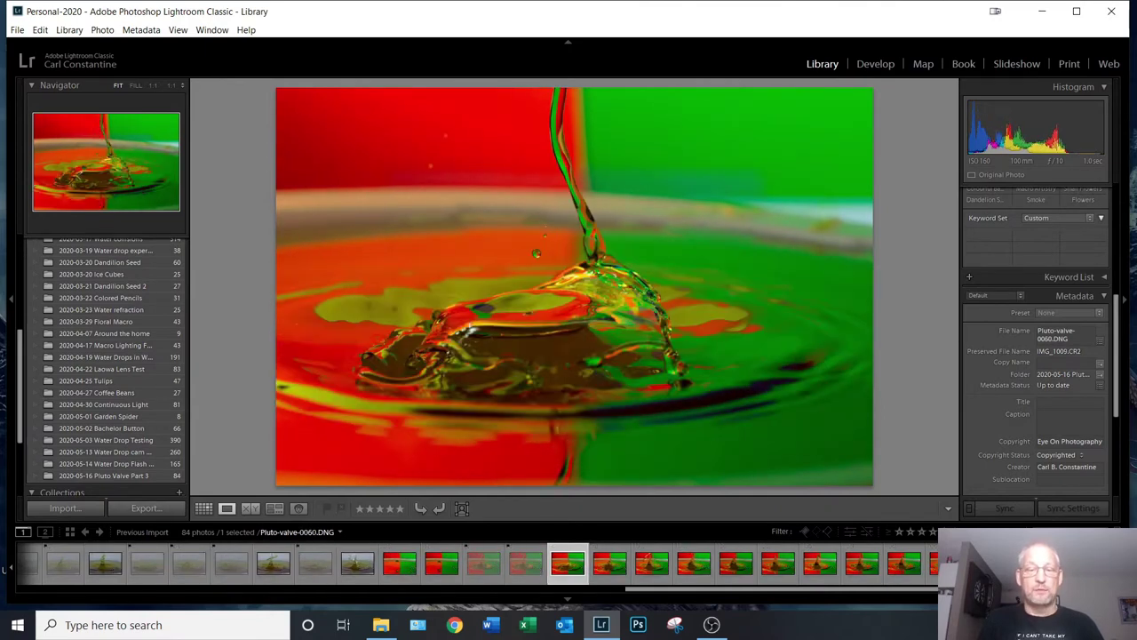
key(x)
key(x)
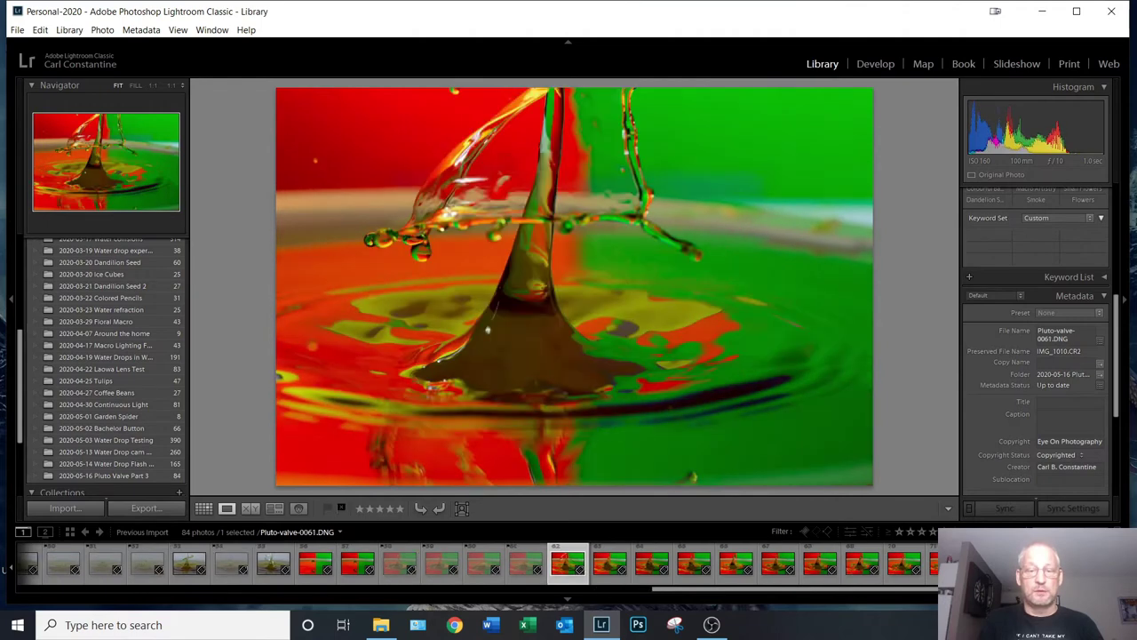
key(Right)
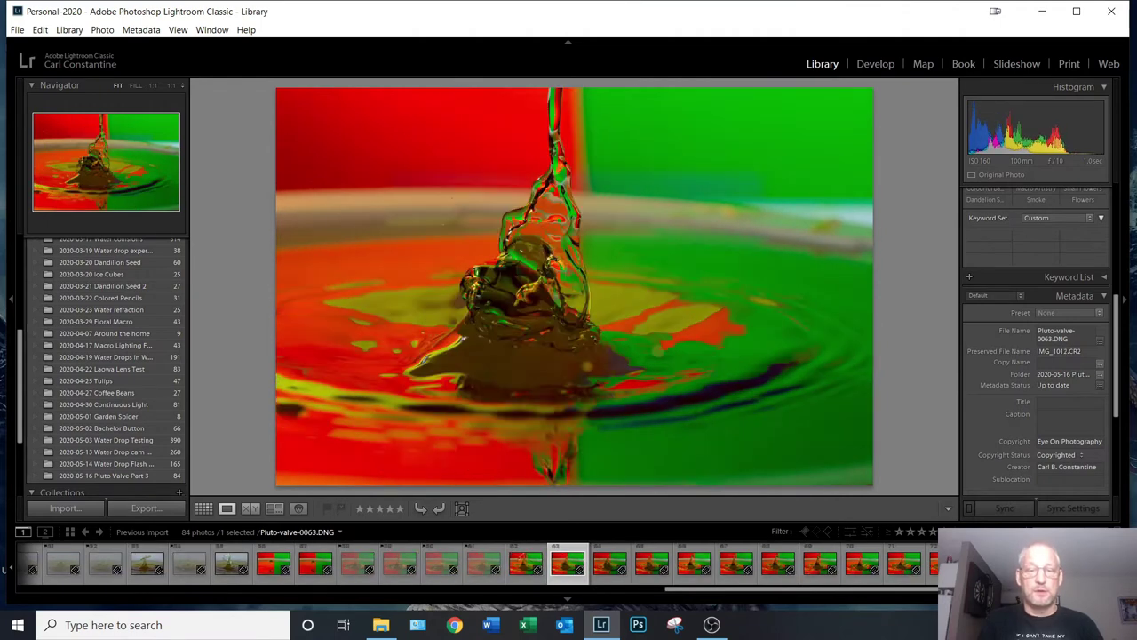
key(x)
key(x)
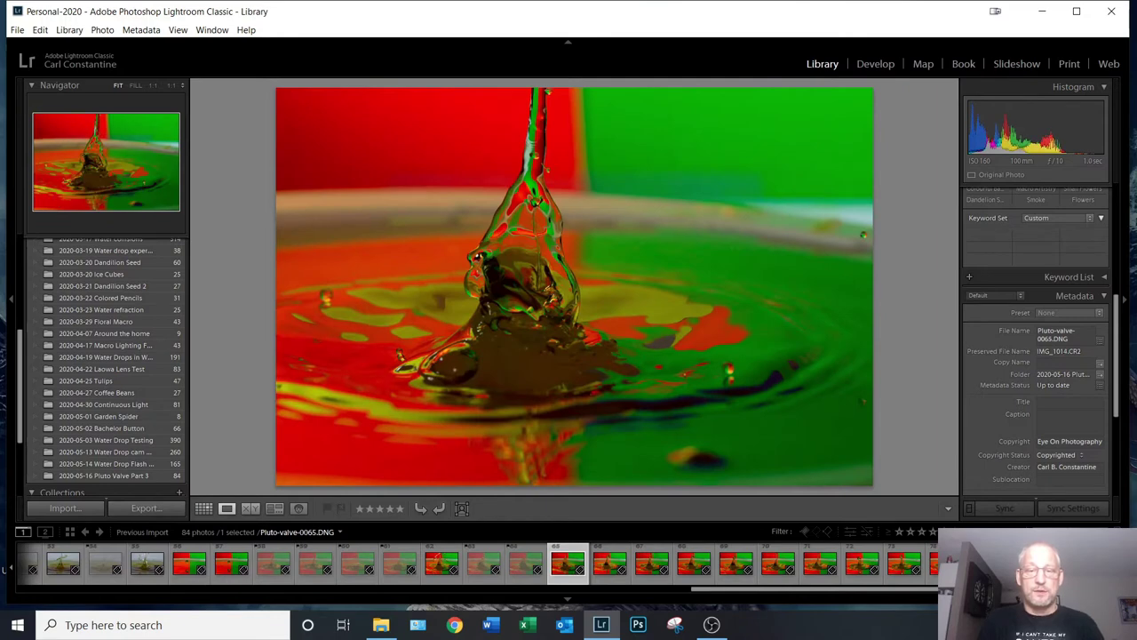
key(x)
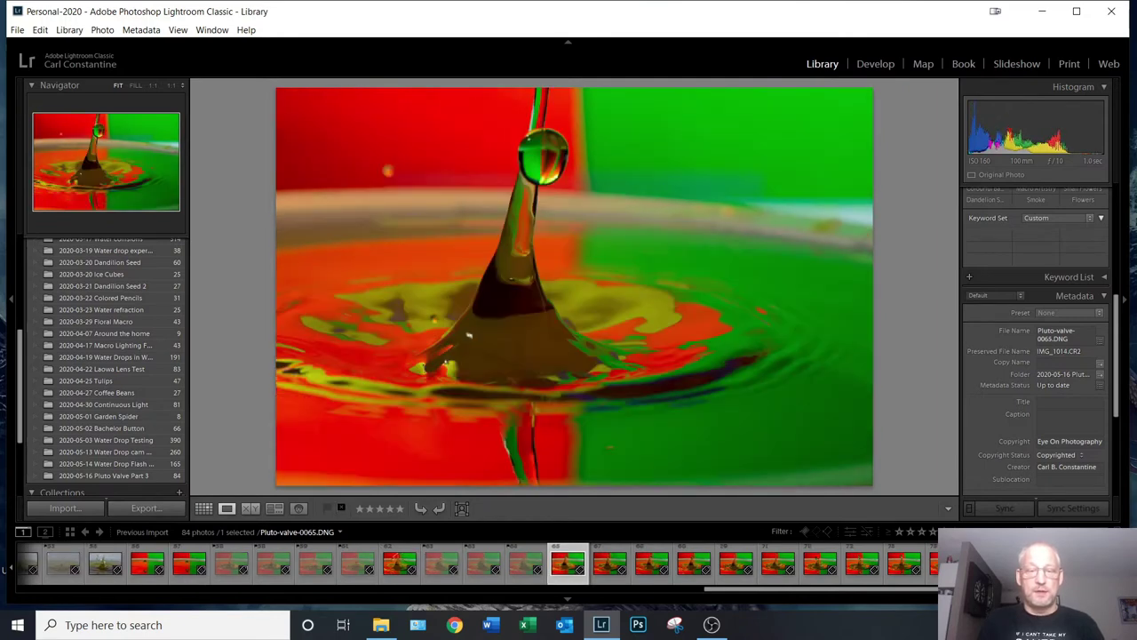
key(x)
key(x)
key(x)
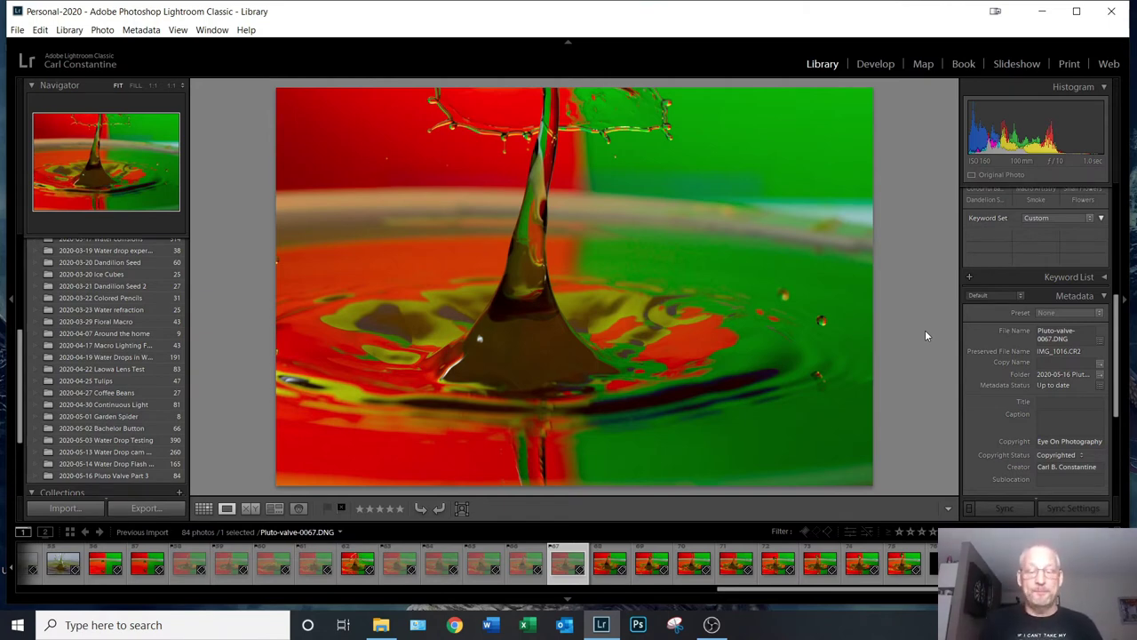
- Reject Pluto-valve-0072, 0073 and the black frame, then review onward to 0083
key(Right)
key(Left)
key(Right)
key(Right)
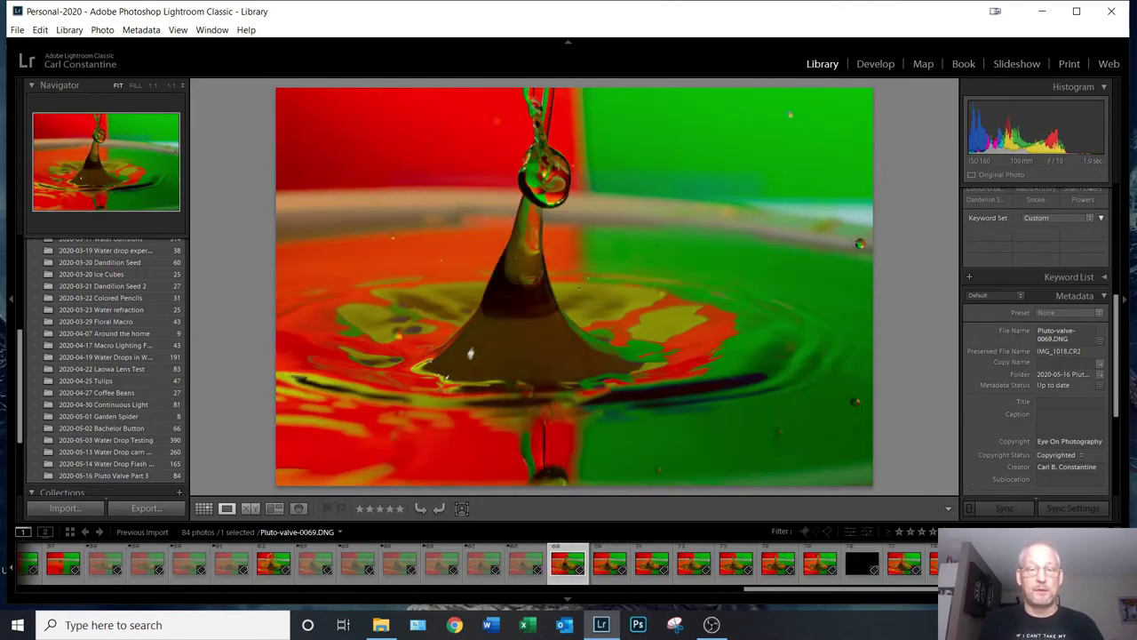
key(Right)
key(Right)
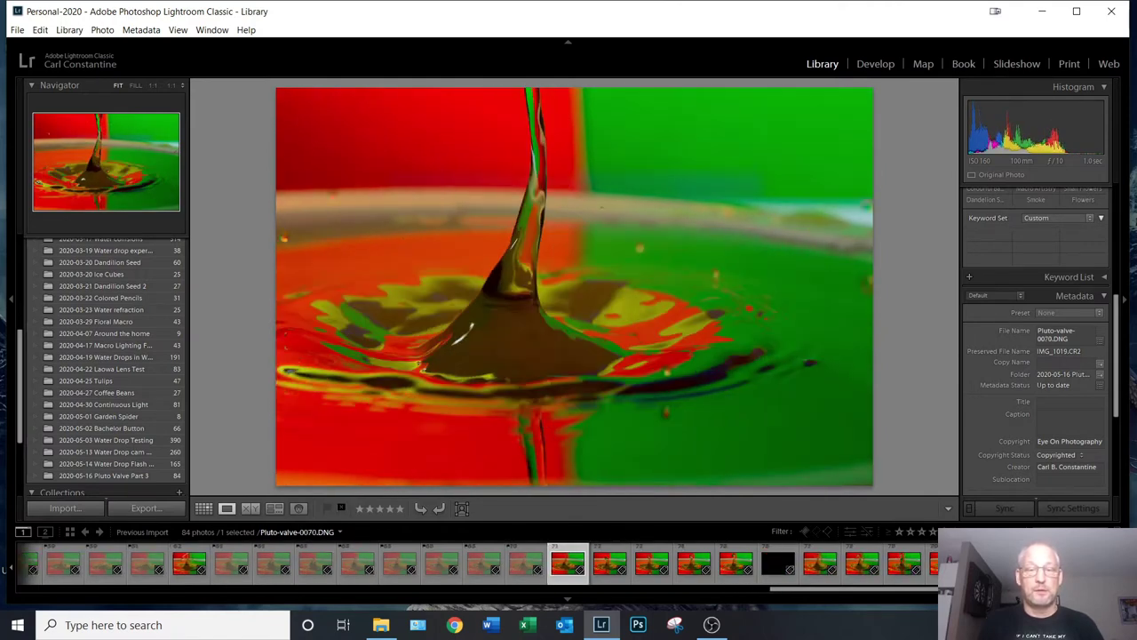
key(Right)
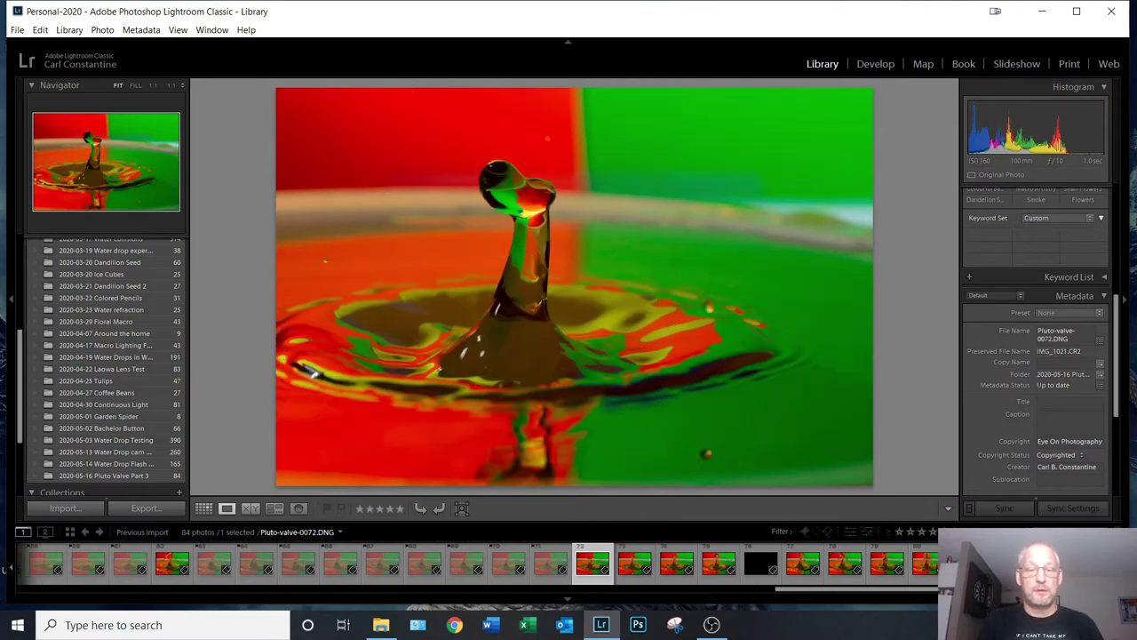
key(x)
key(x)
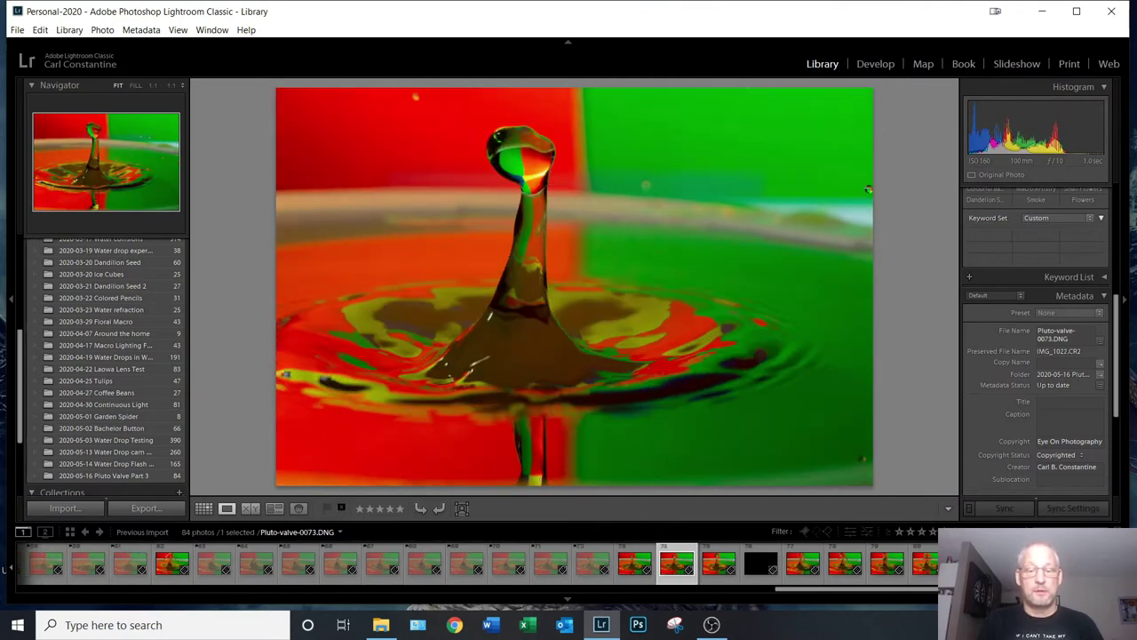
key(x)
key(x)
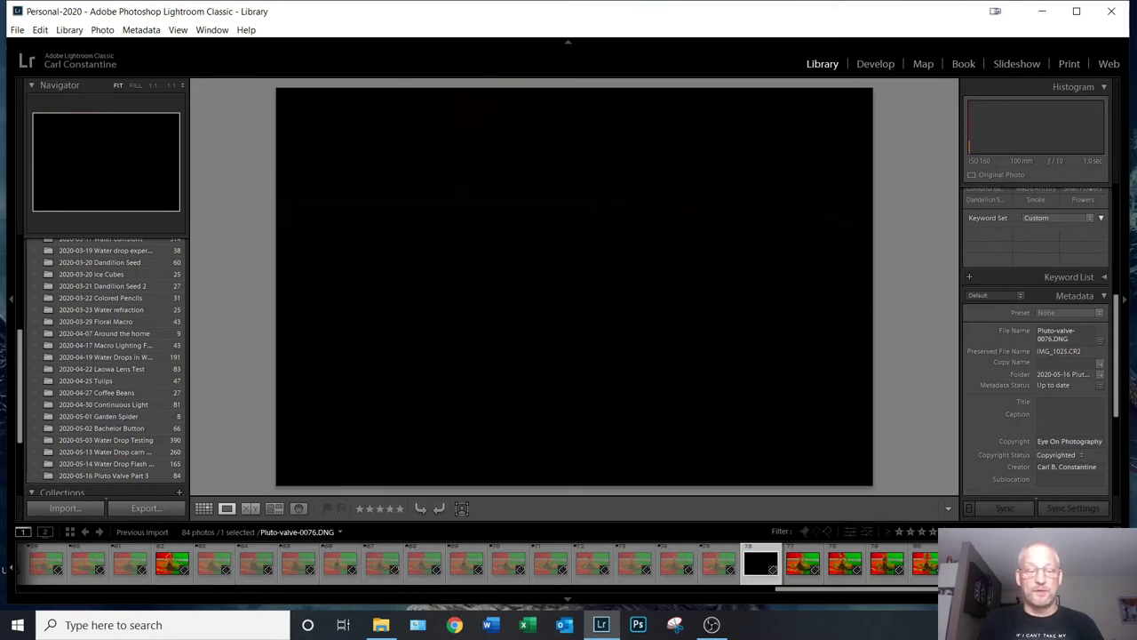
key(x)
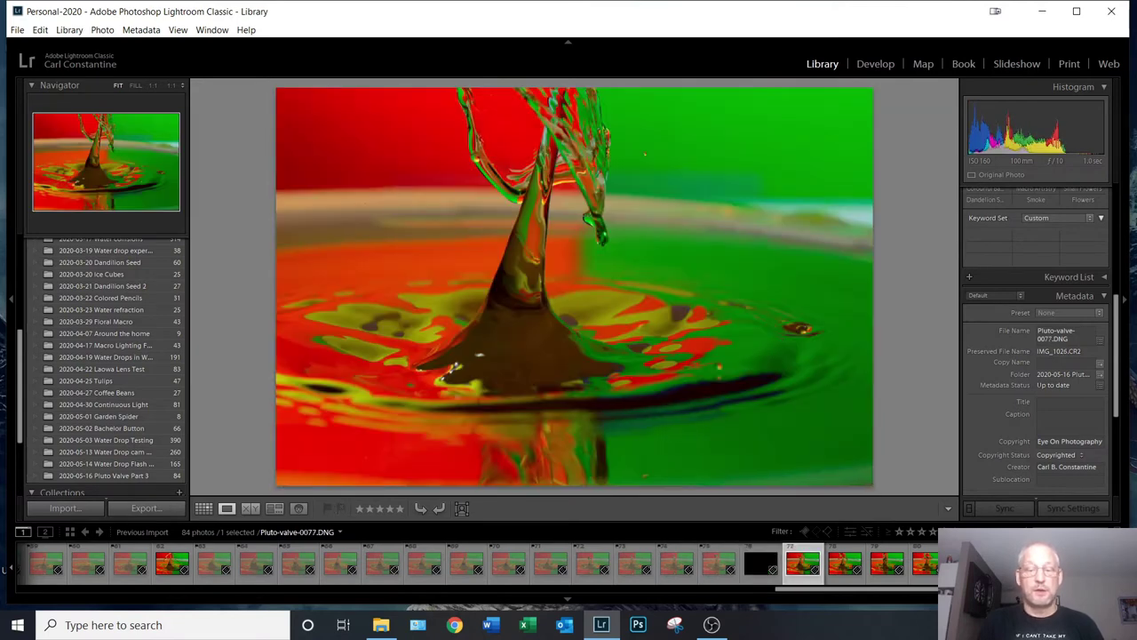
key(Right)
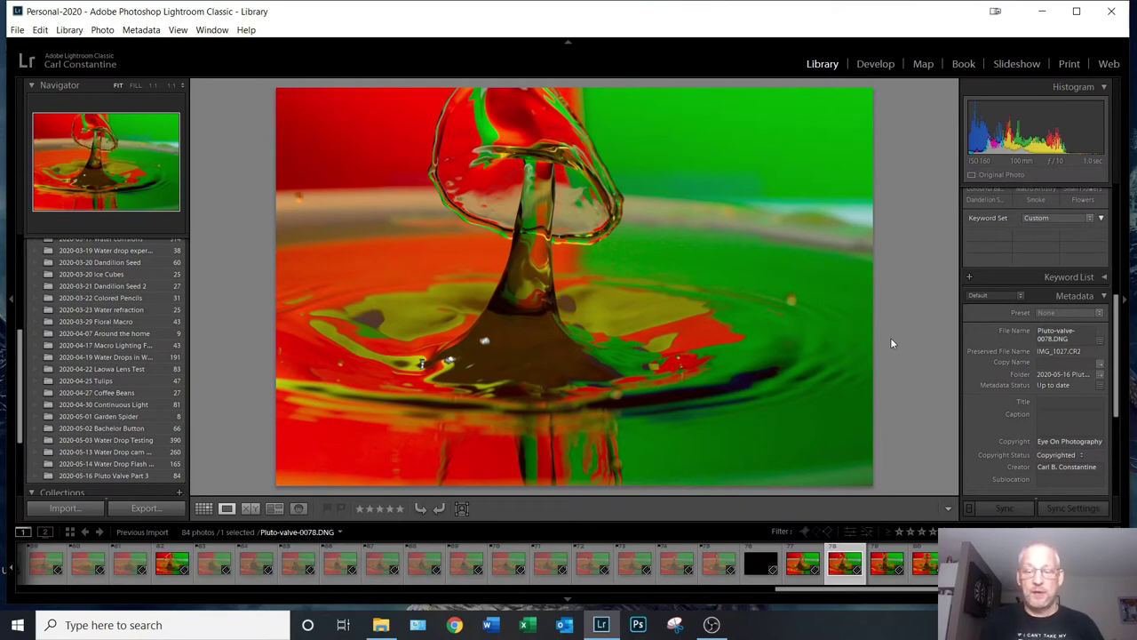
key(Right)
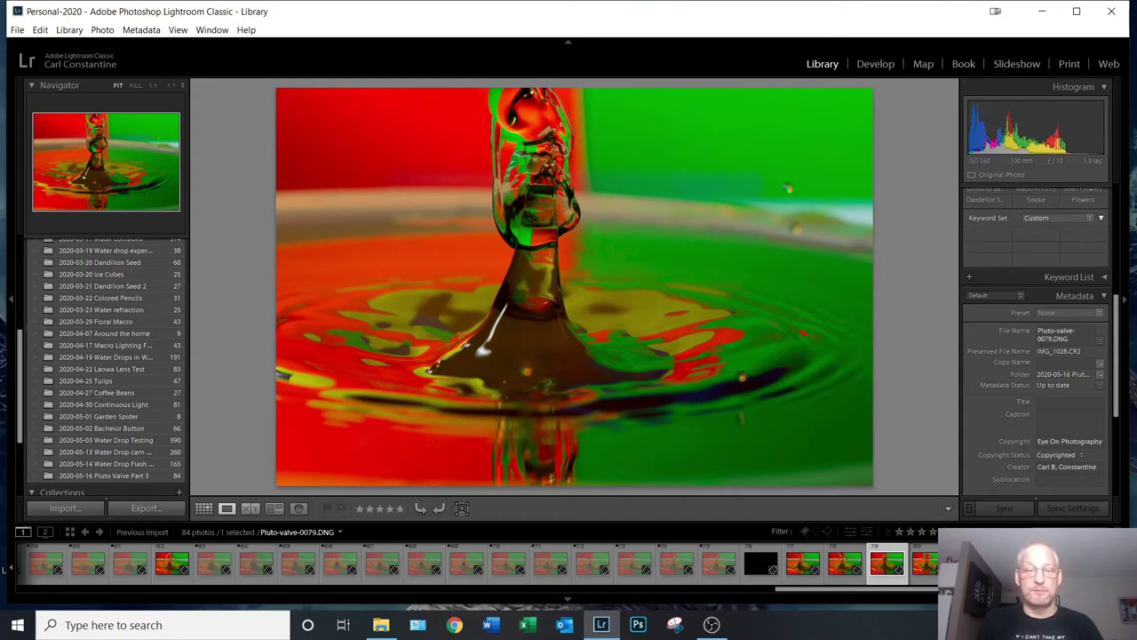
key(Right)
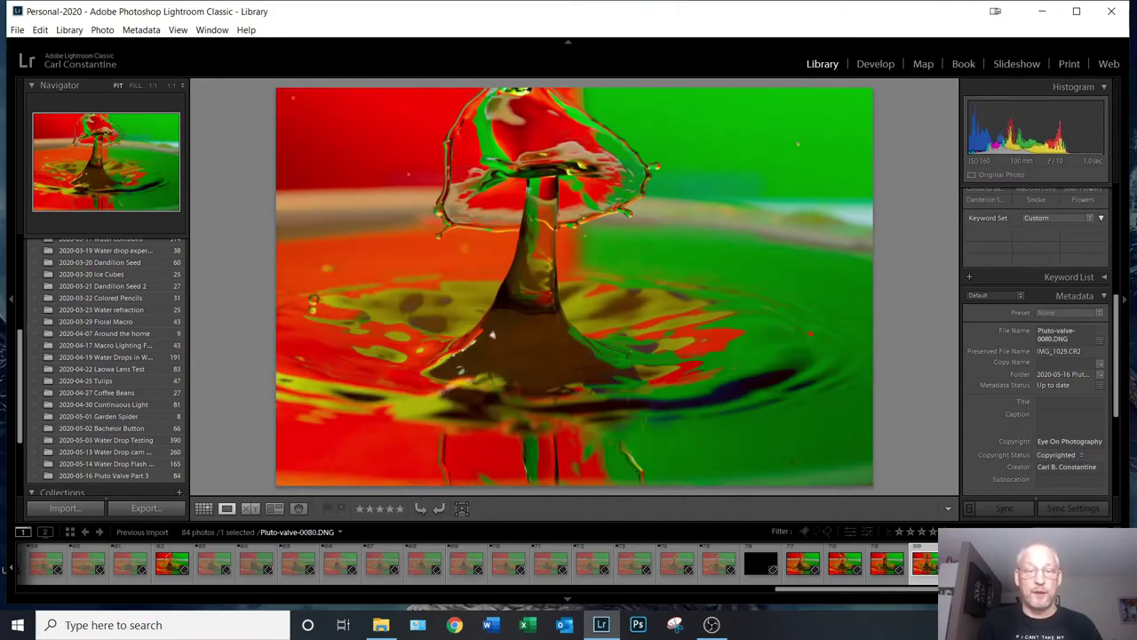
key(Right)
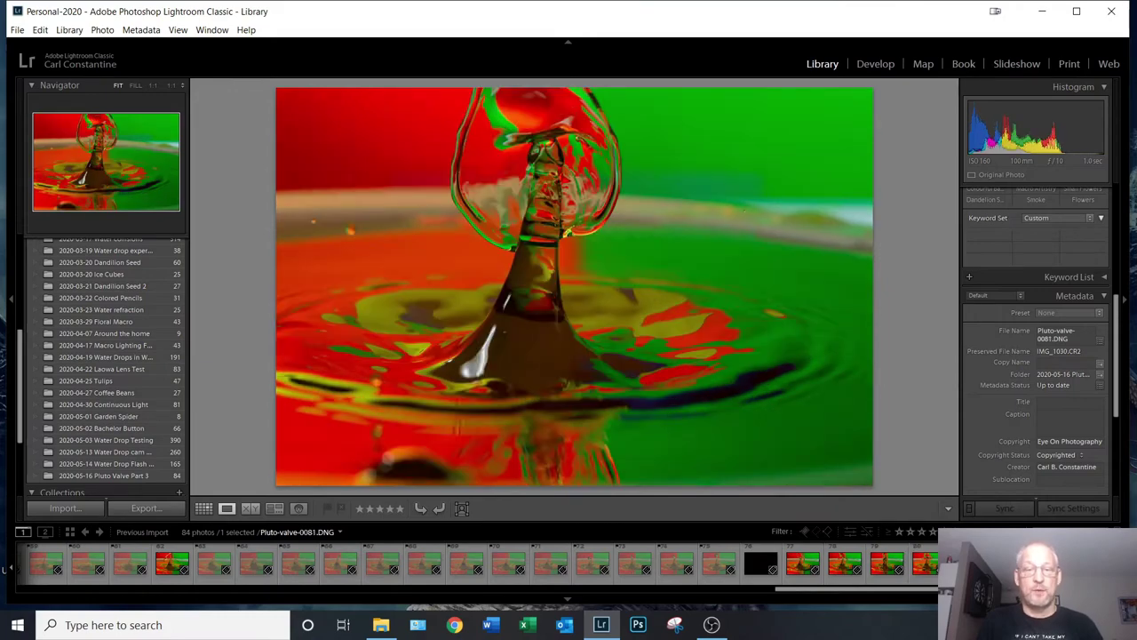
key(Right)
key(Right)
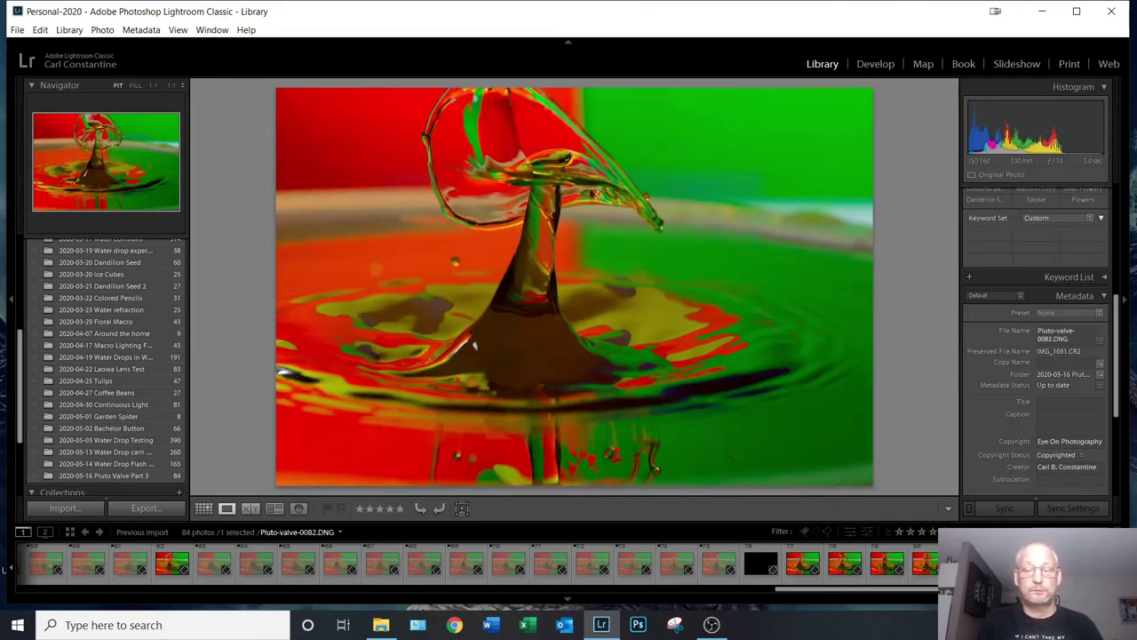
key(Right)
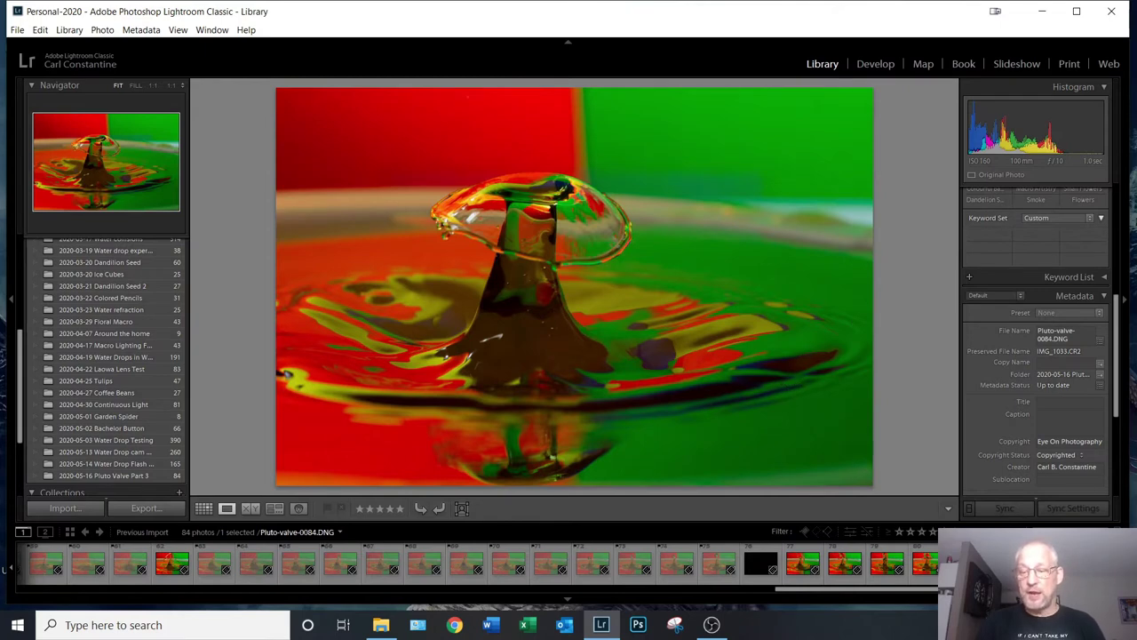
- Filter the filmstrip to flagged and rejected photos and select all 57 of them
click(1066, 531)
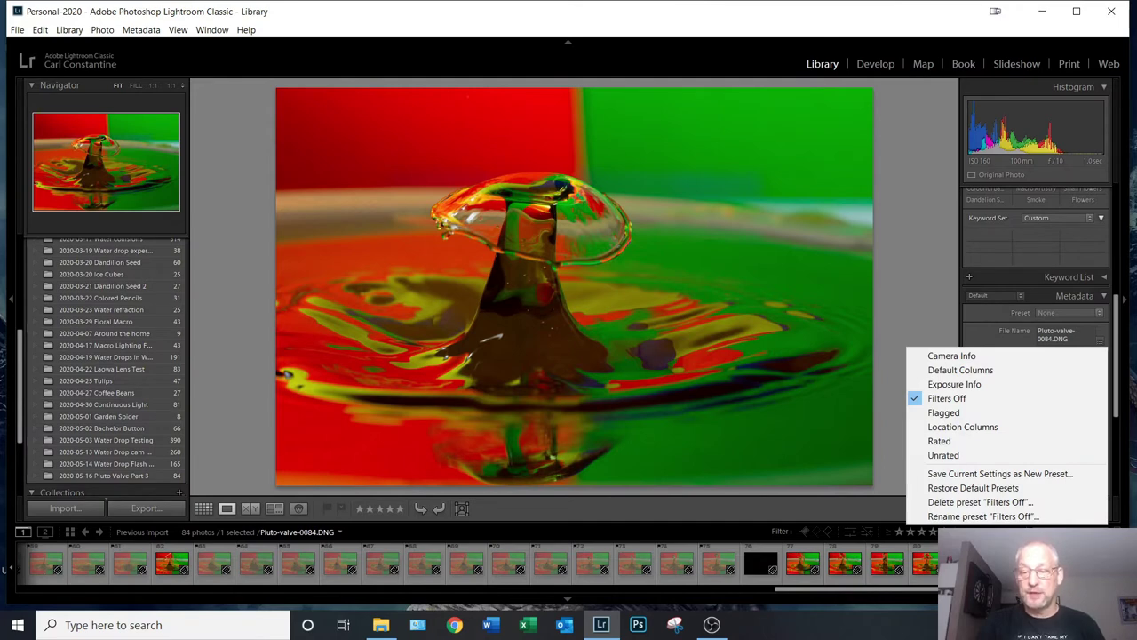
click(1045, 414)
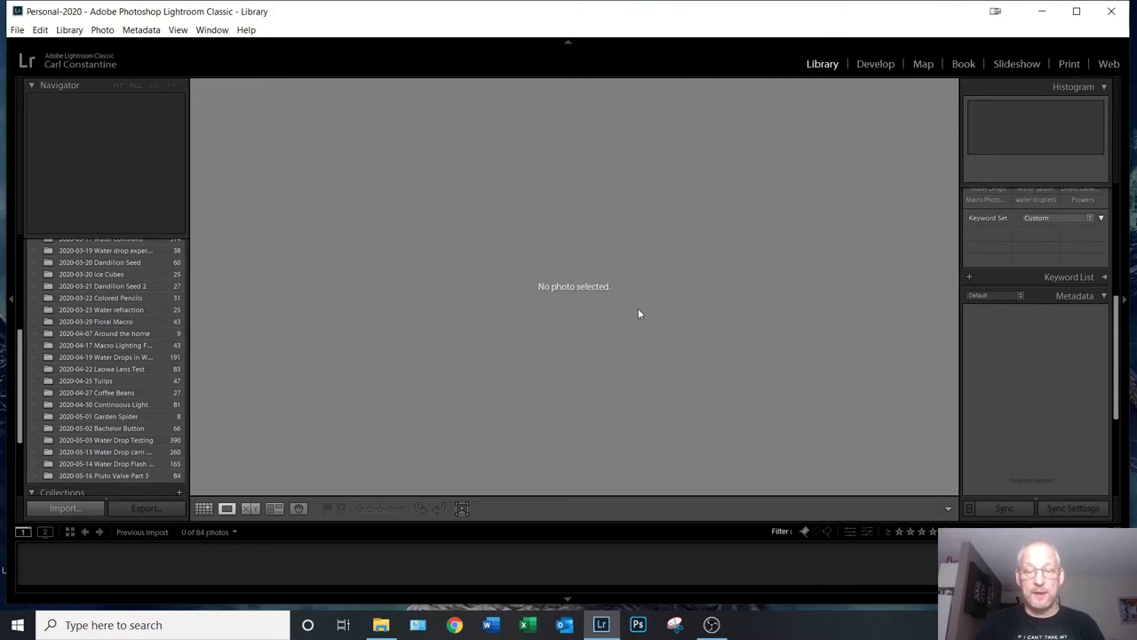
click(827, 533)
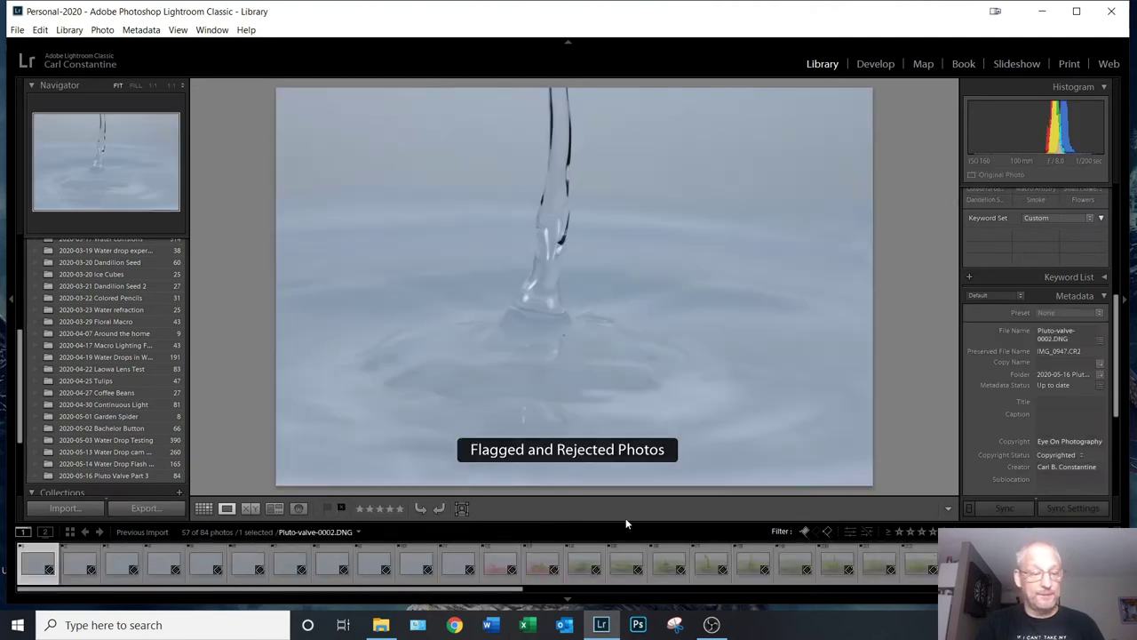
drag(202, 596, 696, 619)
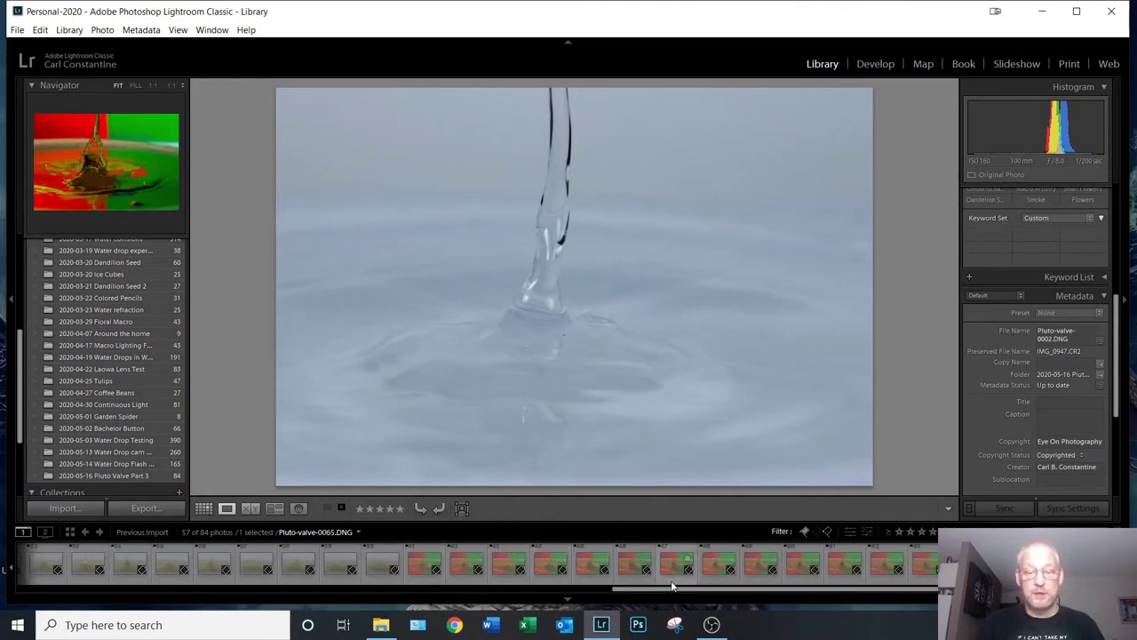
drag(671, 591, 61, 593)
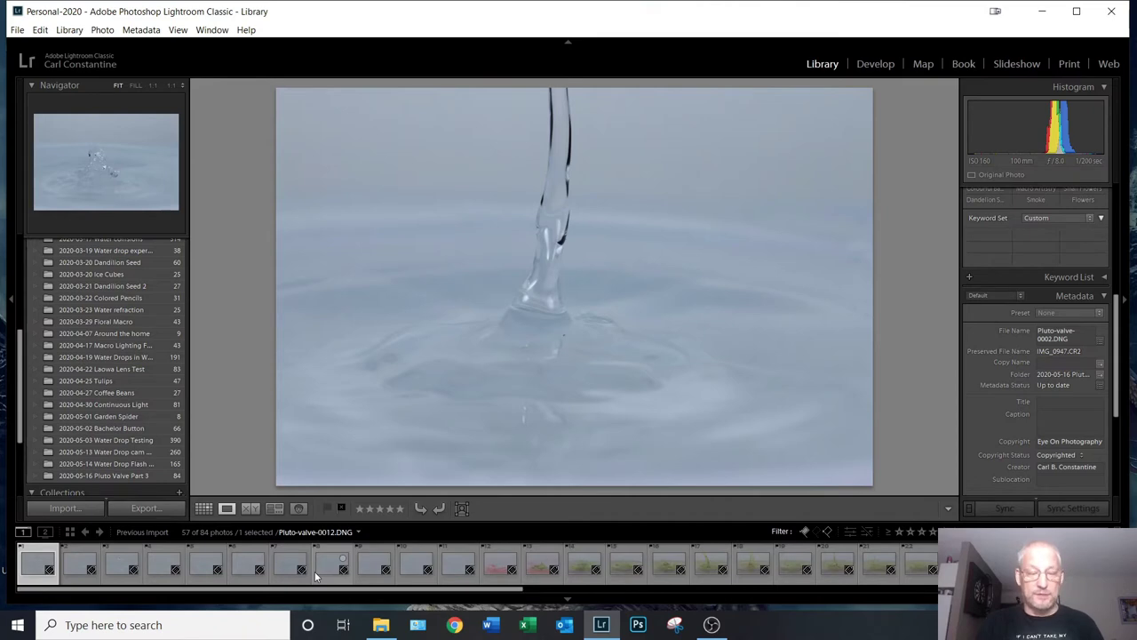
key(ctrl+a)
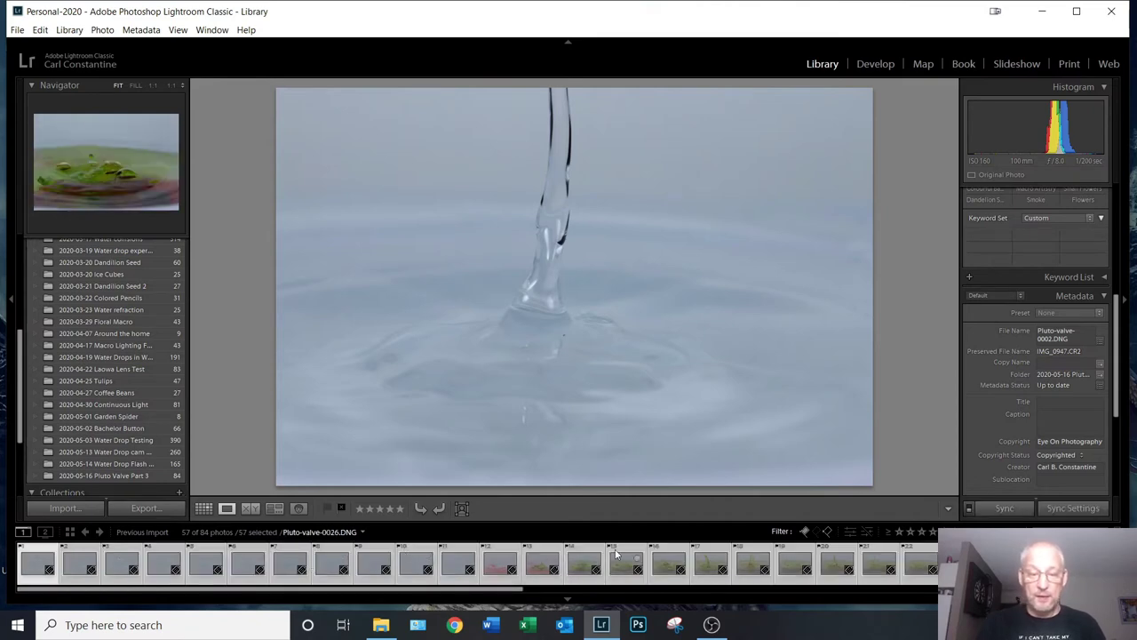
- Remove the 57 selected rejected photos, choosing Delete from Disk
right_click(537, 551)
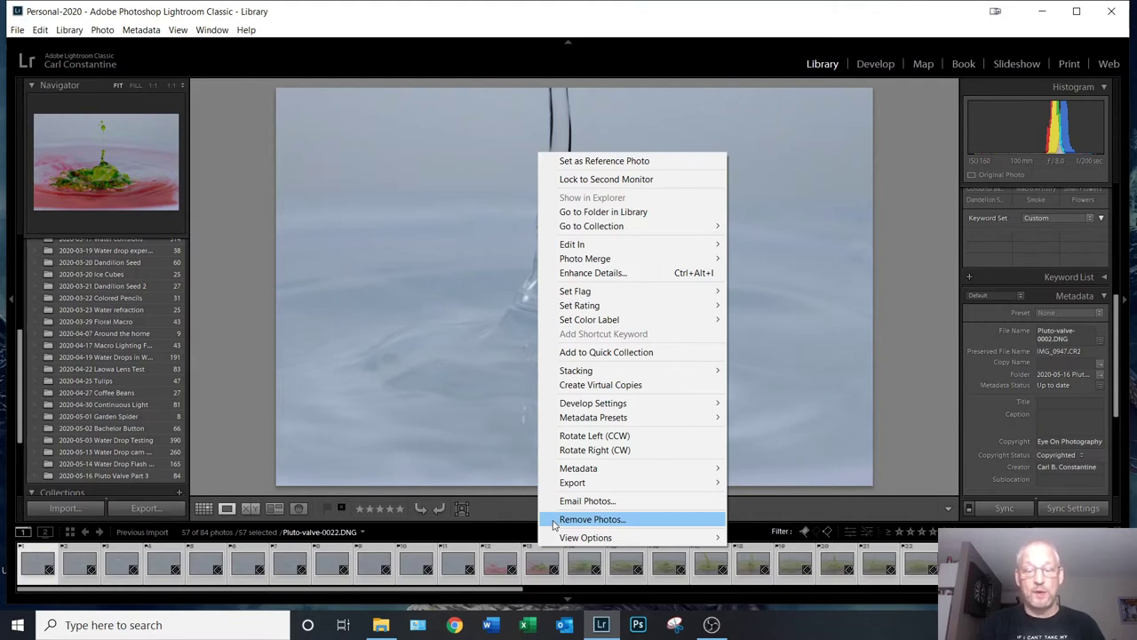
click(586, 519)
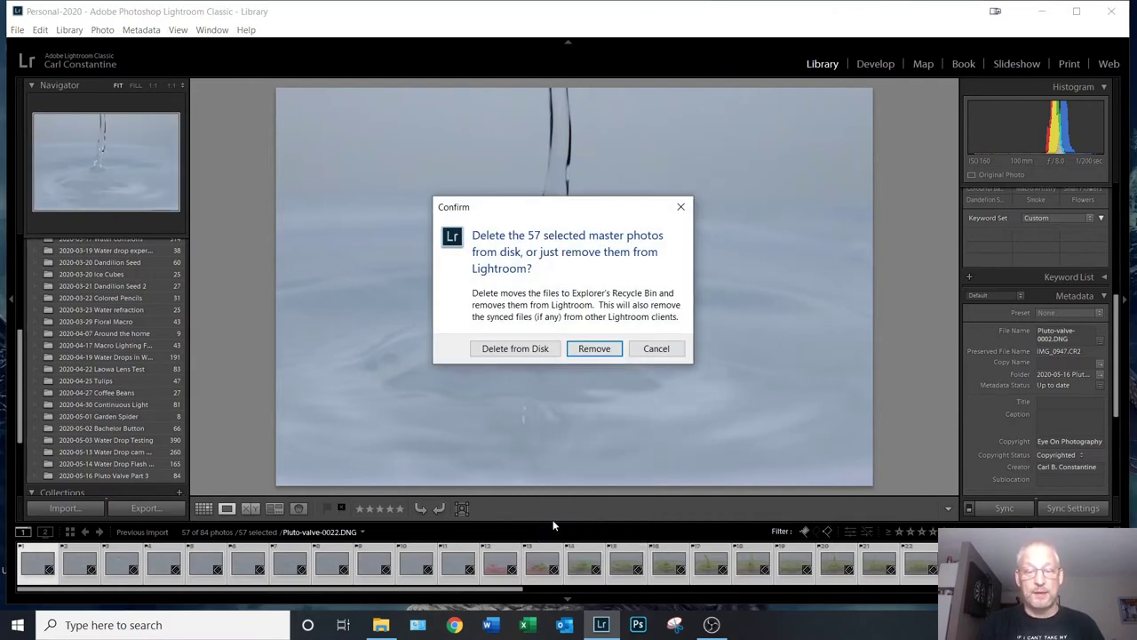
click(515, 348)
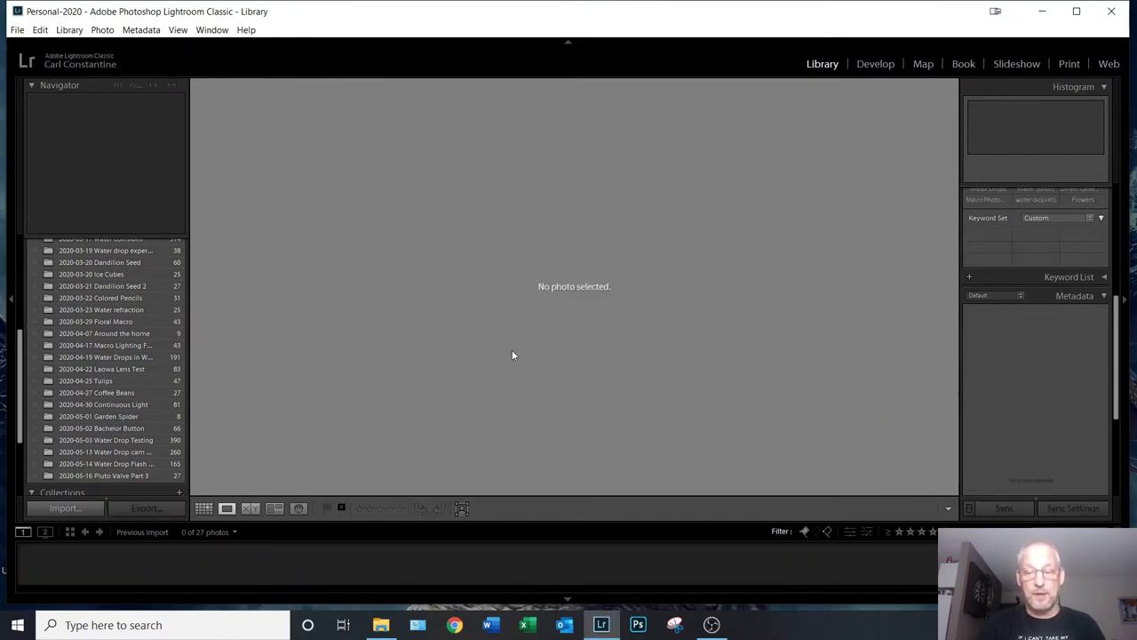
- Choose the Filters Off preset so all 27 remaining photos are listed
click(1066, 531)
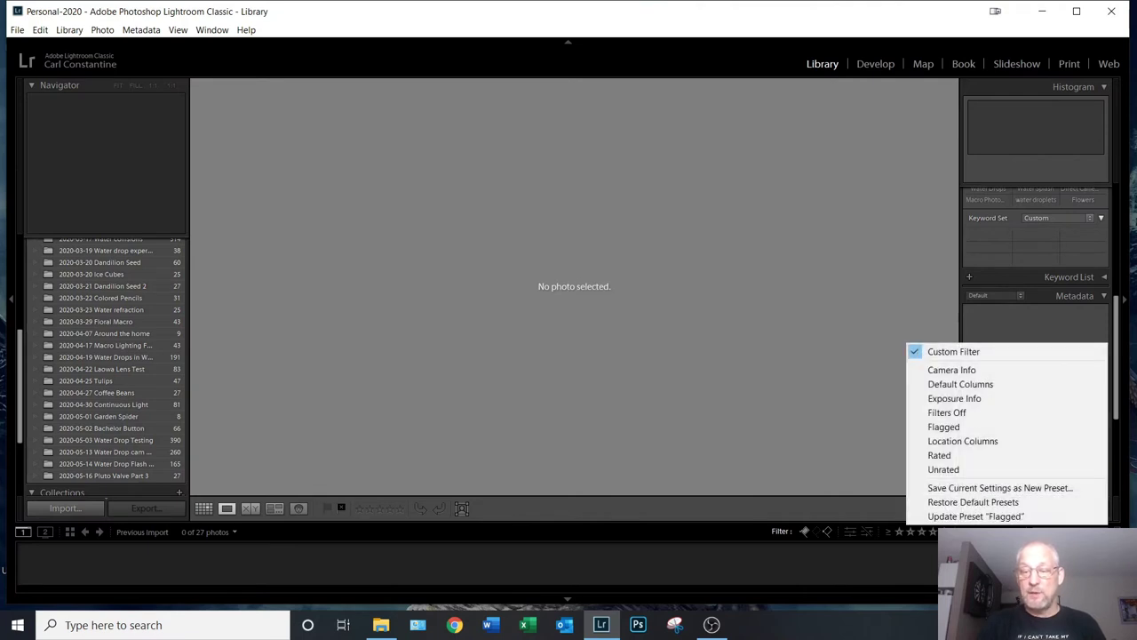
click(1059, 415)
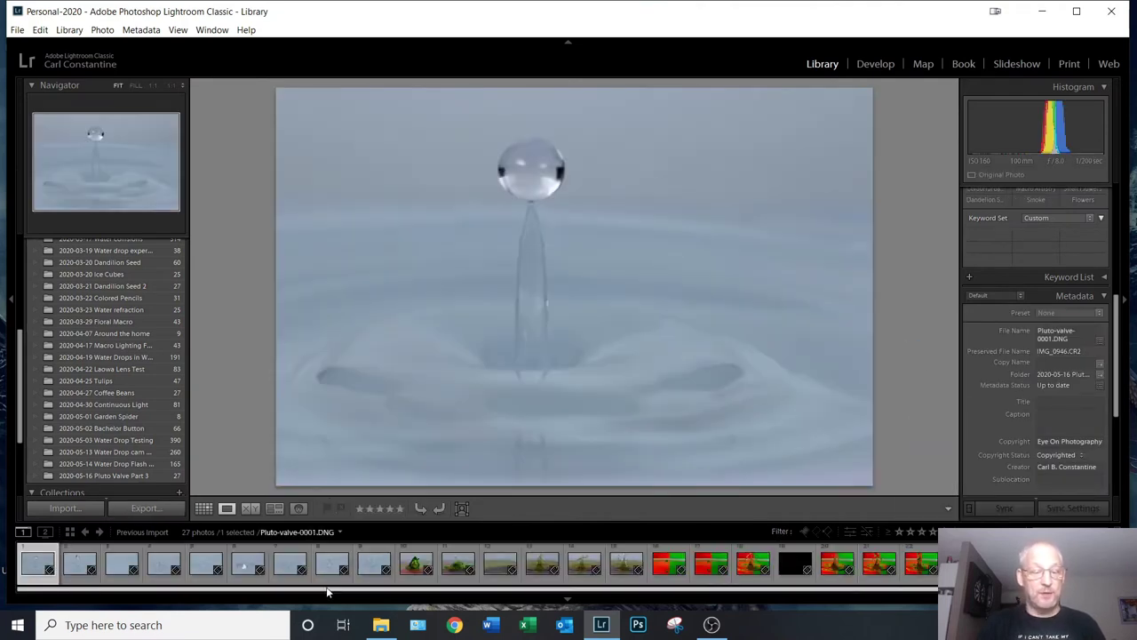
scroll(331, 593, down, 1)
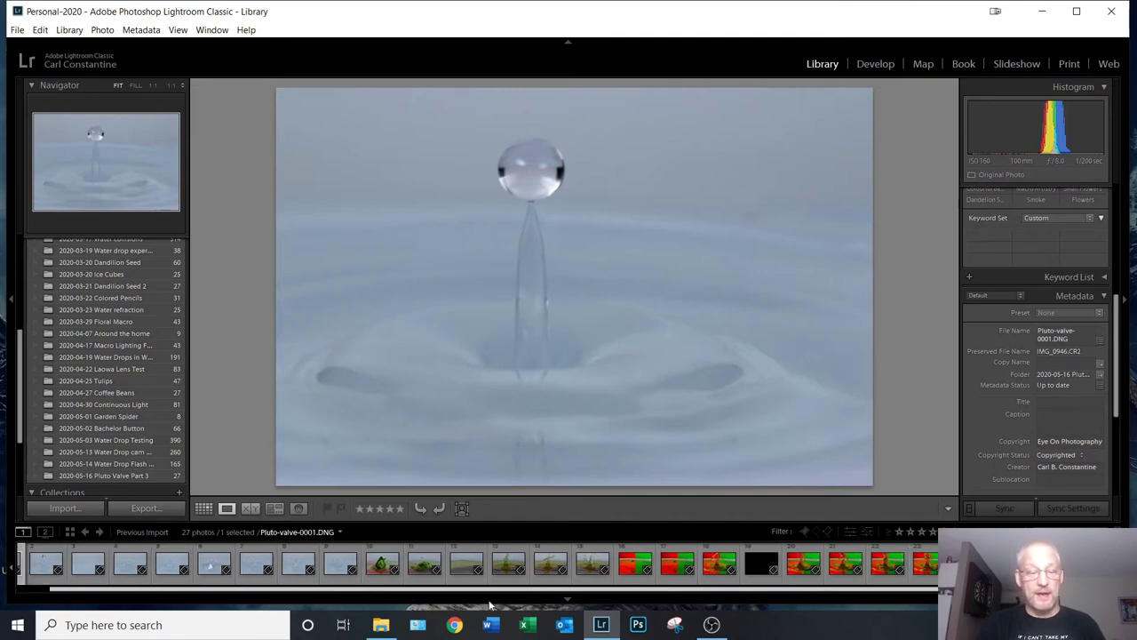
scroll(424, 599, up, 1)
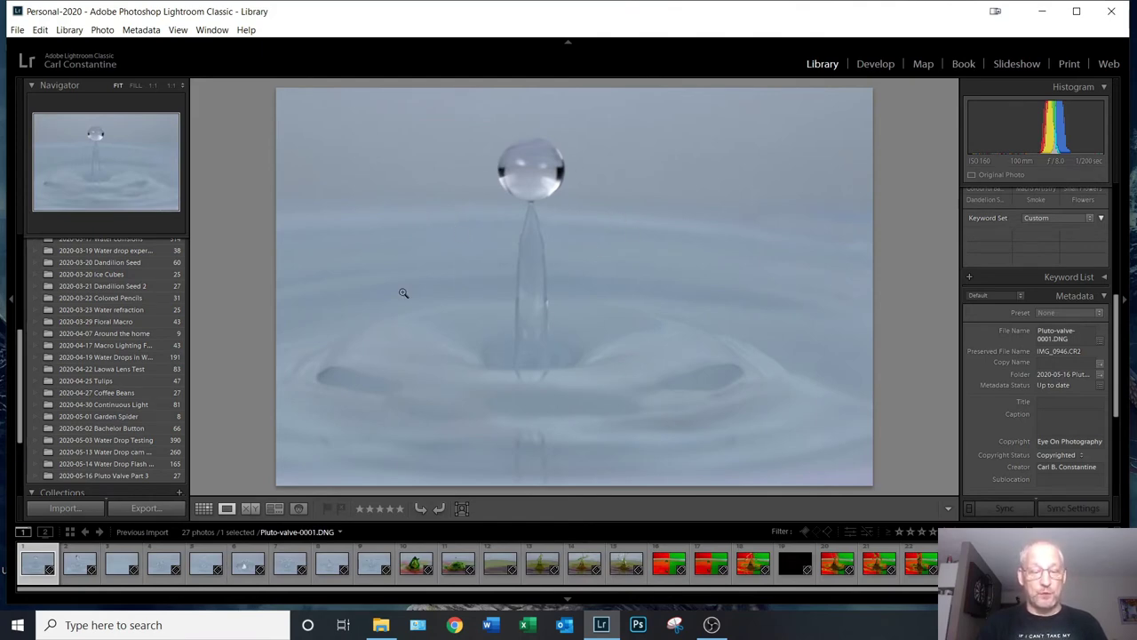
click(538, 189)
click(537, 189)
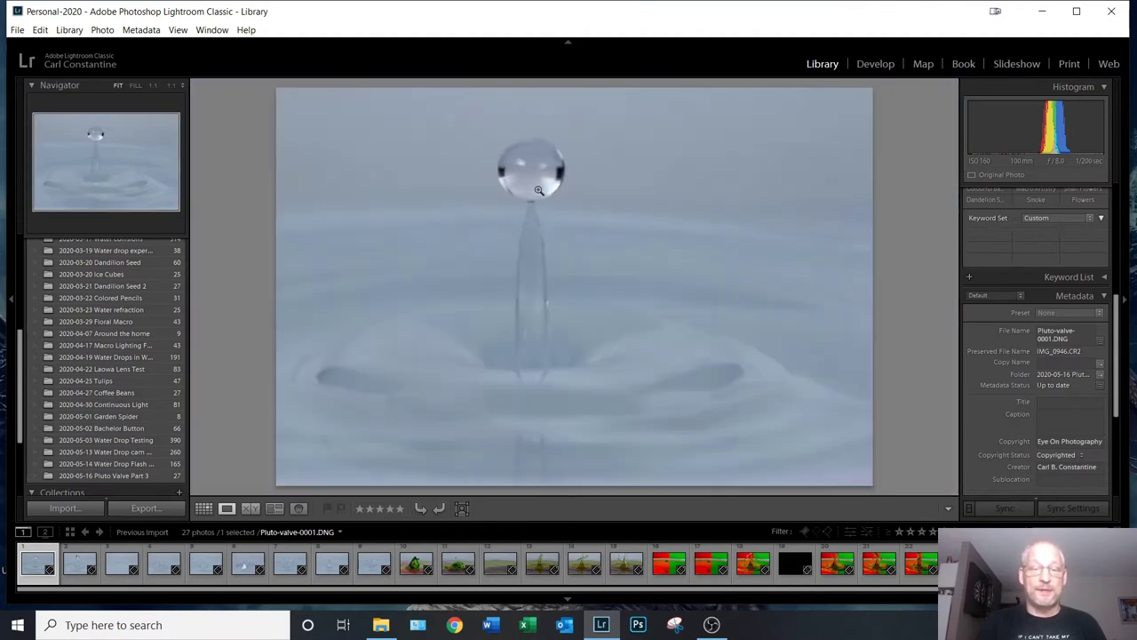
click(538, 189)
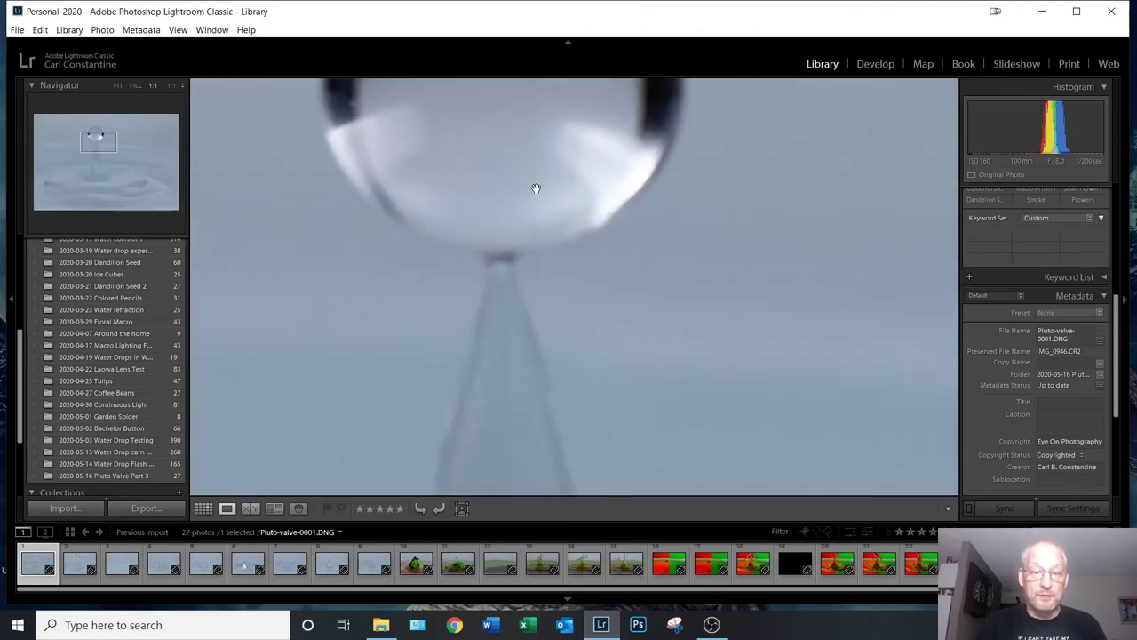
click(536, 188)
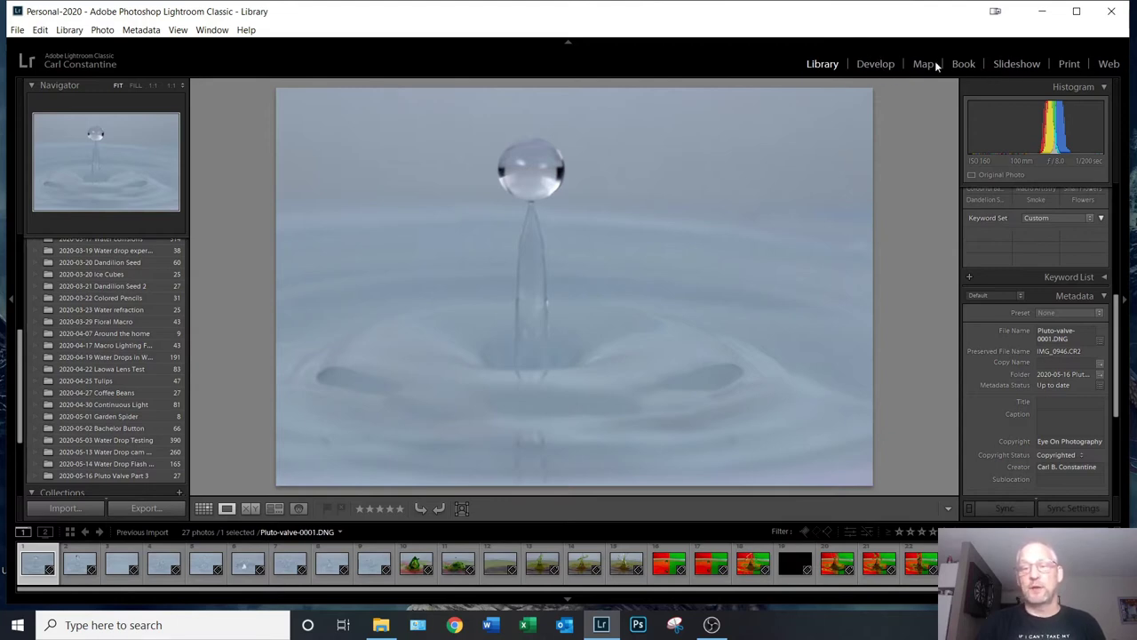
- Open Pluto-valve-0001 in the Develop module and bring the Basic panel into view
click(878, 64)
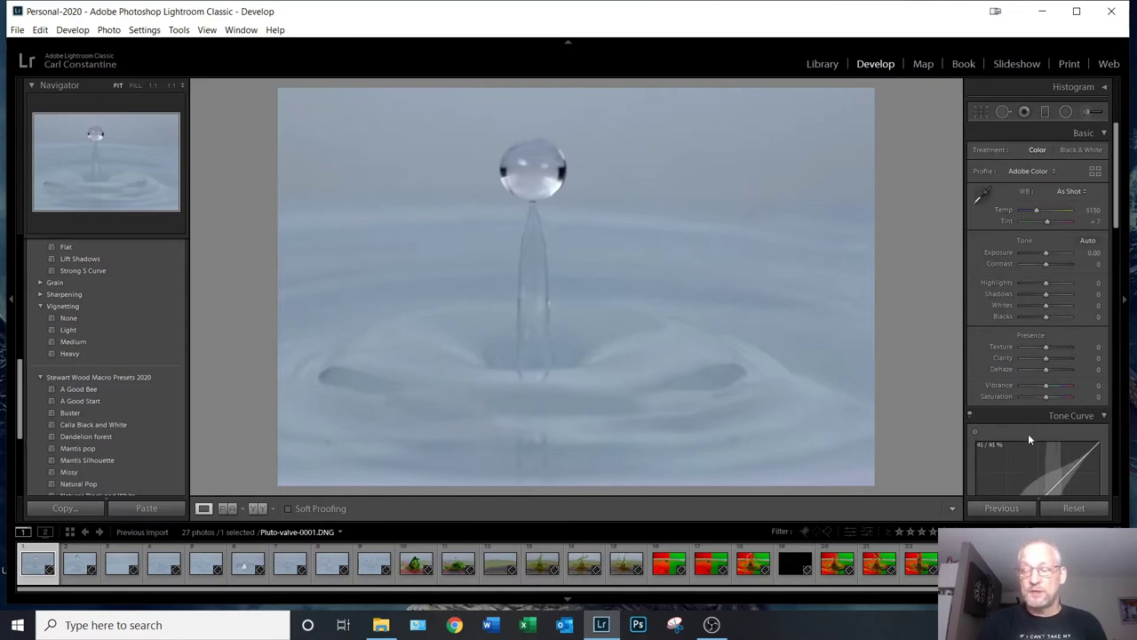
scroll(1048, 239, down, 2)
scroll(1044, 263, down, 10)
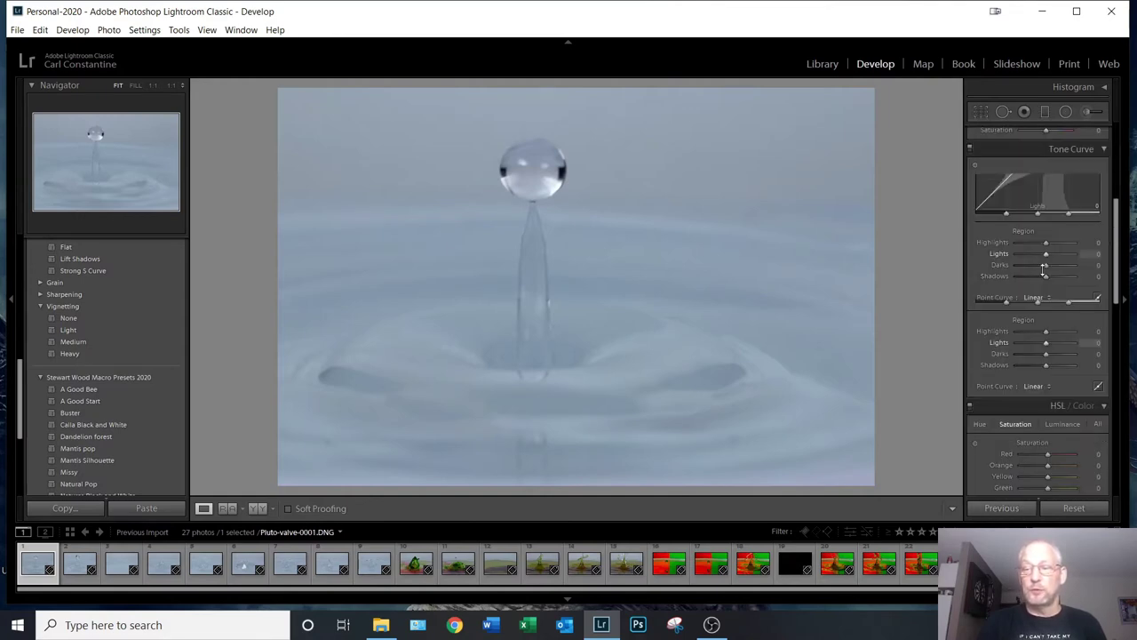
scroll(1032, 289, down, 5)
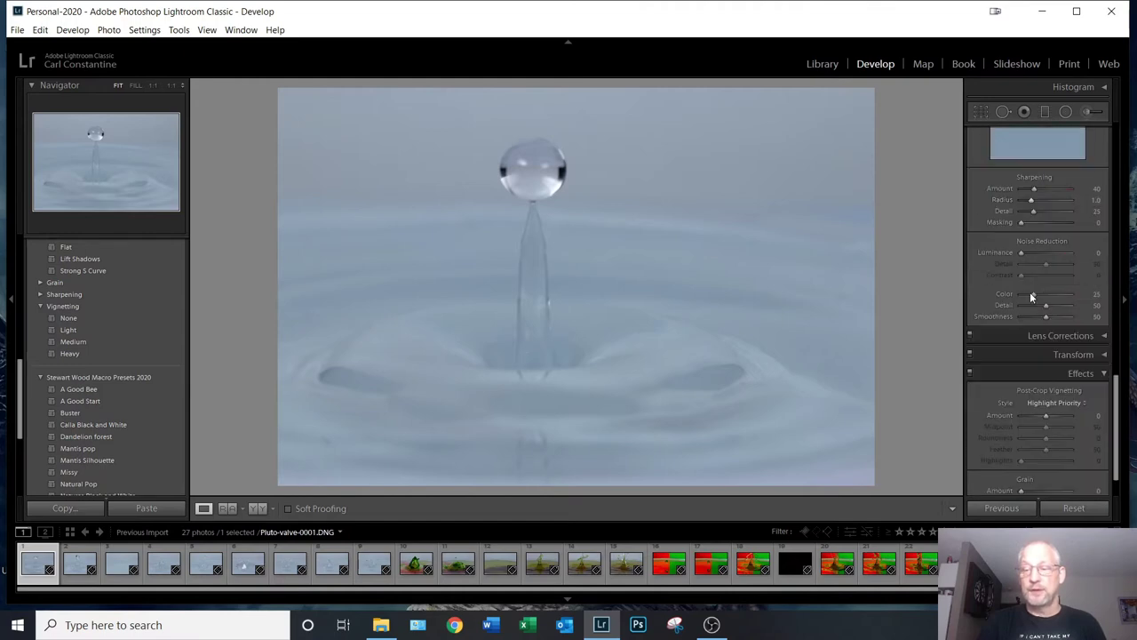
scroll(1030, 292, up, 8)
scroll(1029, 295, up, 10)
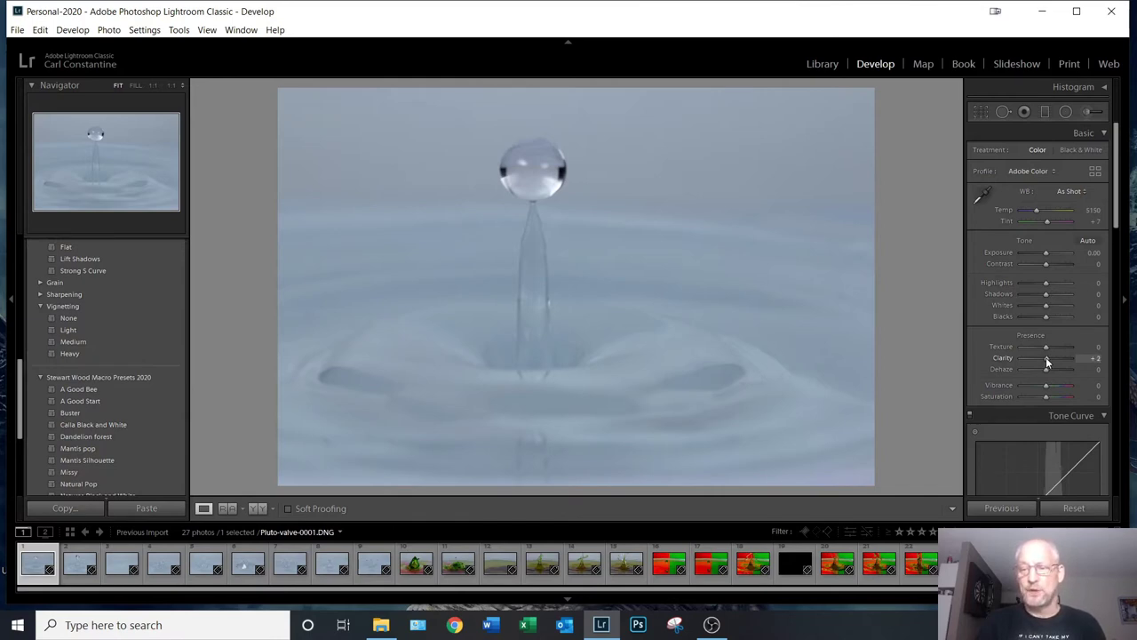
- Raise Clarity to +36, then trial and reset Exposure, Highlights and Whites to zero
drag(1046, 360, 1048, 361)
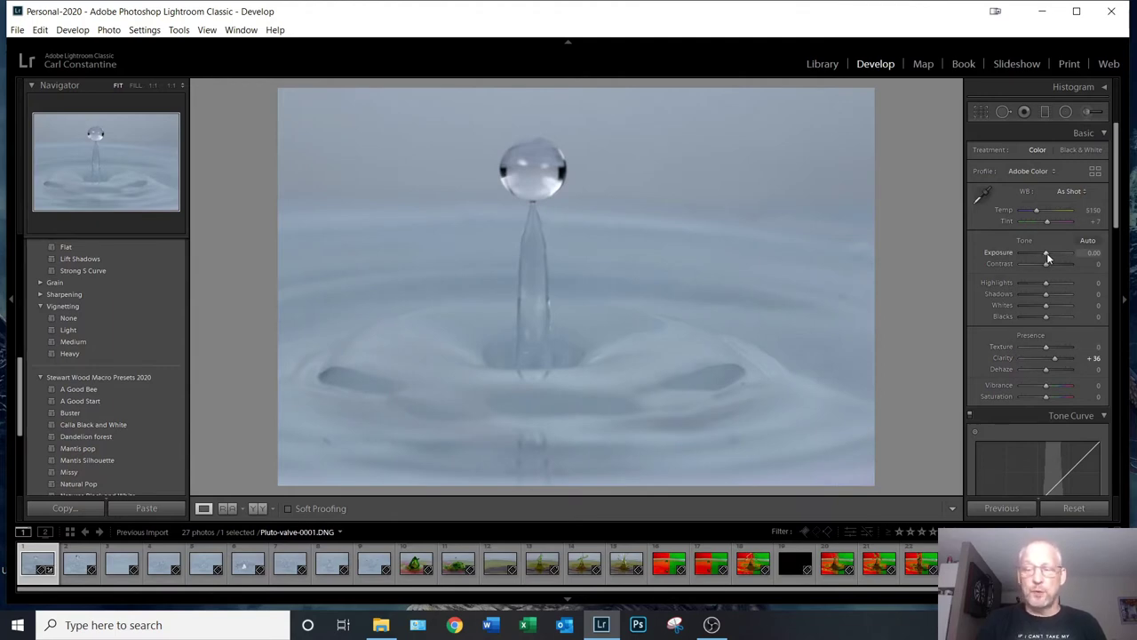
drag(1046, 255, 1046, 256)
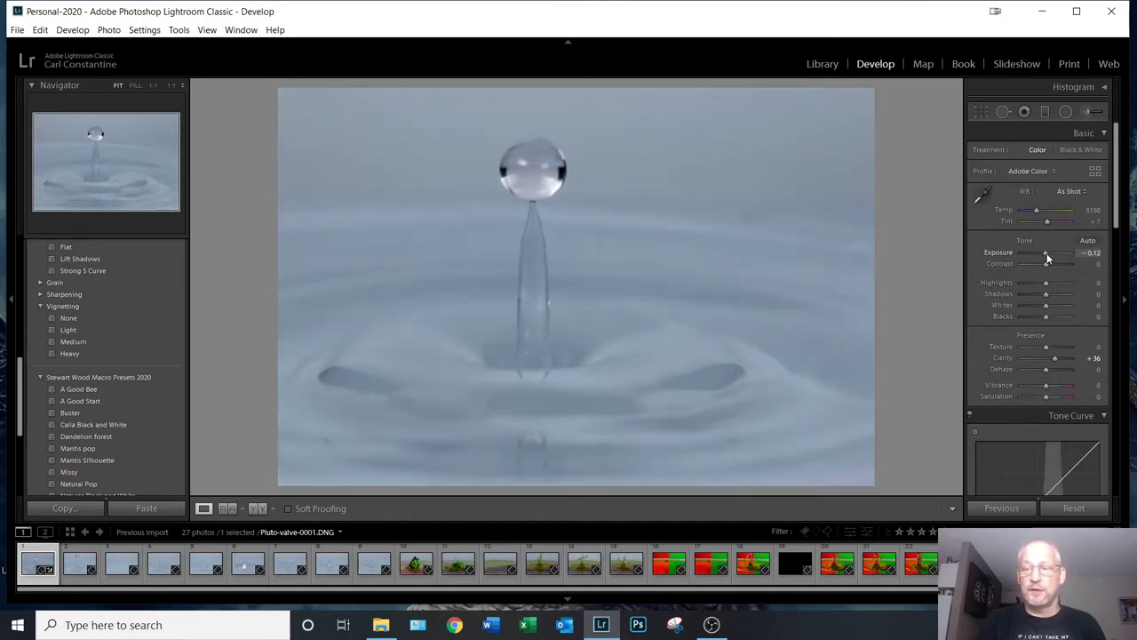
double_click(1006, 256)
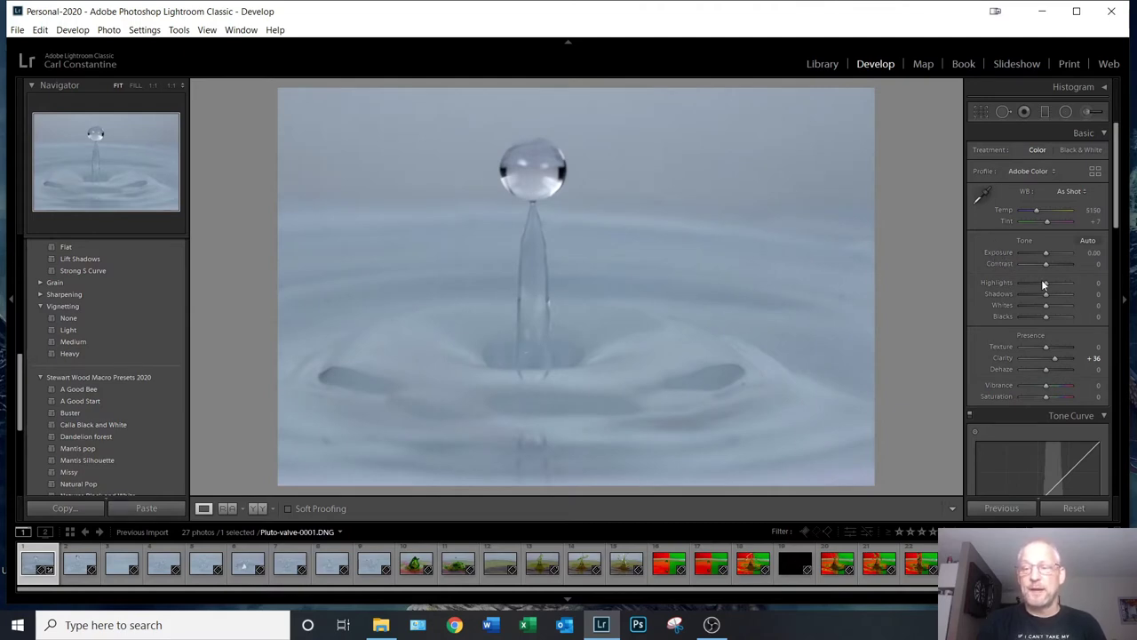
drag(1047, 283, 1079, 283)
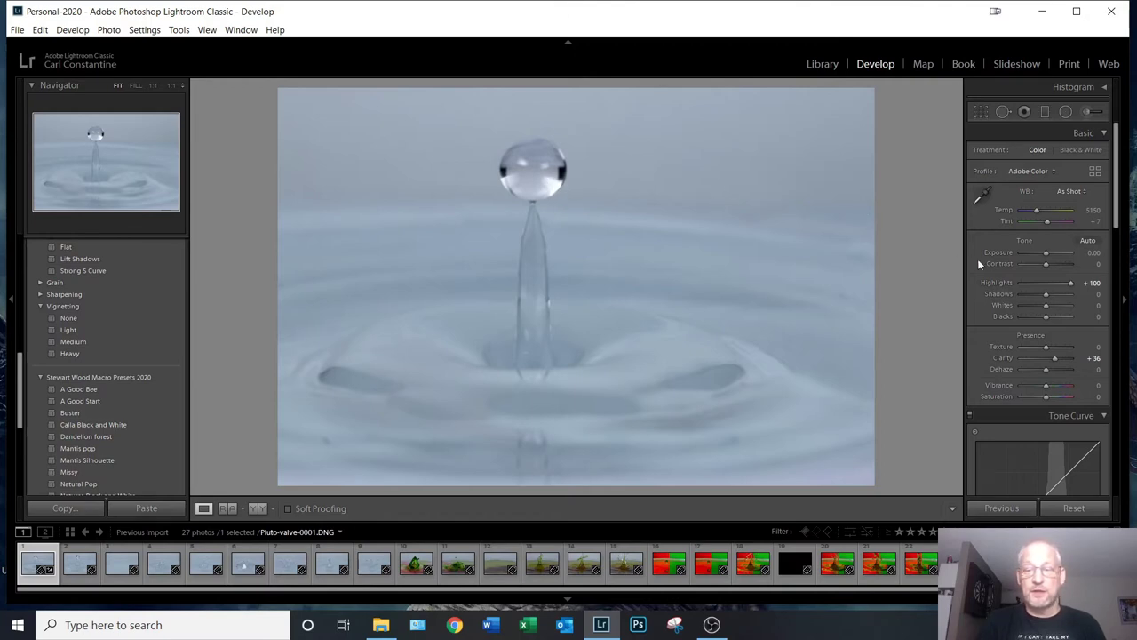
drag(1048, 286, 971, 285)
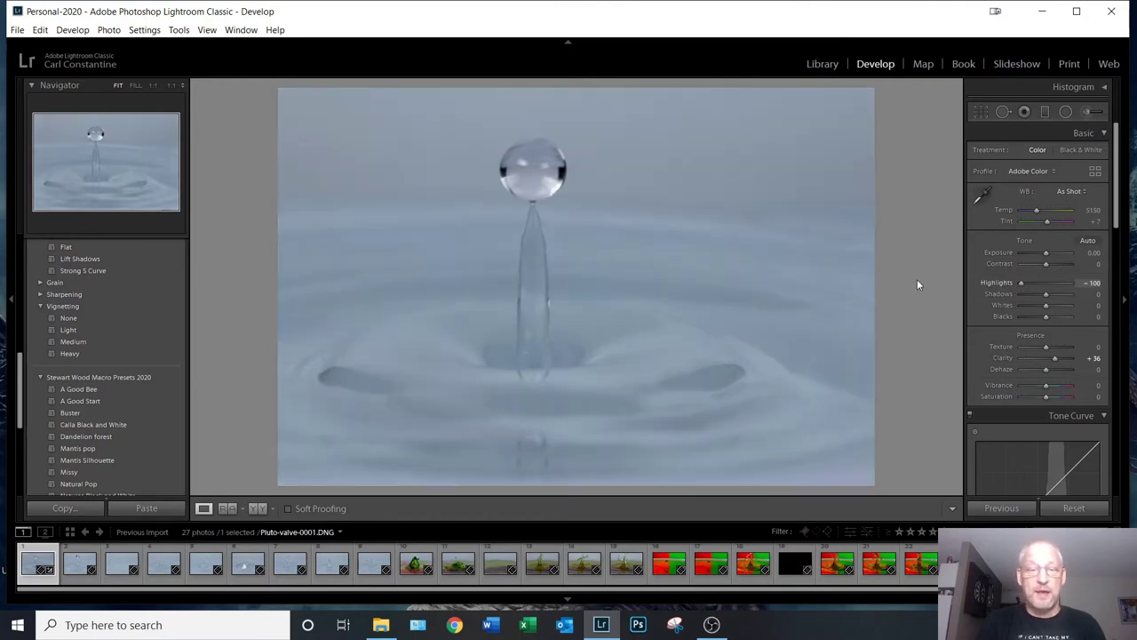
double_click(992, 280)
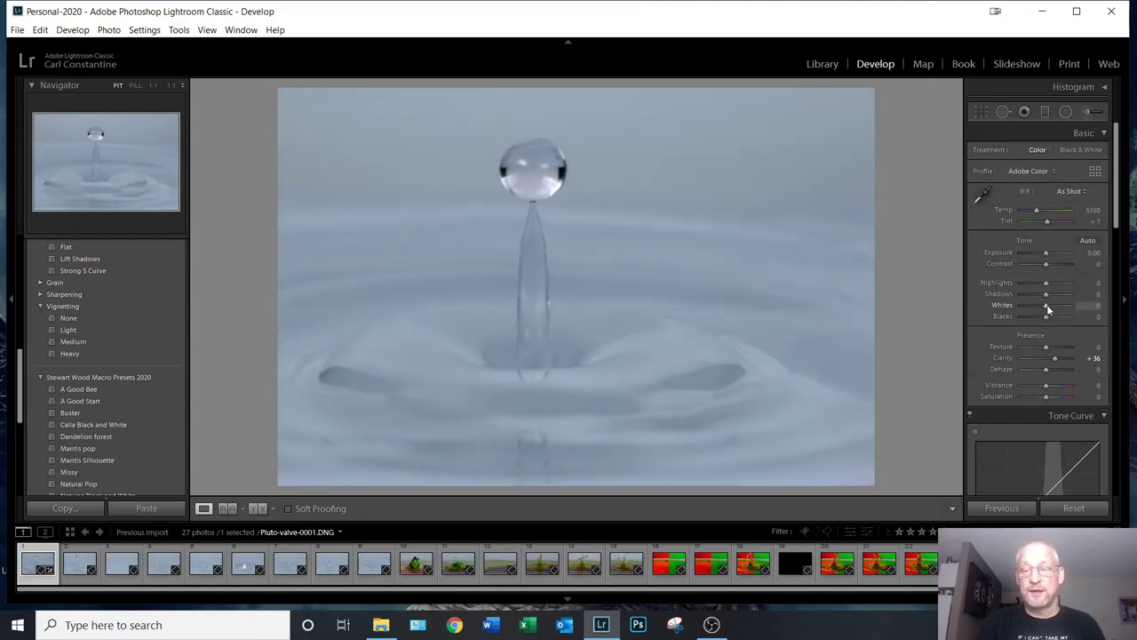
drag(1050, 303, 1074, 303)
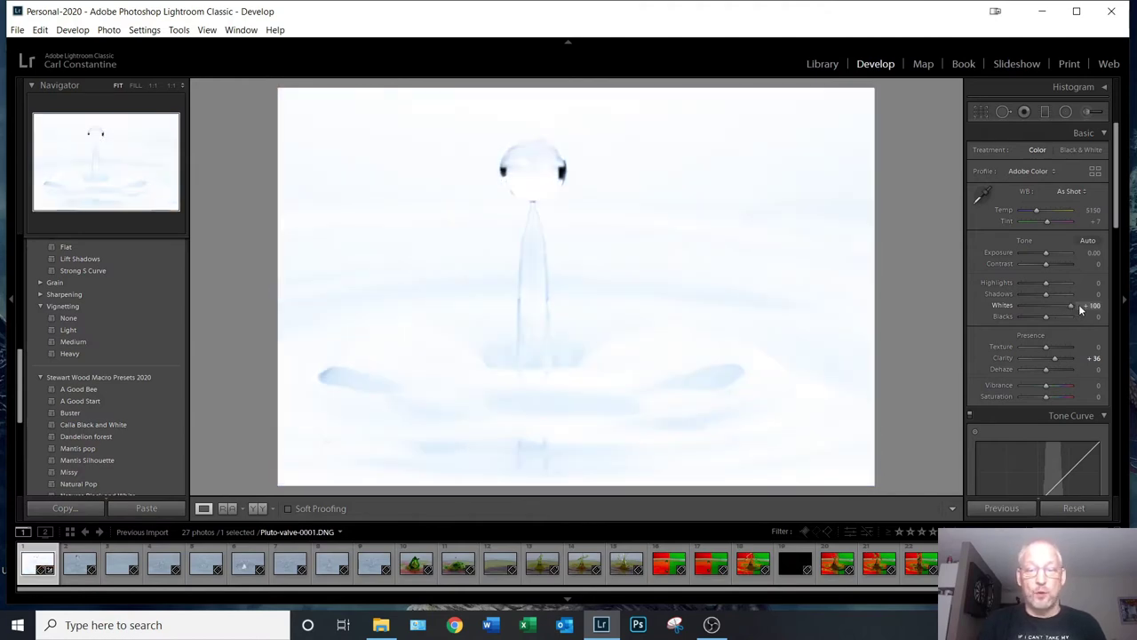
drag(1075, 304, 1045, 308)
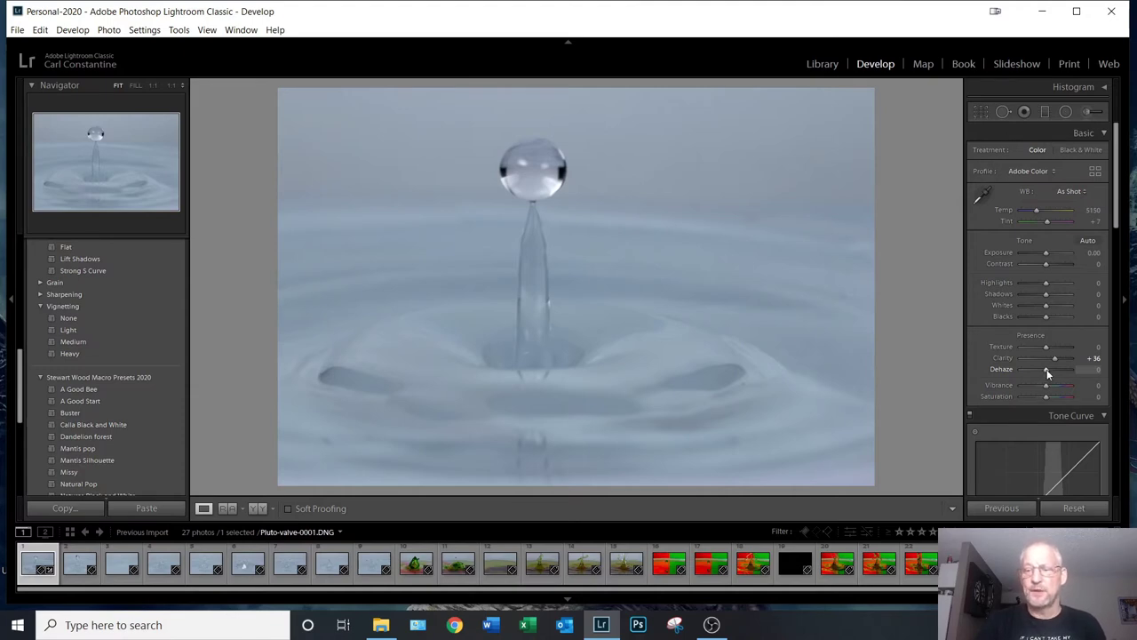
- Lower Dehaze briefly to show the washed-out look, then settle it at +36
mouse_move(1046, 369)
mouse_down()
mouse_move(1024, 371)
mouse_move(1051, 373)
mouse_up()
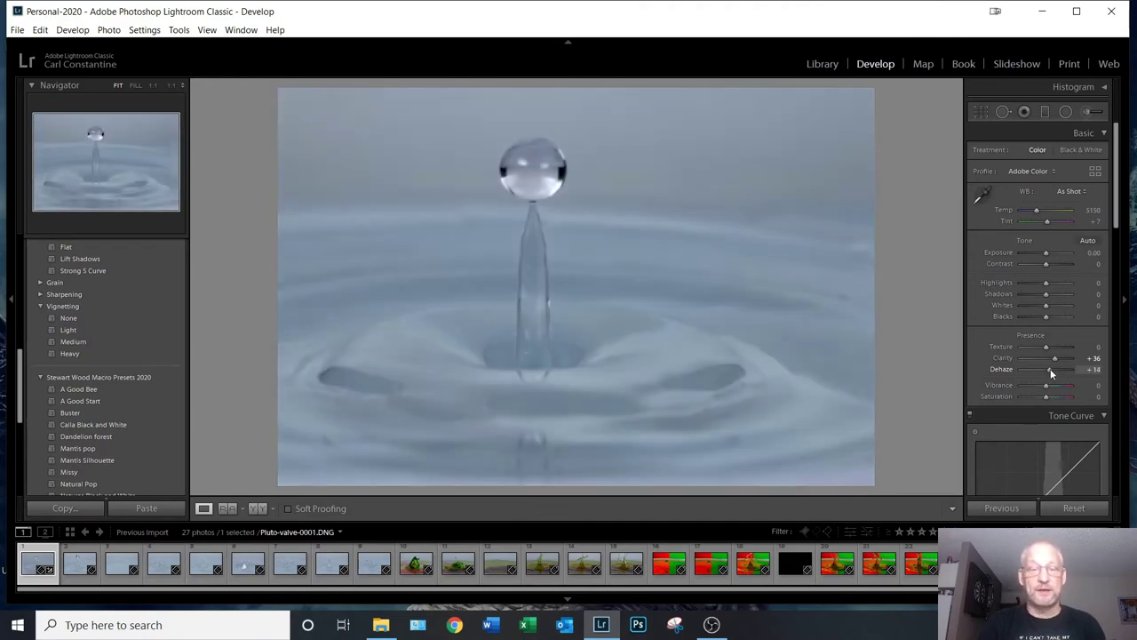
drag(1053, 373, 1056, 374)
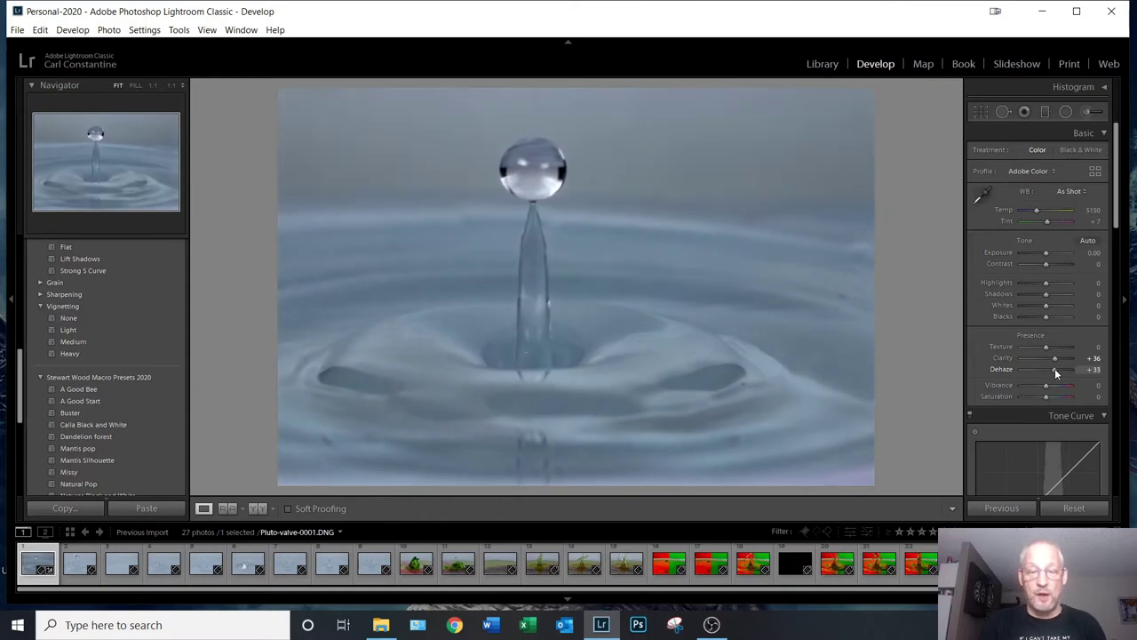
drag(1056, 374, 1057, 374)
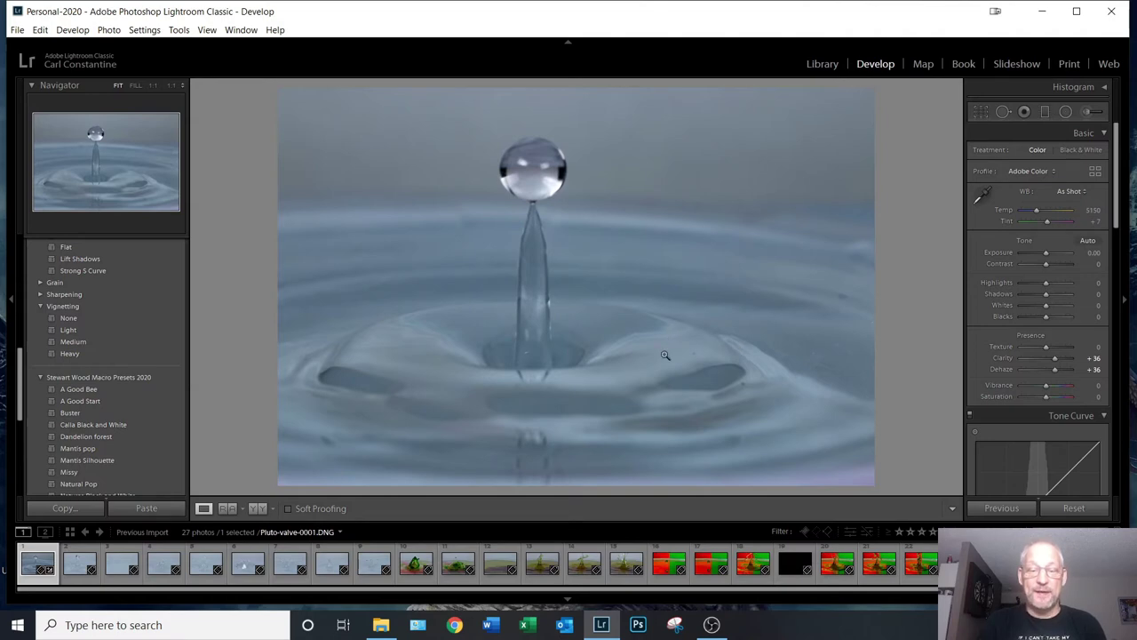
click(694, 348)
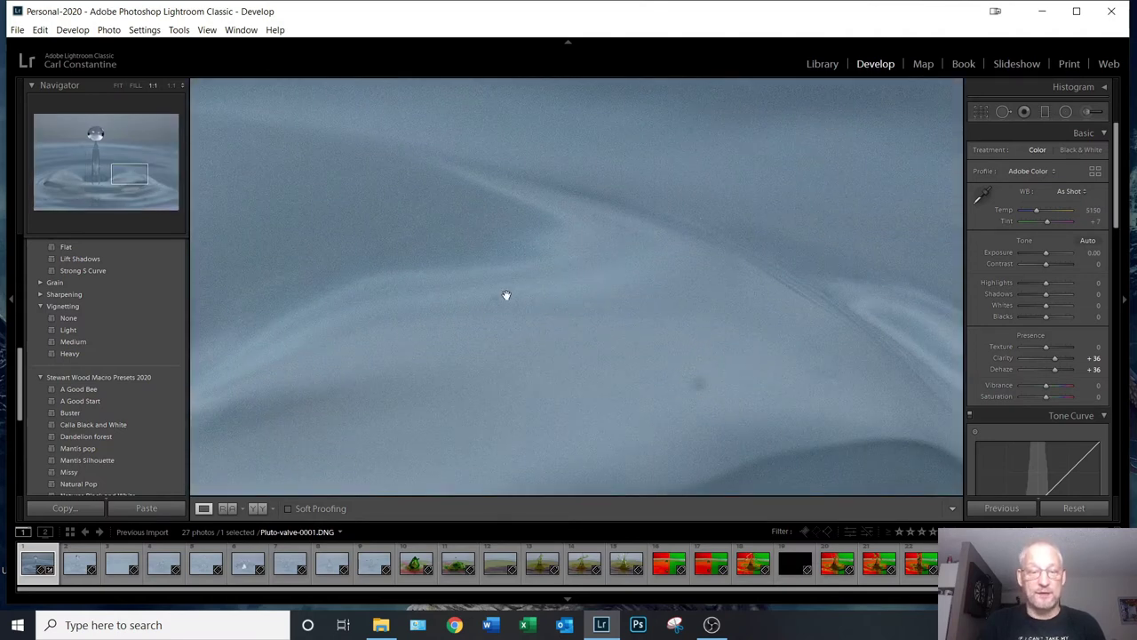
click(653, 323)
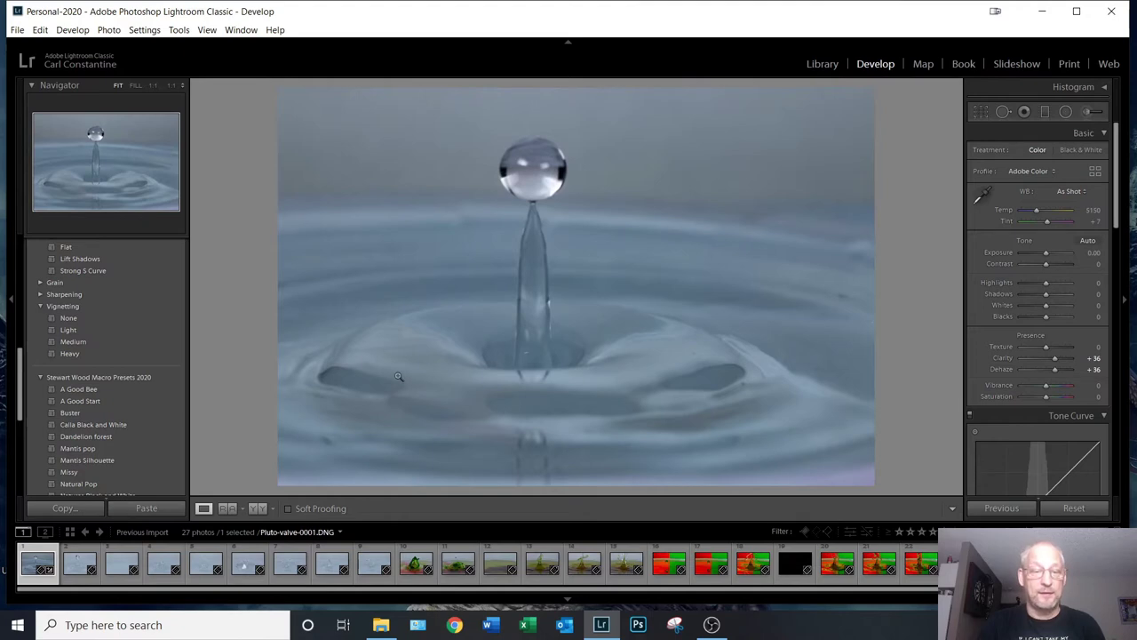
click(296, 308)
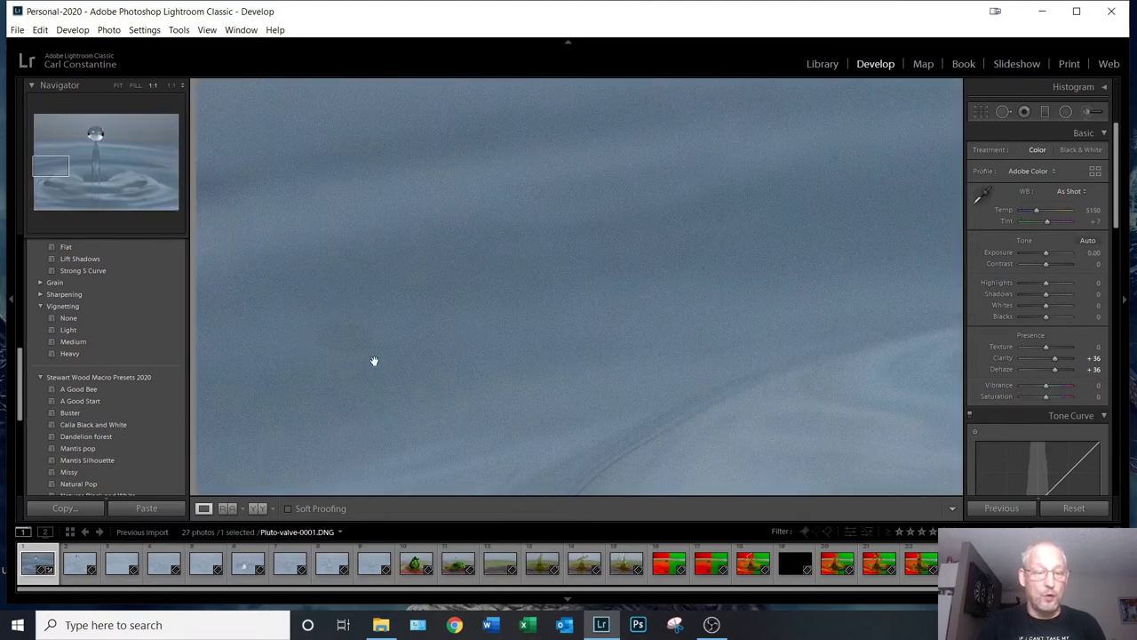
click(485, 335)
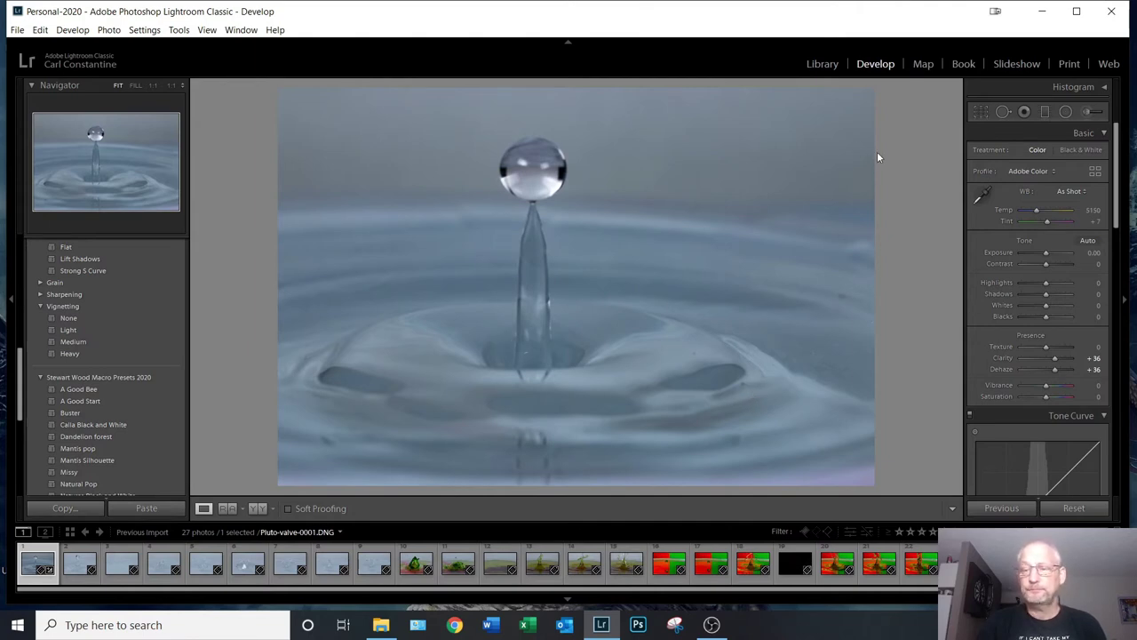
- Select the Spot Removal tool in Heal mode with brush size 75
click(1002, 112)
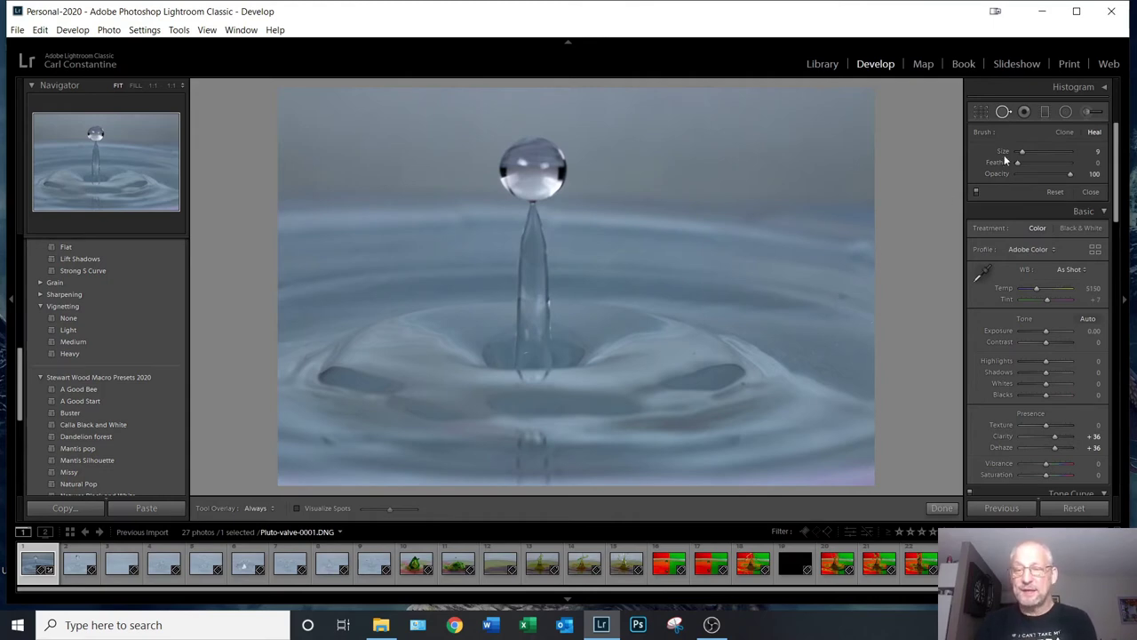
drag(1023, 155, 1051, 155)
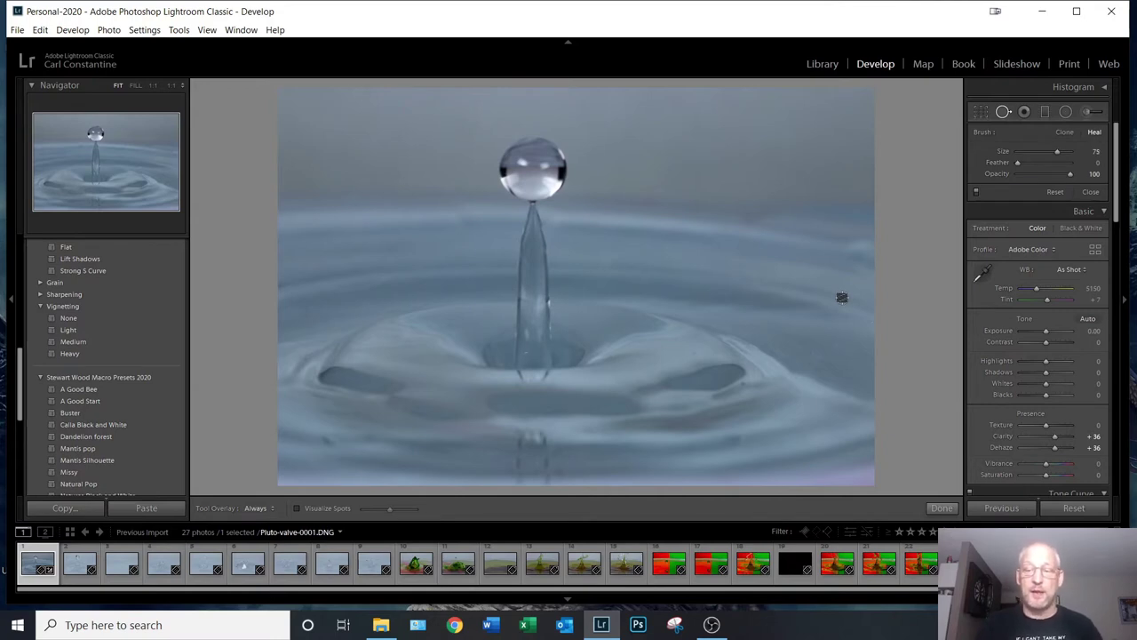
- Heal four dust spots on the water: right side, left side and two on the right ripple
click(840, 295)
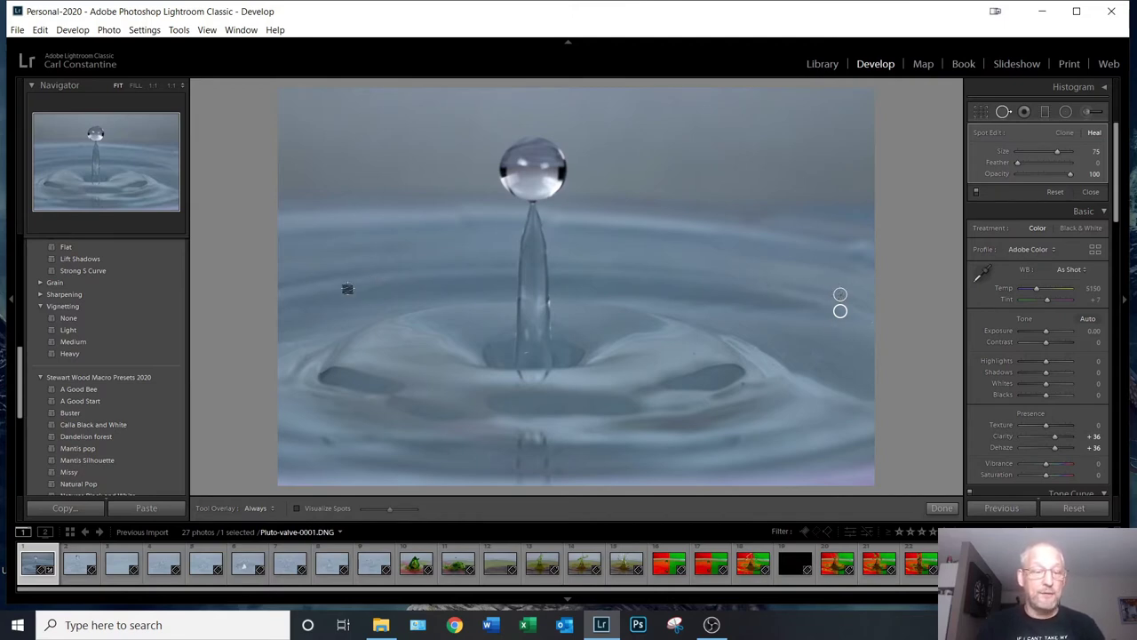
click(305, 312)
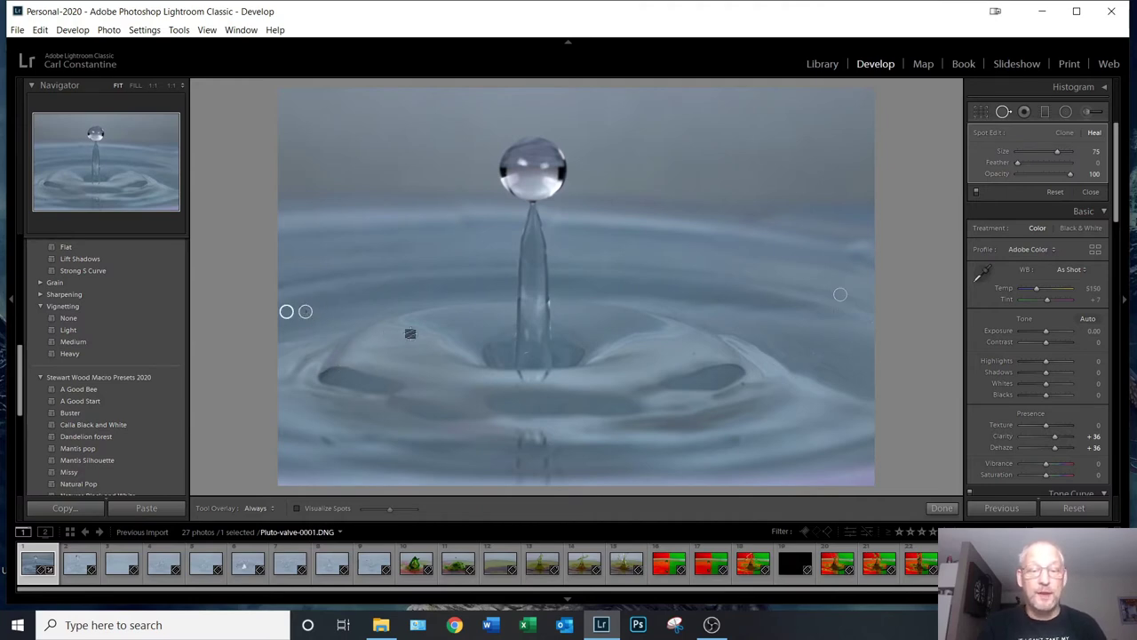
click(692, 353)
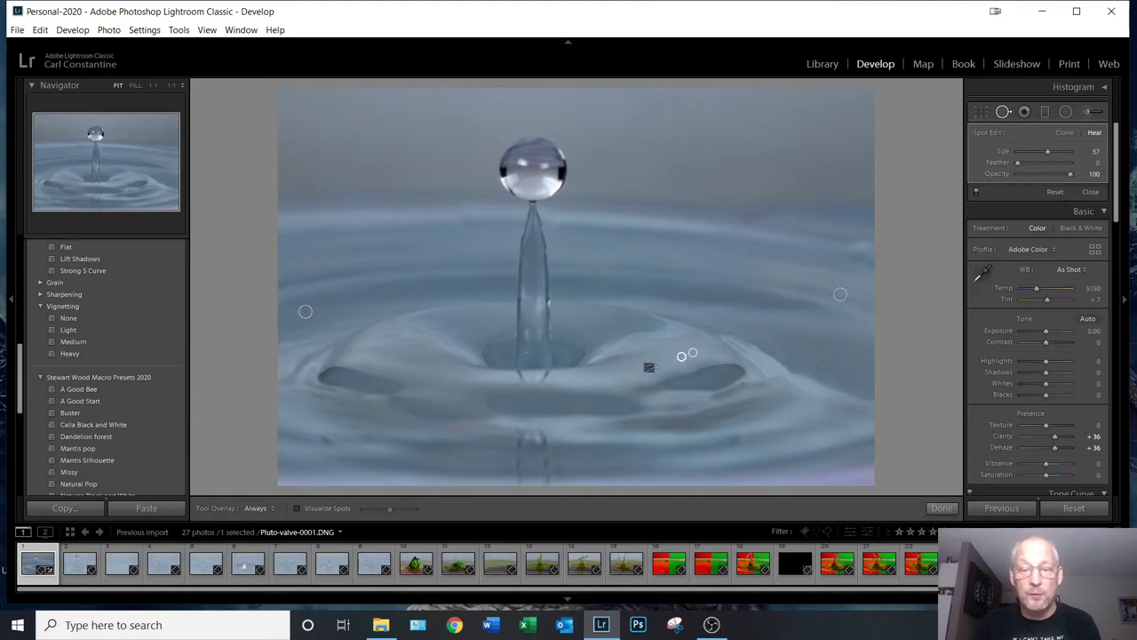
click(646, 364)
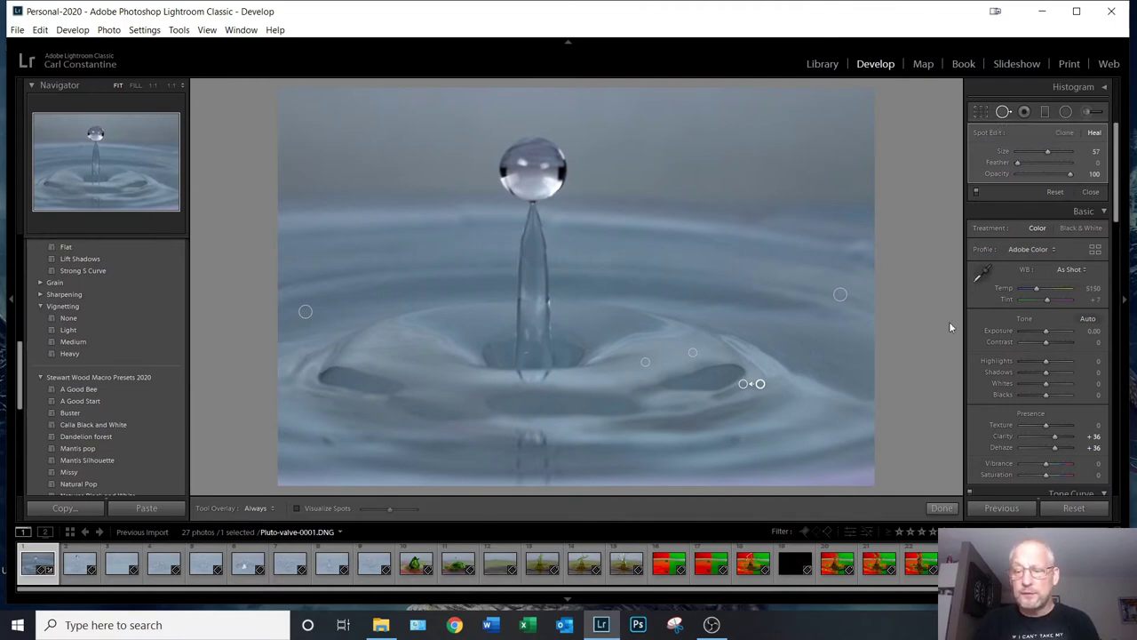
- Briefly toggle Crop and back to Spot Removal, then return to the Library module
click(980, 113)
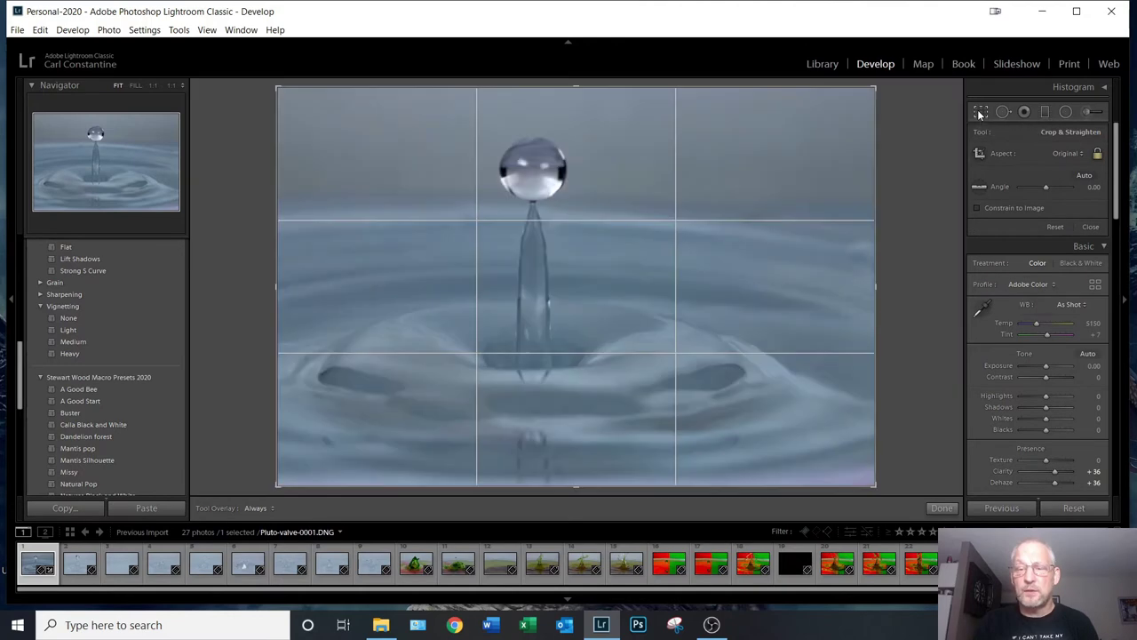
click(1004, 112)
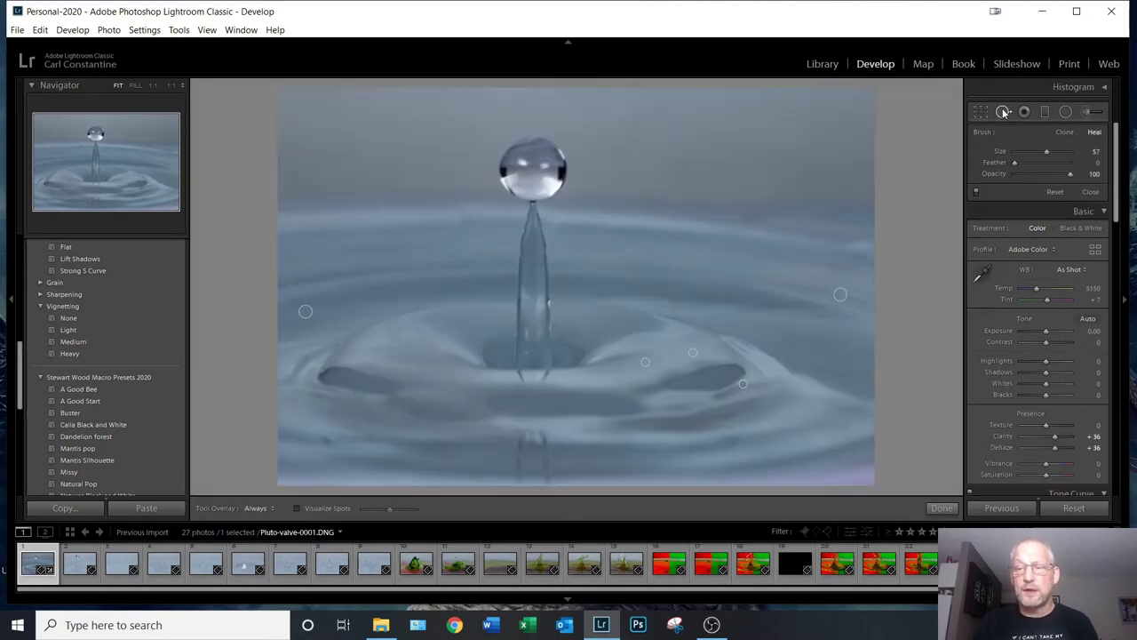
click(810, 66)
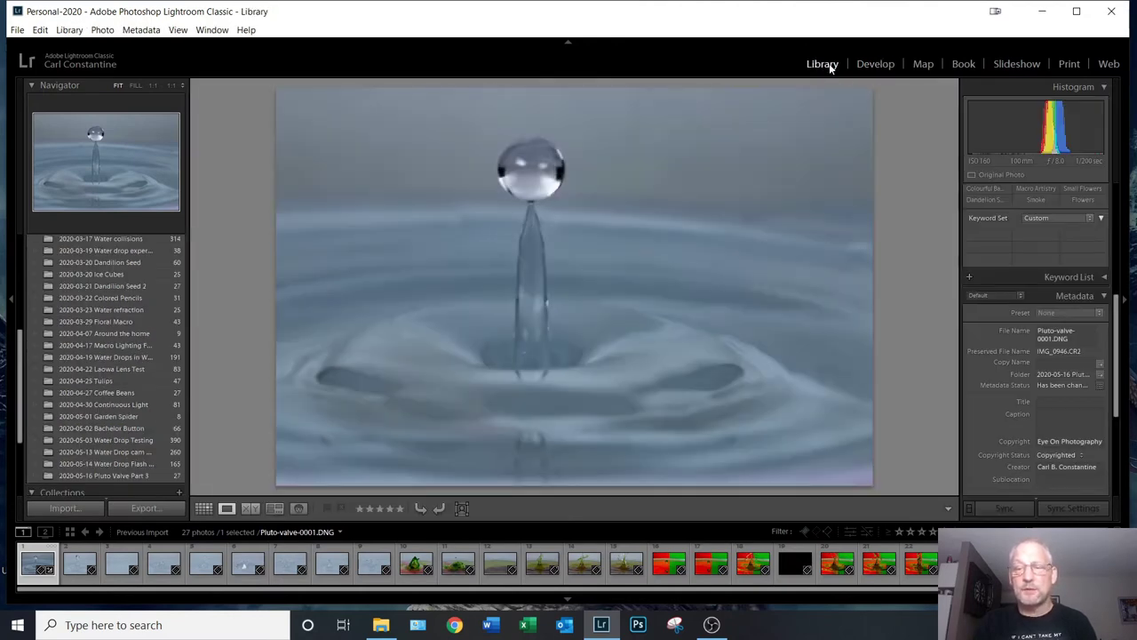
- Inspect the photo at 1:1 in Library for leftover dust, then return to Develop
click(835, 307)
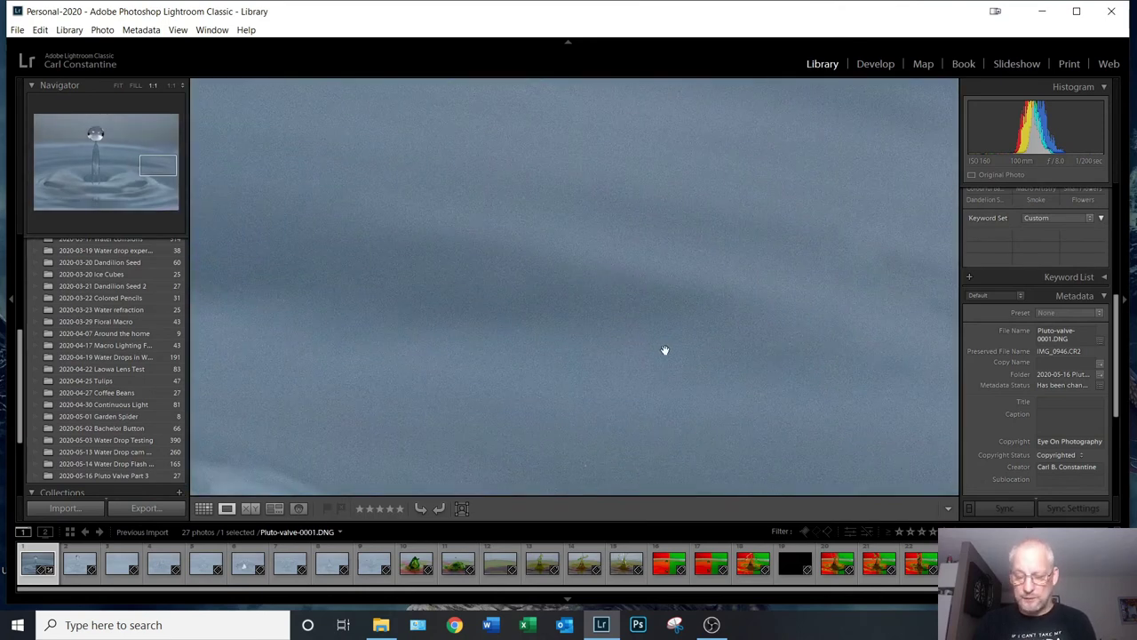
drag(762, 223, 542, 214)
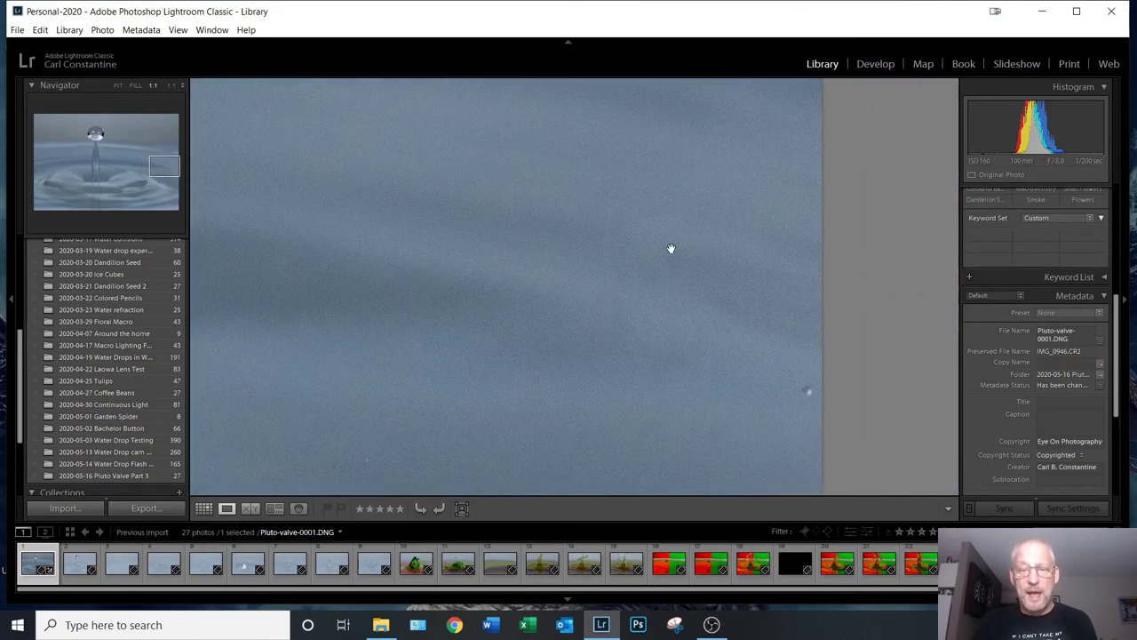
click(875, 64)
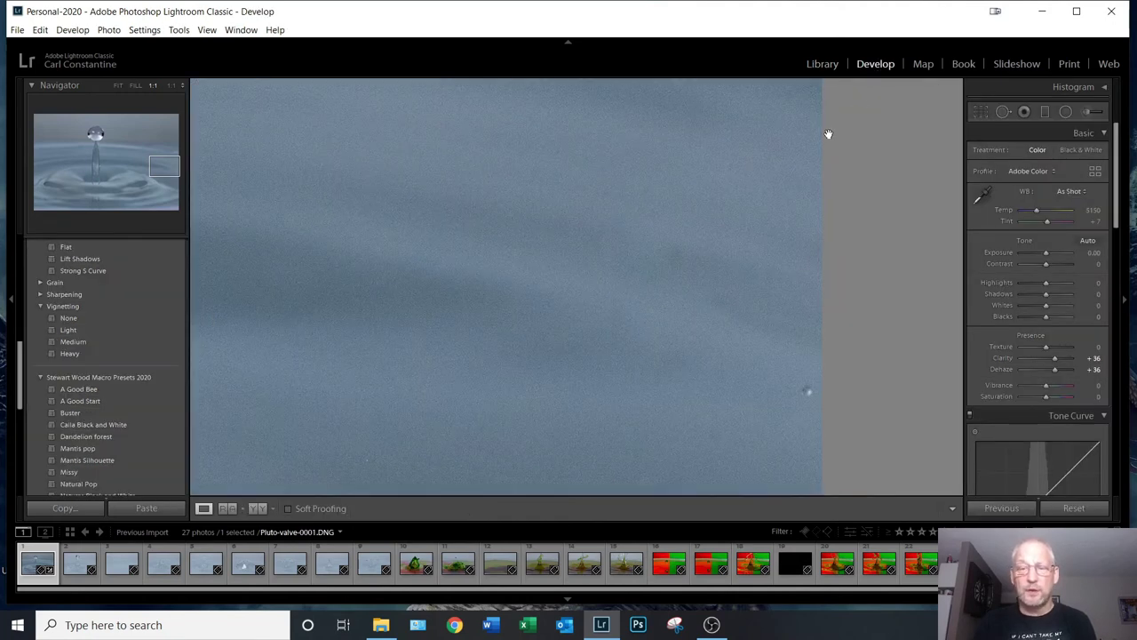
- Reopen Spot Removal and heal specks near the right edge and bottom of the view
click(1004, 112)
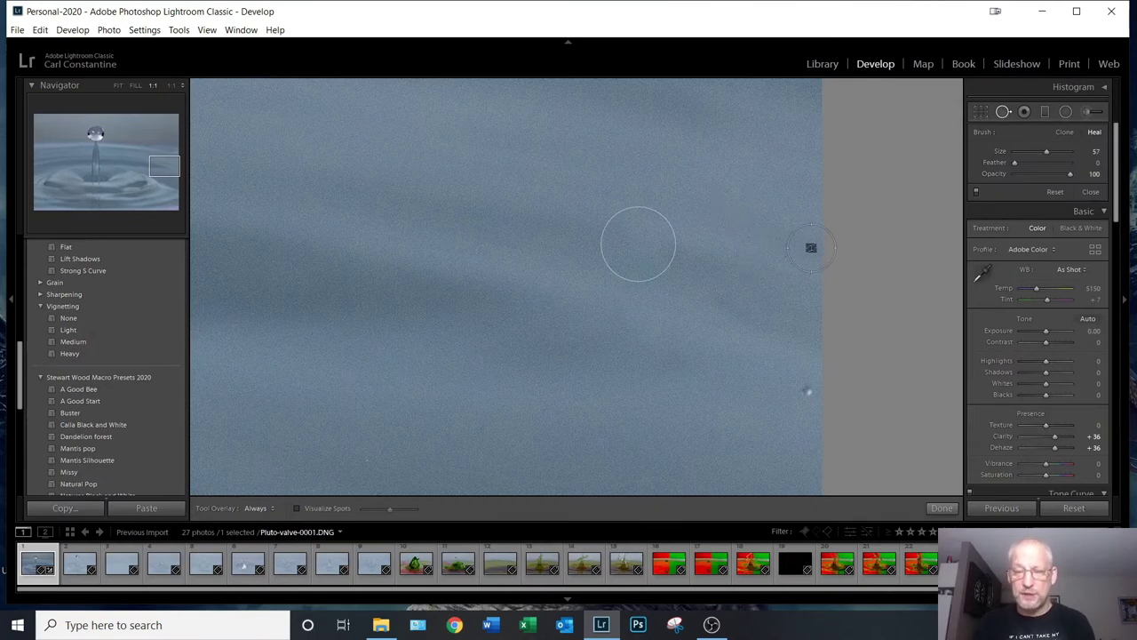
scroll(813, 248, down, 3)
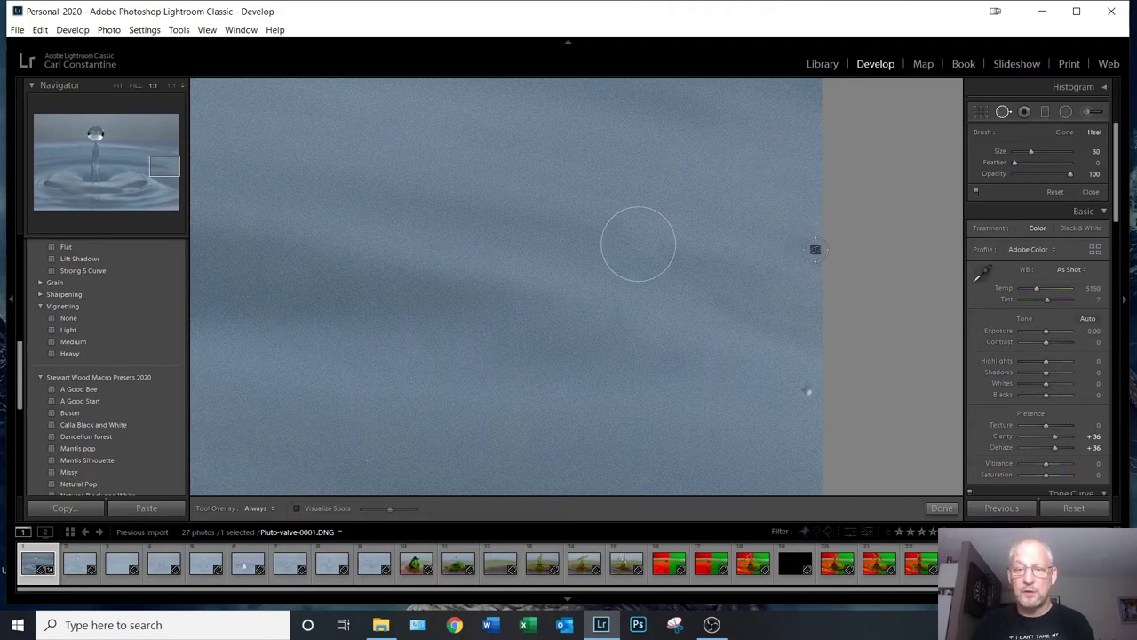
click(817, 251)
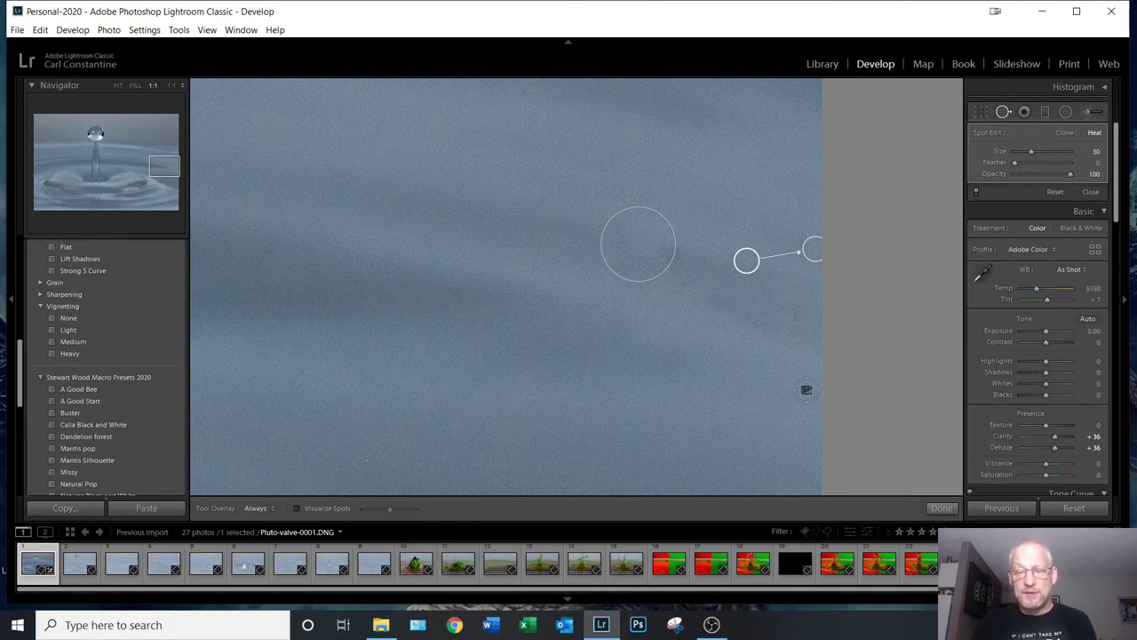
click(806, 389)
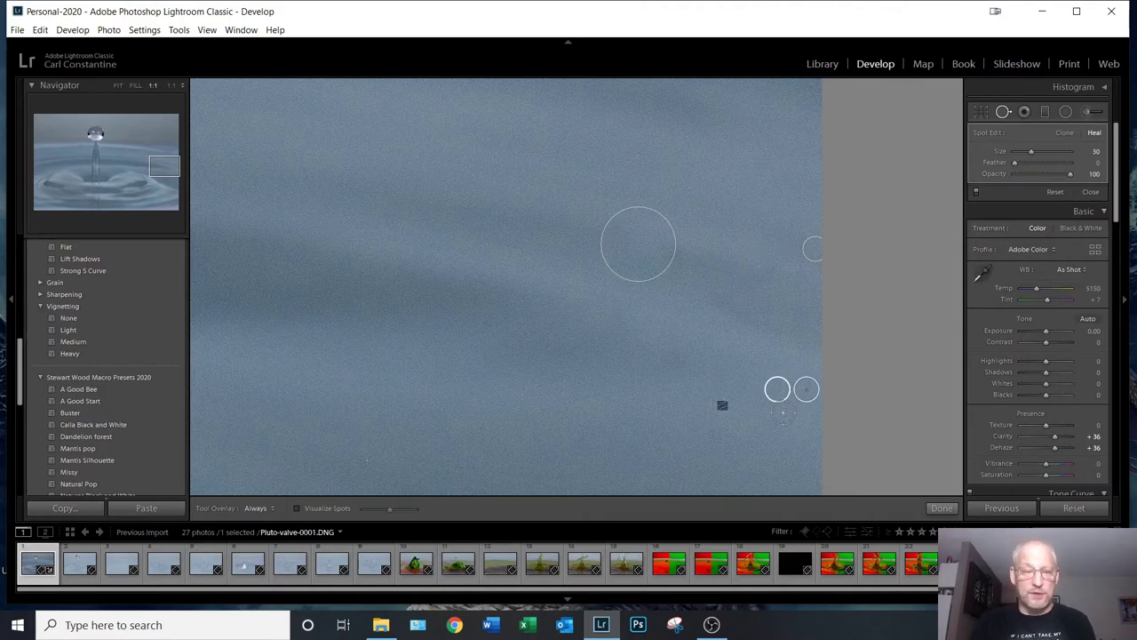
scroll(369, 459, down, 3)
click(369, 459)
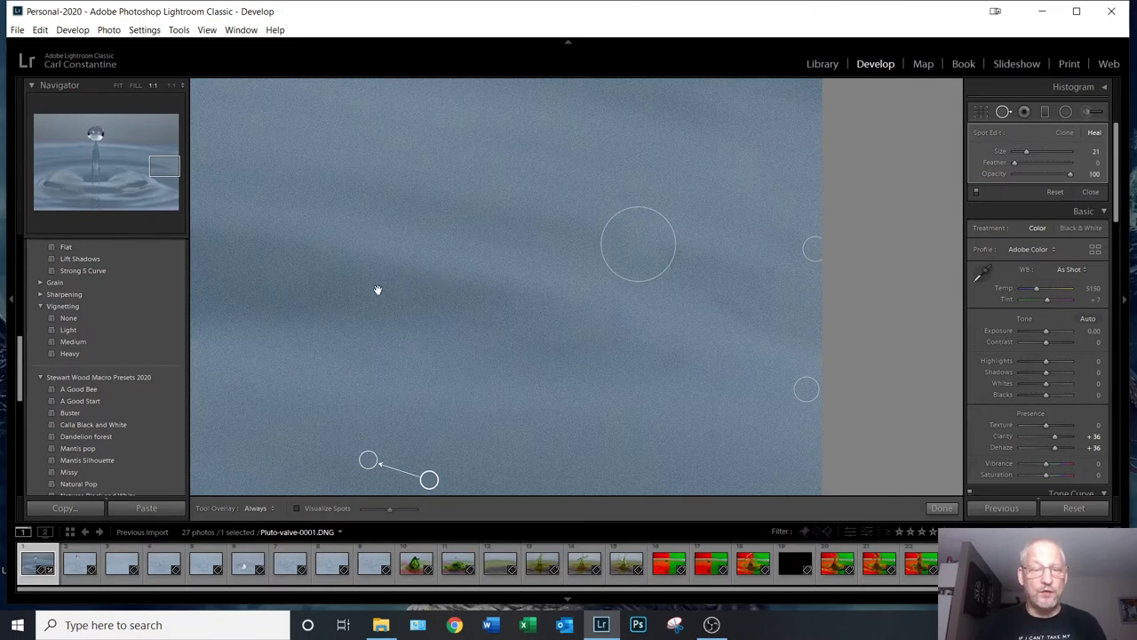
- Move to another area and heal a water speck and two ripple-edge specks
mouse_move(297, 311)
mouse_down()
mouse_move(538, 292)
mouse_move(610, 259)
mouse_move(735, 166)
mouse_up()
mouse_move(679, 331)
mouse_down()
mouse_move(632, 221)
mouse_move(513, 170)
mouse_move(450, 172)
mouse_up()
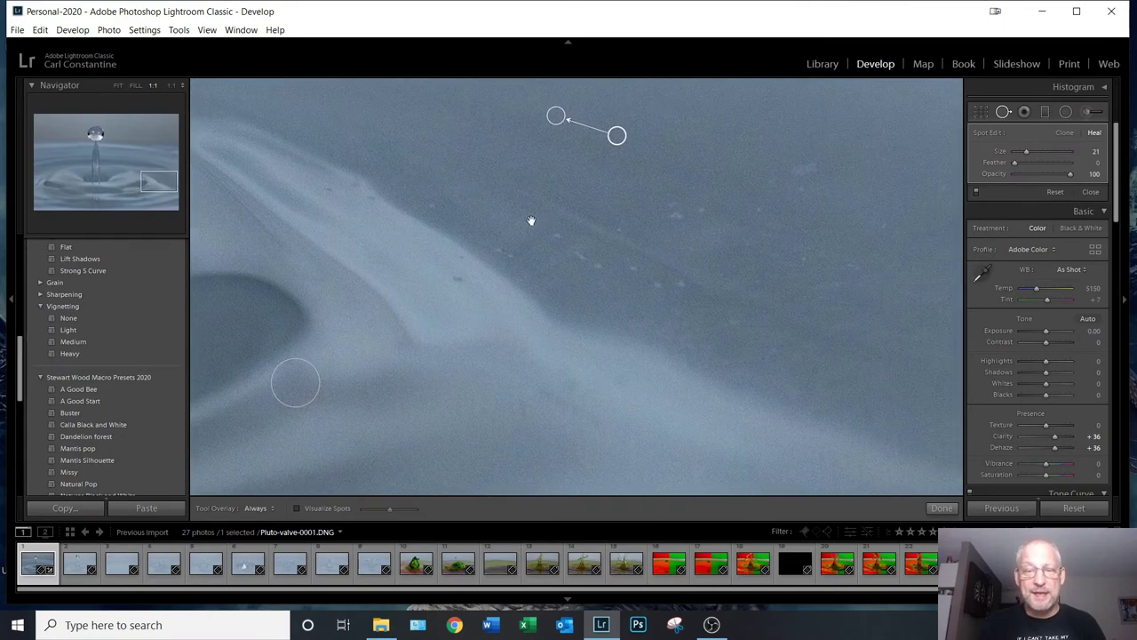
mouse_move(579, 311)
mouse_down()
mouse_move(533, 287)
mouse_move(451, 176)
mouse_move(669, 183)
mouse_move(725, 406)
mouse_up()
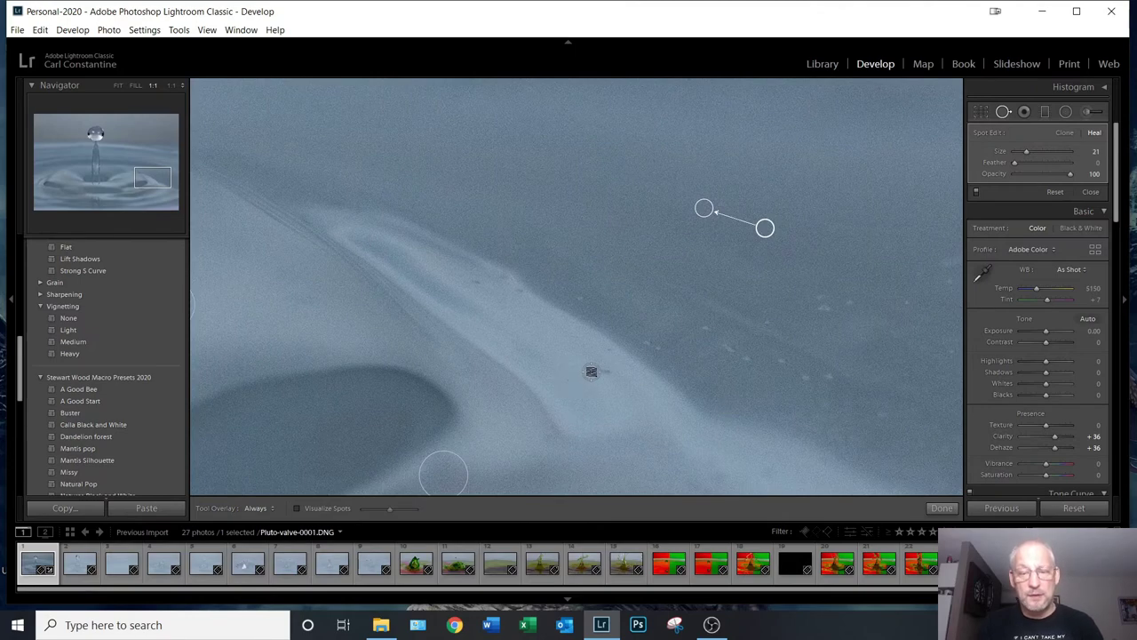
click(605, 373)
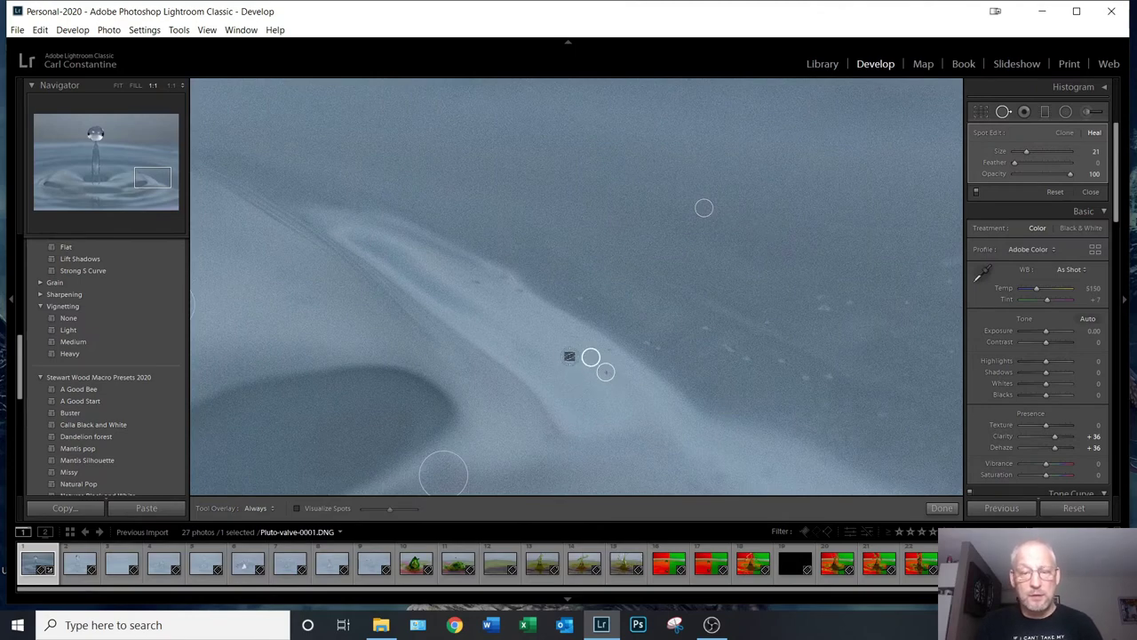
click(478, 285)
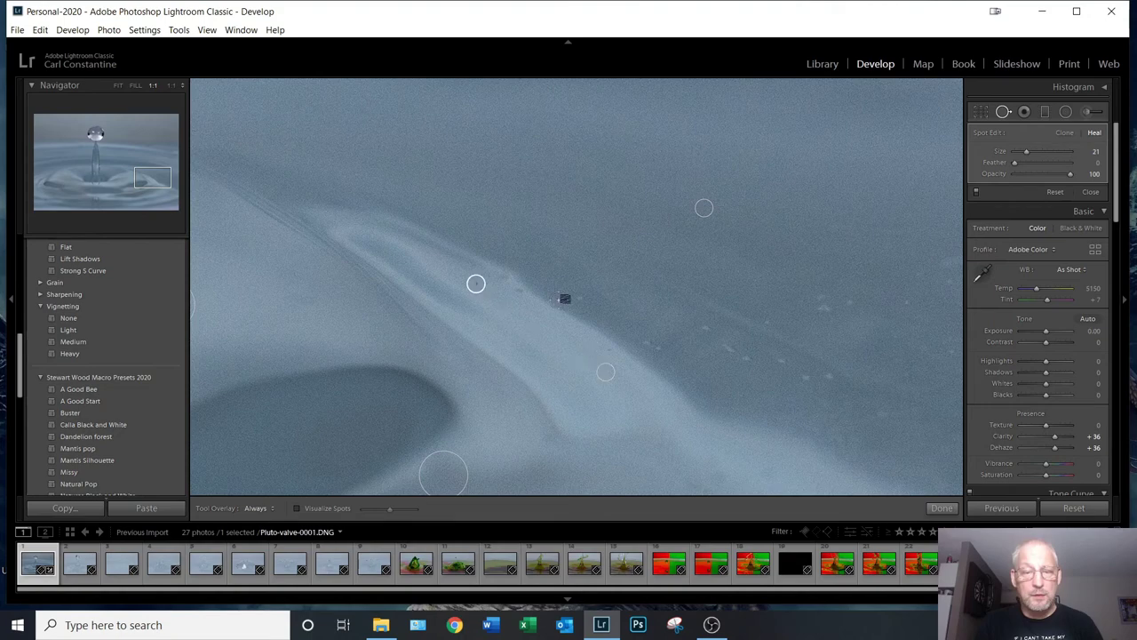
click(582, 297)
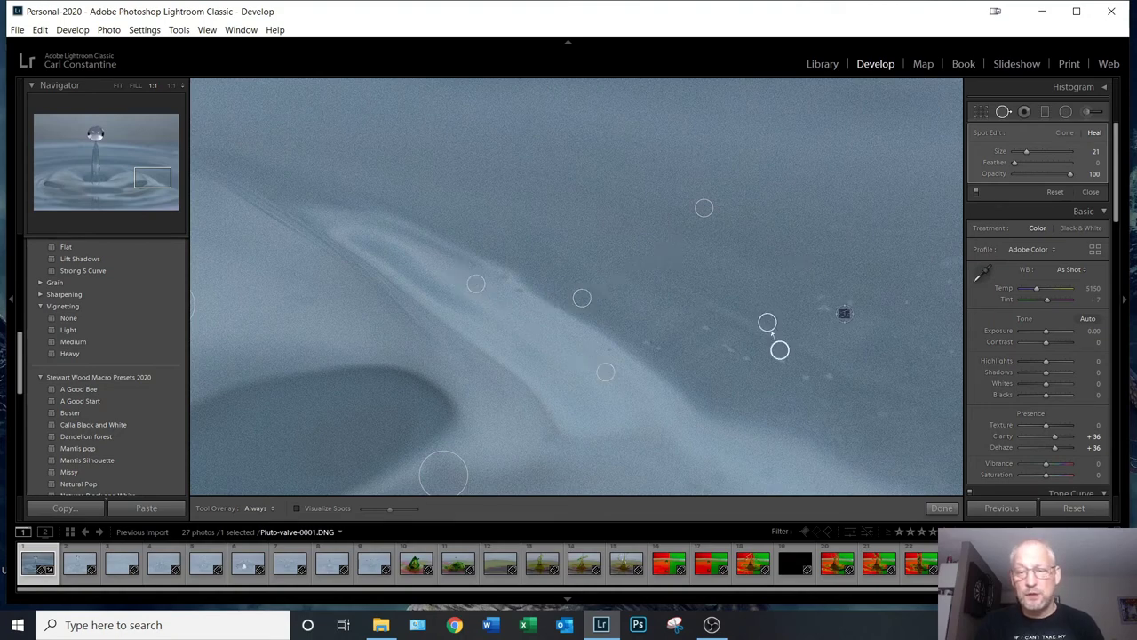
- Heal two specks on the ripple slope and paint out an elongated dust streak
mouse_move(874, 363)
mouse_down()
mouse_move(500, 327)
mouse_move(602, 175)
mouse_up()
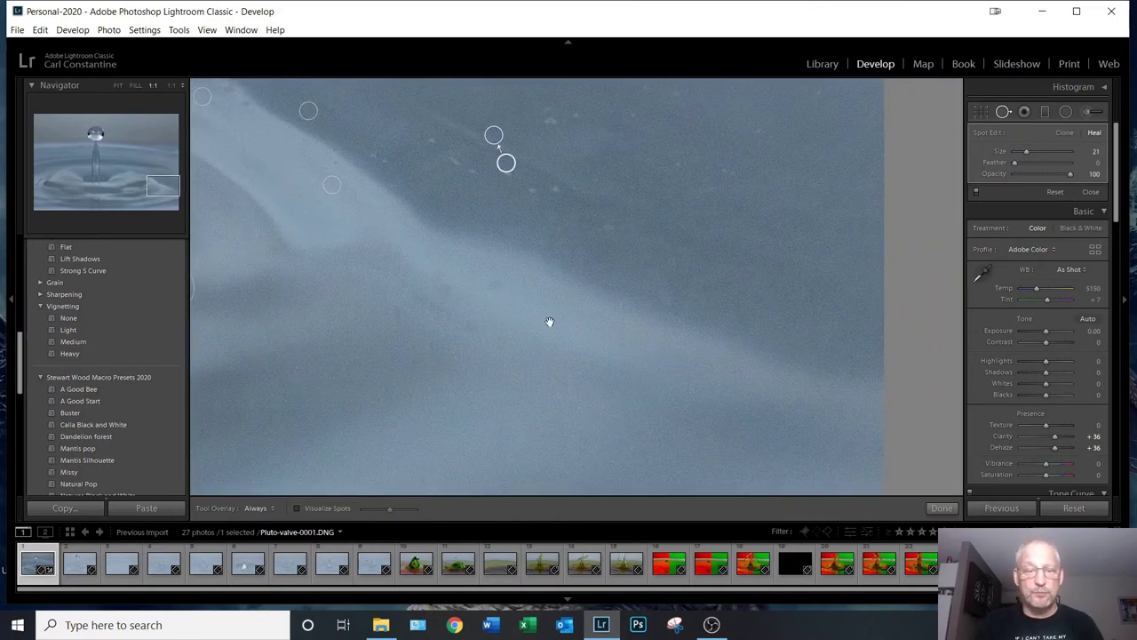
click(494, 287)
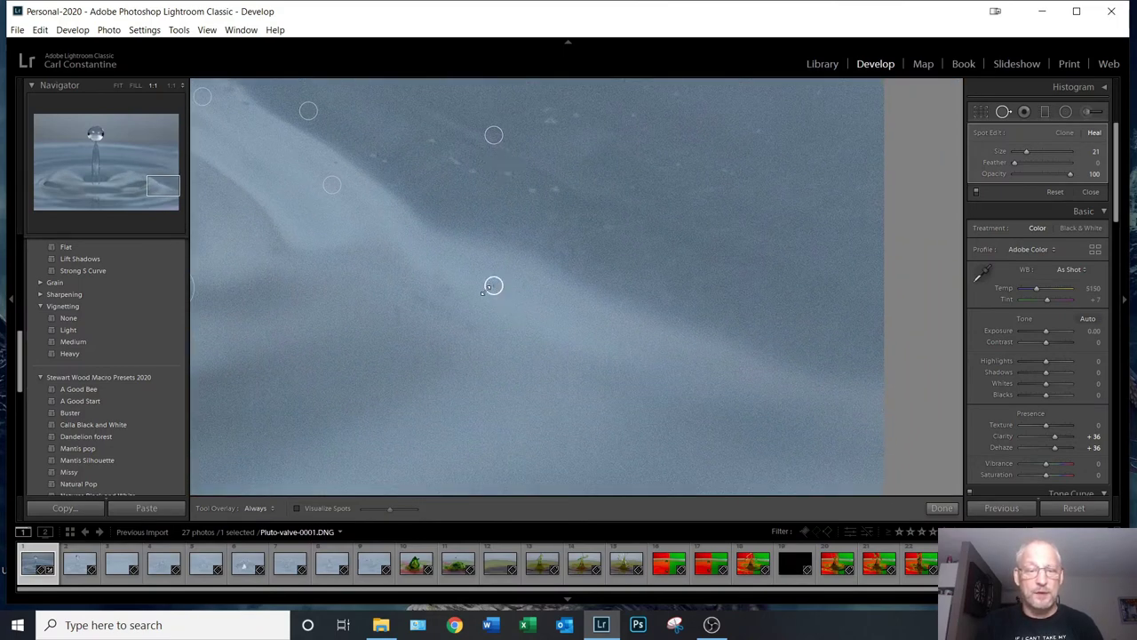
click(445, 296)
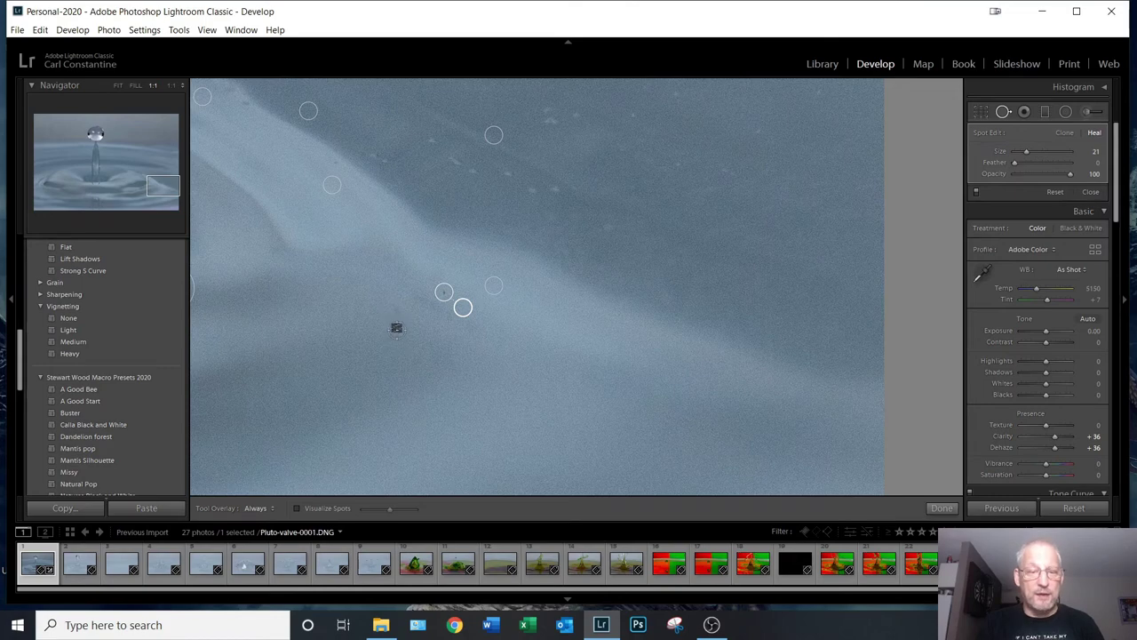
drag(395, 311, 398, 335)
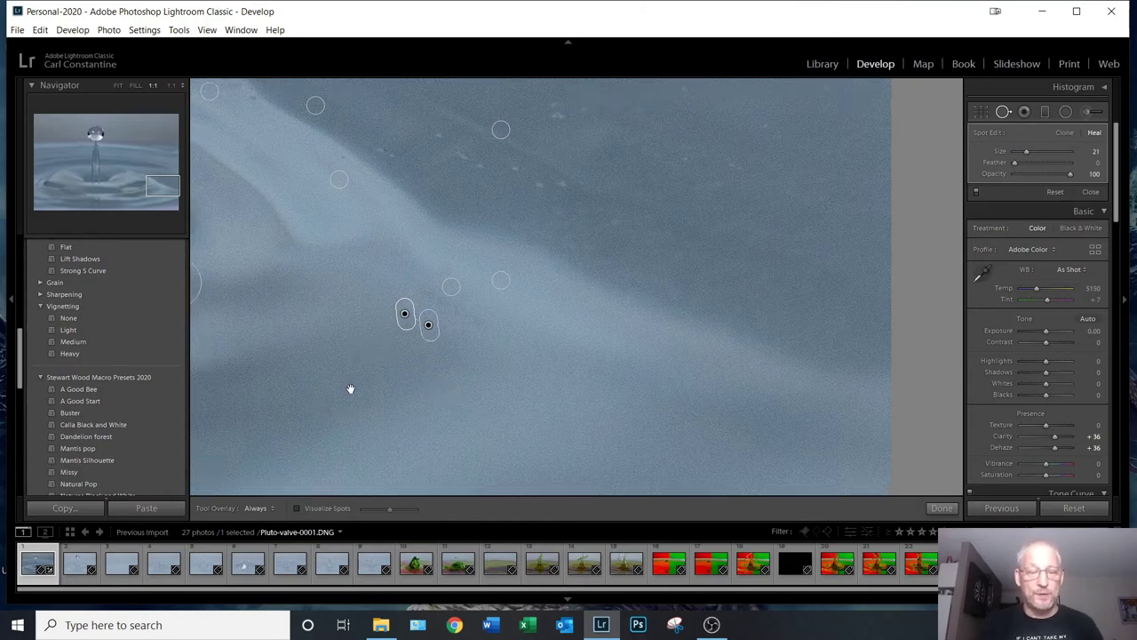
drag(326, 414, 510, 196)
- Pan to the valve area and heal the dust speck at left with a new source
drag(480, 356, 903, 279)
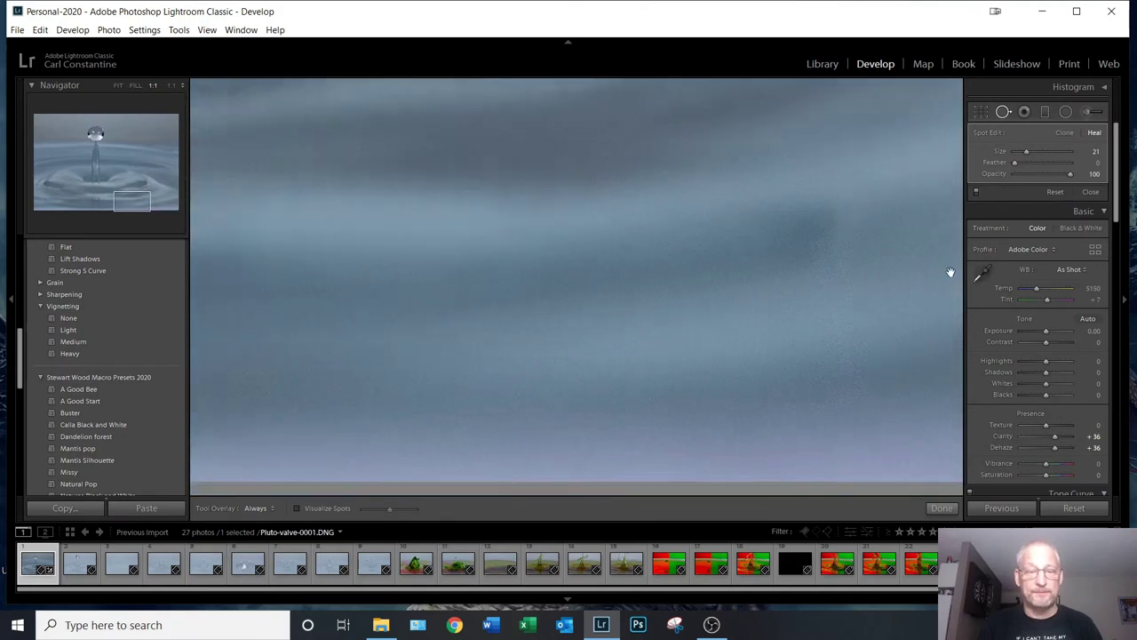
drag(474, 385, 779, 353)
mouse_move(223, 346)
mouse_down()
mouse_move(423, 339)
mouse_move(513, 374)
mouse_move(540, 520)
mouse_up()
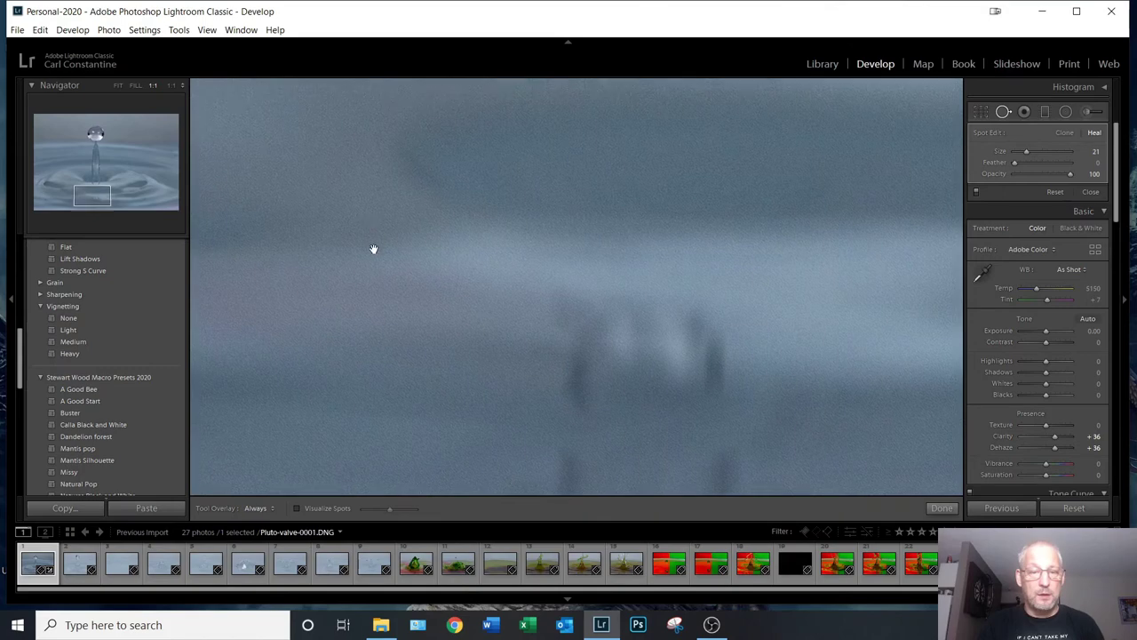
drag(370, 221, 406, 429)
drag(325, 218, 388, 452)
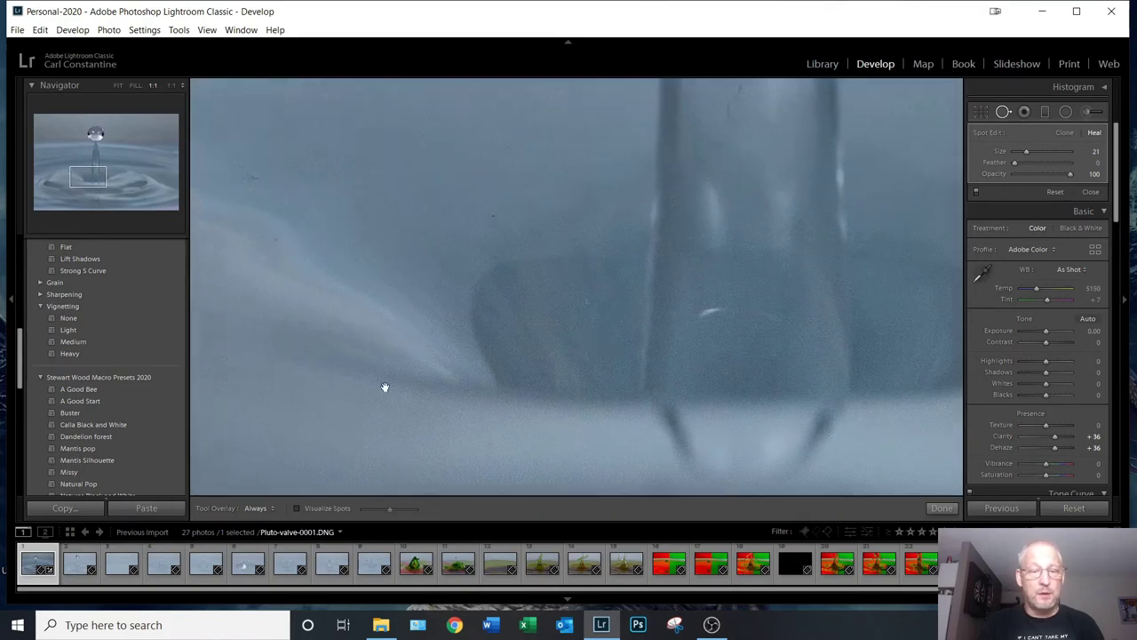
drag(413, 227, 409, 297)
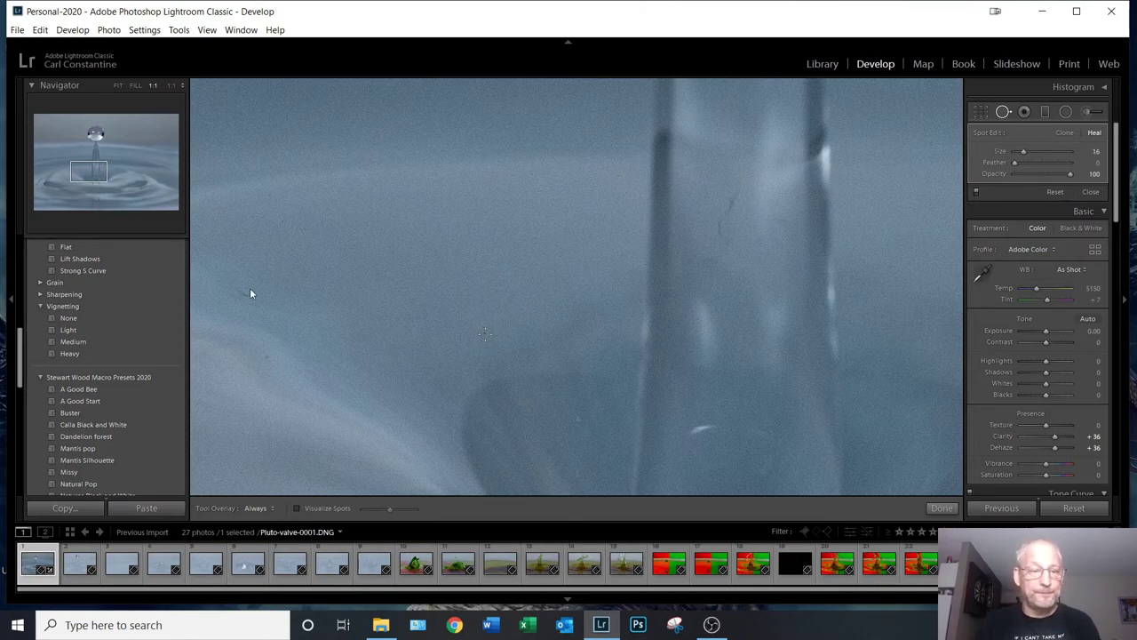
drag(241, 294, 250, 295)
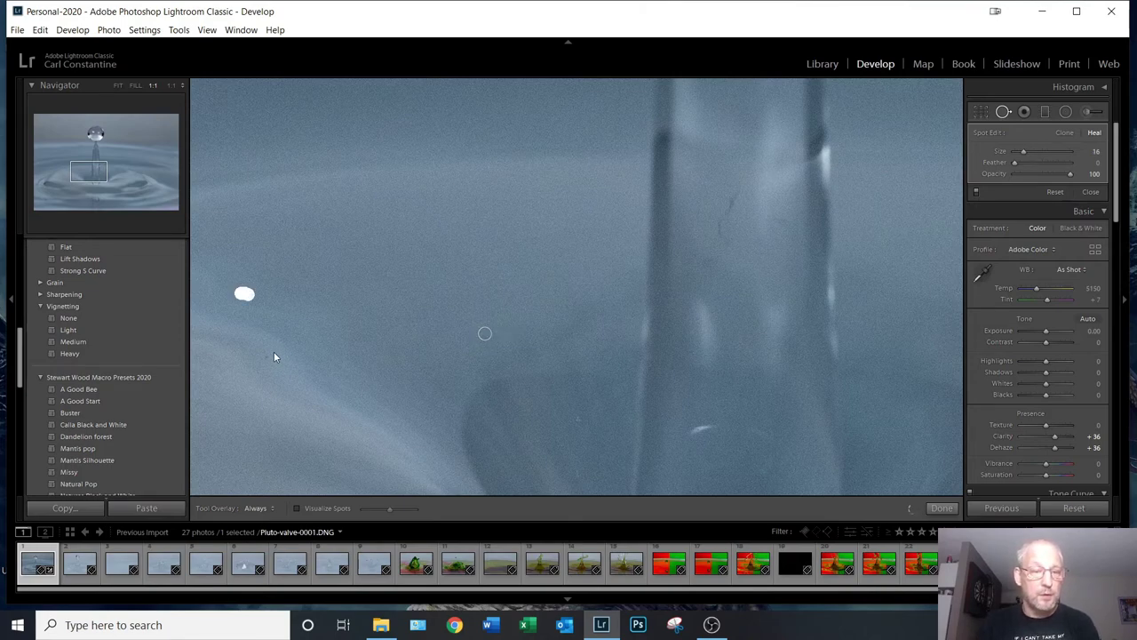
key(slash)
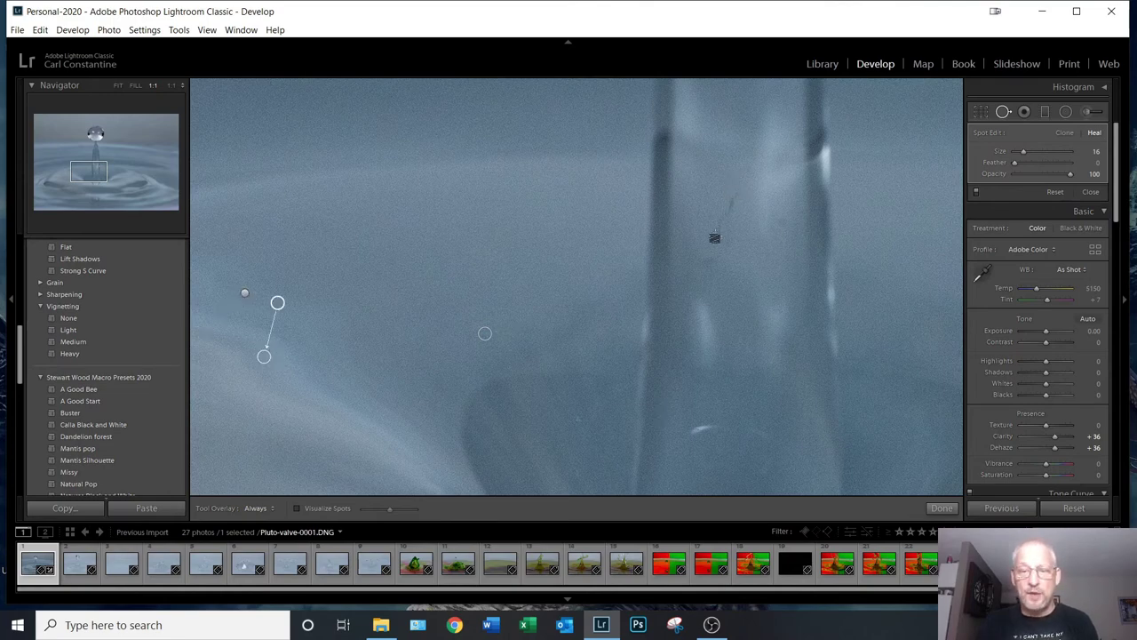
- Heal the streak on the valve, a speck beside it and one on the lower water
drag(734, 197, 731, 238)
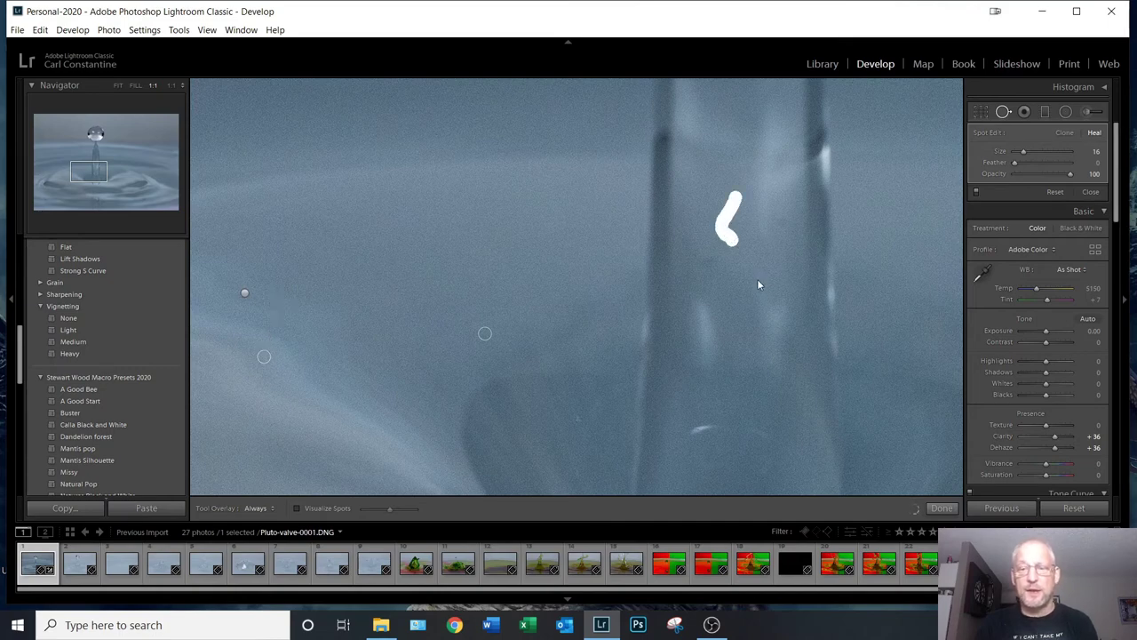
click(782, 225)
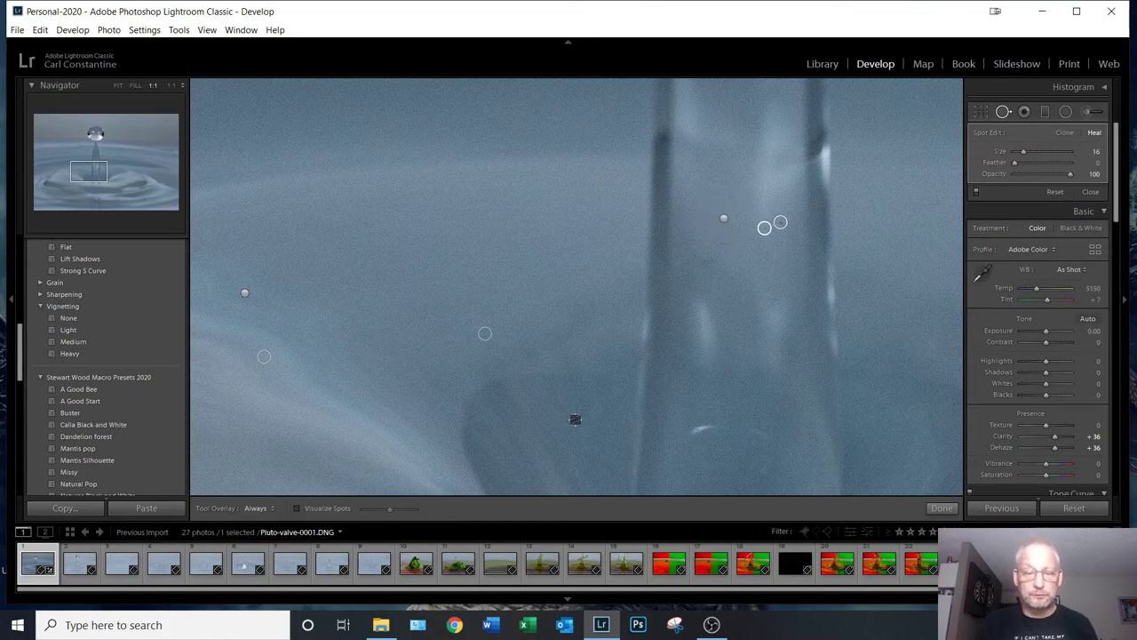
click(576, 418)
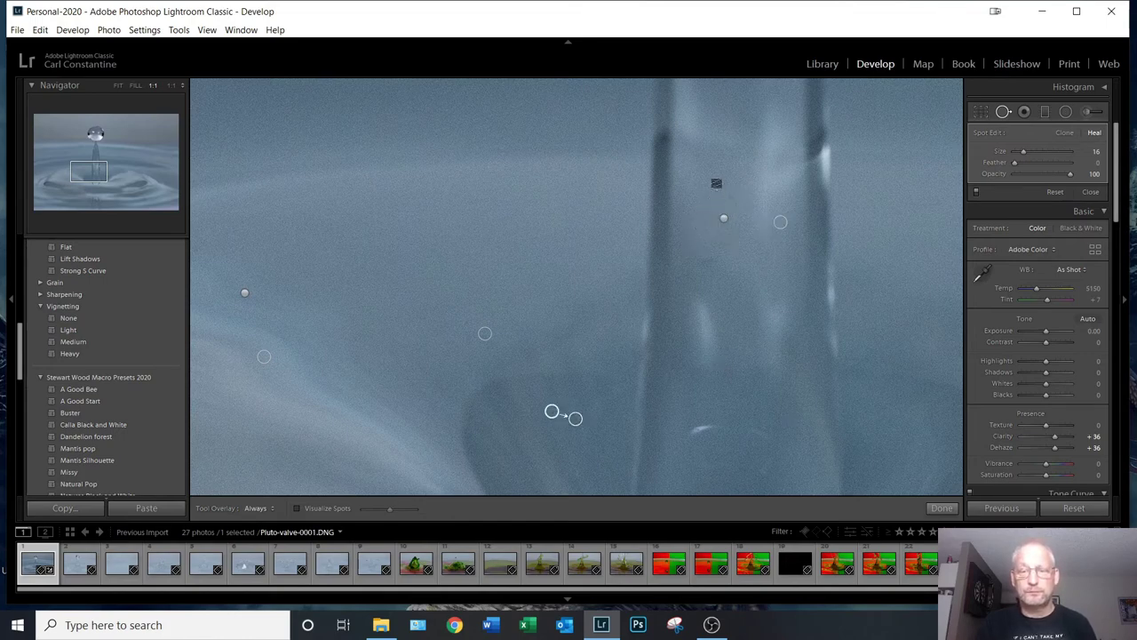
click(723, 218)
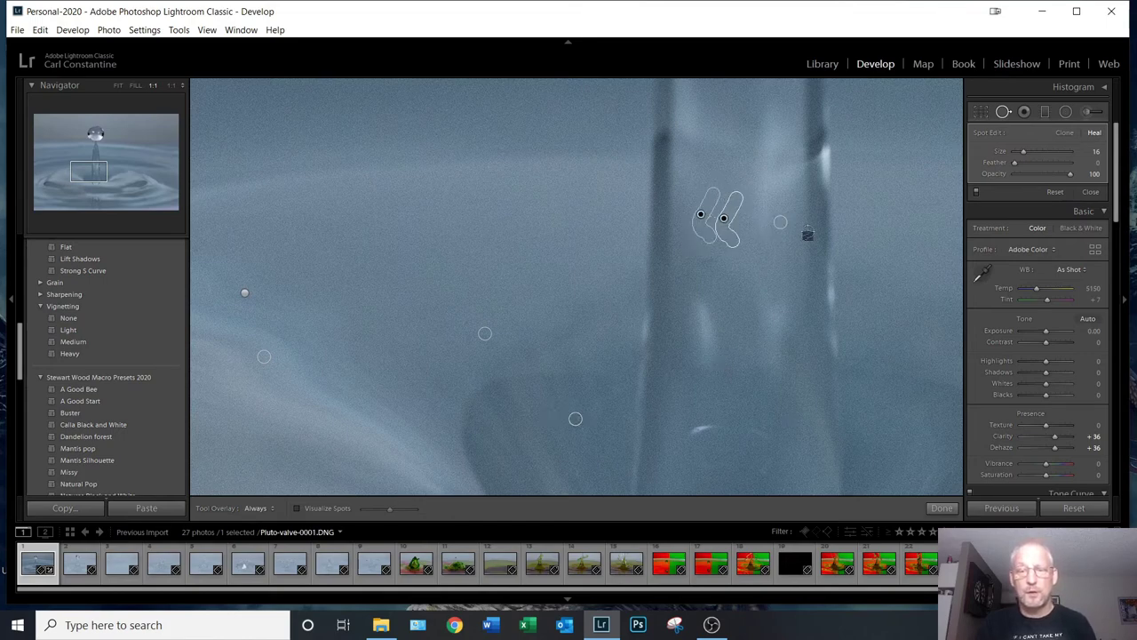
mouse_move(756, 338)
mouse_down()
mouse_move(736, 152)
mouse_move(915, 175)
mouse_up()
drag(434, 261, 625, 330)
mouse_move(278, 222)
mouse_down()
mouse_move(430, 320)
mouse_move(808, 421)
mouse_up()
drag(715, 375, 520, 452)
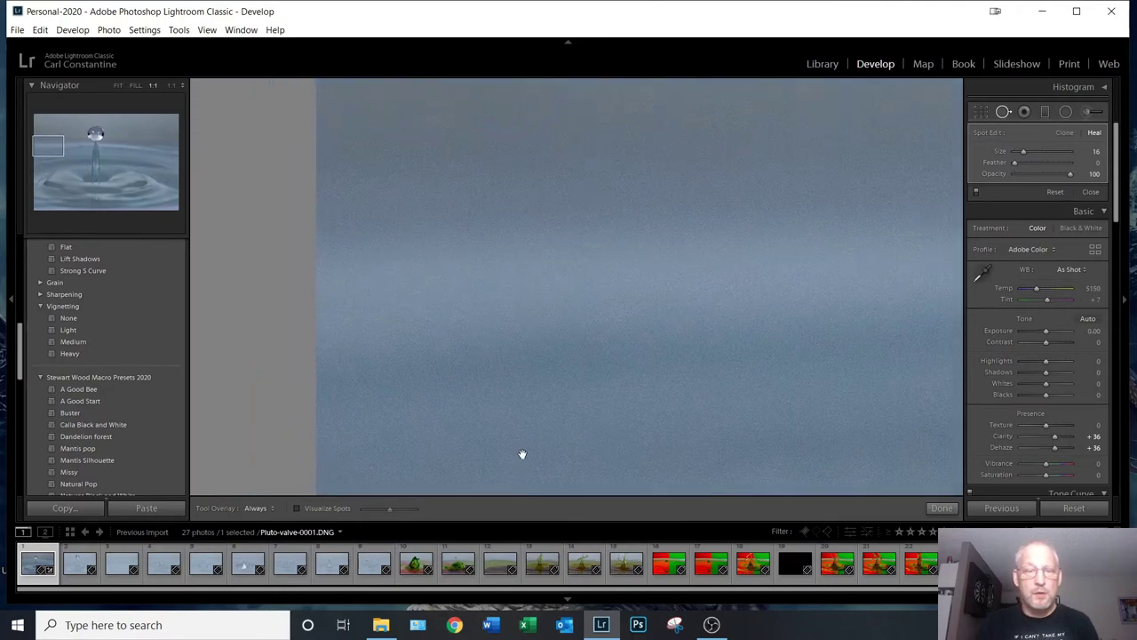
- Heal a dust speck near the photo's top-left
drag(432, 124, 417, 397)
drag(414, 193, 401, 363)
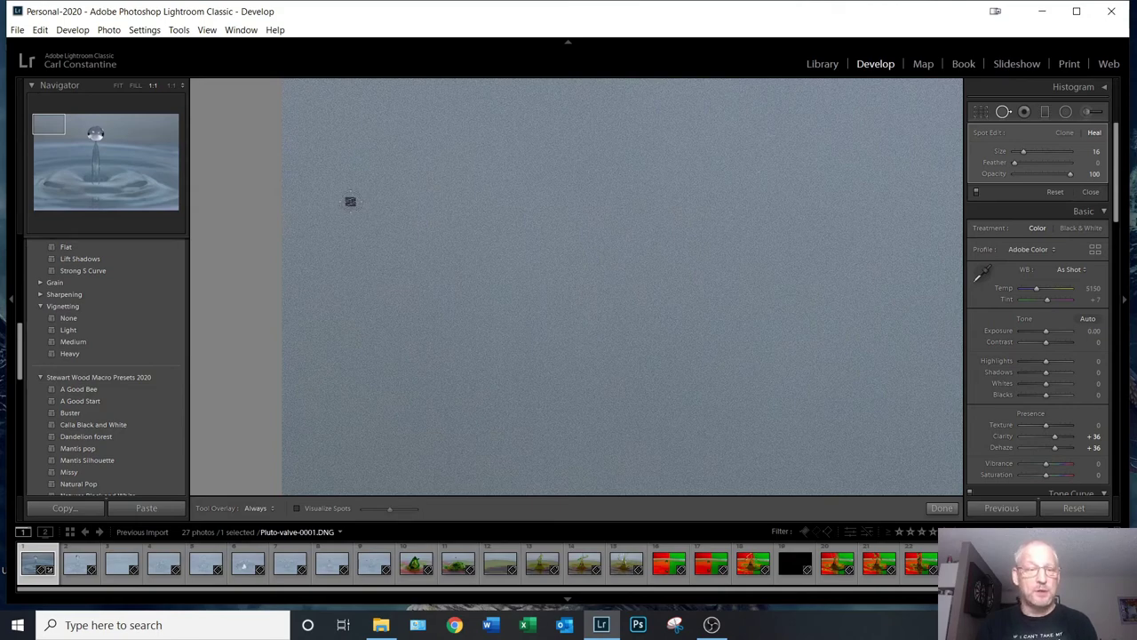
scroll(350, 201, up, 4)
click(350, 201)
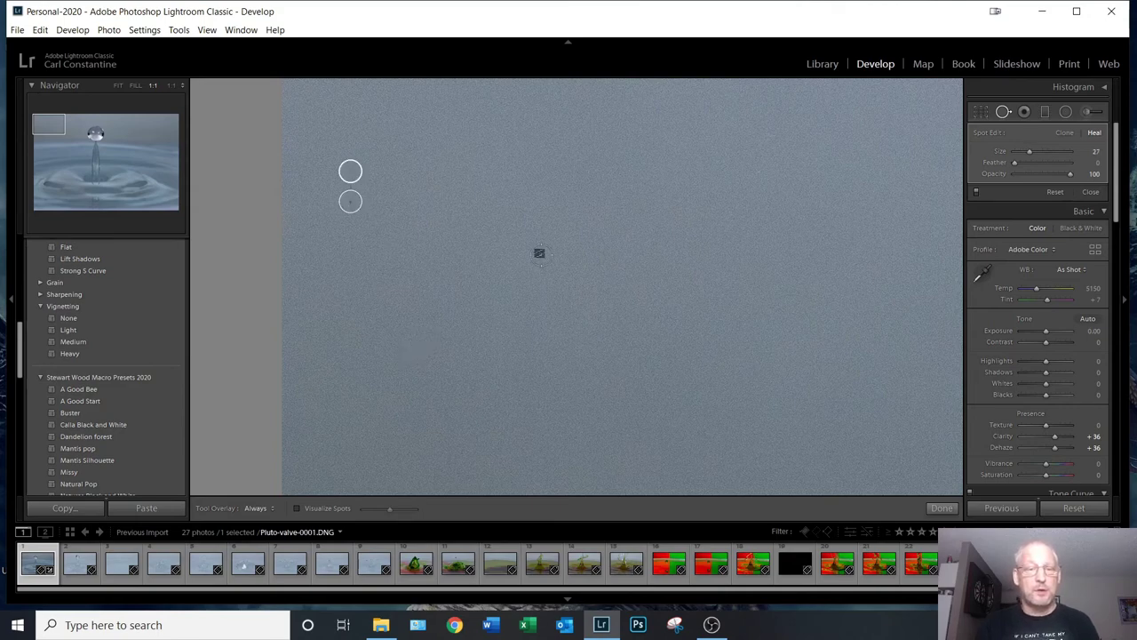
- Pan along the top and down the right side at 1:1 checking for remaining dust
mouse_move(543, 162)
mouse_down()
mouse_move(550, 264)
mouse_move(251, 222)
mouse_up()
drag(829, 196, 465, 204)
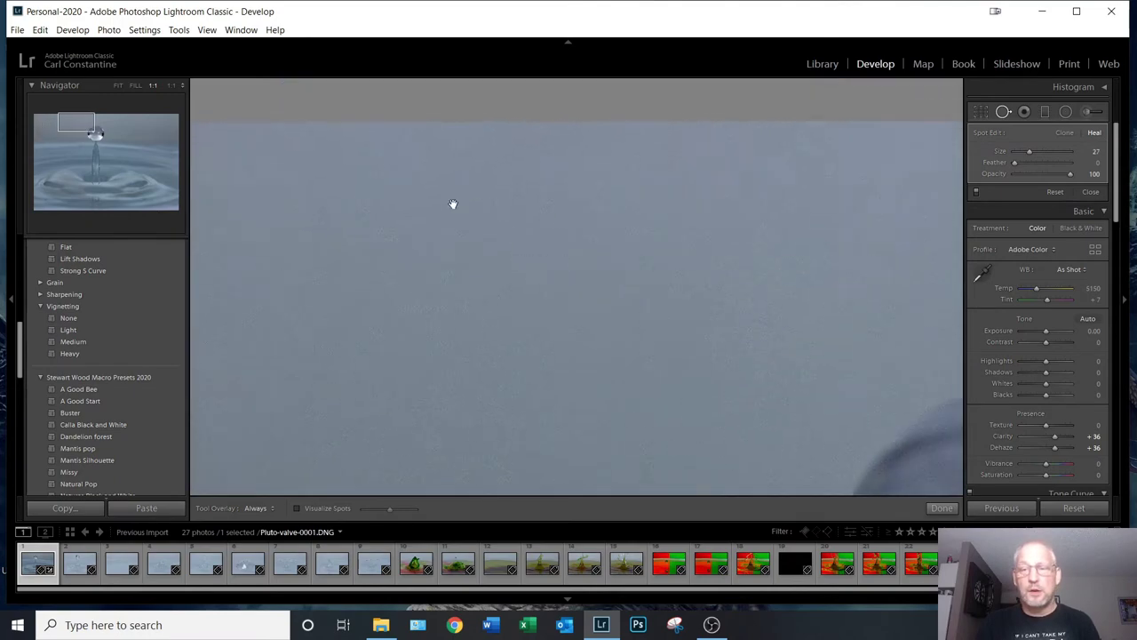
drag(829, 184, 338, 181)
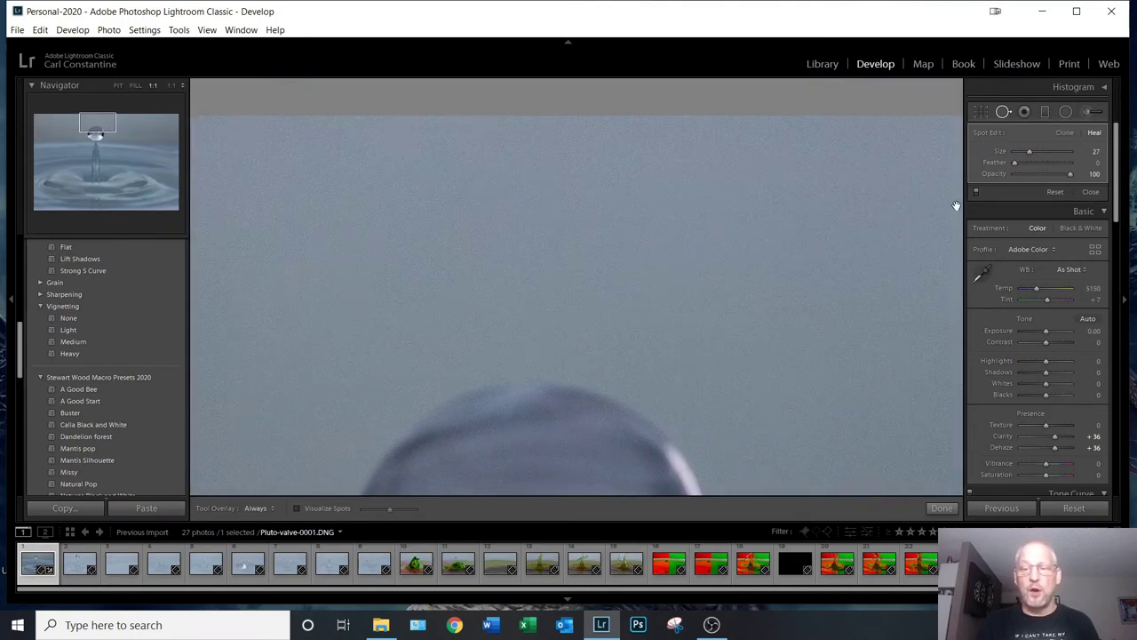
drag(876, 206, 423, 192)
drag(855, 175, 426, 165)
drag(911, 150, 429, 160)
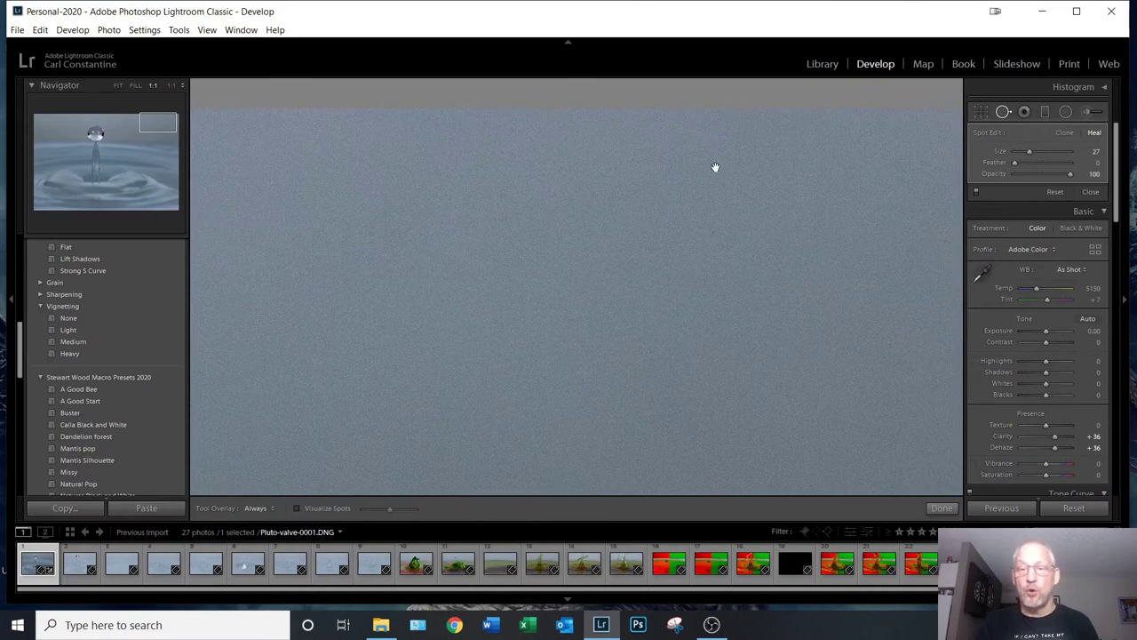
drag(820, 153, 574, 97)
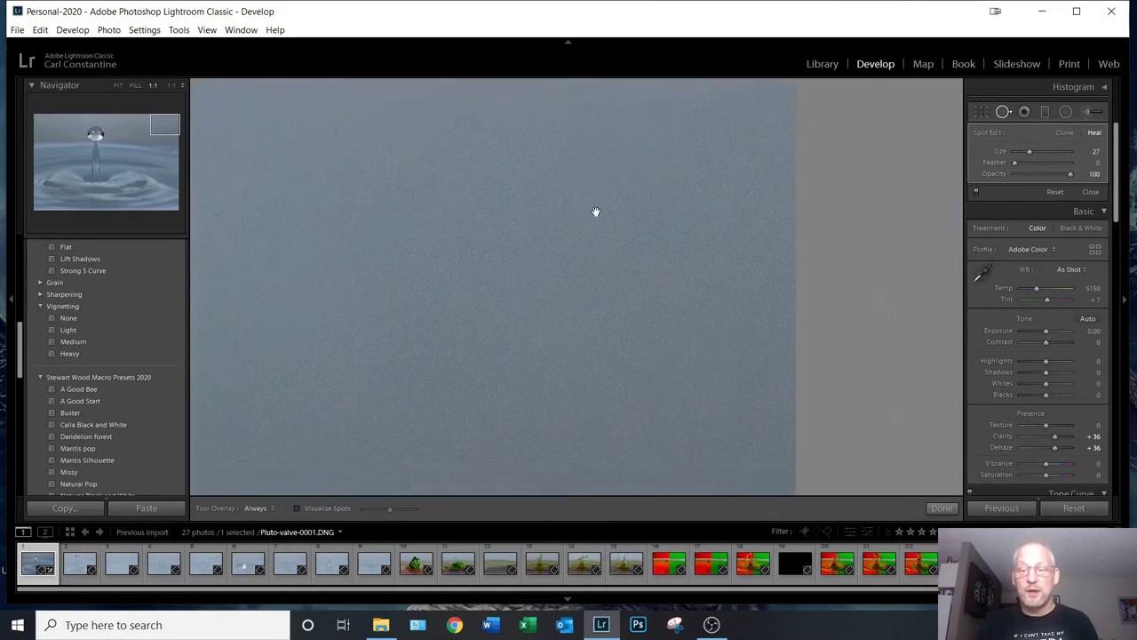
drag(634, 314, 701, 221)
drag(711, 359, 716, 180)
drag(703, 373, 711, 231)
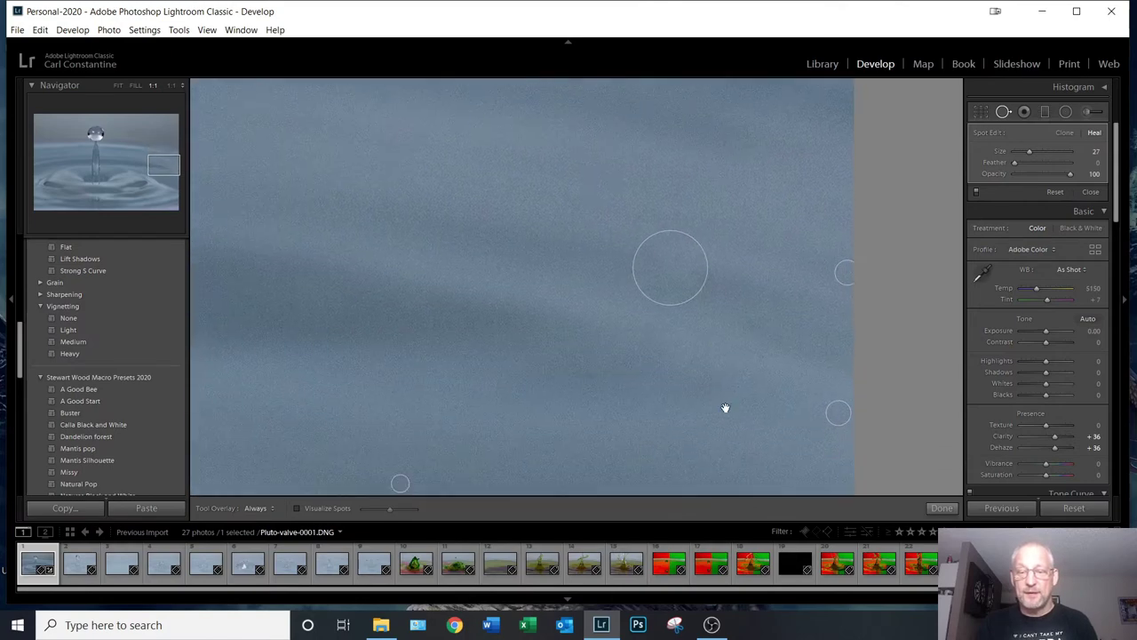
drag(724, 399, 732, 299)
drag(772, 355, 764, 143)
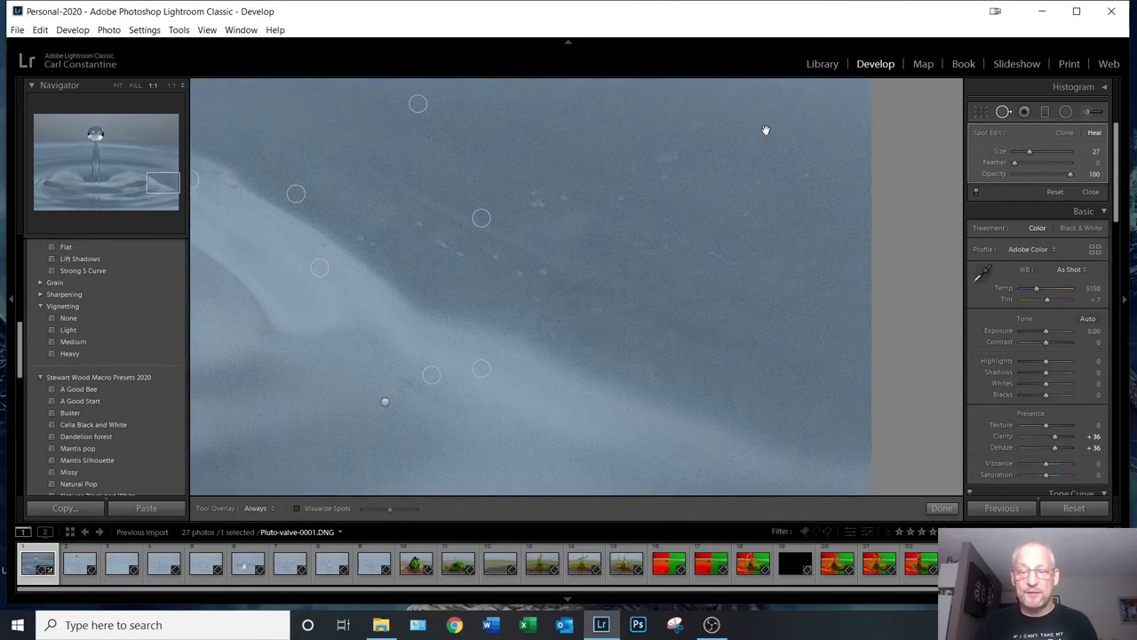
drag(718, 359, 741, 190)
- Inspect the bottom edge and bottom-left corner, then close Spot Removal and fit the photo
drag(687, 472, 701, 332)
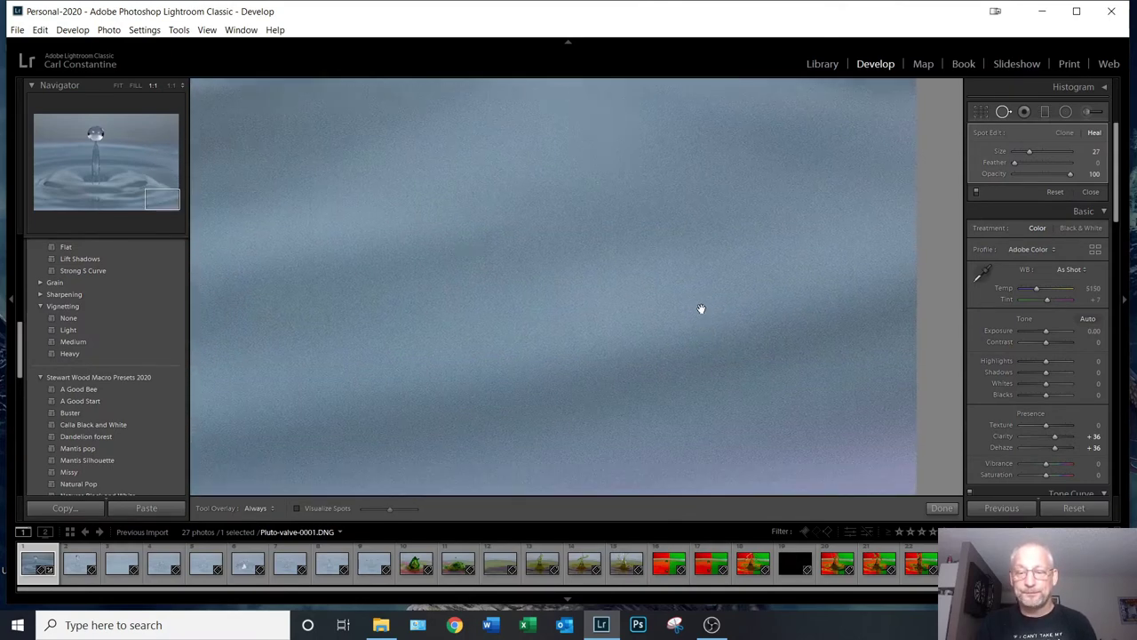
drag(667, 453, 659, 371)
drag(571, 366, 833, 353)
drag(553, 350, 901, 347)
drag(332, 343, 688, 358)
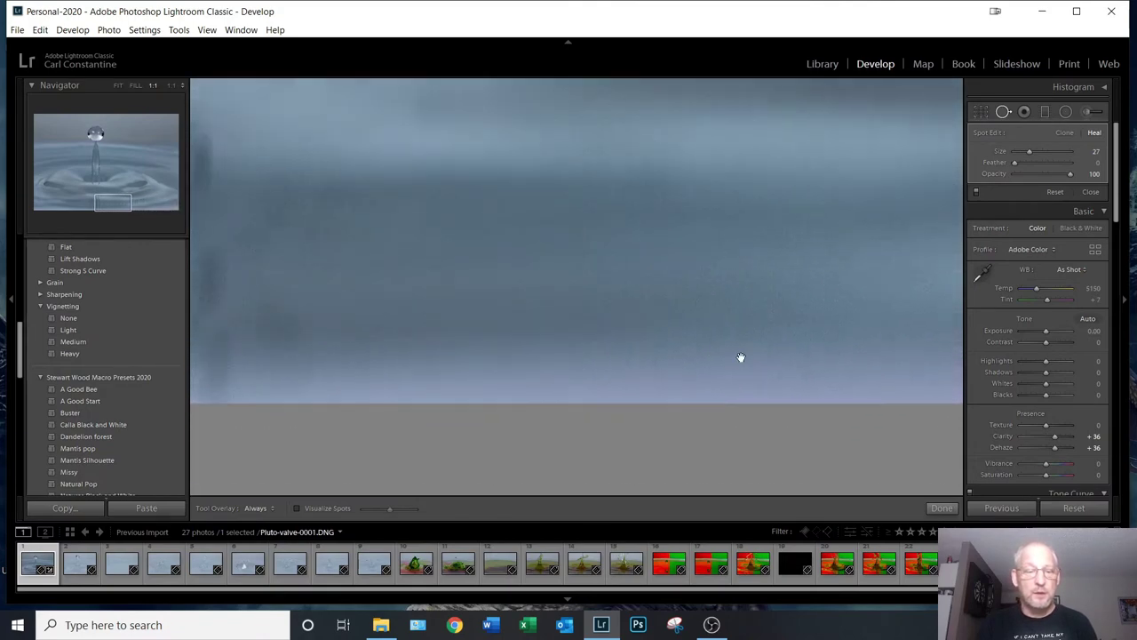
drag(380, 354, 640, 367)
drag(272, 338, 498, 338)
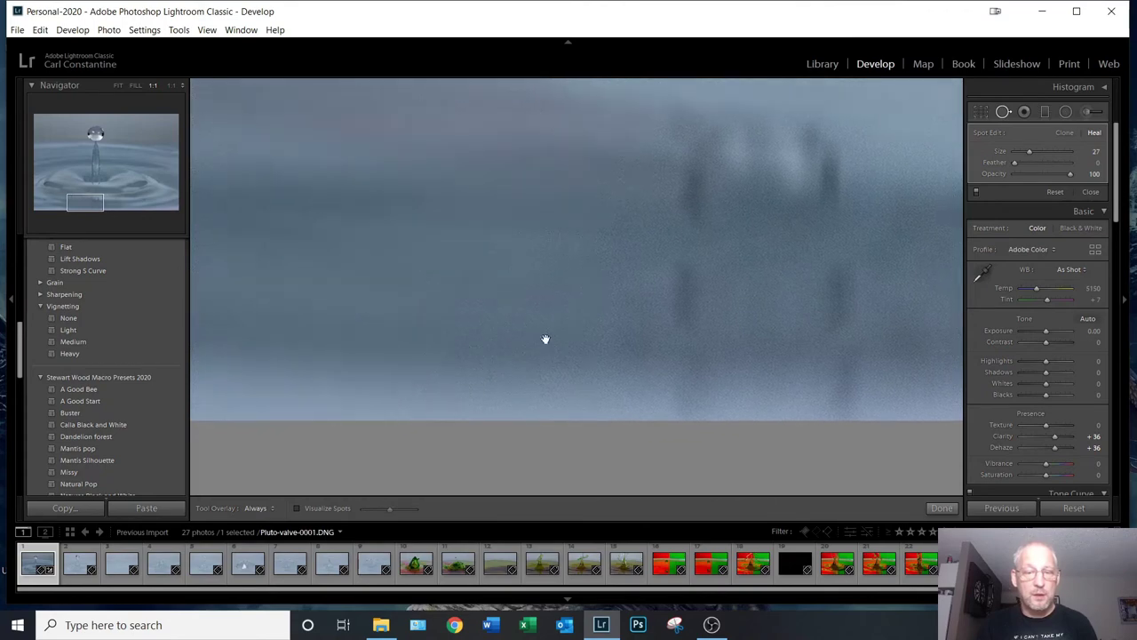
drag(267, 347, 474, 365)
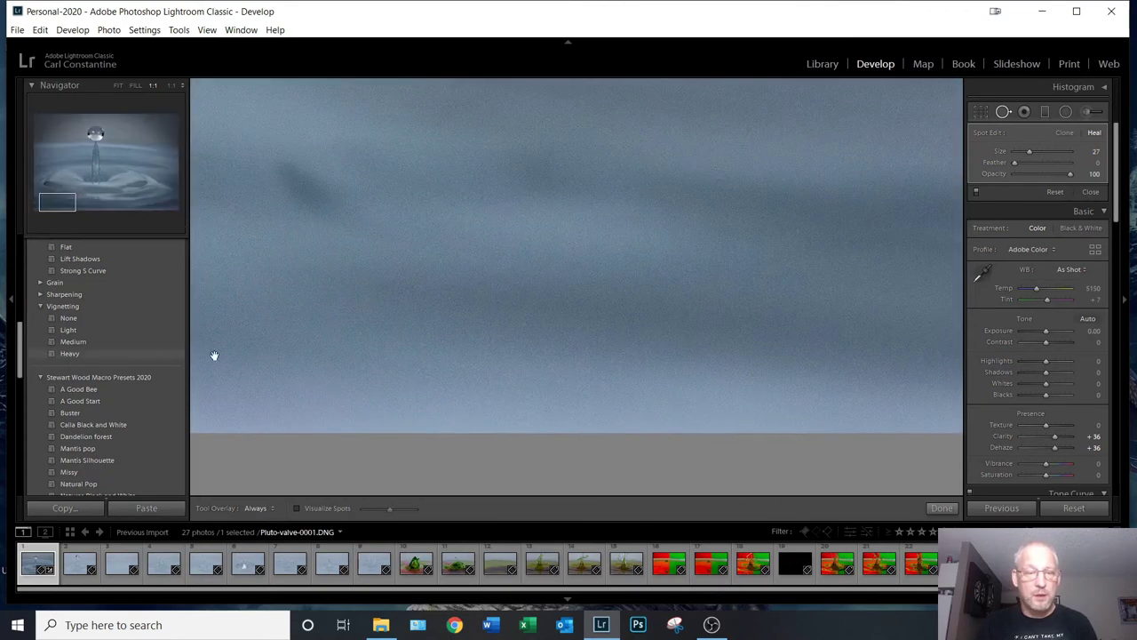
drag(233, 359, 612, 357)
drag(503, 355, 314, 452)
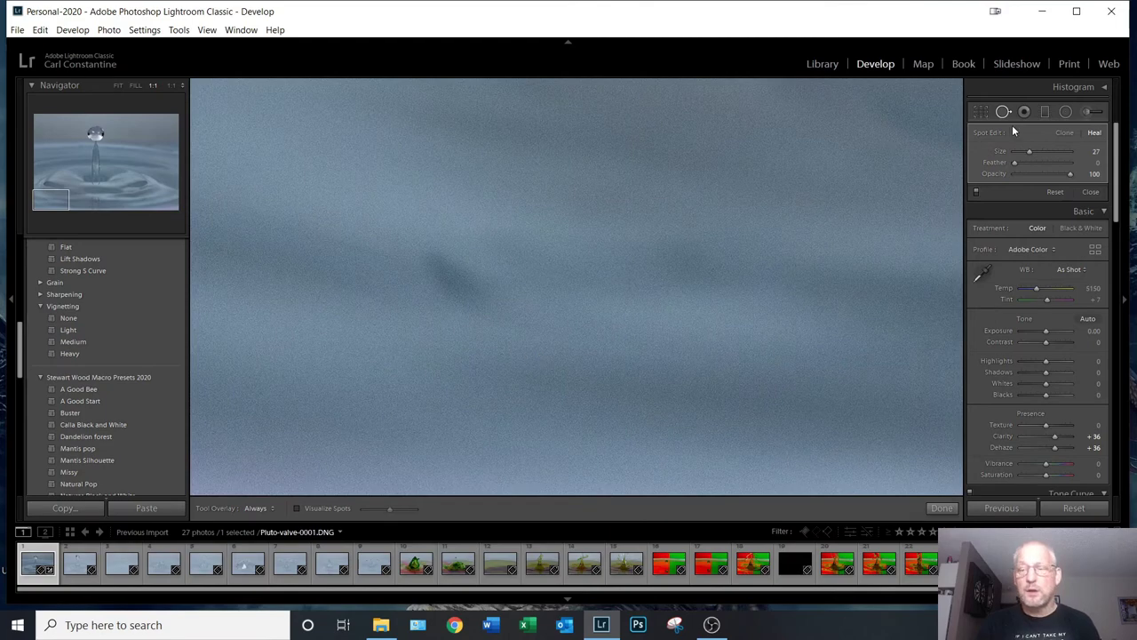
click(1003, 111)
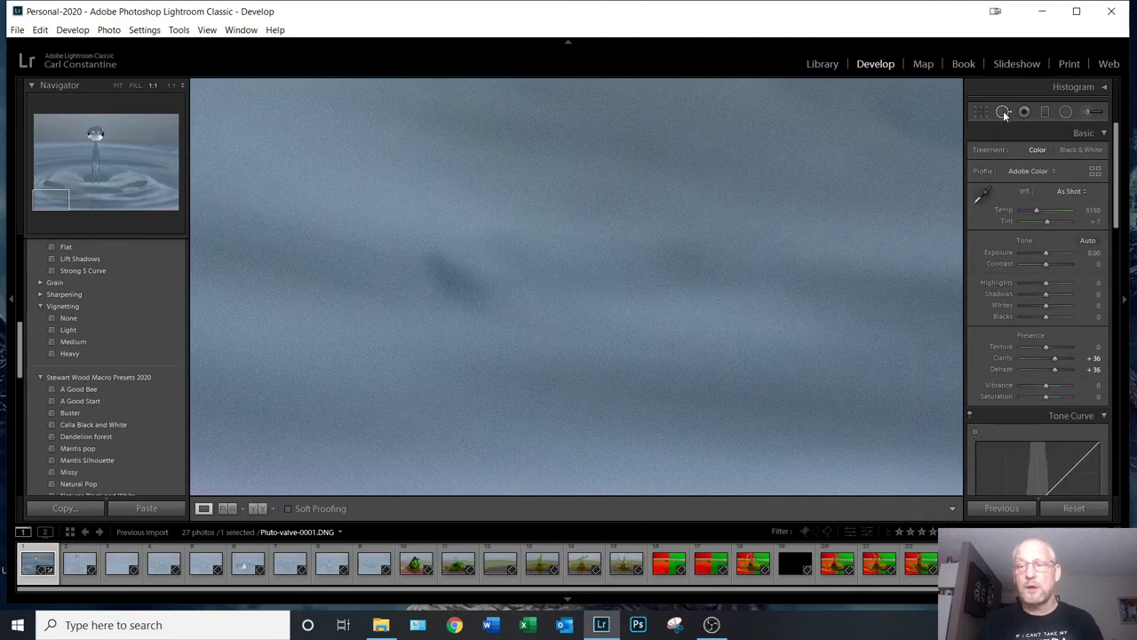
click(613, 299)
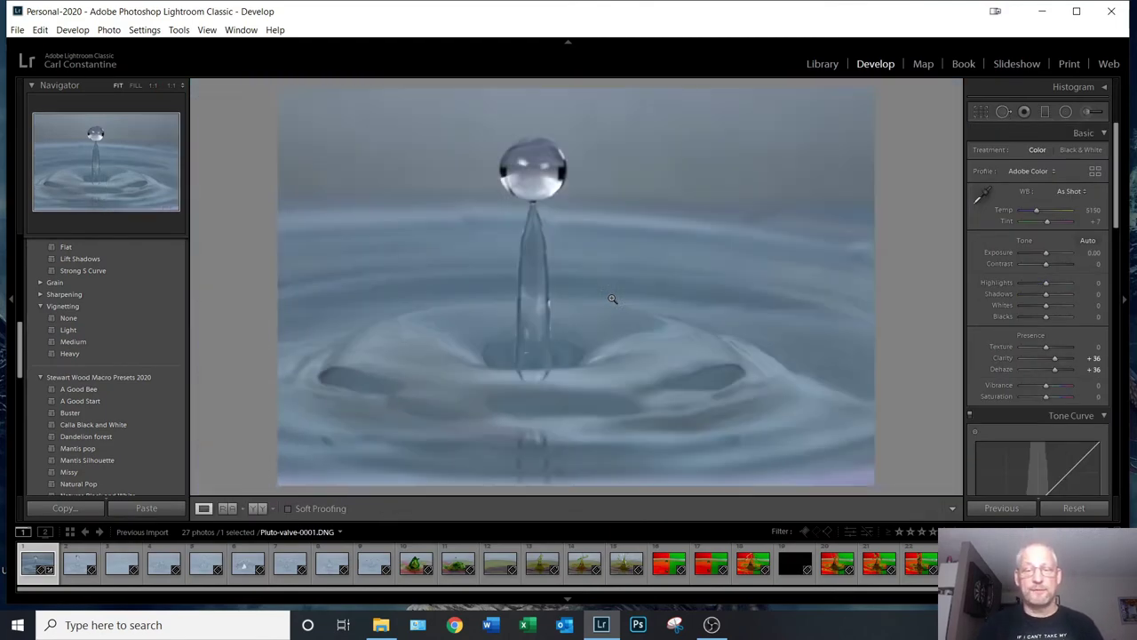
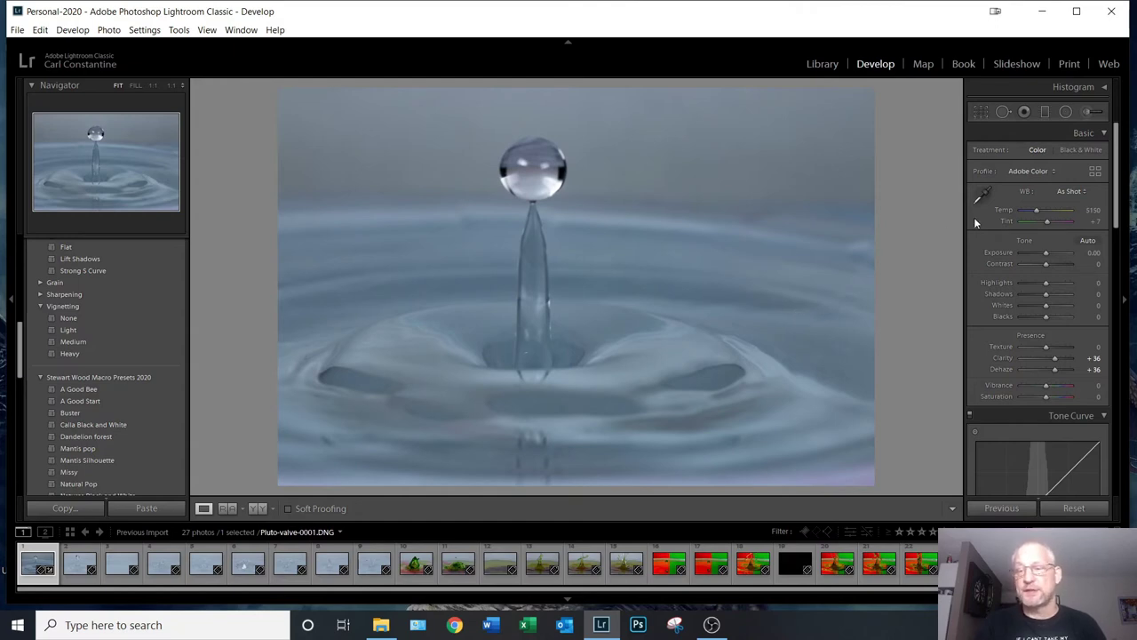
- Cool the water-drop photo to Temp 4619, with Vibrance +29 and Saturation +5
drag(1036, 210, 1034, 214)
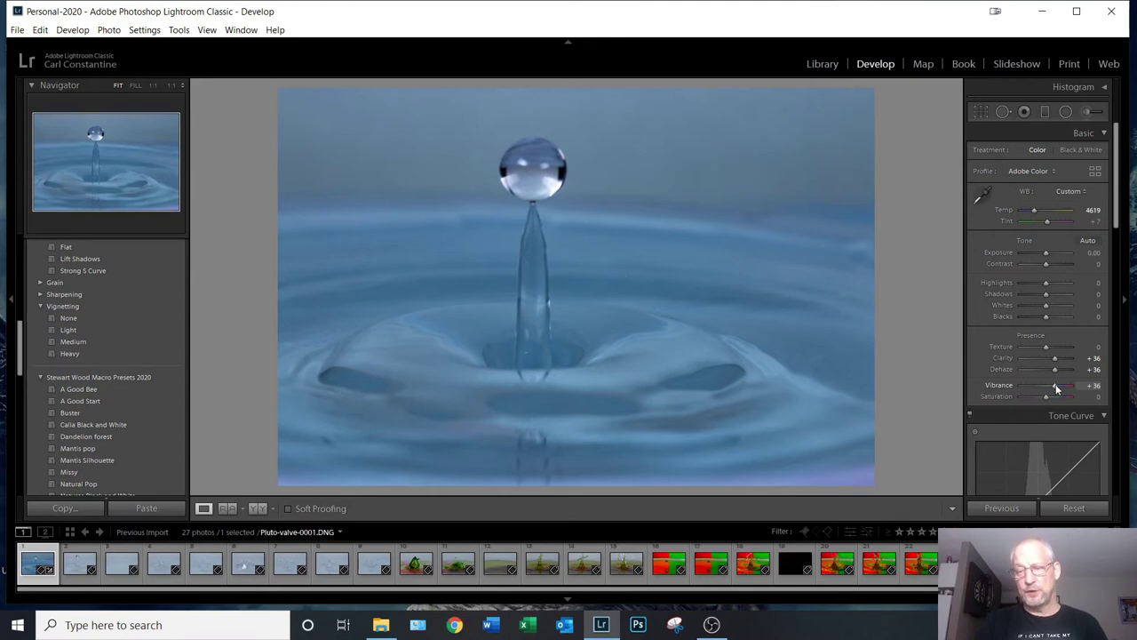
drag(1059, 388, 1124, 380)
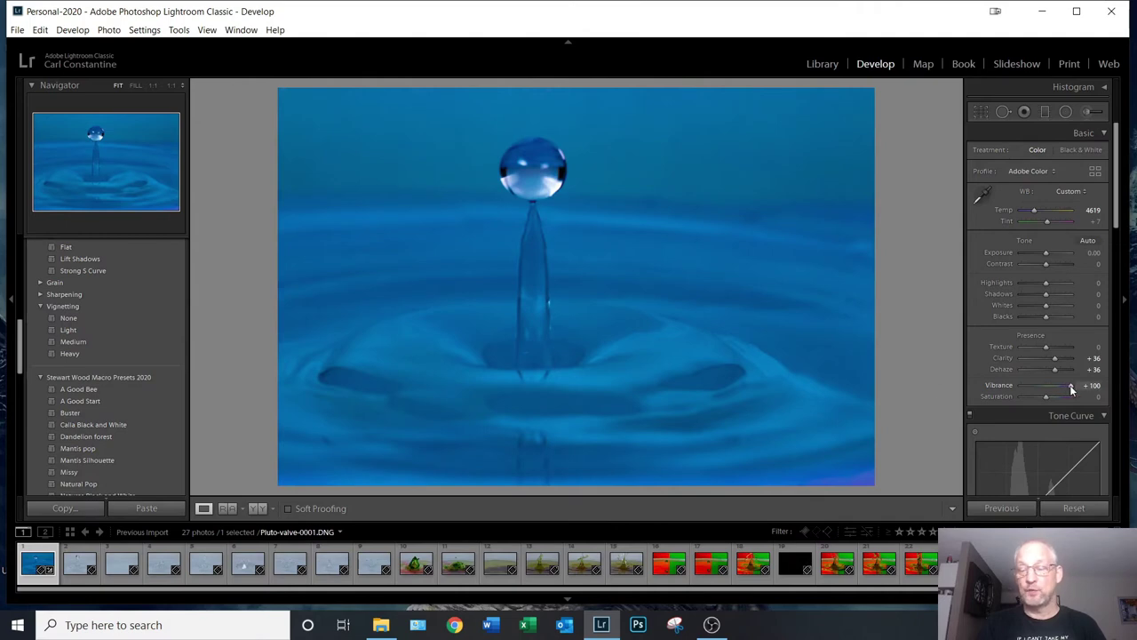
drag(1072, 389, 1054, 390)
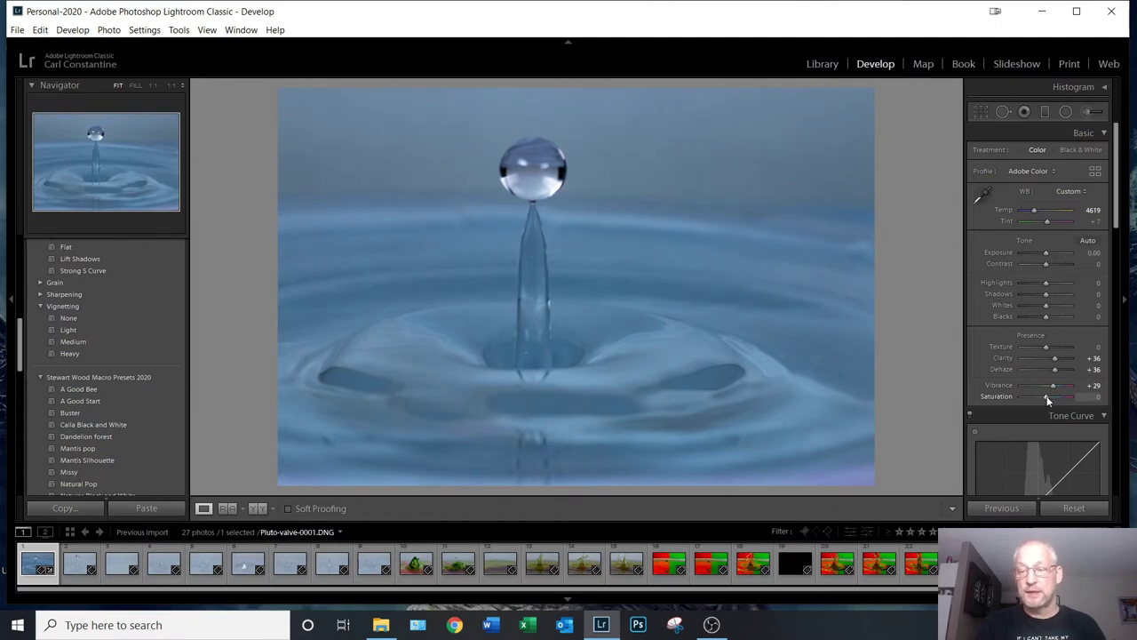
drag(1055, 396, 1001, 406)
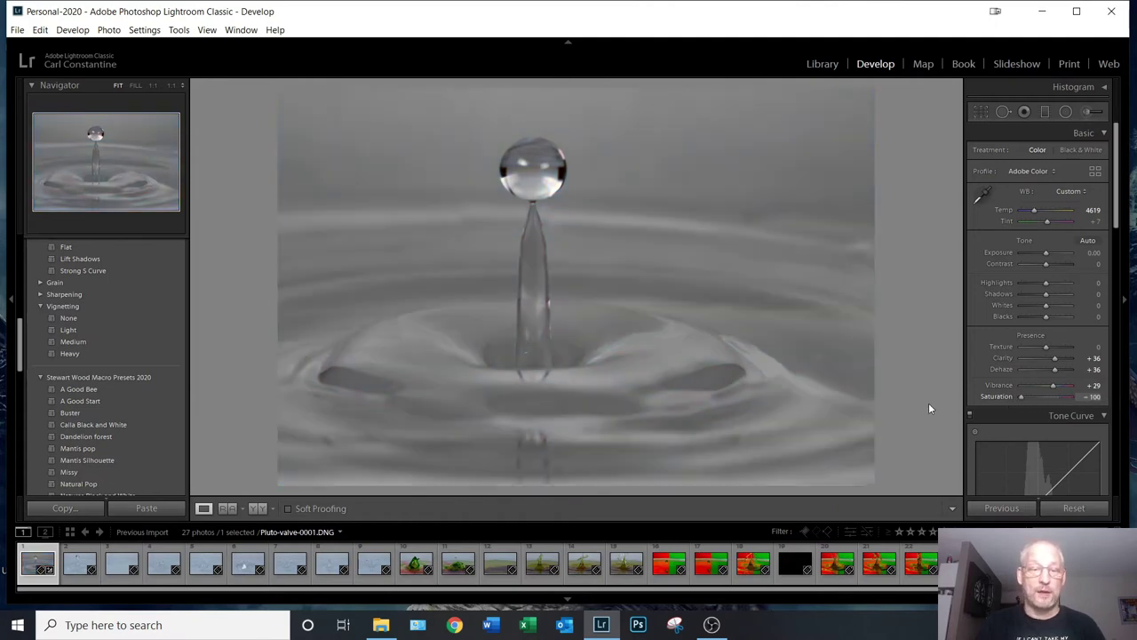
drag(1022, 397, 1047, 407)
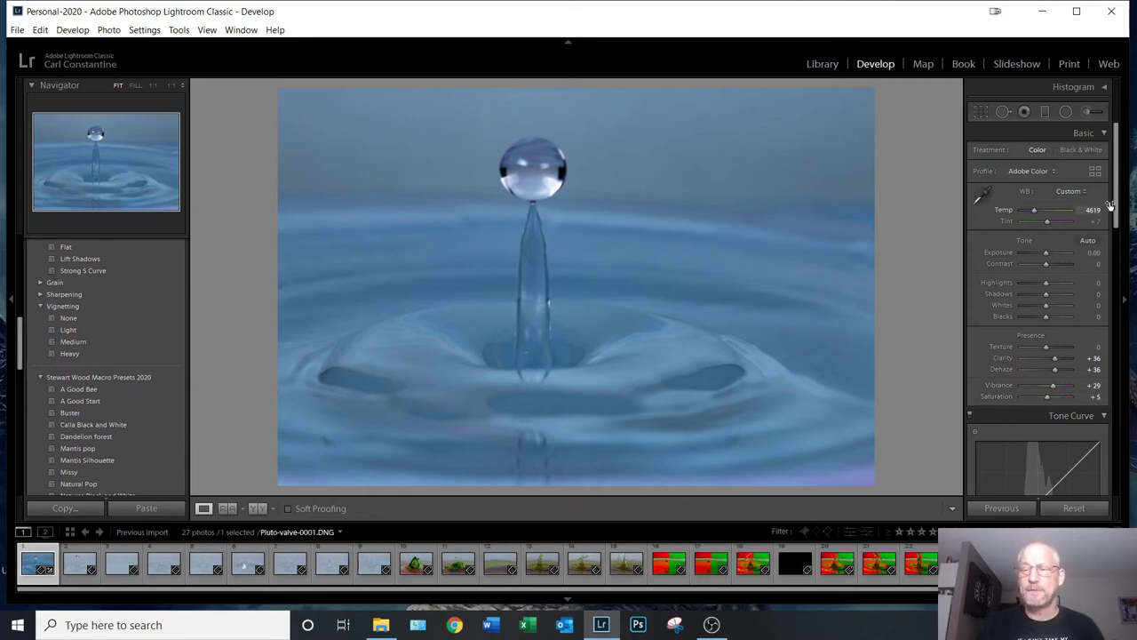
- Bend the shadow region of the Tone Curve with a dragged shadow point
scroll(1118, 207, down, 1)
drag(1117, 207, 1110, 294)
mouse_move(1000, 233)
mouse_down()
mouse_move(993, 213)
mouse_move(987, 232)
mouse_move(1005, 193)
mouse_move(1003, 226)
mouse_move(1009, 214)
mouse_up()
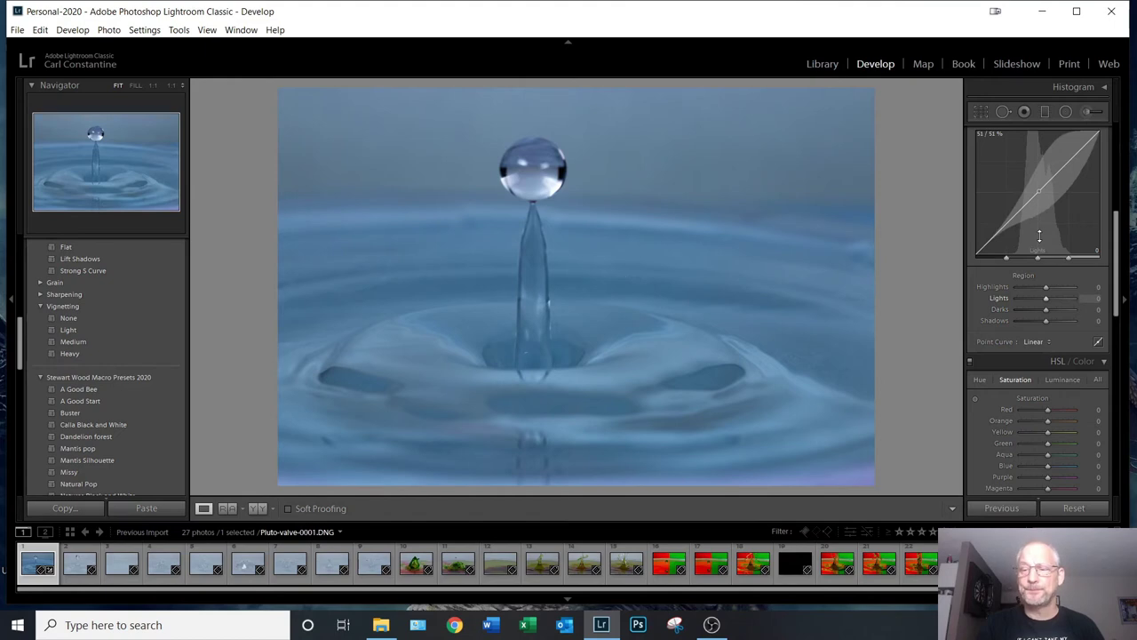
- Raise the Detail panel's Sharpening Amount to 52
drag(1116, 248, 1116, 297)
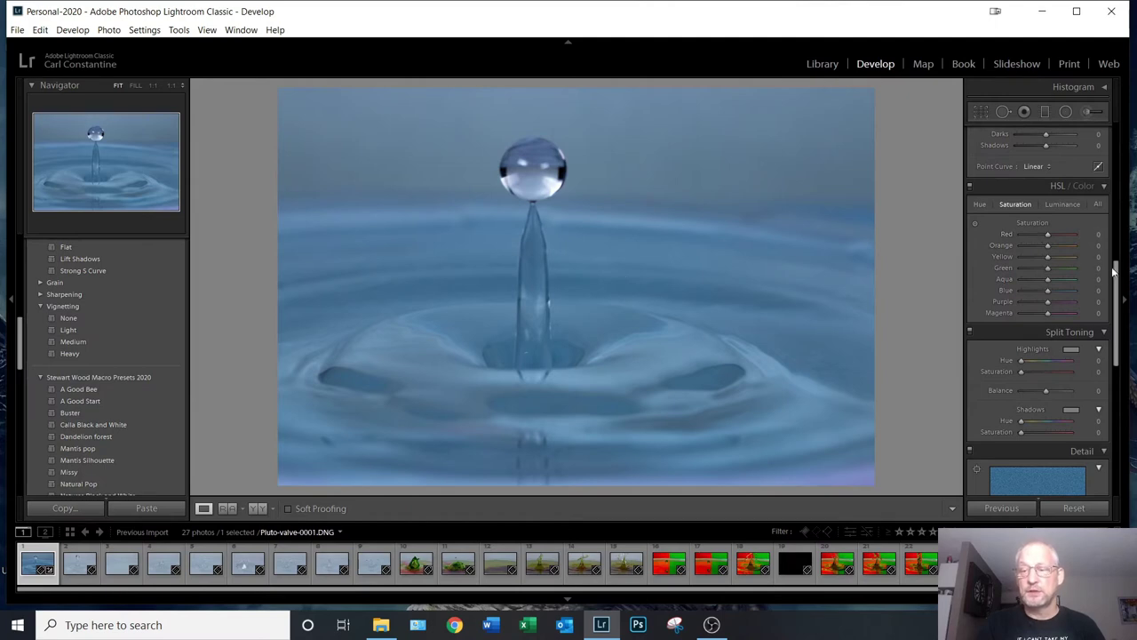
drag(1117, 273, 1117, 344)
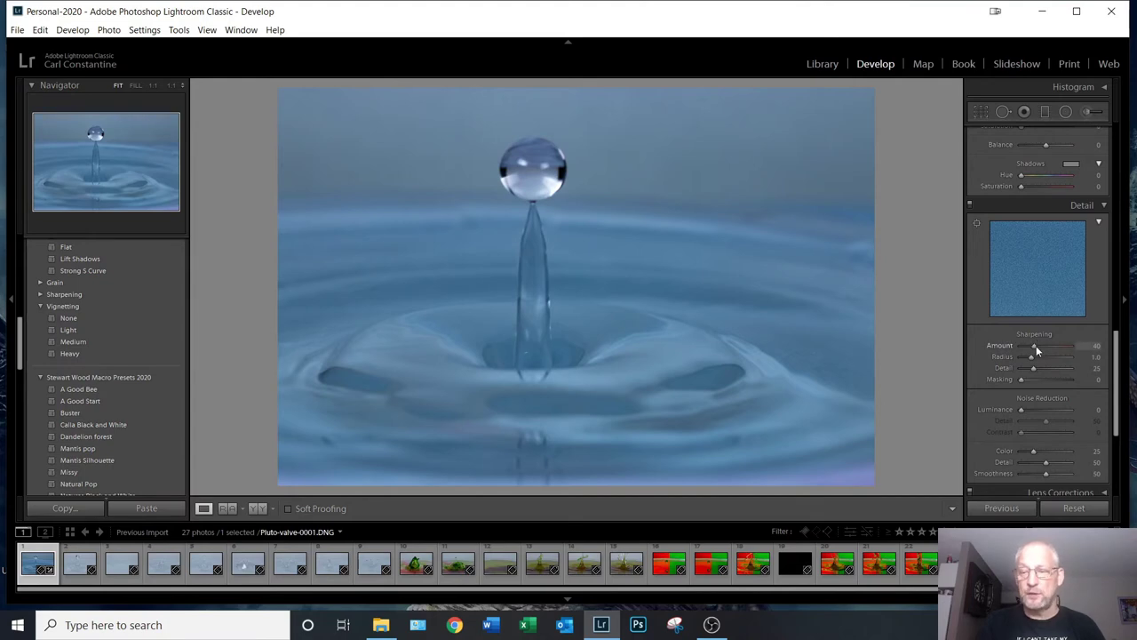
drag(1034, 347, 1035, 346)
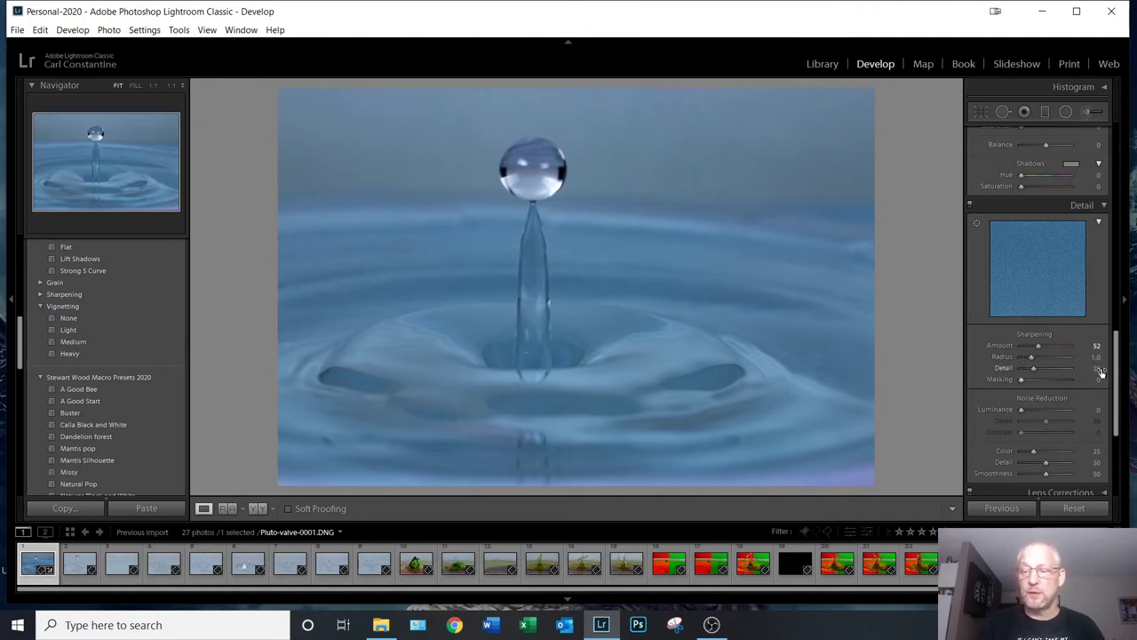
drag(1119, 354, 1118, 313)
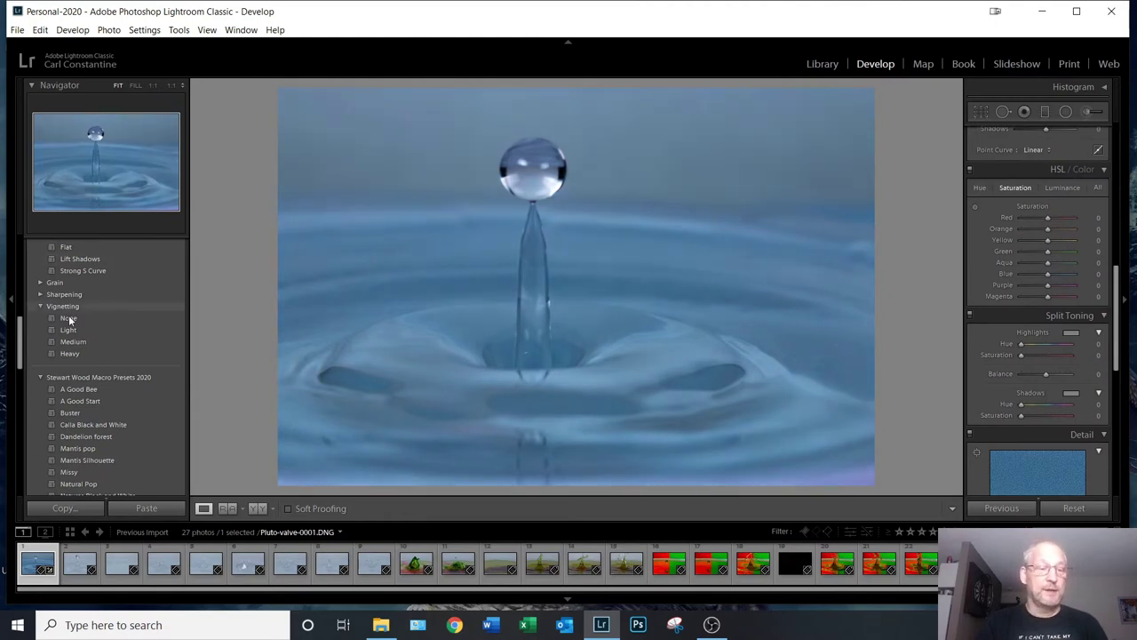
- Browse the Develop presets and apply Curve > Cross Process for a teal tone
drag(19, 335, 12, 249)
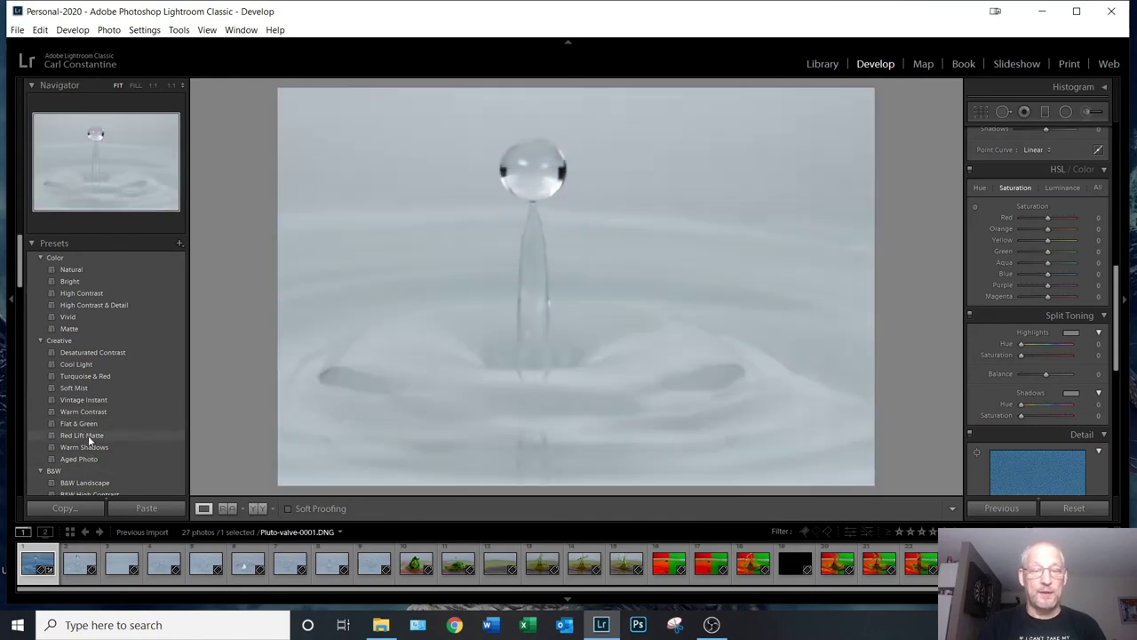
scroll(88, 456, down, 2)
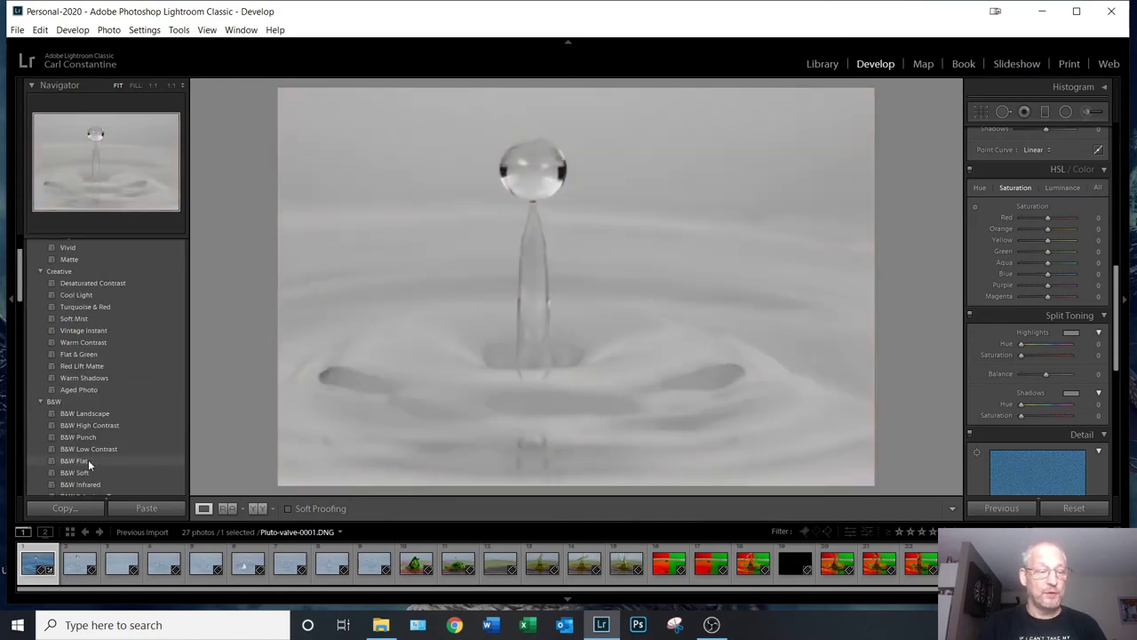
scroll(93, 413, down, 4)
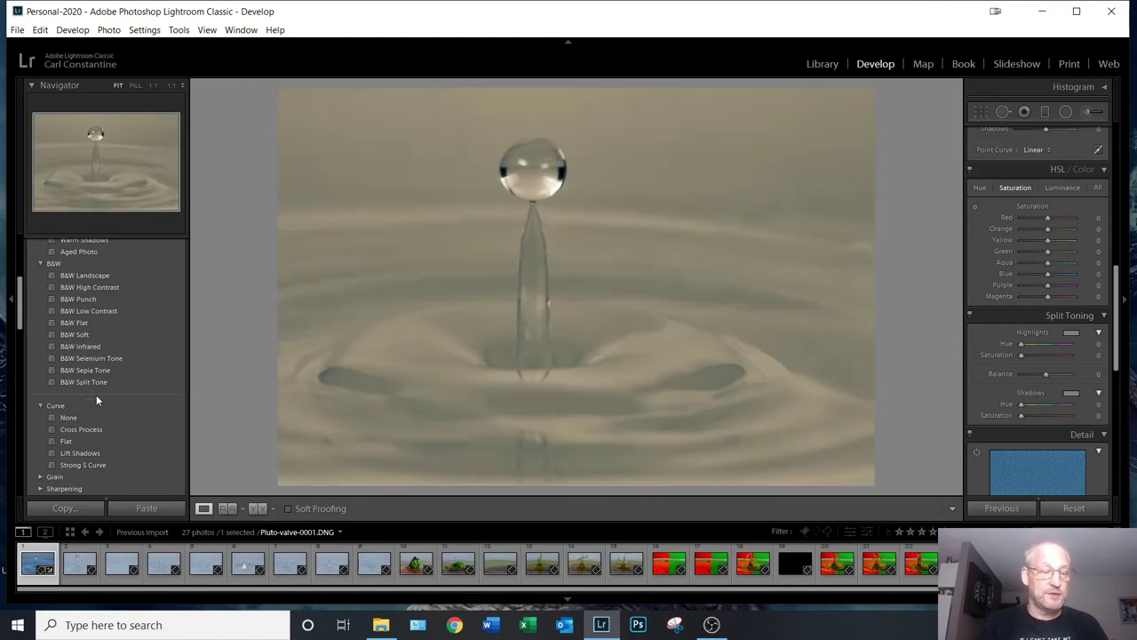
scroll(98, 395, down, 2)
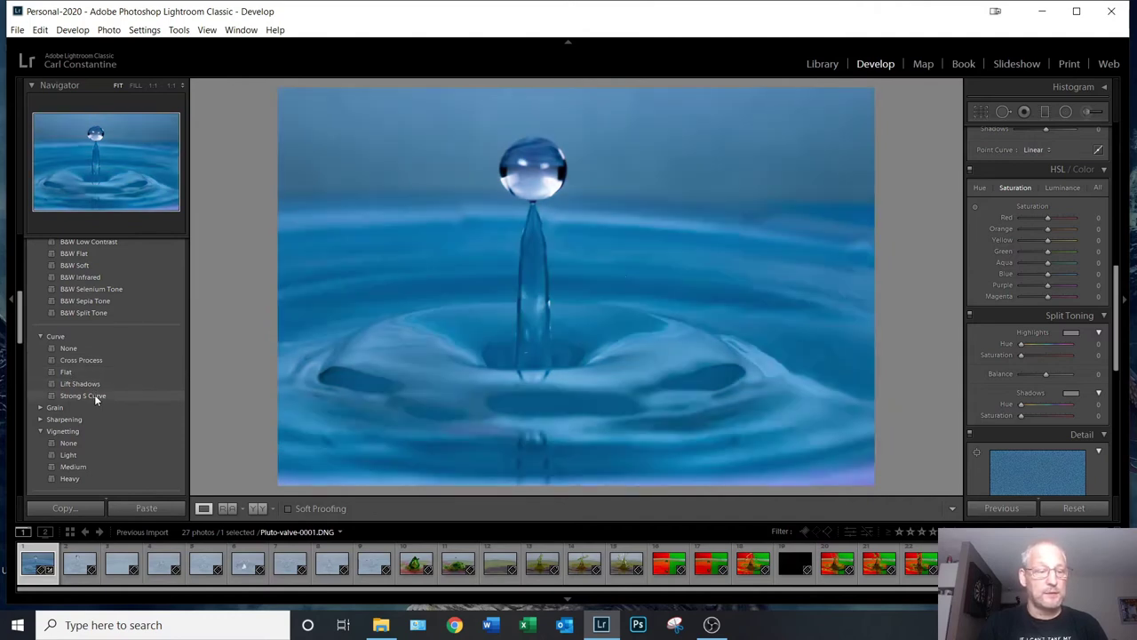
scroll(94, 394, down, 2)
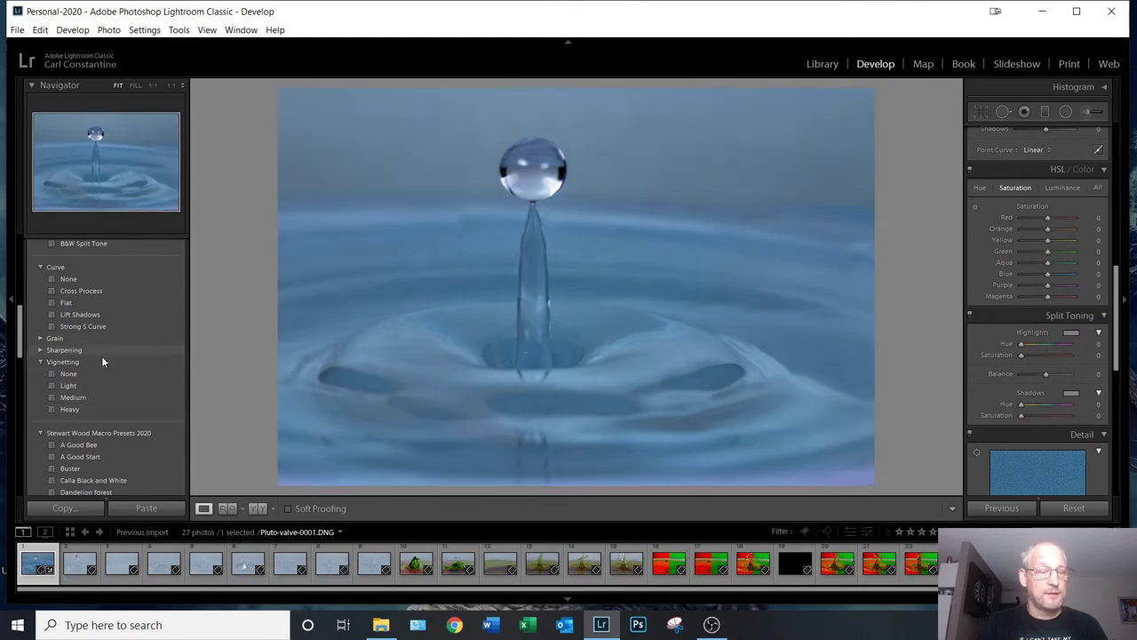
scroll(103, 360, down, 4)
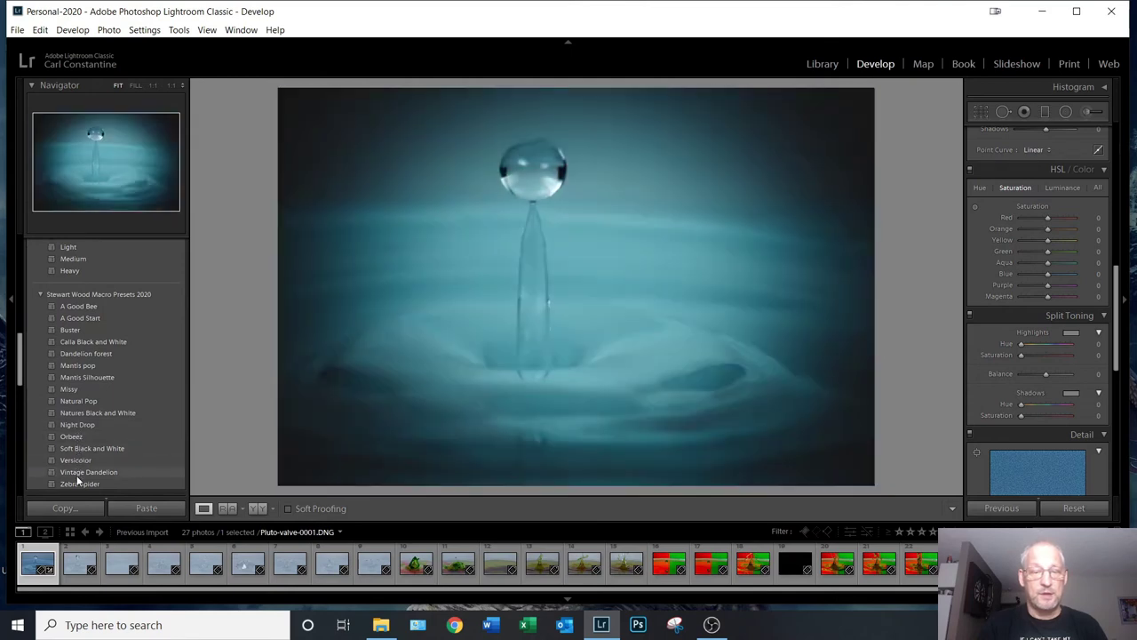
scroll(159, 390, up, 3)
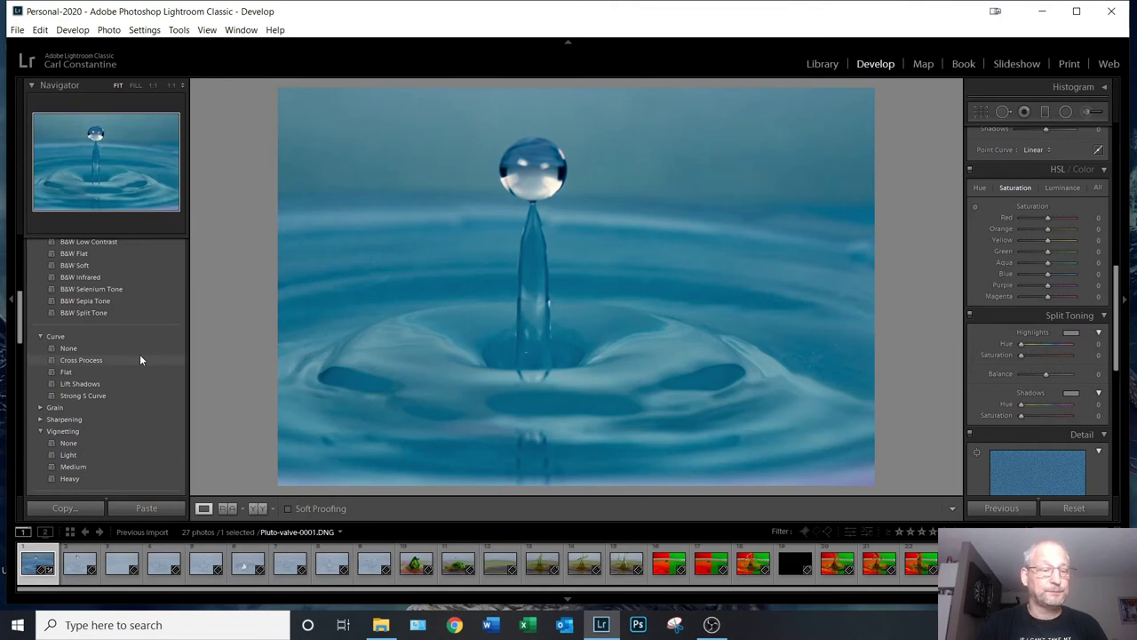
scroll(141, 354, up, 3)
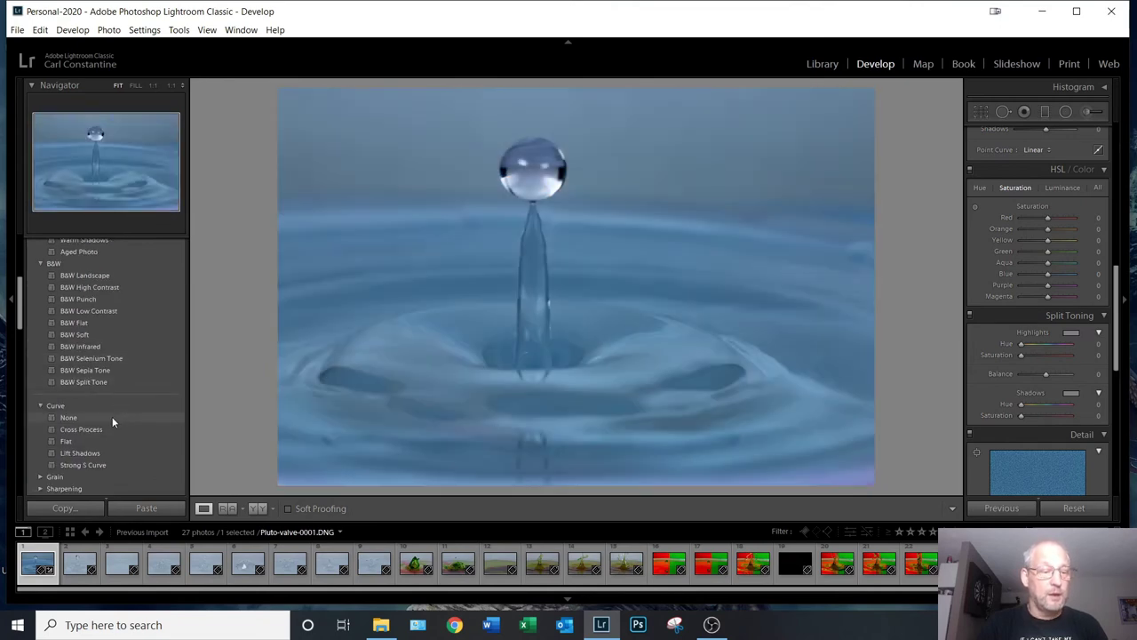
scroll(124, 382, up, 3)
scroll(124, 379, down, 3)
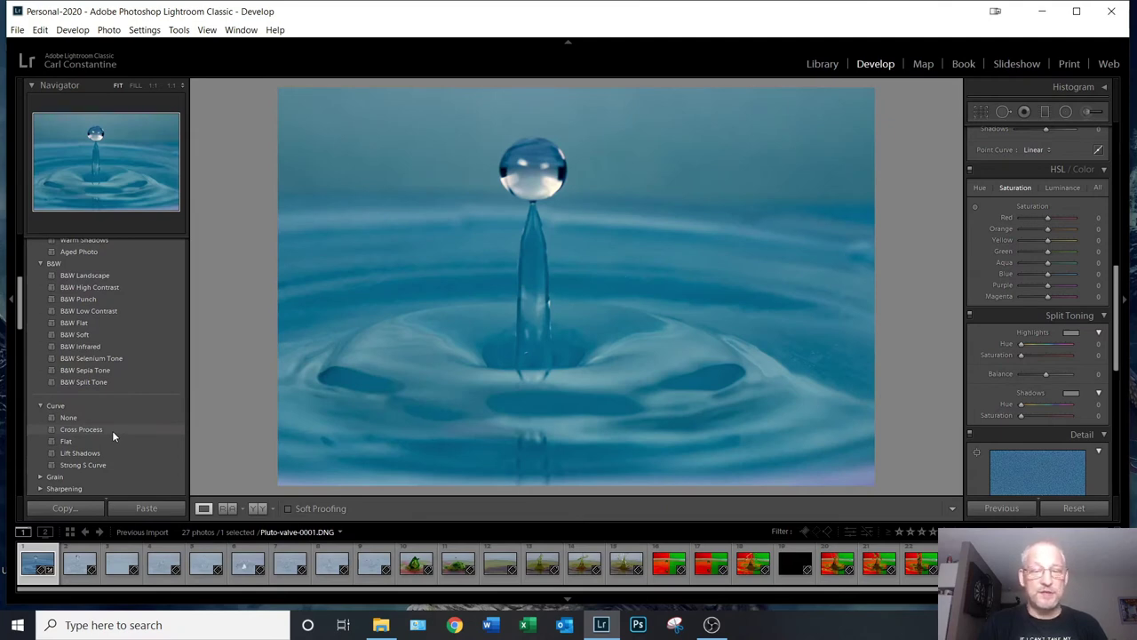
click(112, 430)
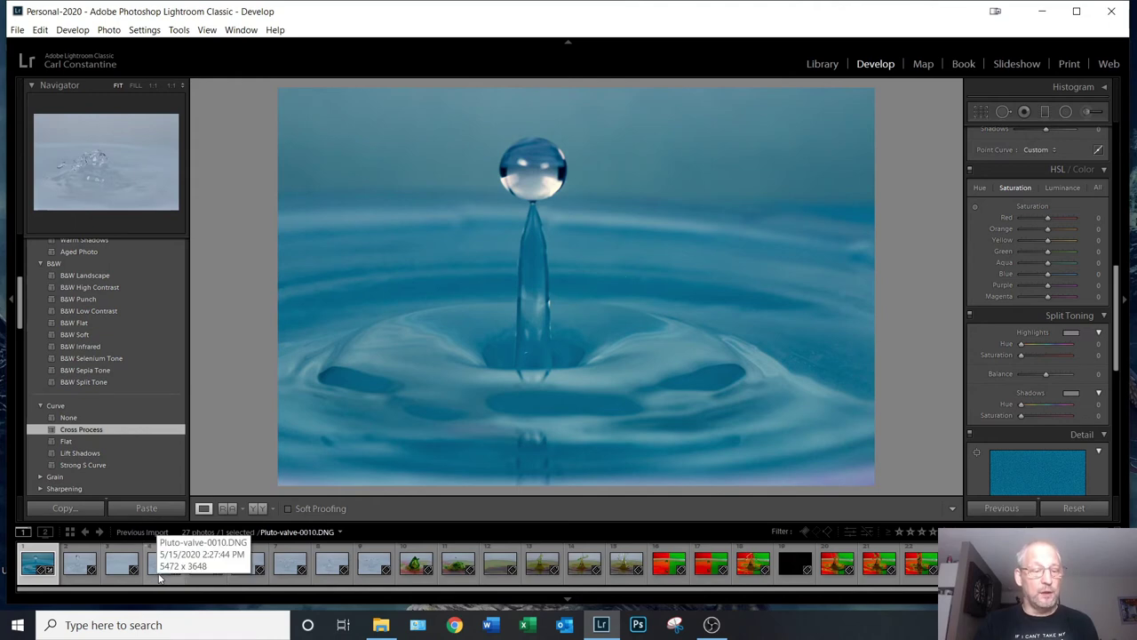
- Heal two background specks on splash photo Pluto-valve-0014, then view it in Library
click(203, 573)
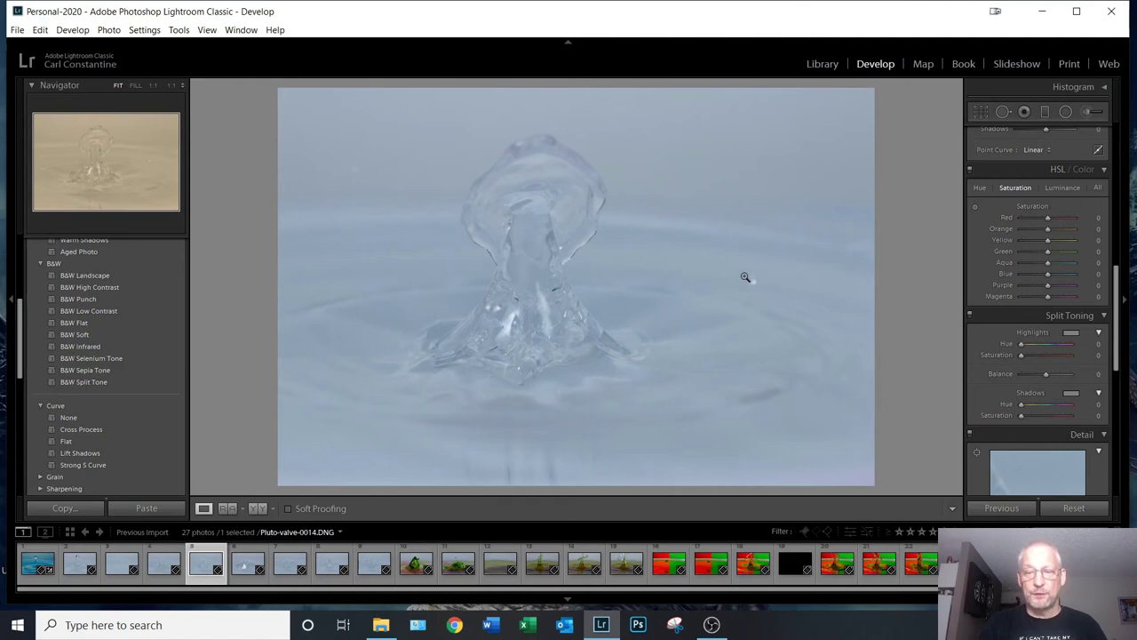
click(1004, 112)
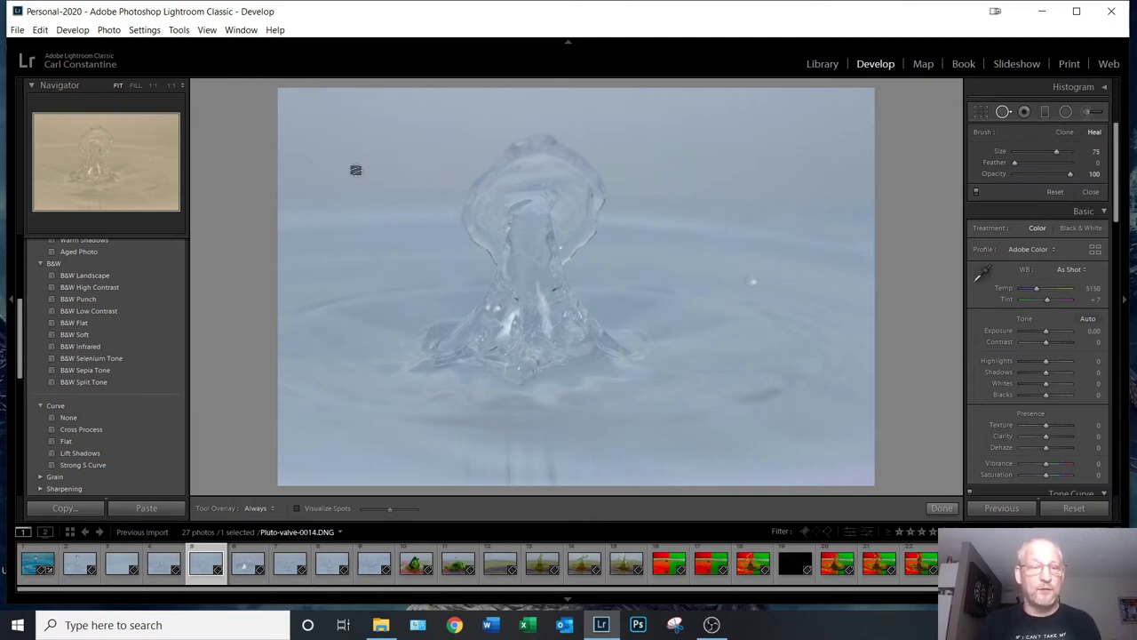
click(353, 169)
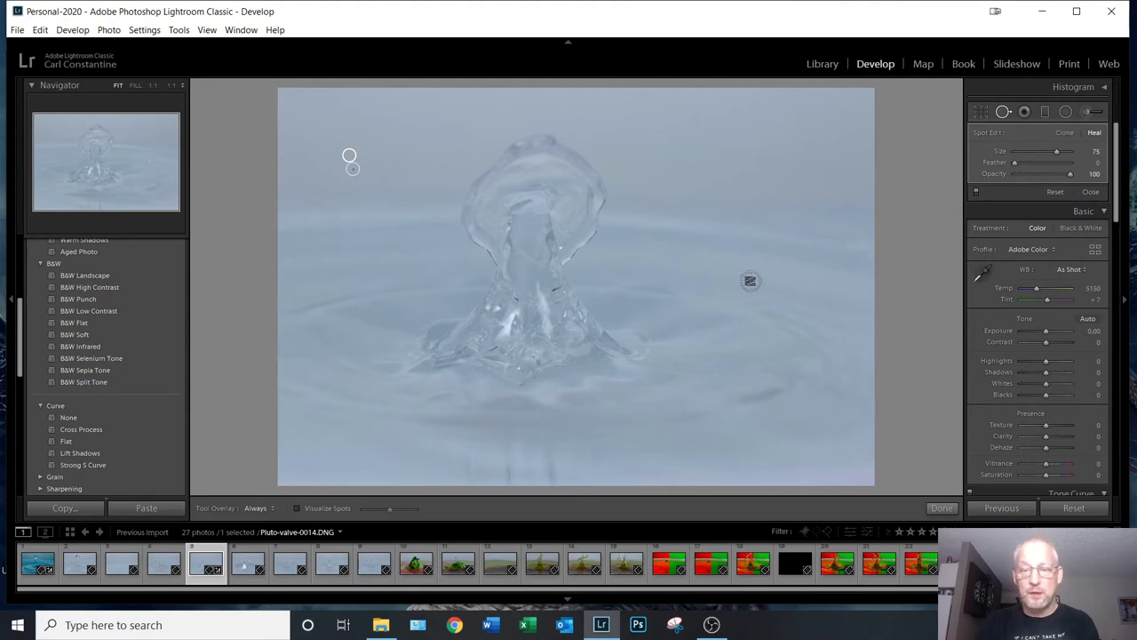
click(750, 281)
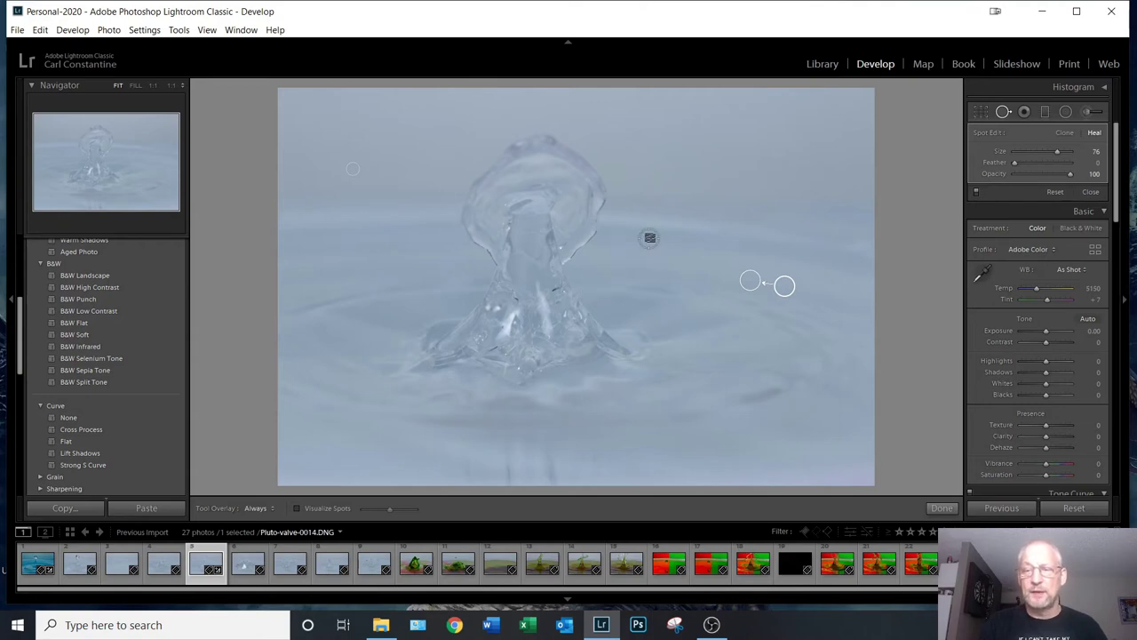
click(821, 65)
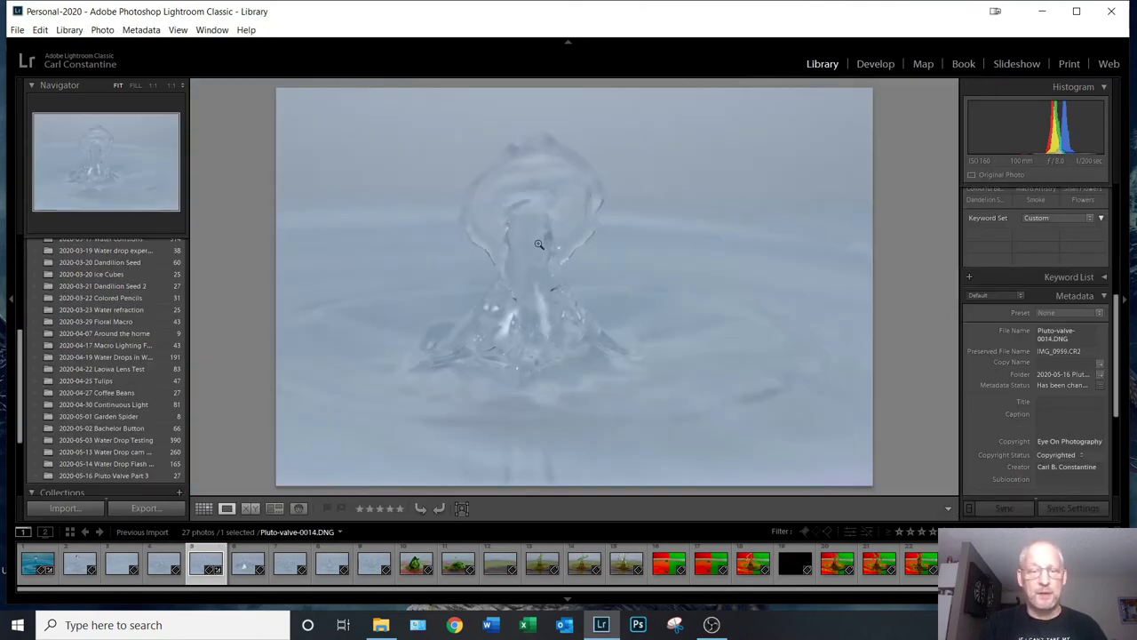
click(453, 277)
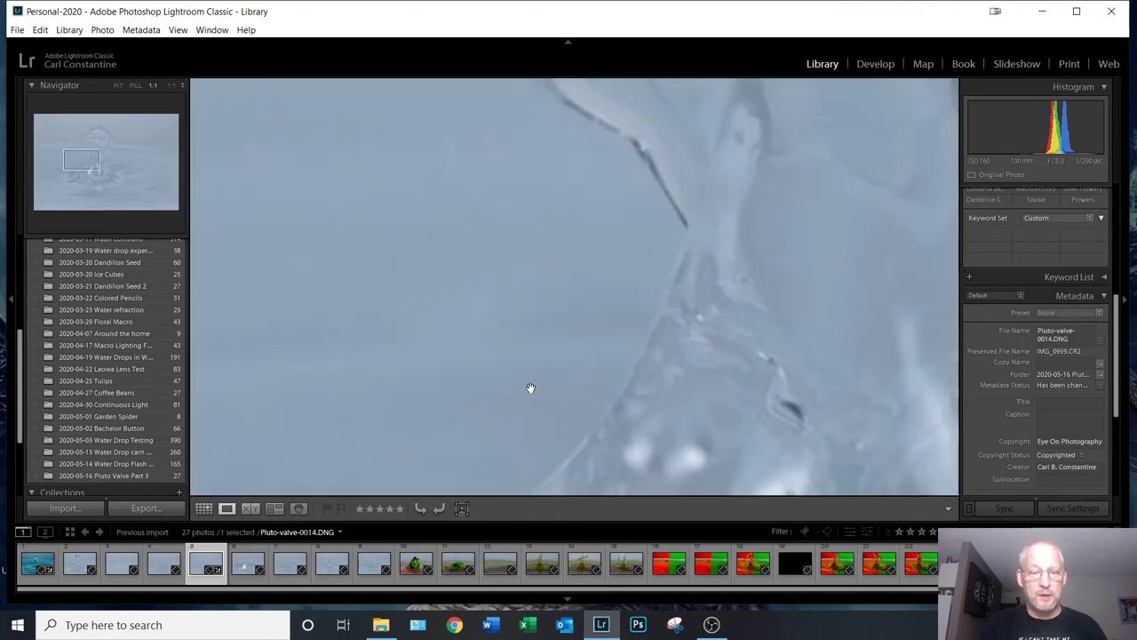
click(875, 65)
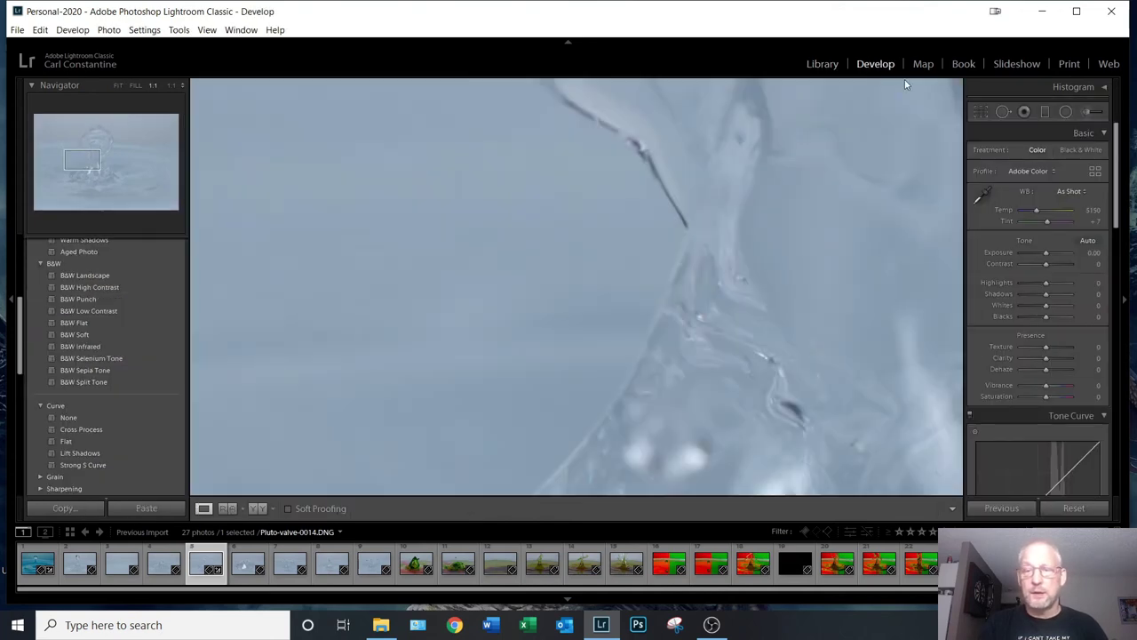
click(427, 392)
click(483, 399)
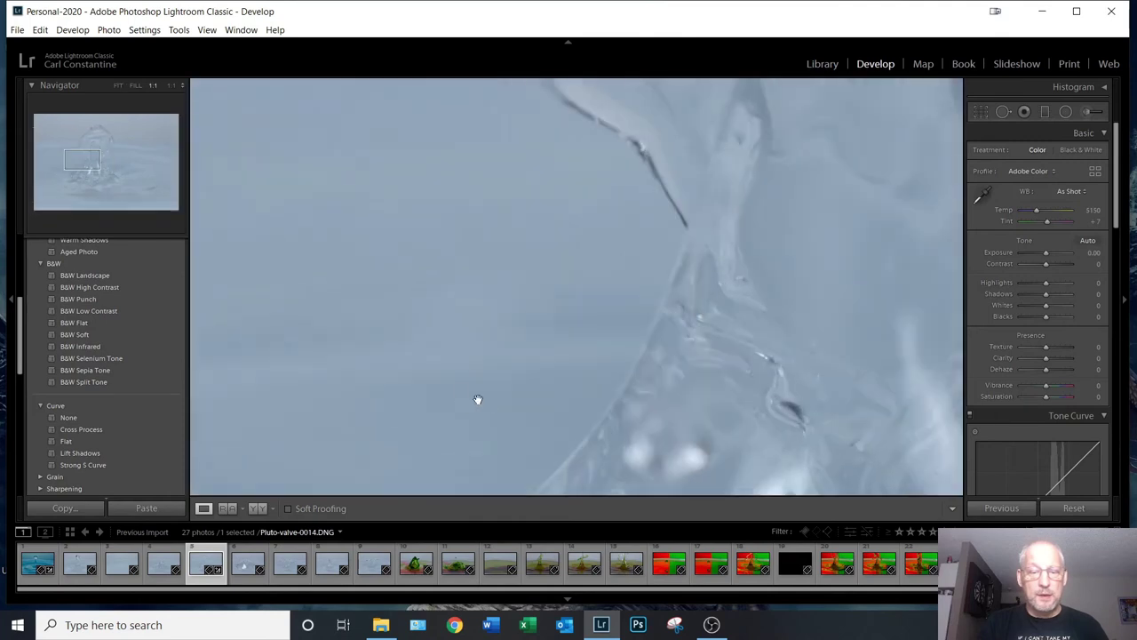
drag(454, 408, 567, 89)
drag(510, 262, 781, 341)
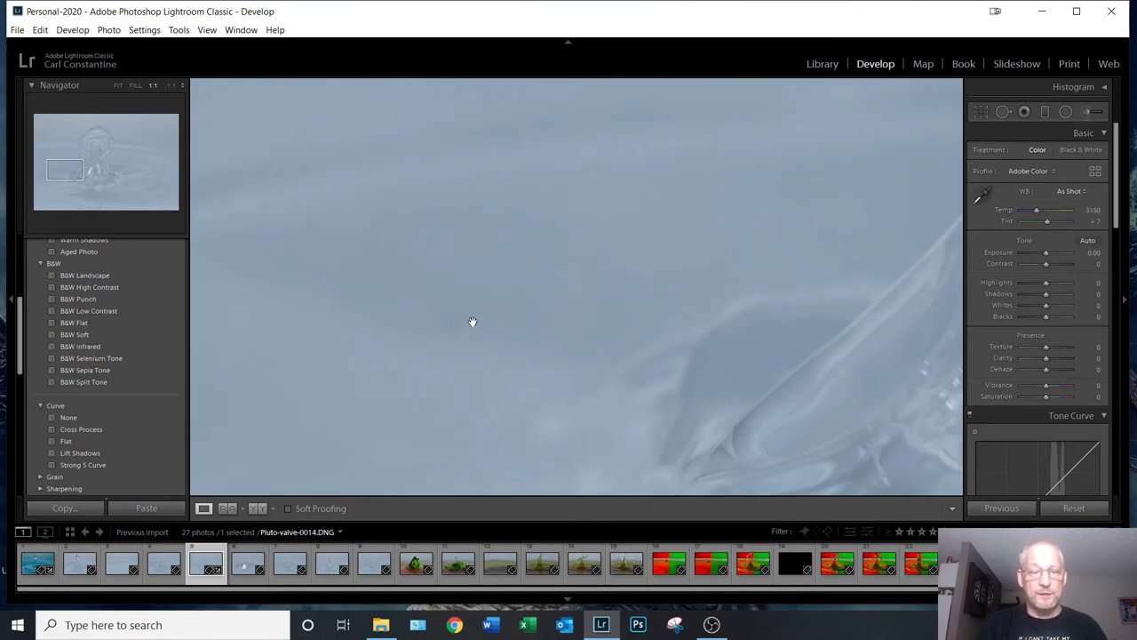
- Heal six dust spots on the water surface and smooth background with Spot Removal
click(1005, 112)
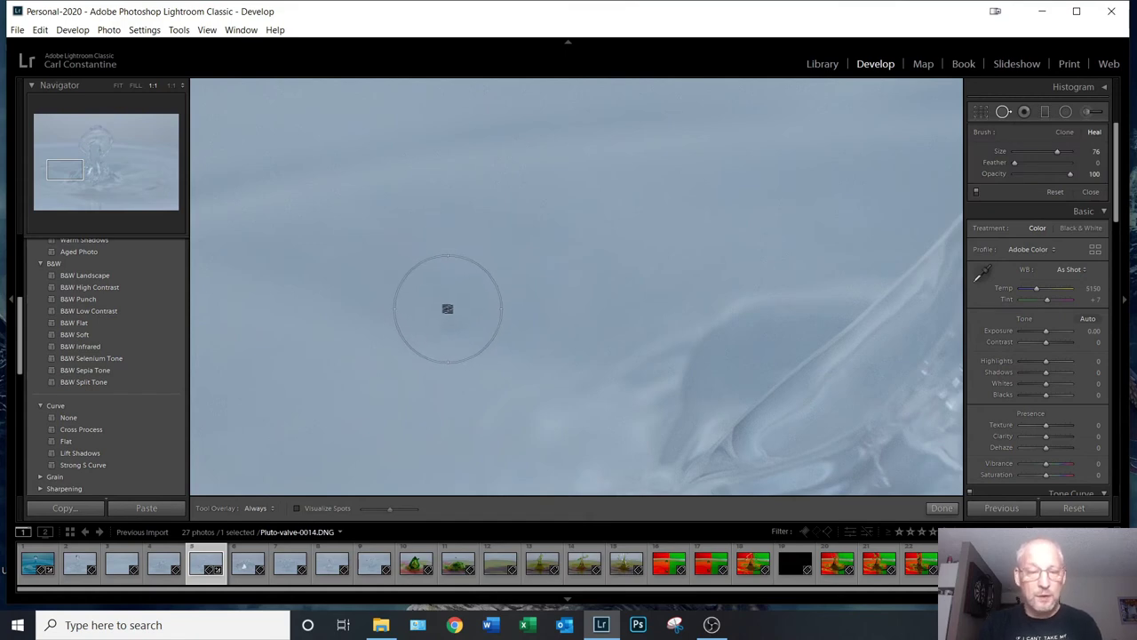
scroll(452, 317, down, 5)
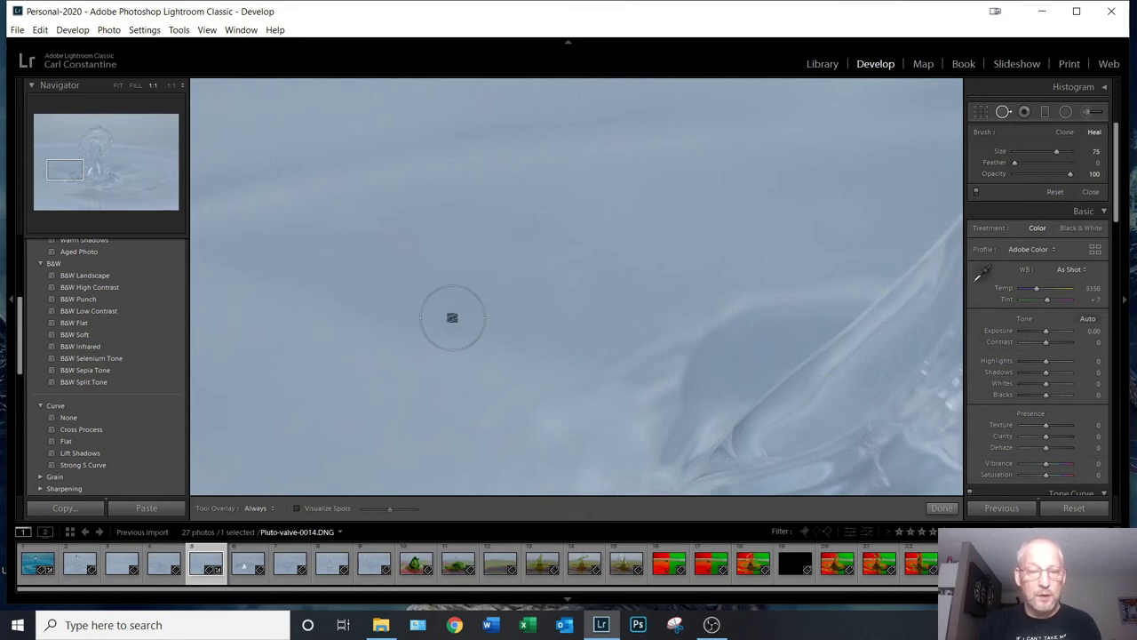
scroll(452, 325, down, 2)
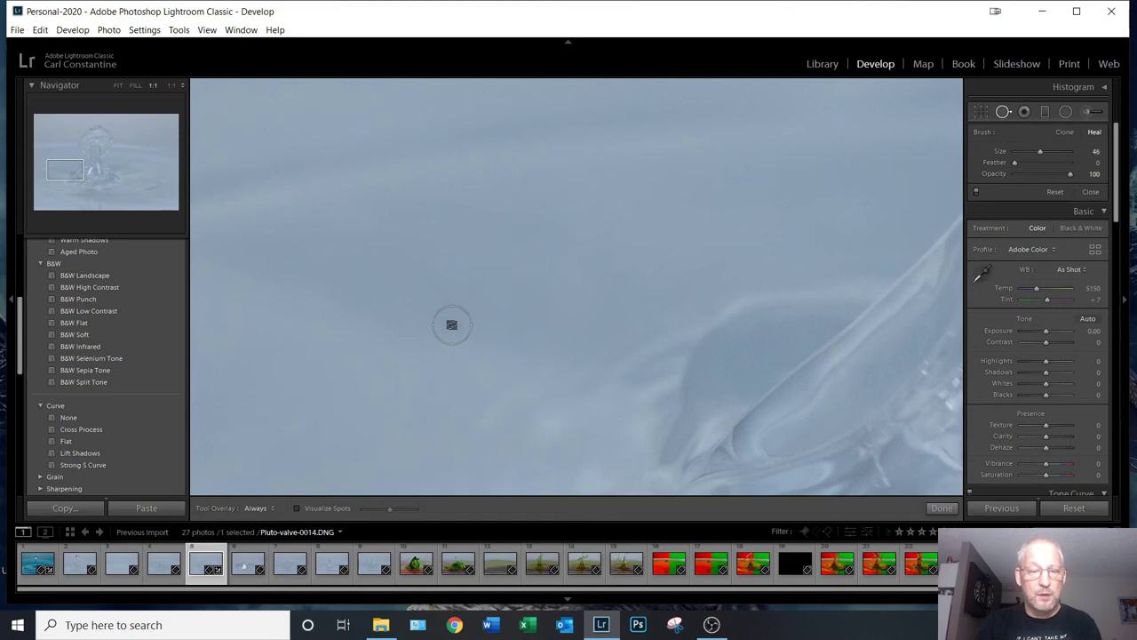
click(451, 325)
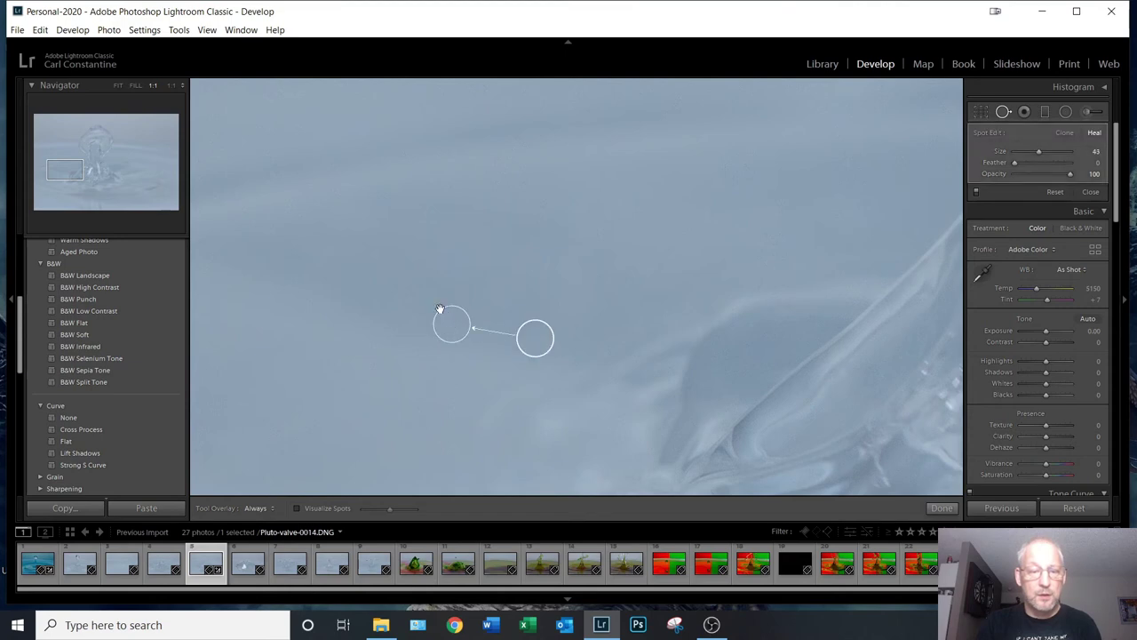
click(436, 299)
click(430, 346)
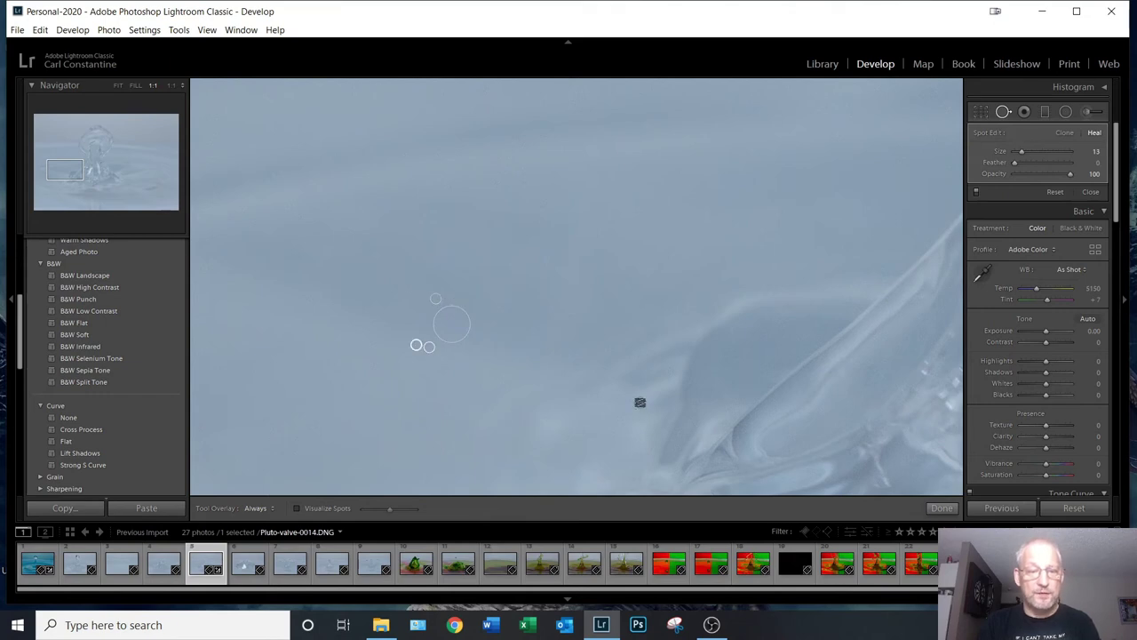
mouse_move(625, 429)
mouse_down()
mouse_move(604, 322)
mouse_move(599, 125)
mouse_up()
mouse_move(362, 295)
mouse_down()
mouse_move(505, 367)
mouse_move(663, 399)
mouse_up()
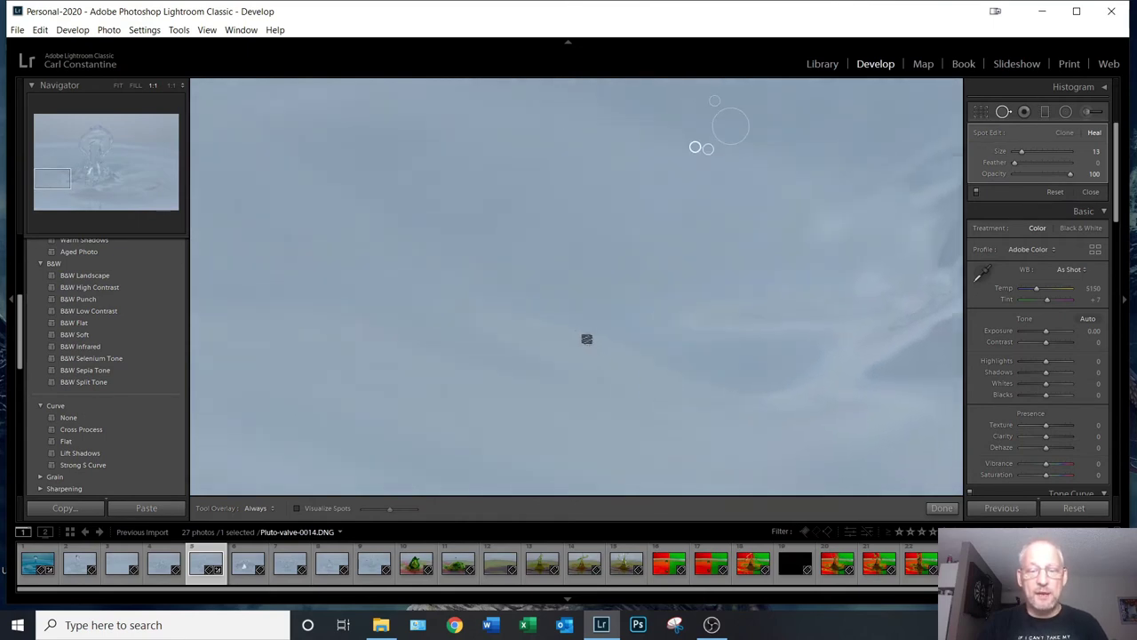
click(580, 334)
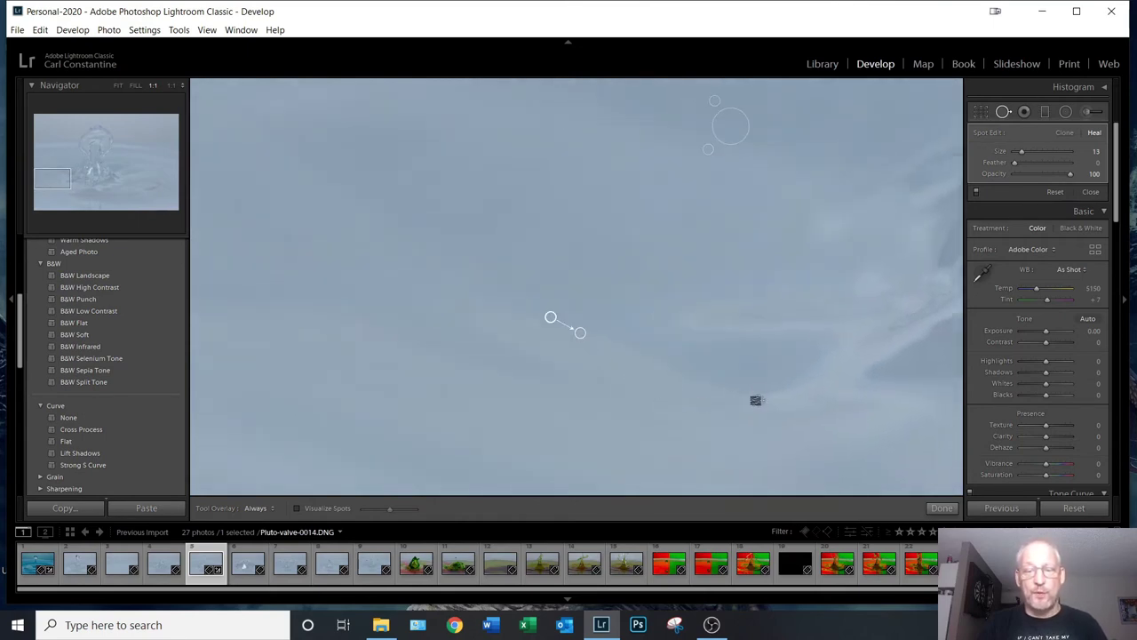
click(430, 346)
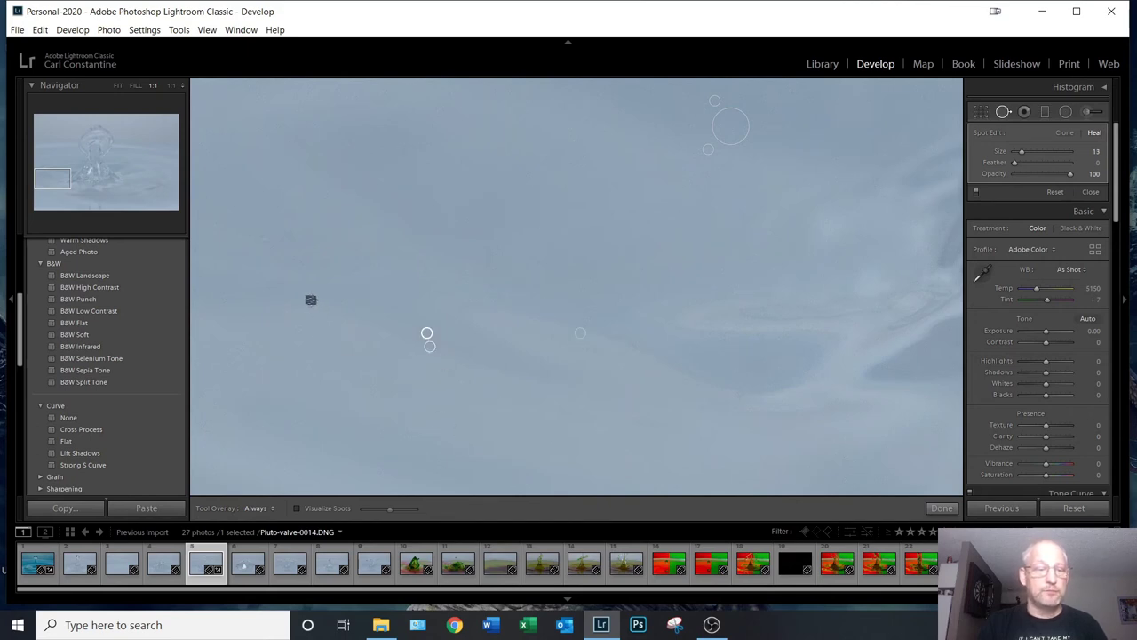
click(264, 237)
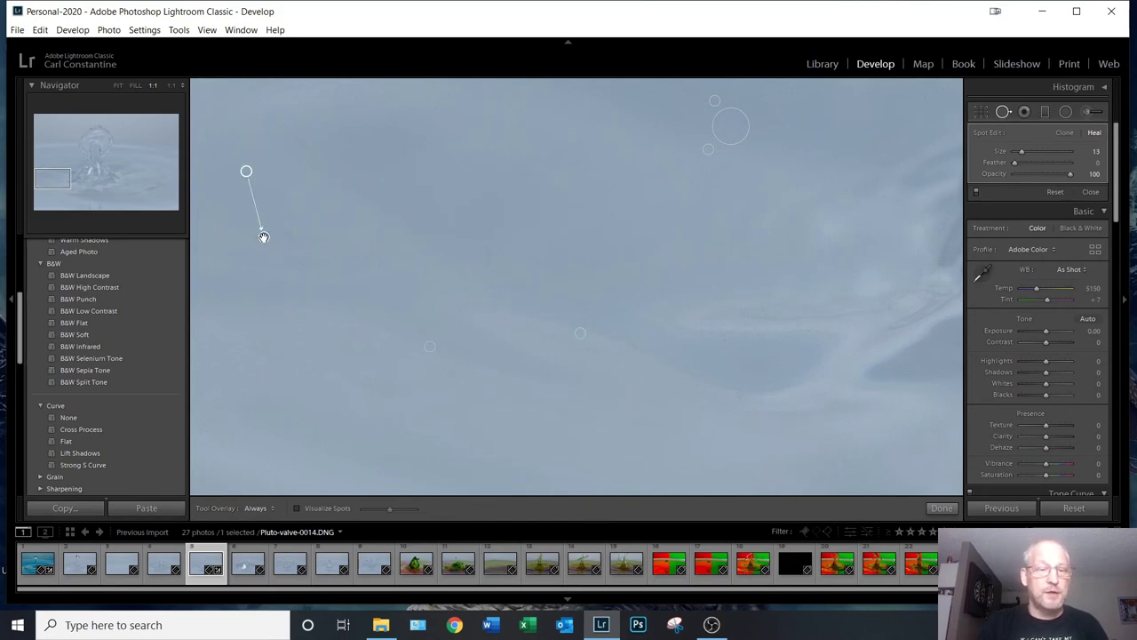
- Pan along the top and right edges of the photo at 1:1, checking for dust
mouse_move(392, 281)
mouse_down()
mouse_move(477, 360)
mouse_move(470, 412)
mouse_move(464, 386)
mouse_up()
mouse_move(459, 203)
mouse_down()
mouse_move(427, 362)
mouse_move(465, 414)
mouse_move(474, 396)
mouse_up()
drag(567, 241, 553, 409)
drag(510, 165, 489, 368)
mouse_move(505, 198)
mouse_down()
mouse_move(560, 333)
mouse_move(528, 375)
mouse_move(524, 406)
mouse_up()
drag(488, 163, 469, 383)
drag(520, 147, 234, 191)
drag(786, 192, 470, 151)
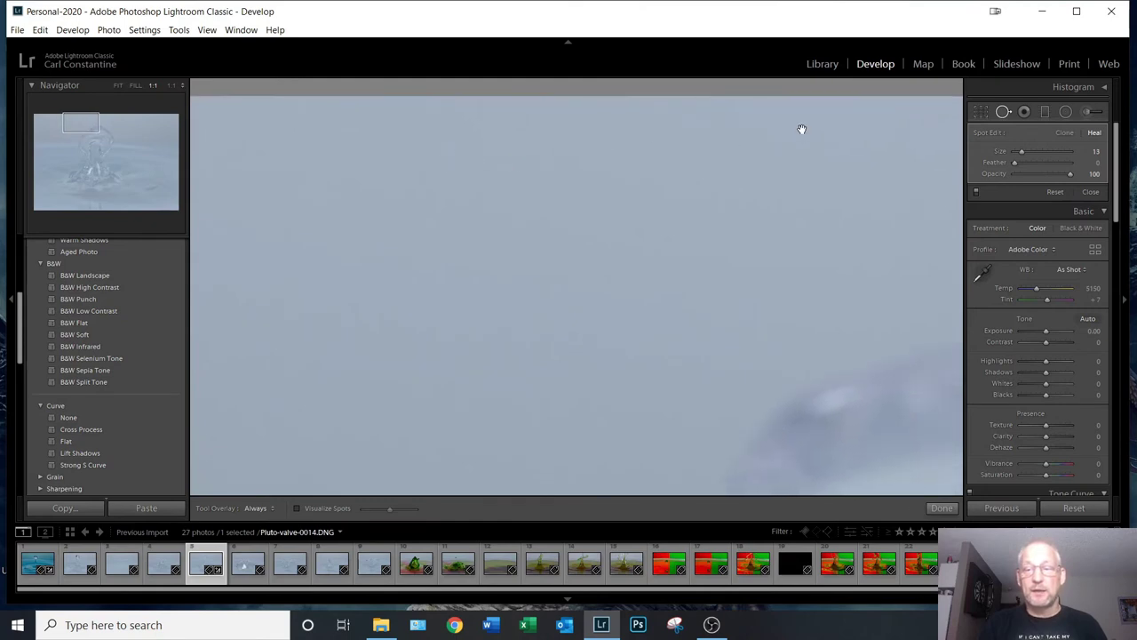
drag(805, 143, 296, 138)
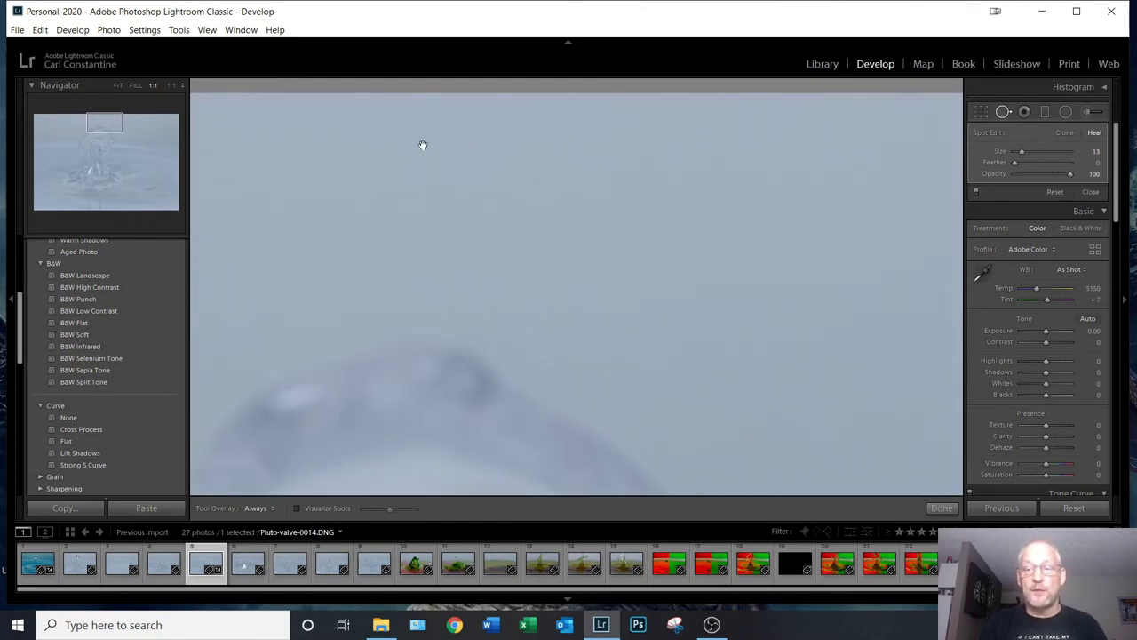
drag(823, 157, 201, 157)
drag(752, 184, 330, 160)
drag(863, 192, 678, 105)
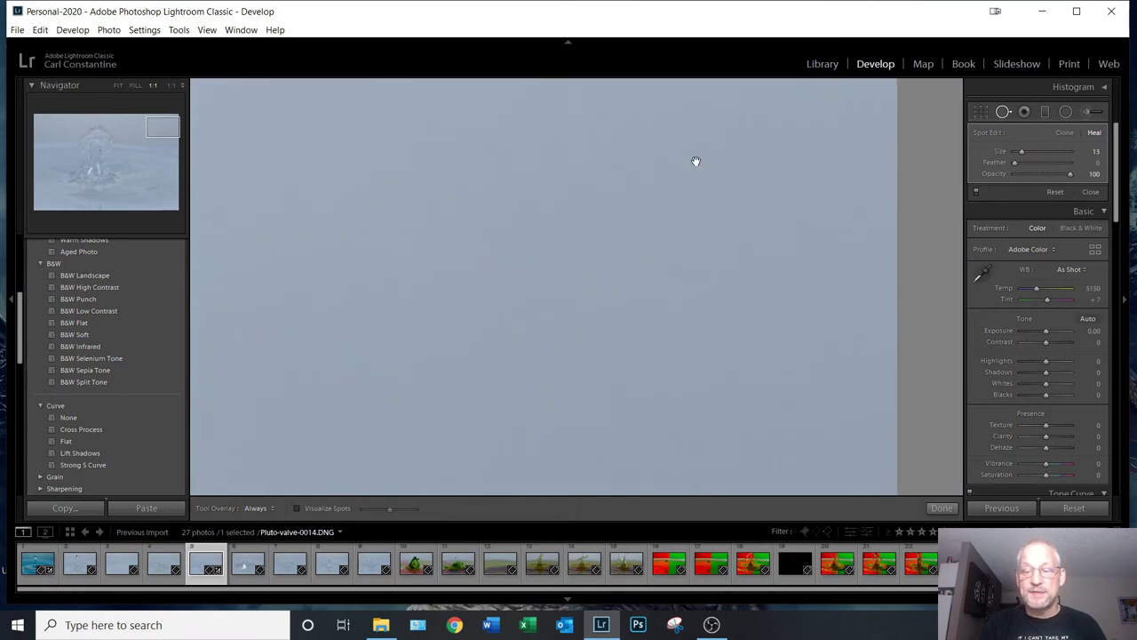
drag(767, 369, 782, 157)
drag(774, 307, 762, 154)
drag(744, 397, 759, 160)
drag(753, 411, 776, 178)
drag(742, 362, 759, 186)
drag(736, 371, 731, 144)
drag(720, 353, 732, 222)
- Scan the bottom edge, the splash column and remaining background for dust spots
drag(607, 382, 858, 373)
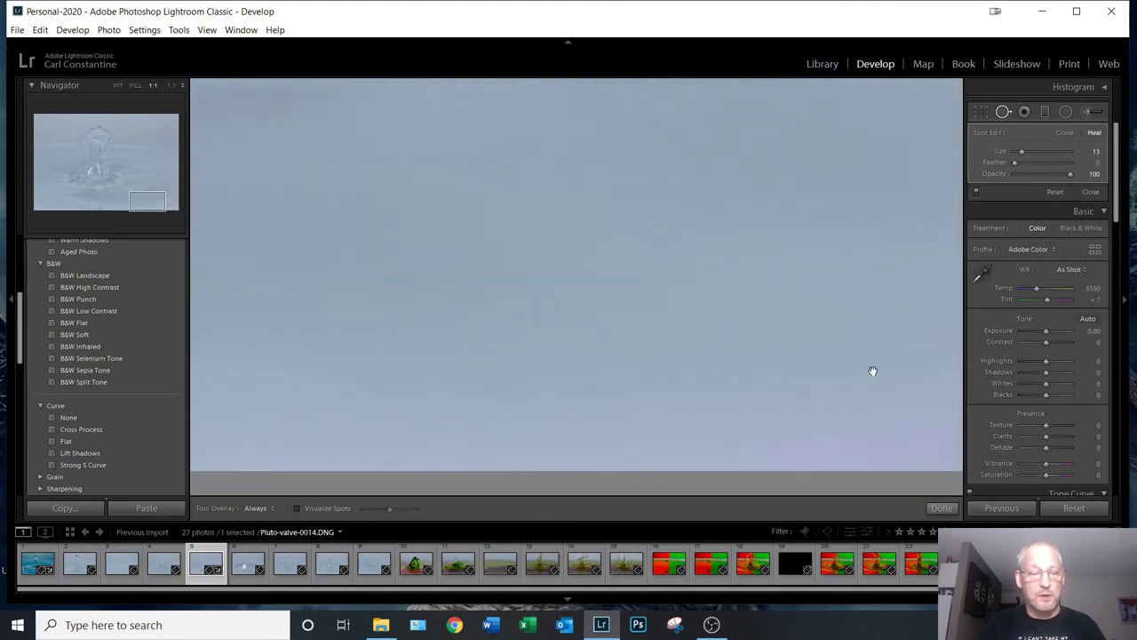
drag(418, 371, 597, 380)
drag(378, 379, 767, 377)
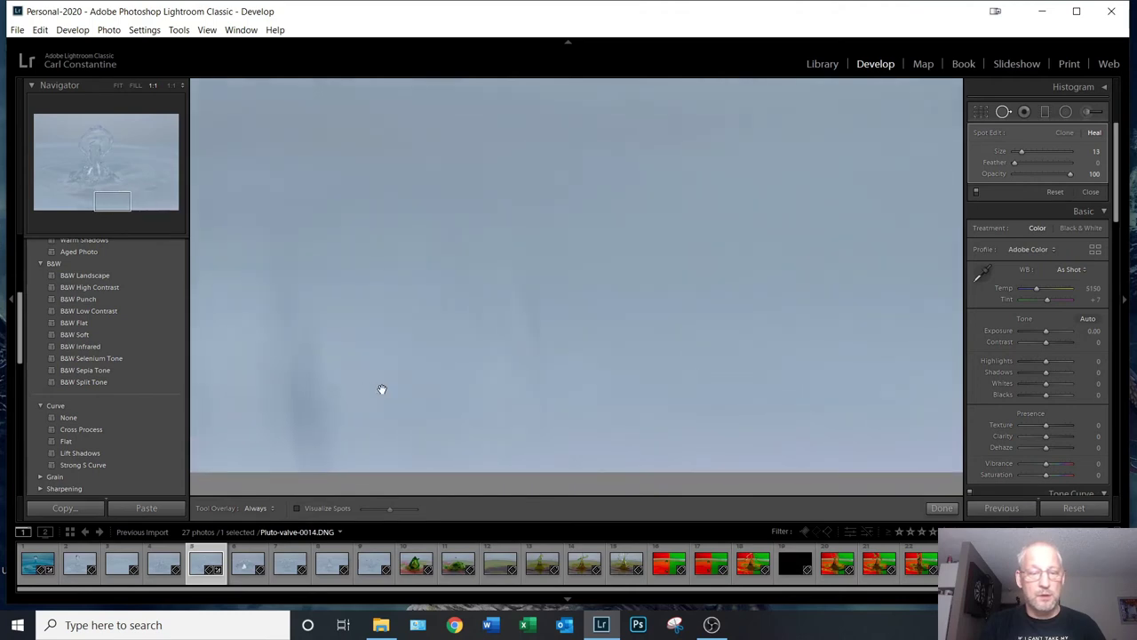
drag(361, 388, 634, 388)
drag(477, 391, 647, 393)
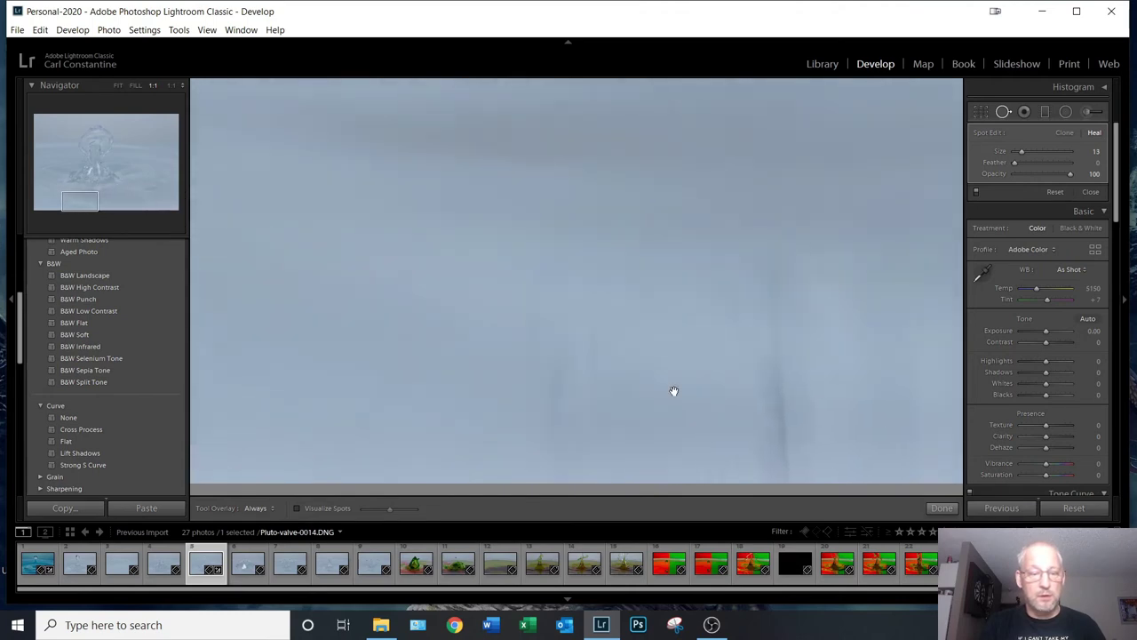
drag(400, 381, 794, 381)
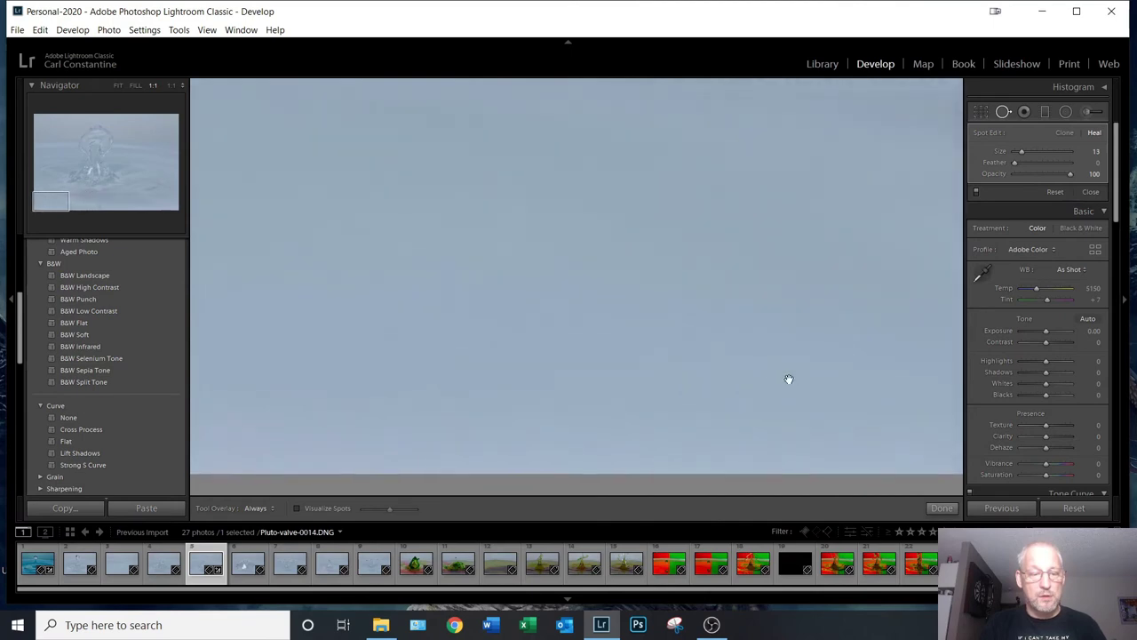
drag(566, 310, 368, 467)
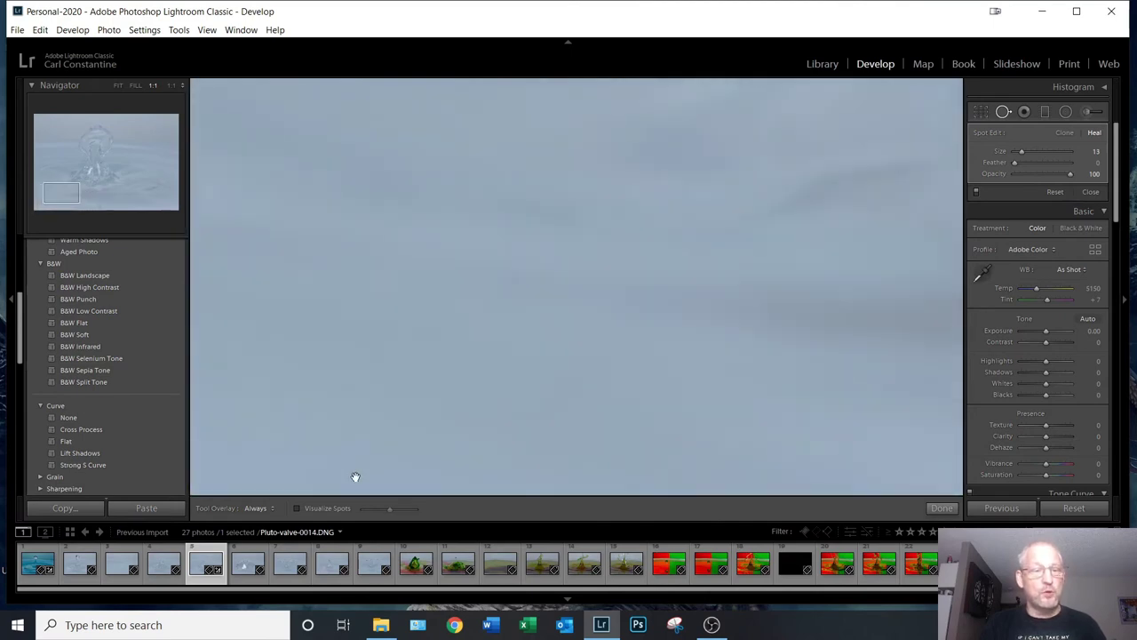
drag(758, 203, 498, 468)
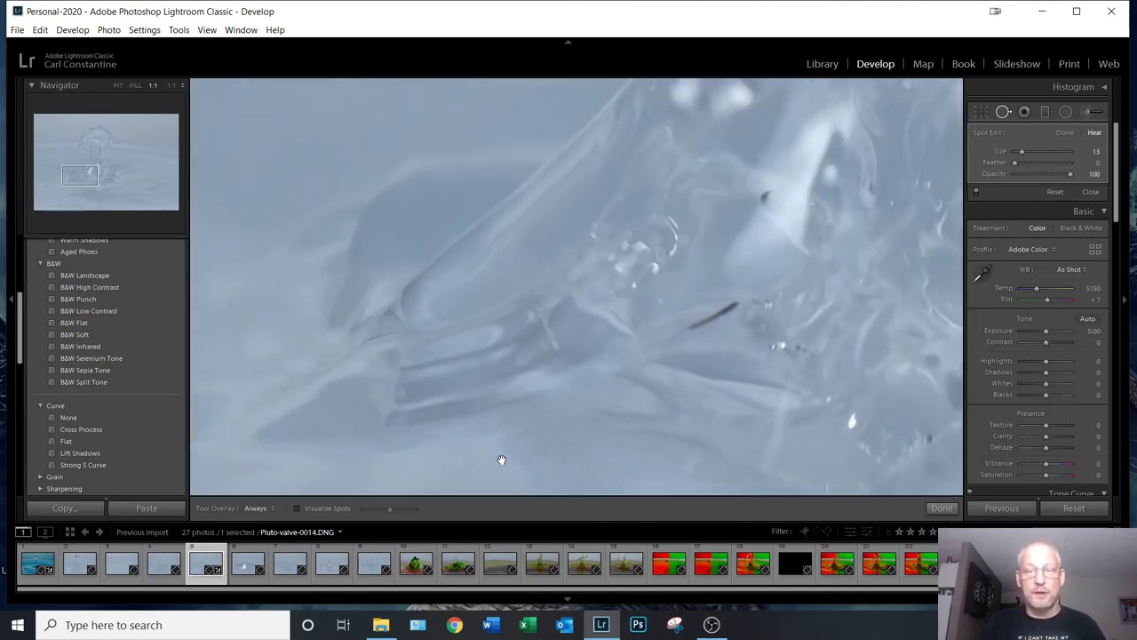
drag(799, 229, 501, 409)
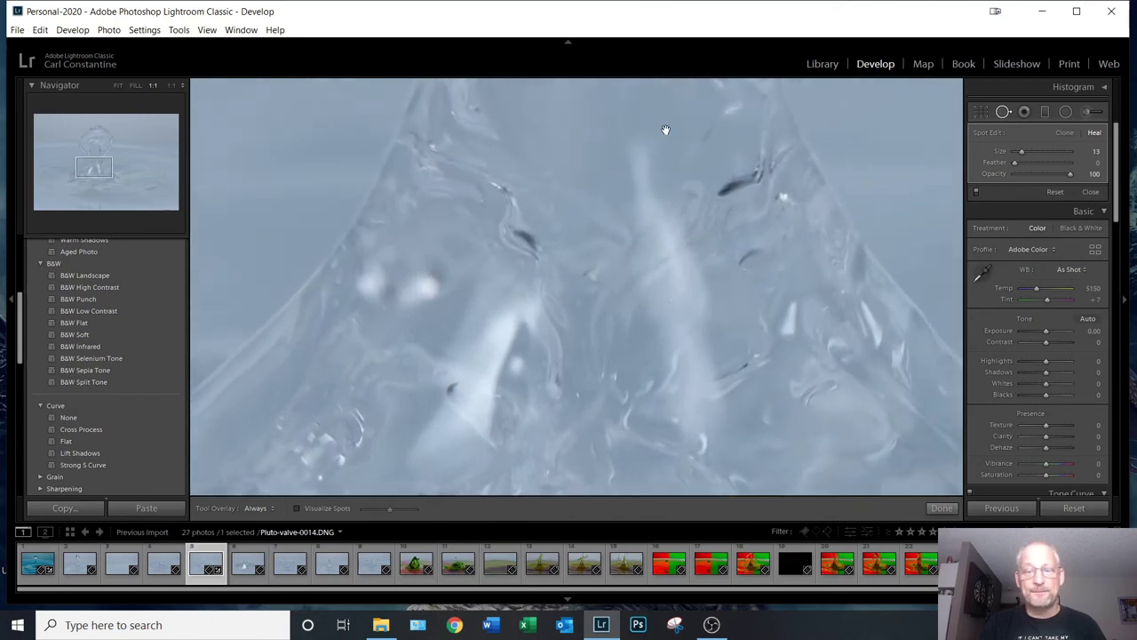
drag(597, 135, 544, 402)
drag(546, 231, 542, 328)
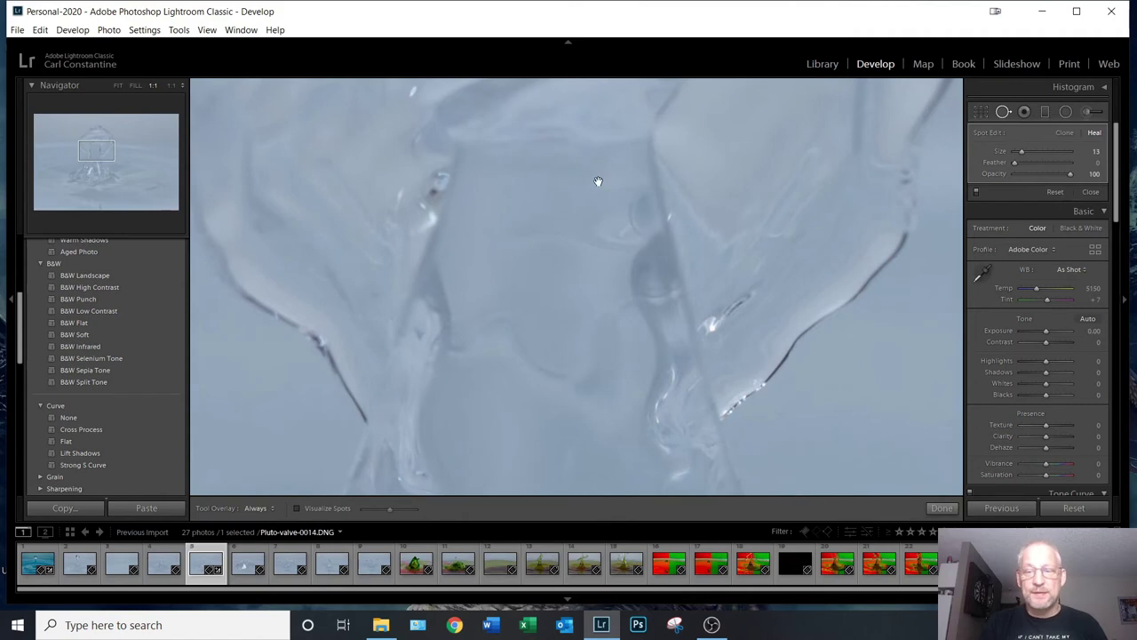
drag(548, 403, 545, 110)
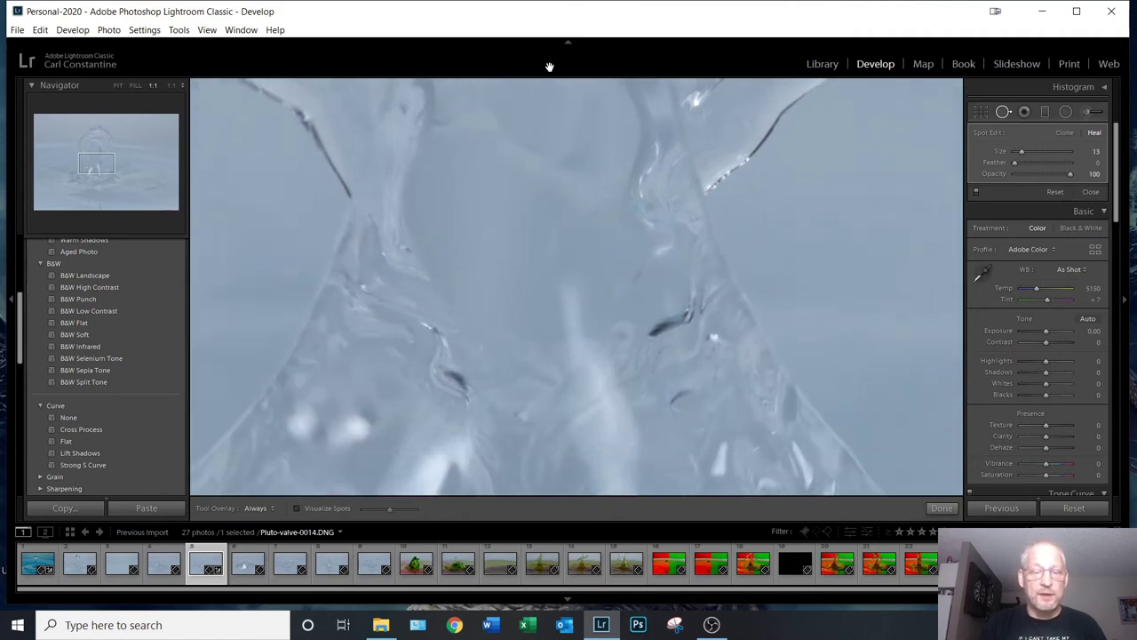
drag(592, 317, 516, 79)
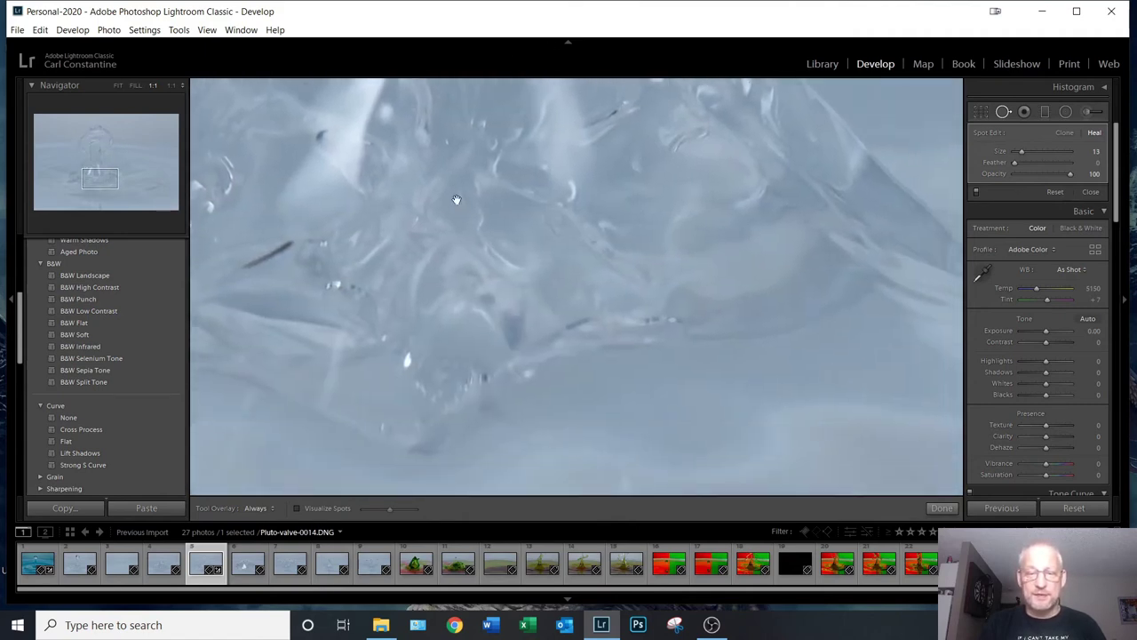
drag(400, 233, 726, 314)
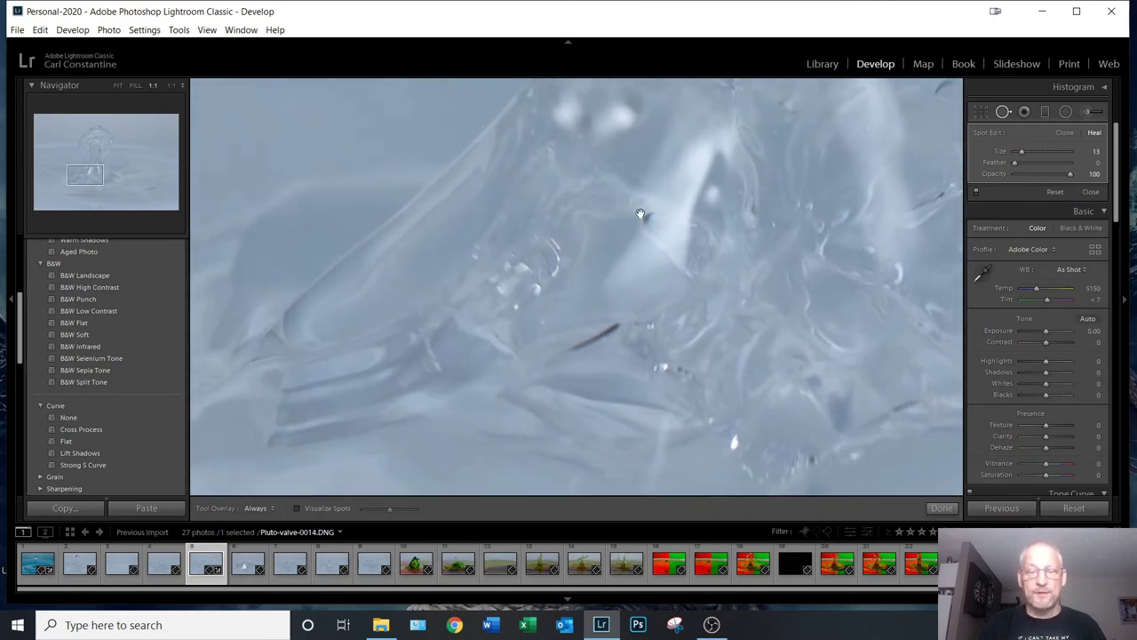
drag(432, 305, 376, 386)
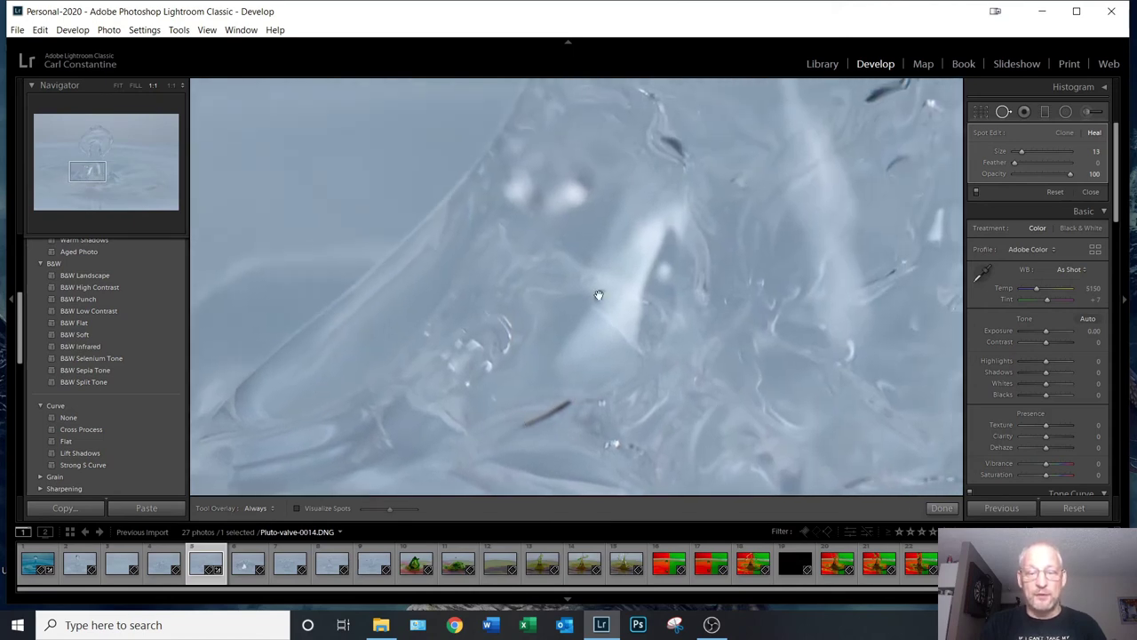
mouse_move(794, 127)
mouse_down()
mouse_move(625, 246)
mouse_move(465, 335)
mouse_move(479, 399)
mouse_up()
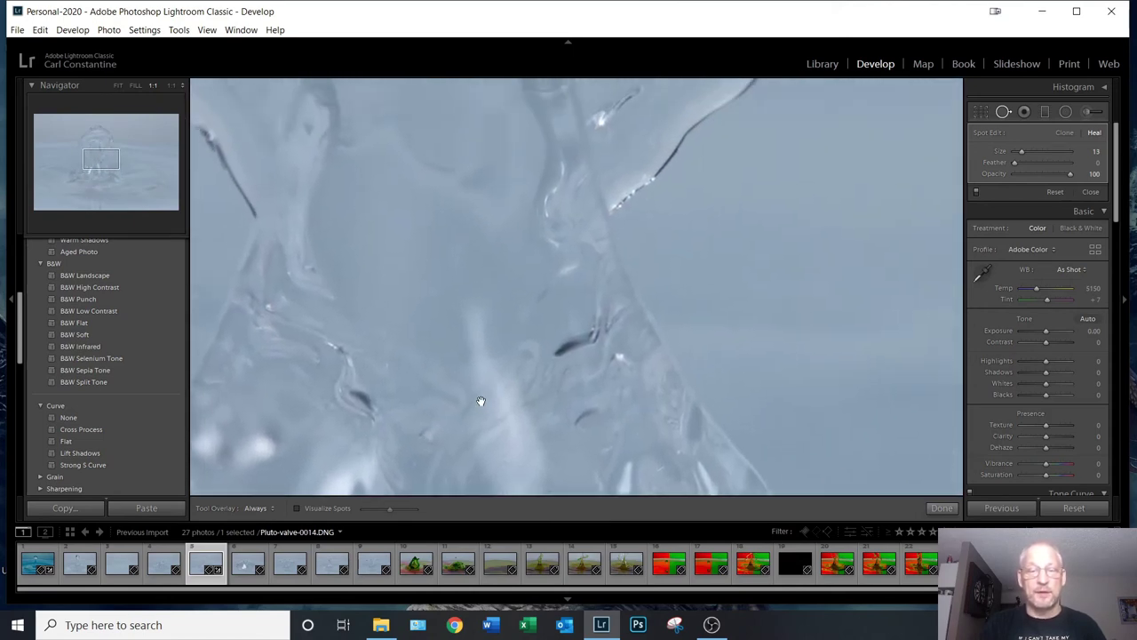
drag(488, 151, 533, 368)
drag(512, 192, 556, 386)
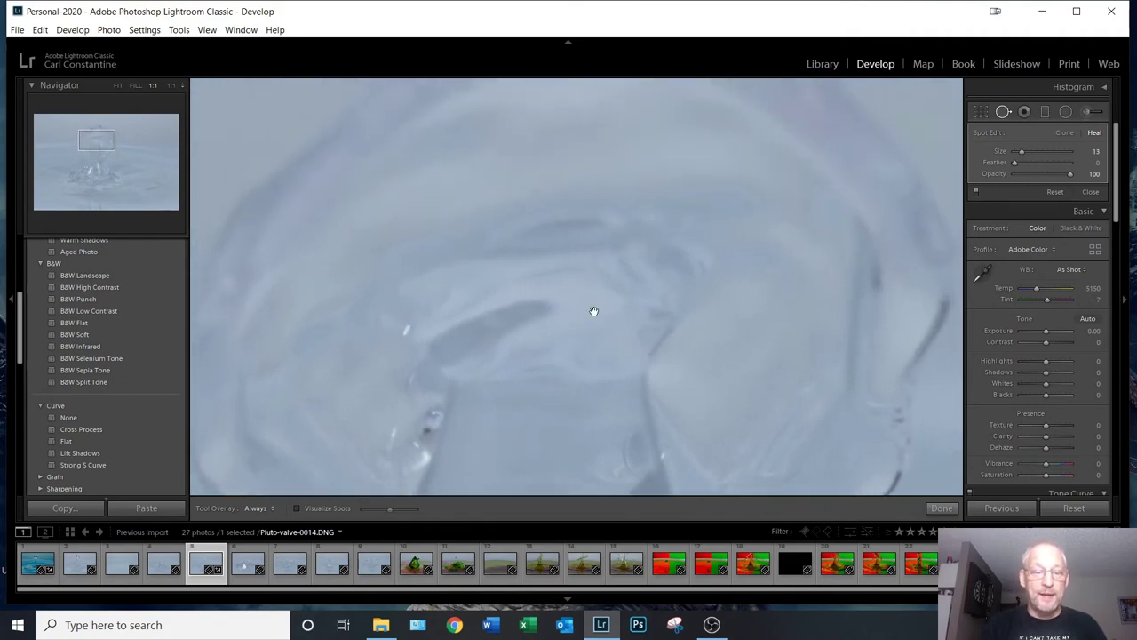
drag(714, 226, 719, 424)
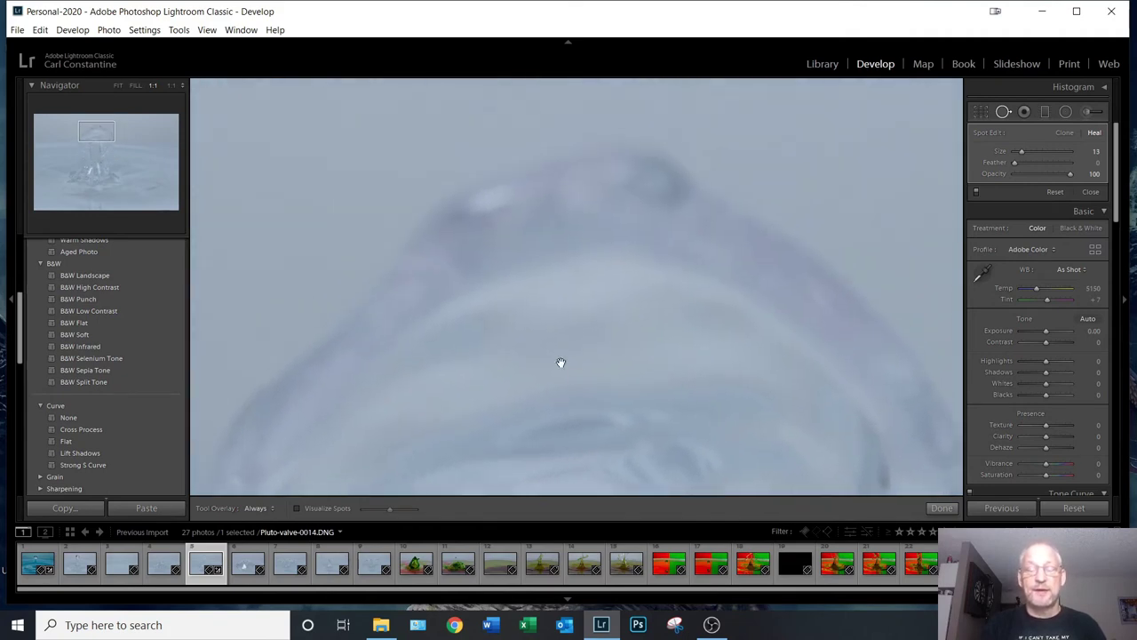
drag(553, 340, 673, 104)
drag(688, 417, 723, 152)
drag(360, 376, 477, 97)
drag(399, 386, 535, 158)
drag(500, 294, 630, 188)
drag(863, 241, 591, 357)
drag(782, 201, 365, 419)
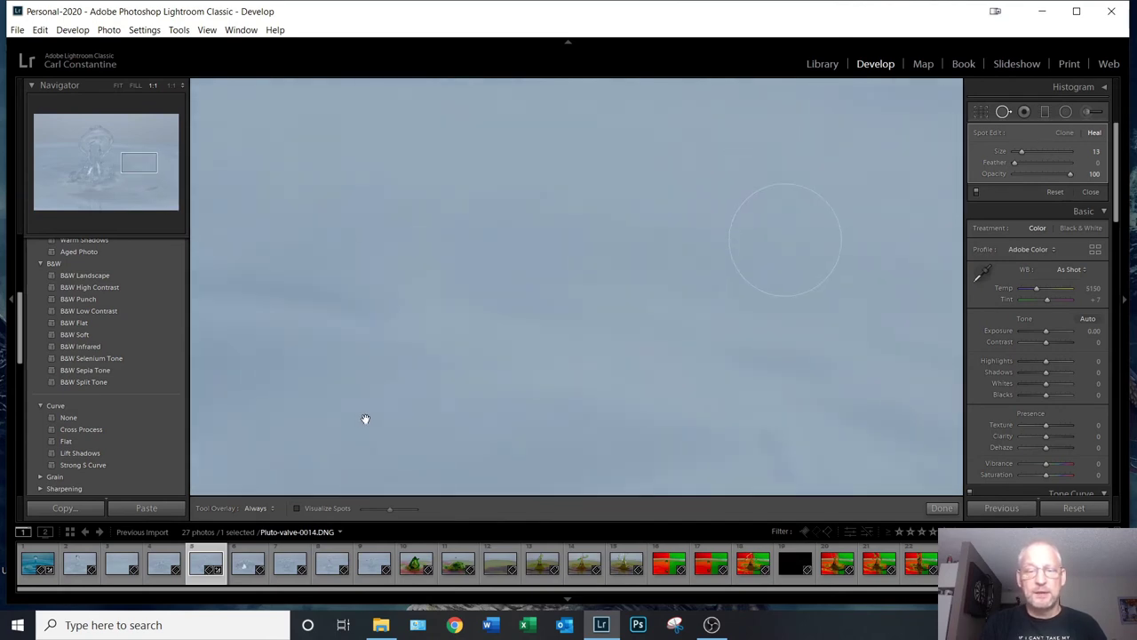
- Close Spot Removal and toggle between Fit and 1:1 zoom to inspect the splash
click(1004, 113)
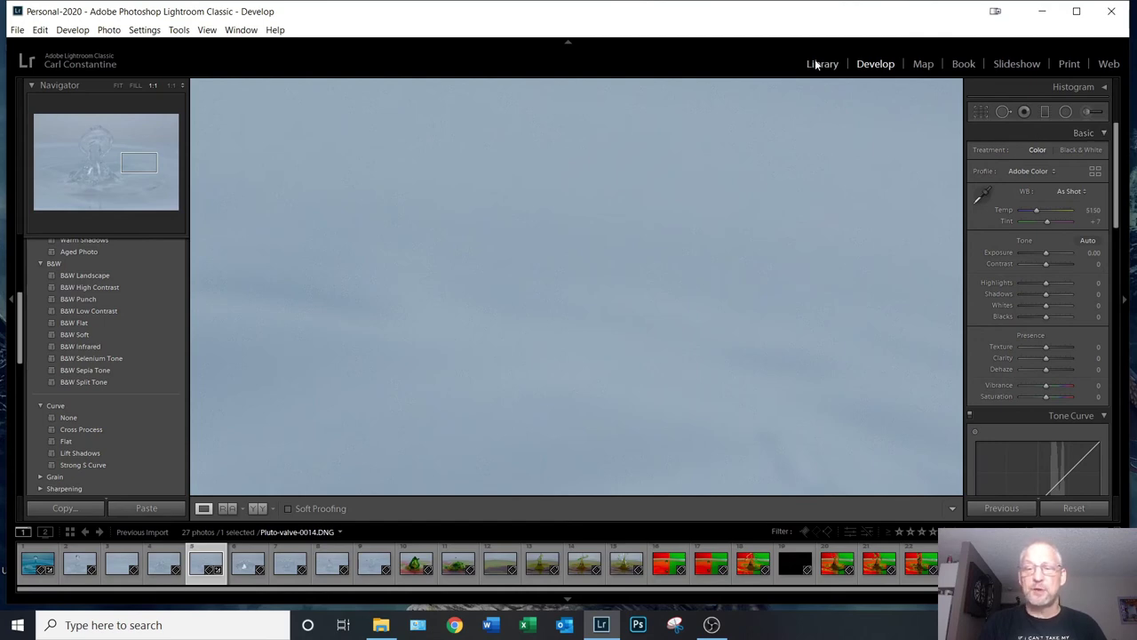
click(685, 232)
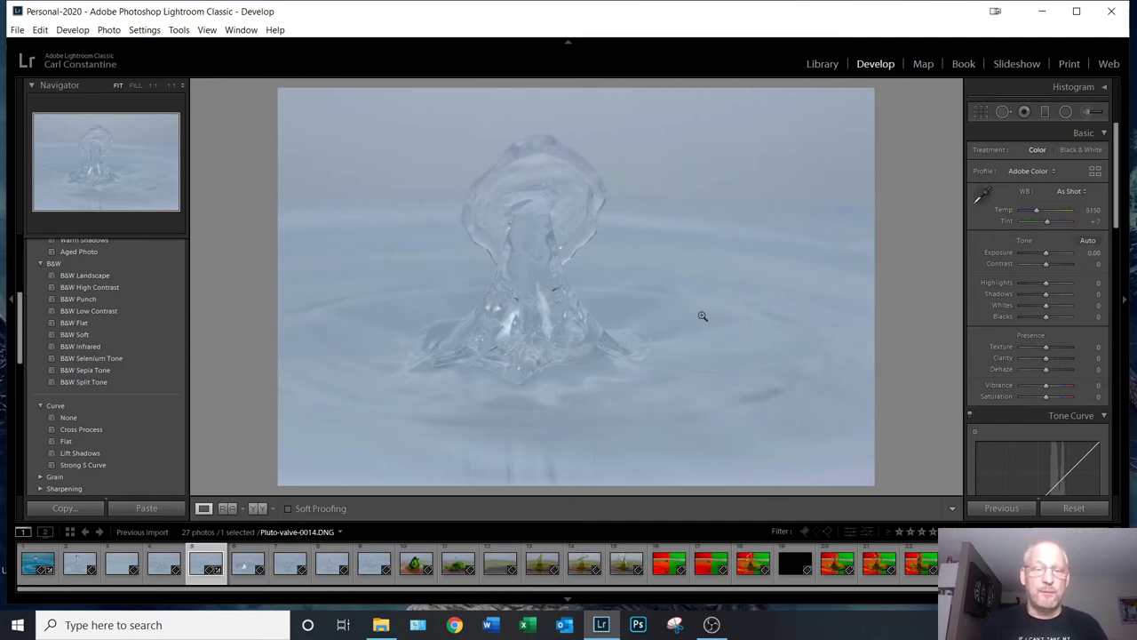
click(444, 307)
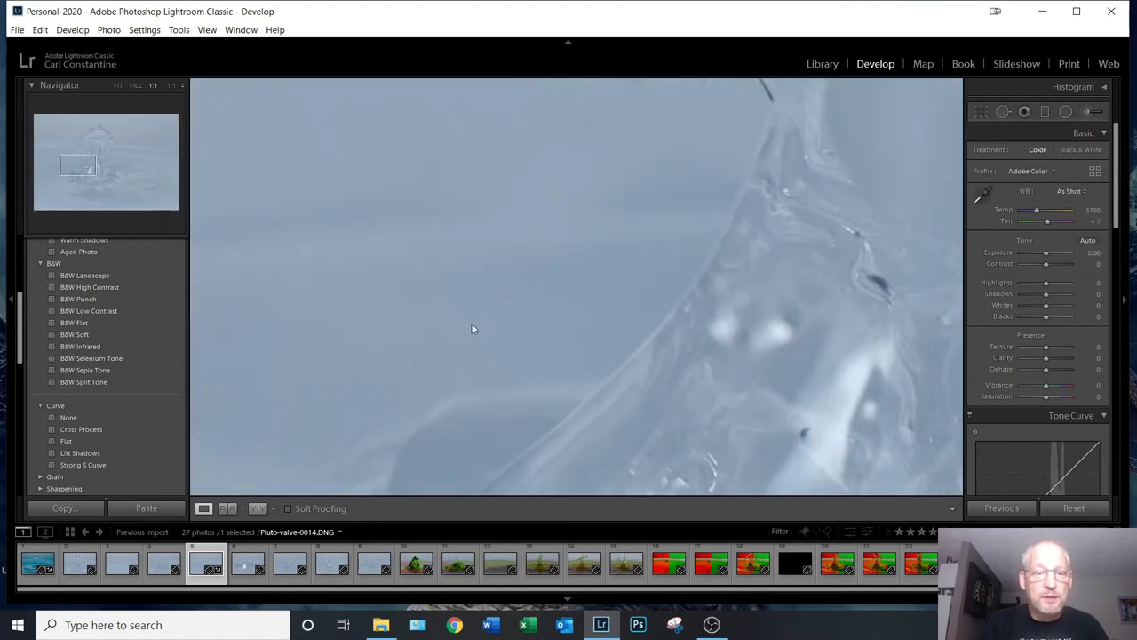
click(471, 324)
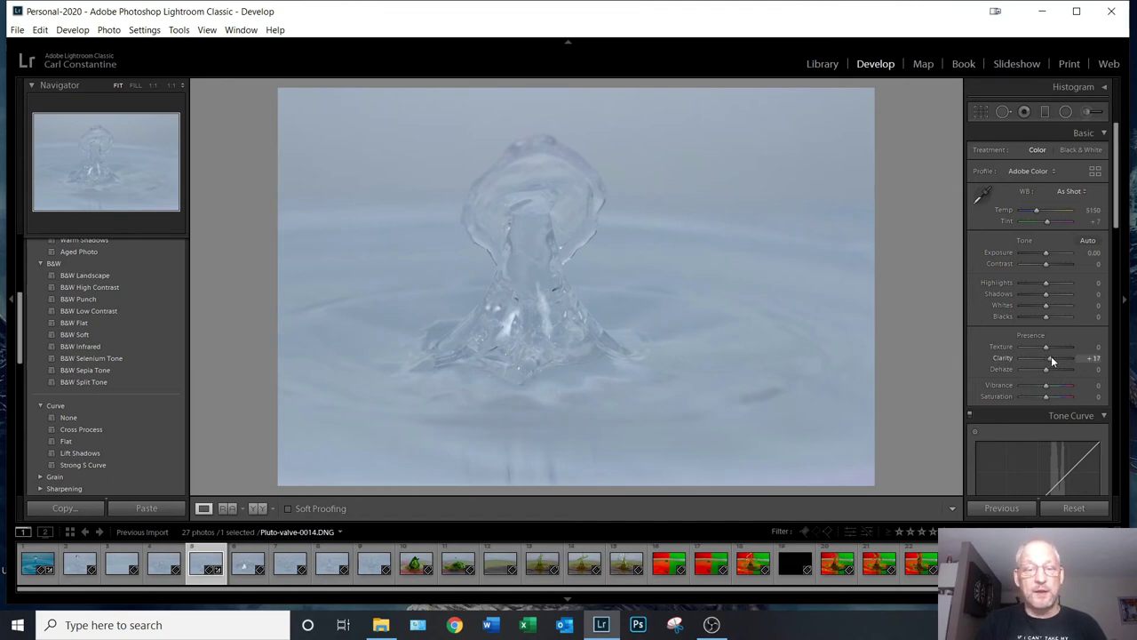
- Set Clarity +29, Dehaze +45, Vibrance +26 and cool the Temp to 4500
drag(1054, 355, 1052, 357)
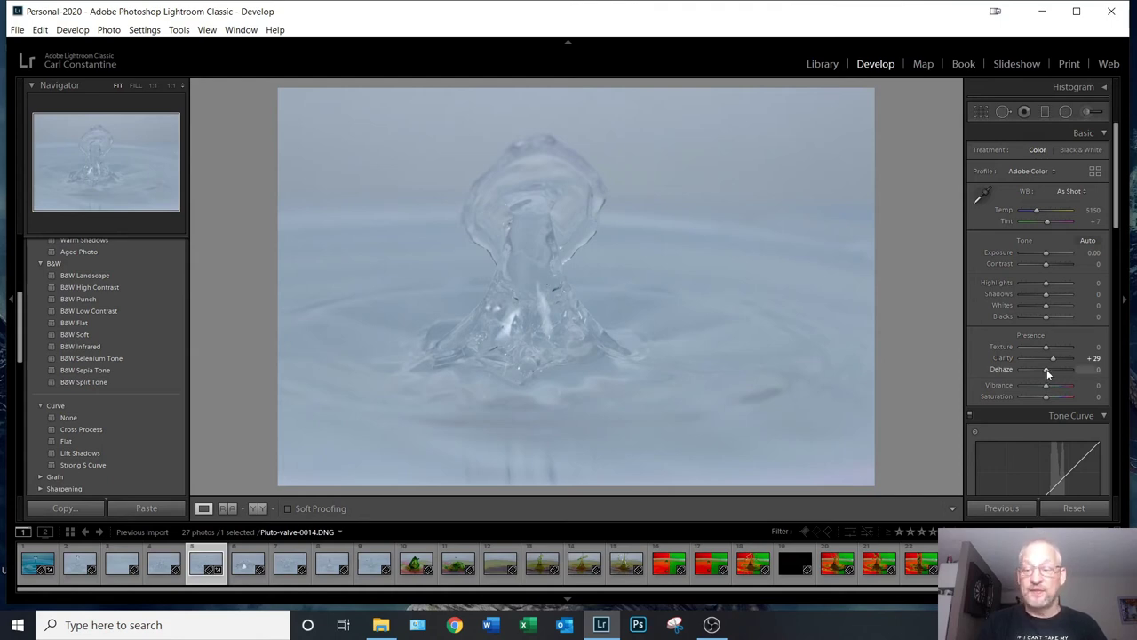
drag(1047, 369, 1049, 369)
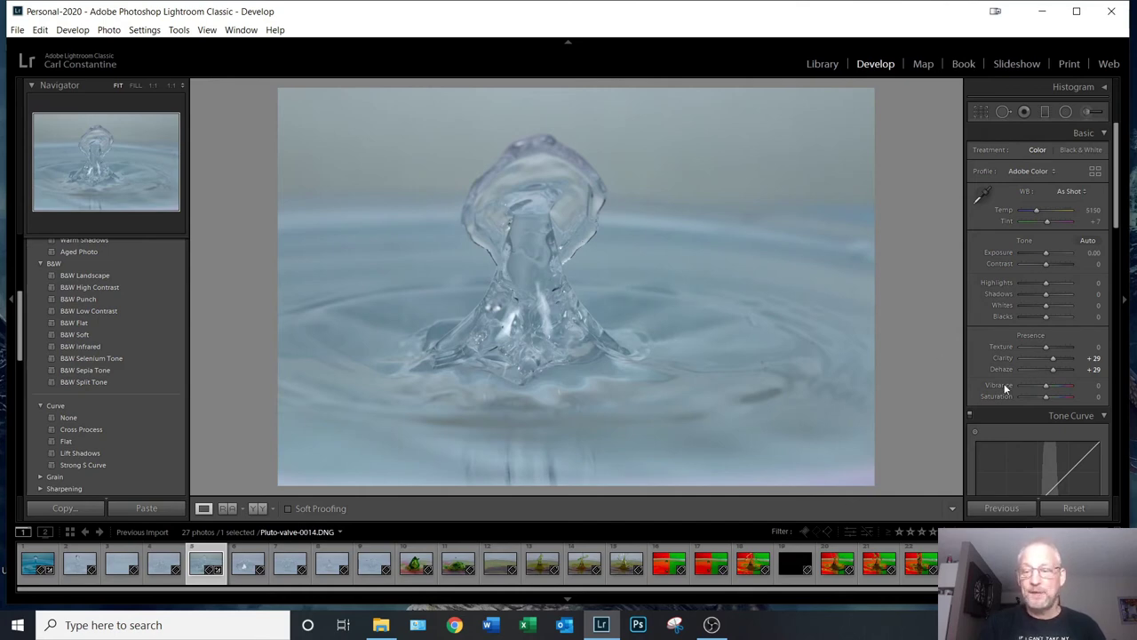
drag(1046, 387, 1051, 389)
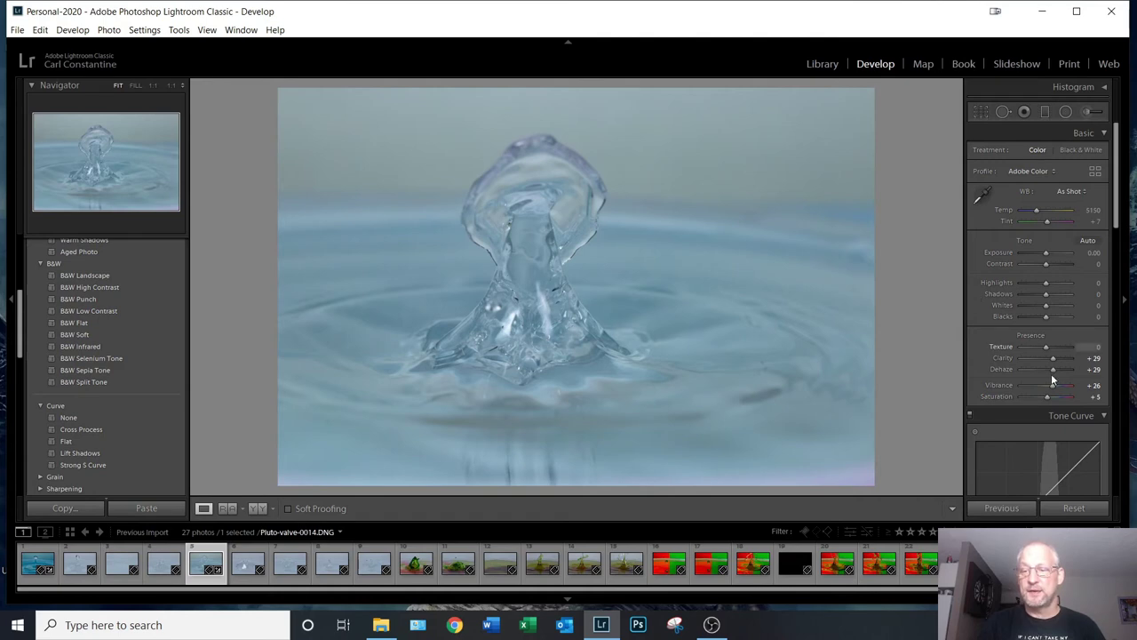
drag(1053, 370, 1058, 370)
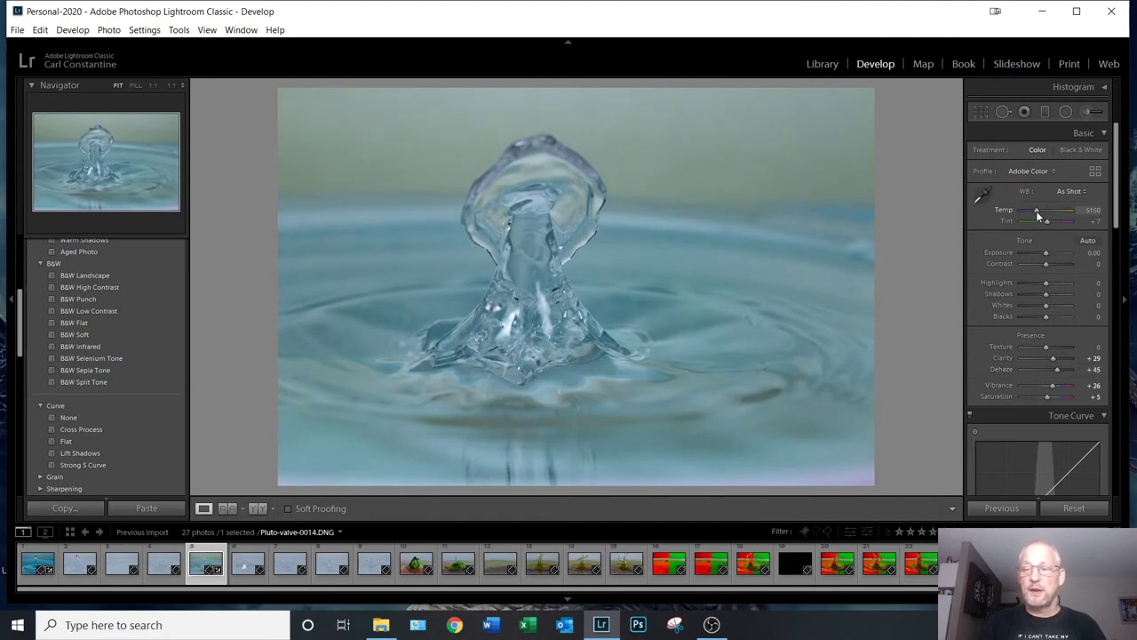
drag(1037, 216, 1034, 216)
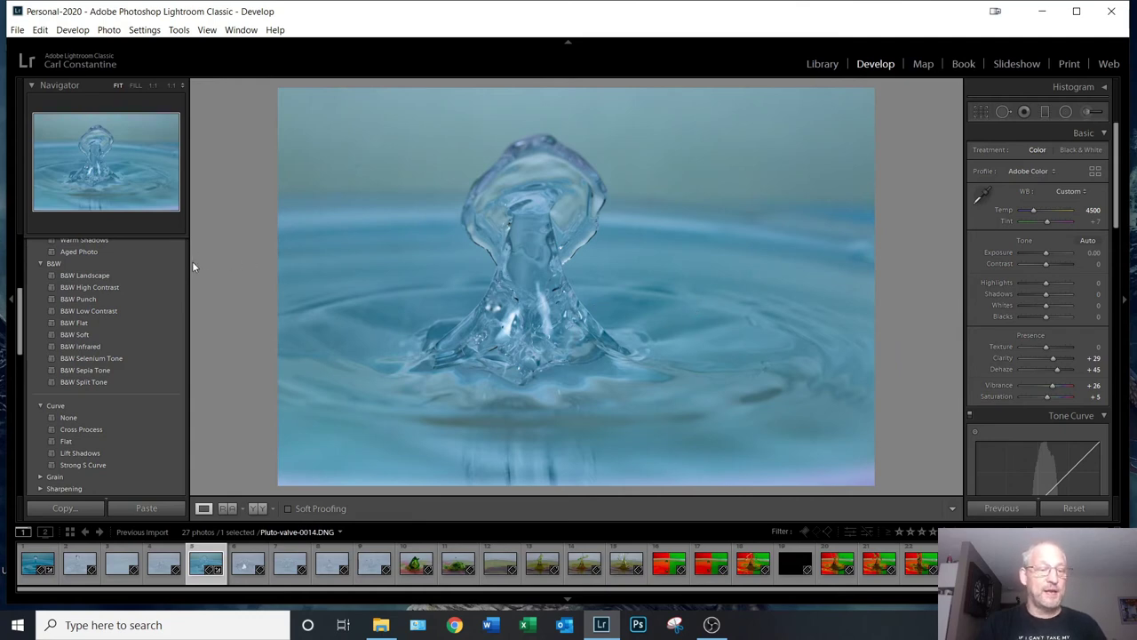
- Apply the Curve > Strong S Curve preset for deeper, punchier blues
scroll(166, 267, up, 5)
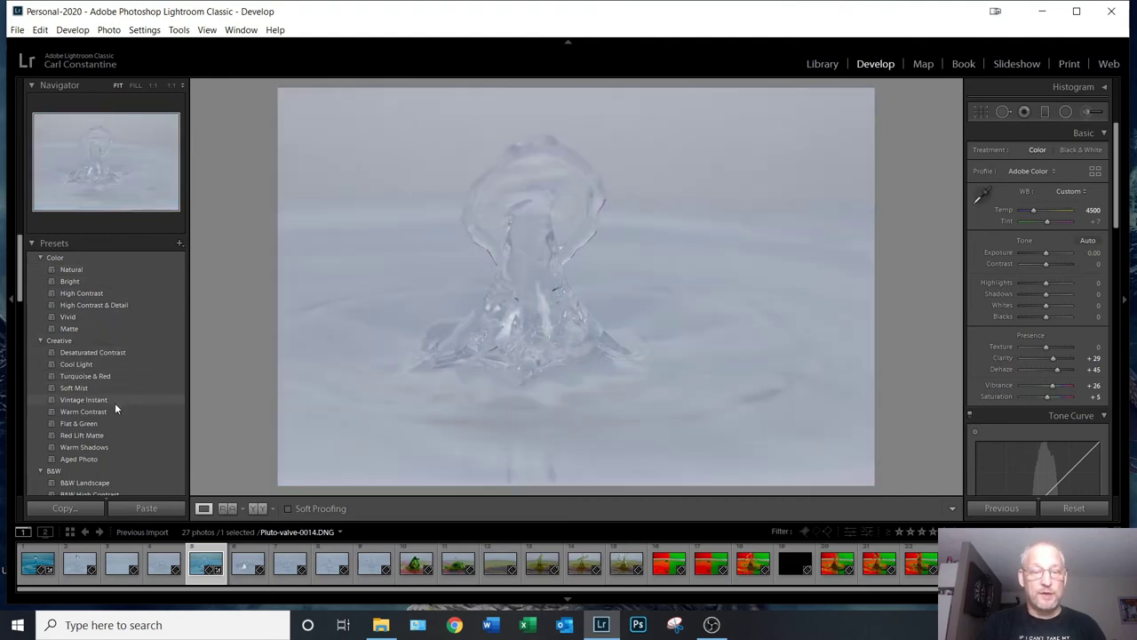
scroll(107, 444, down, 2)
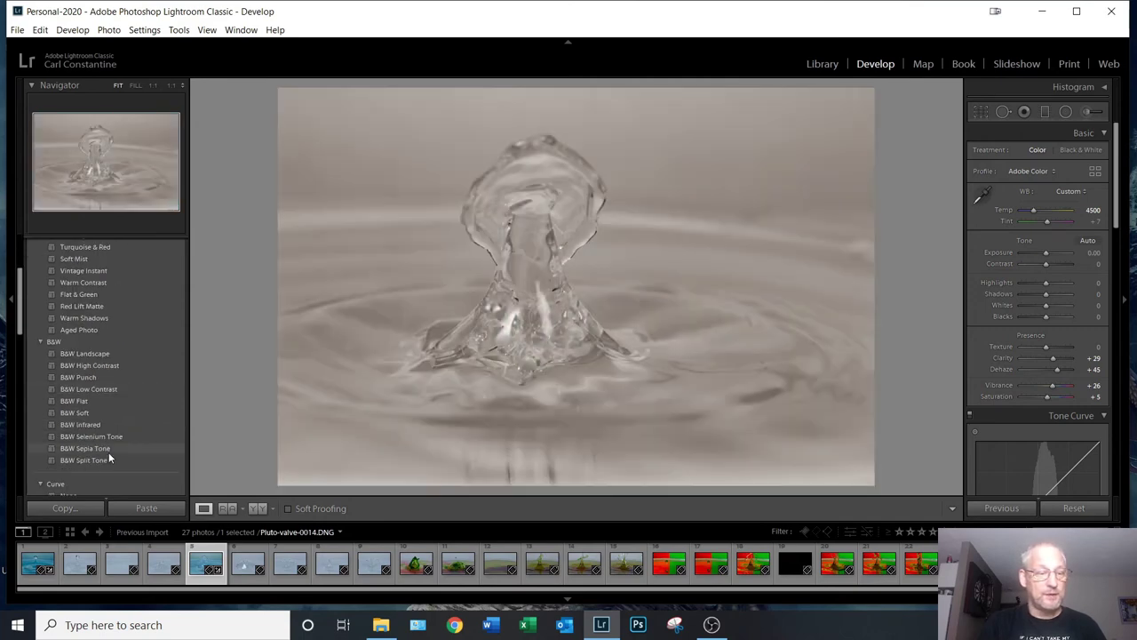
scroll(109, 452, down, 4)
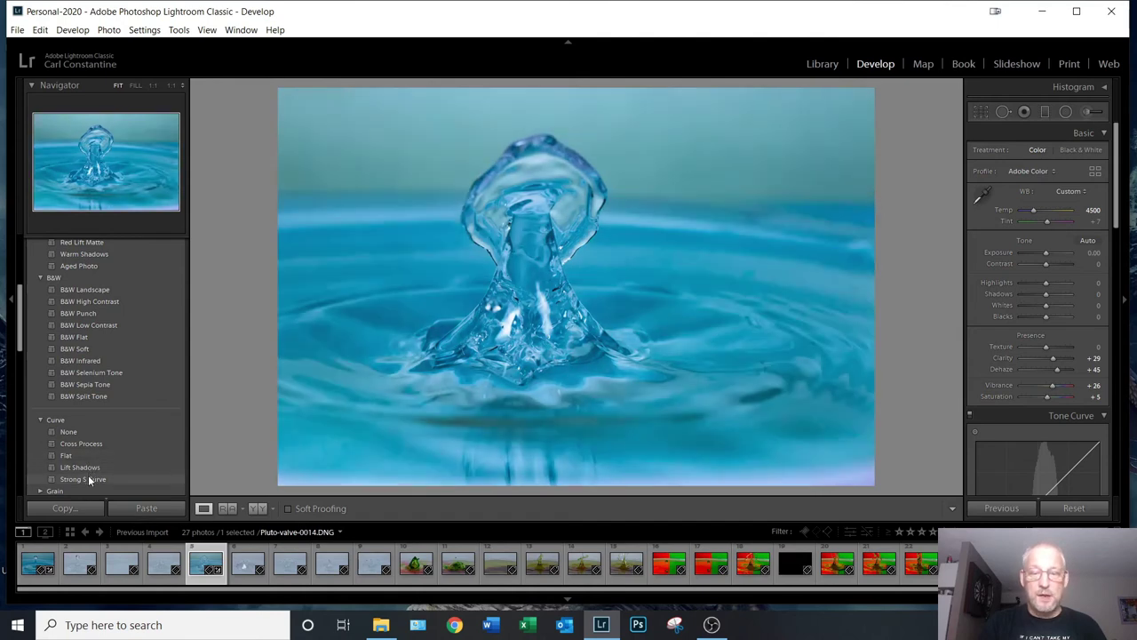
click(89, 479)
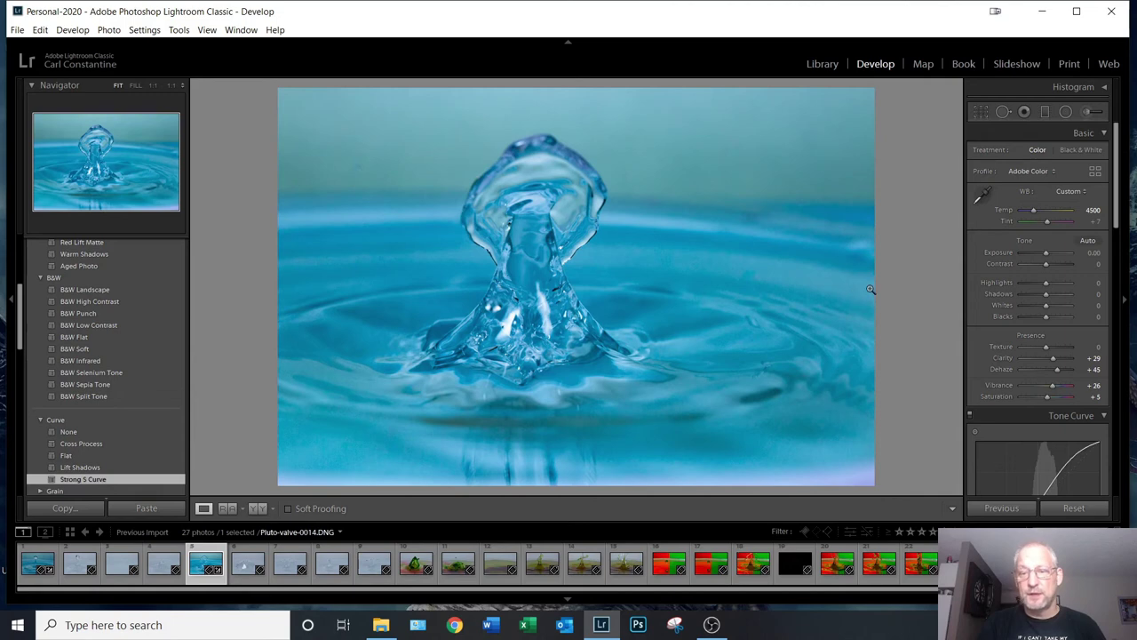
- Heal a blemish on the water's right side with a size-75 heal brush
click(1003, 112)
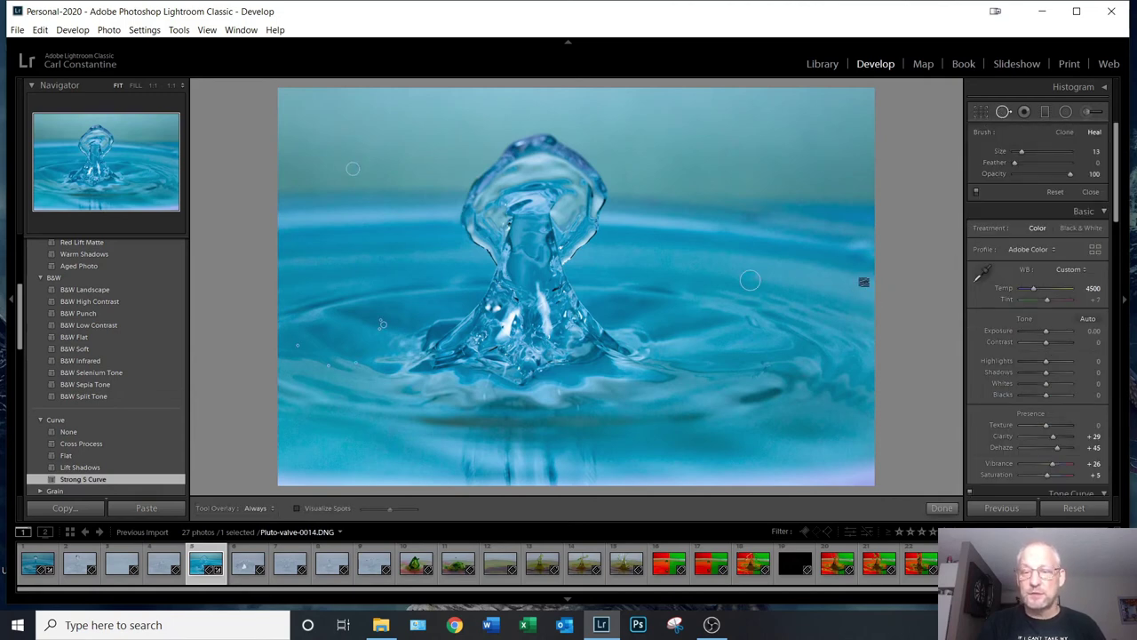
scroll(852, 290, up, 5)
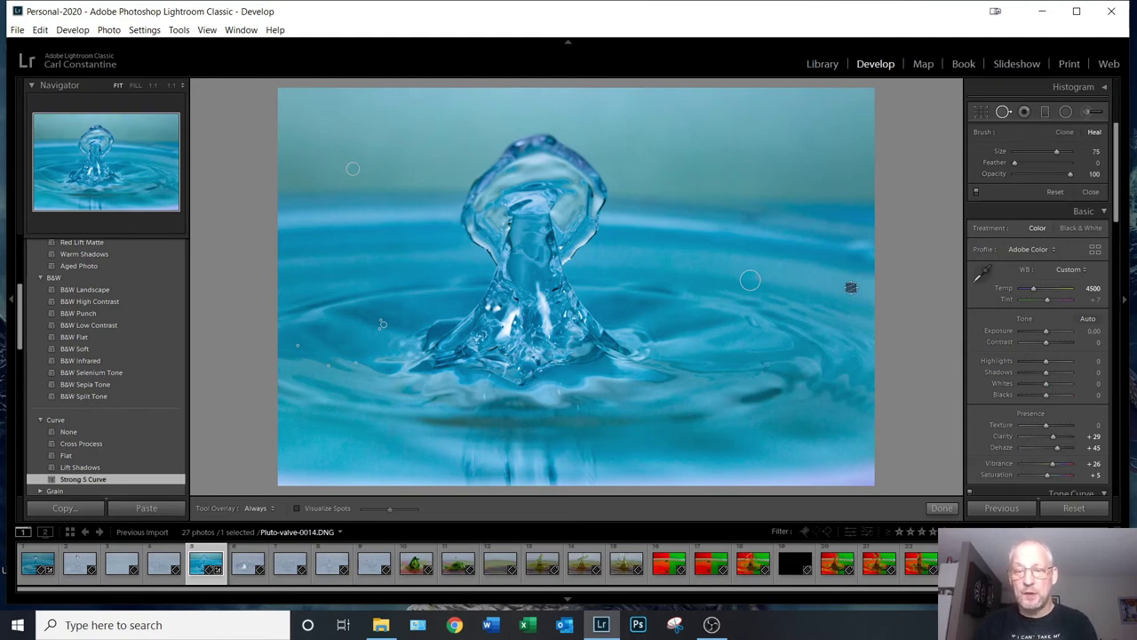
click(851, 287)
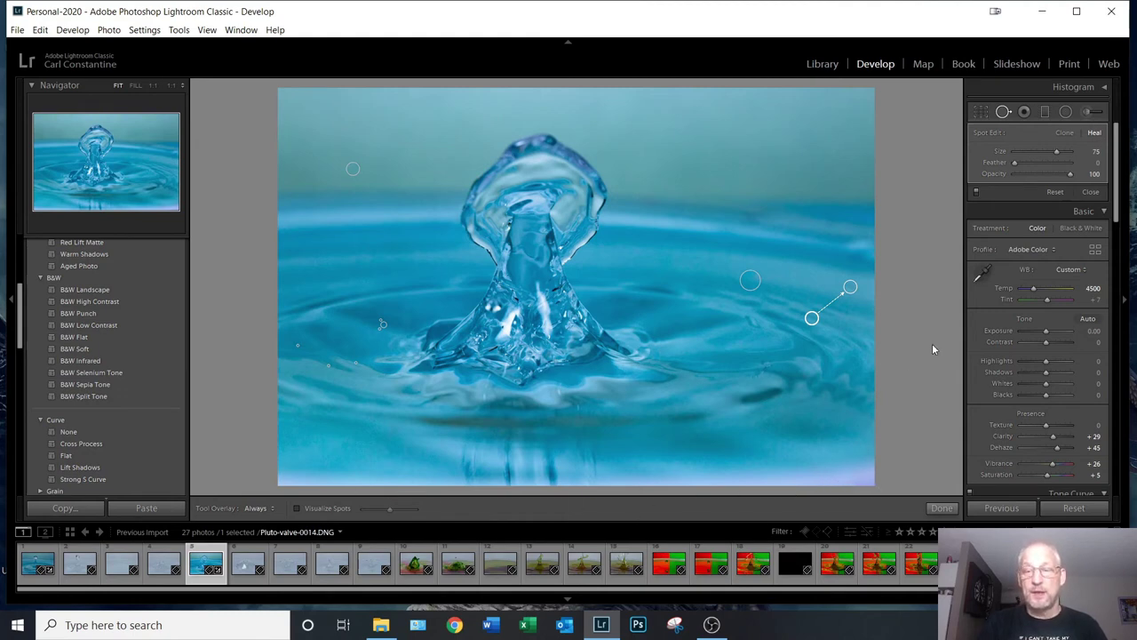
- Tighten the crop frame from the bottom and reposition the photo within it
click(981, 112)
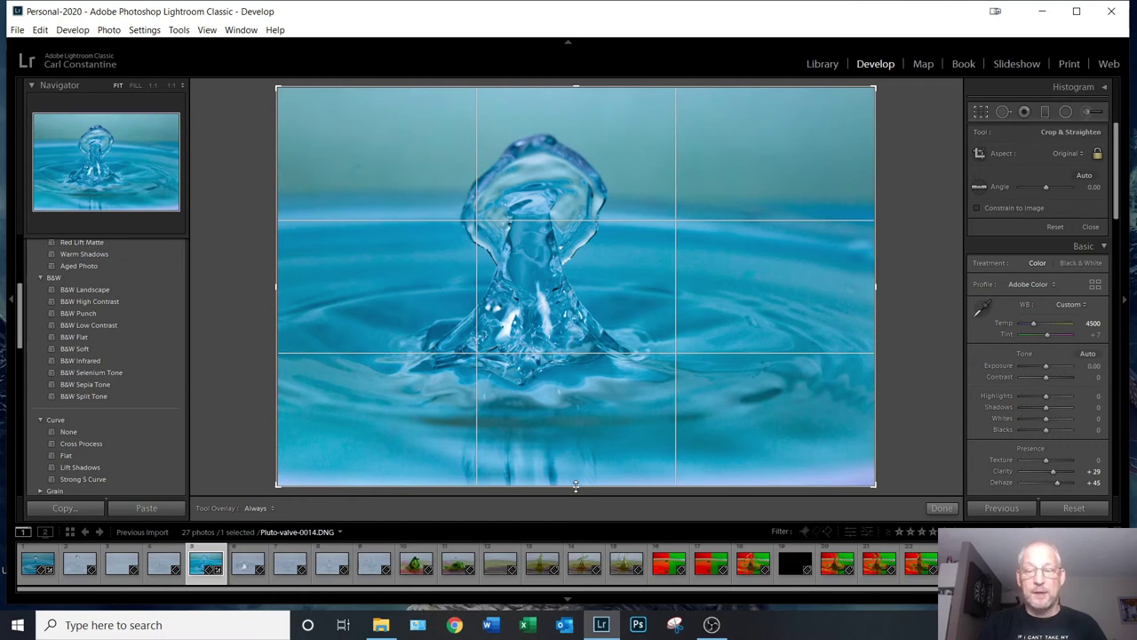
drag(576, 486, 575, 482)
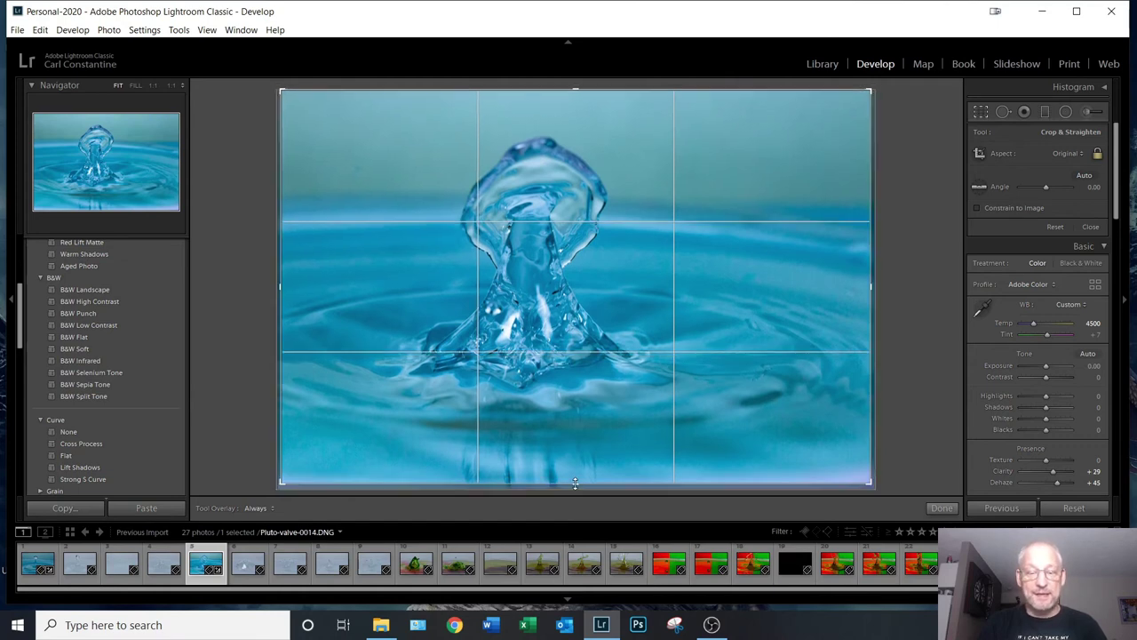
drag(575, 483, 575, 481)
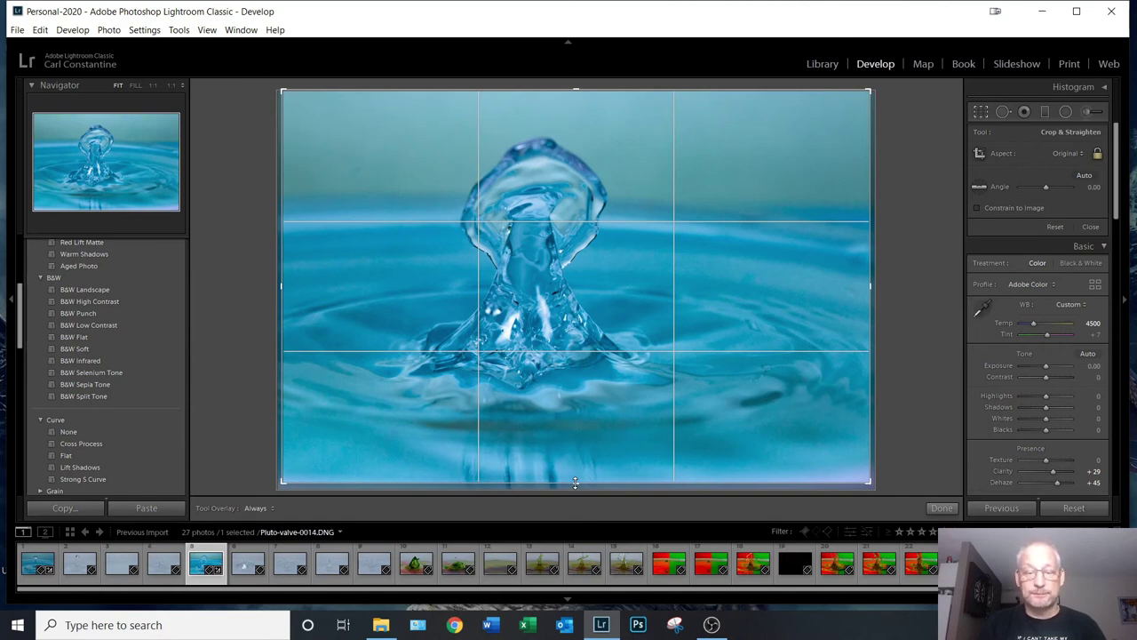
drag(590, 480, 592, 484)
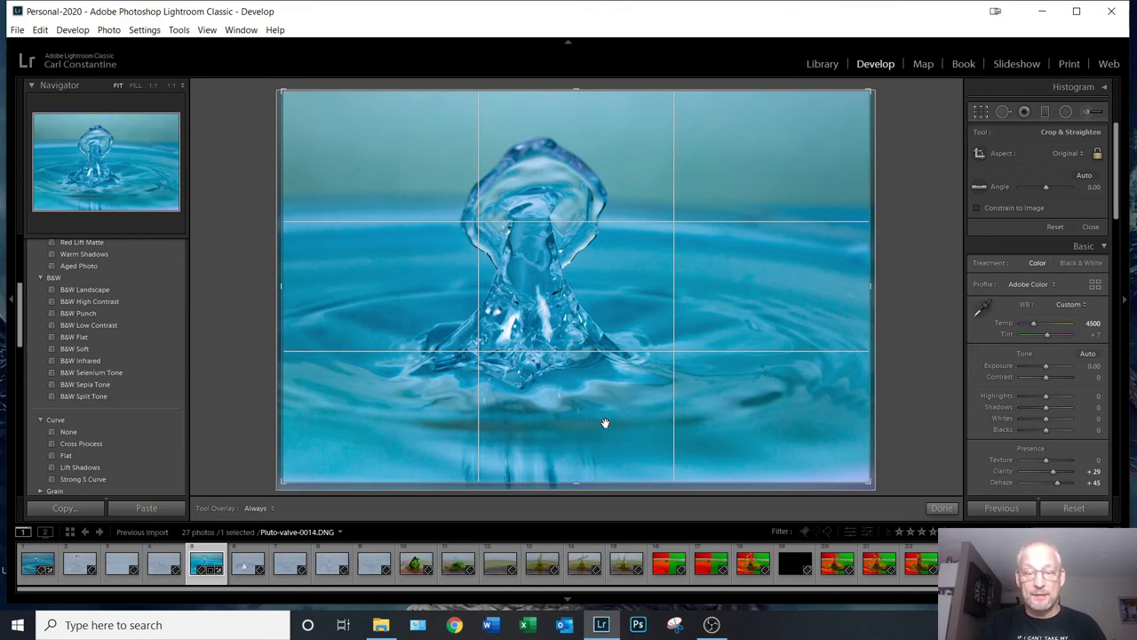
drag(604, 424, 604, 450)
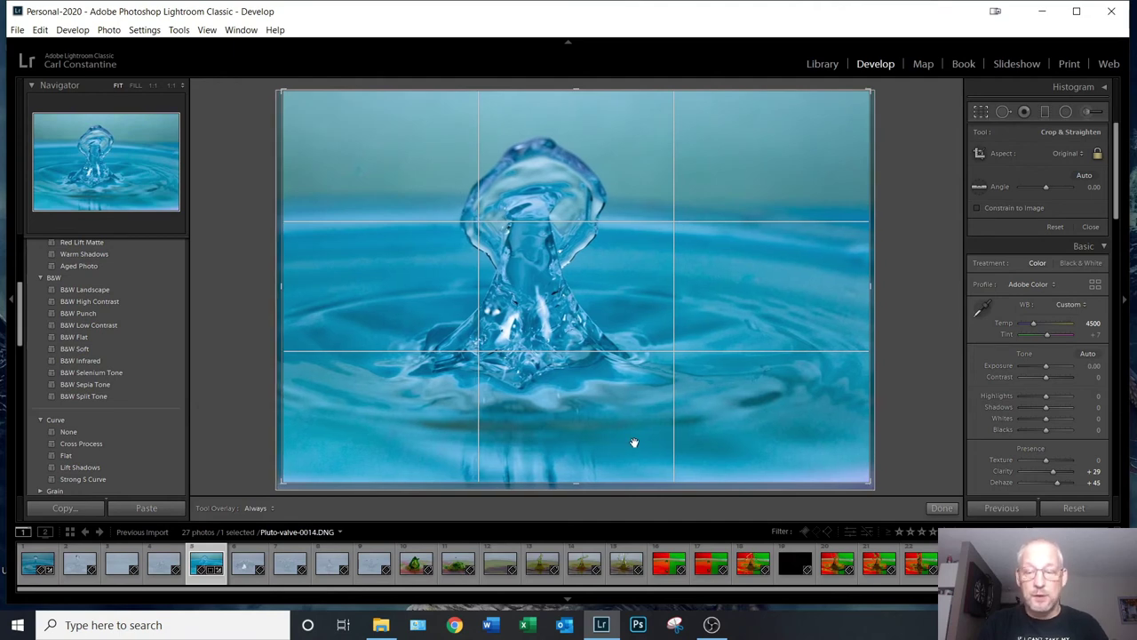
drag(576, 484, 576, 480)
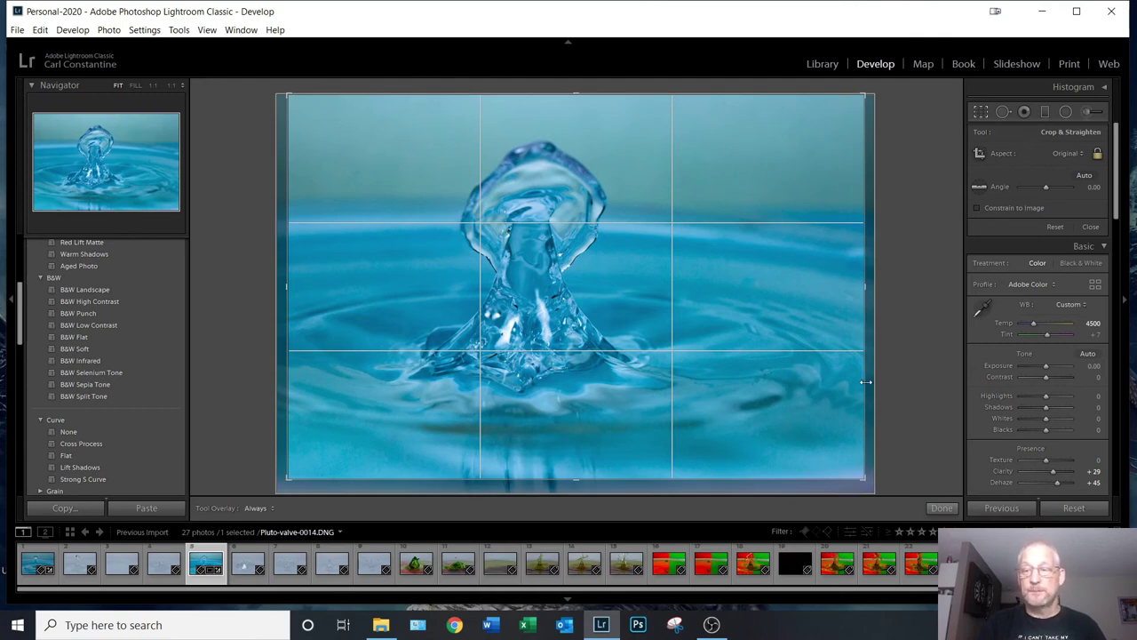
- Lock the aspect ratio, tighten the crop around the drop and shift the photo up
click(1084, 154)
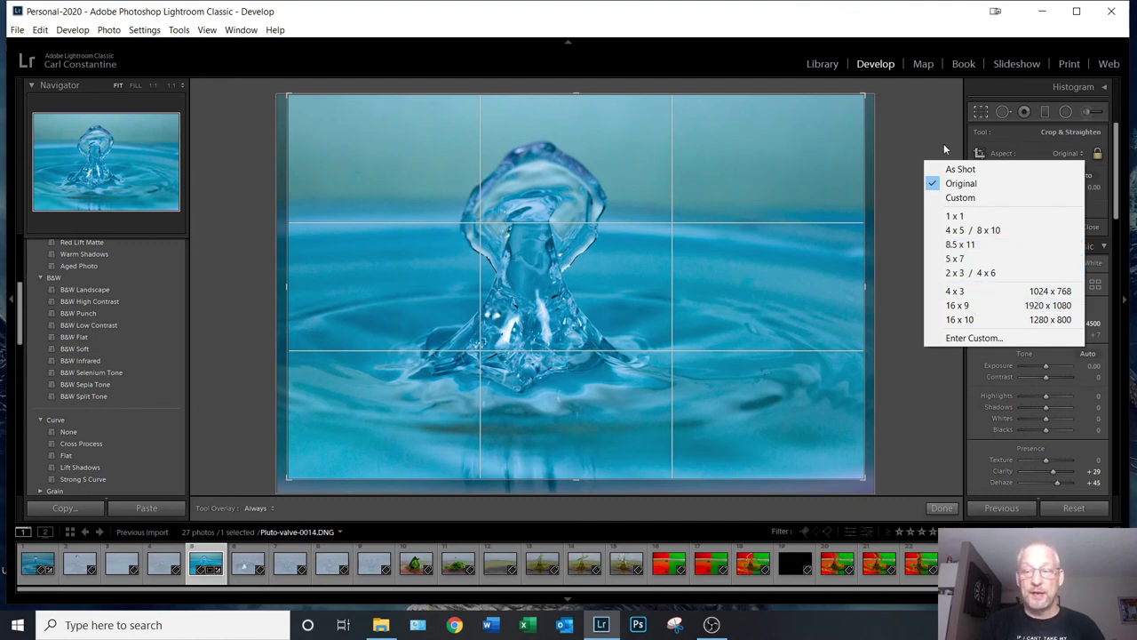
click(925, 118)
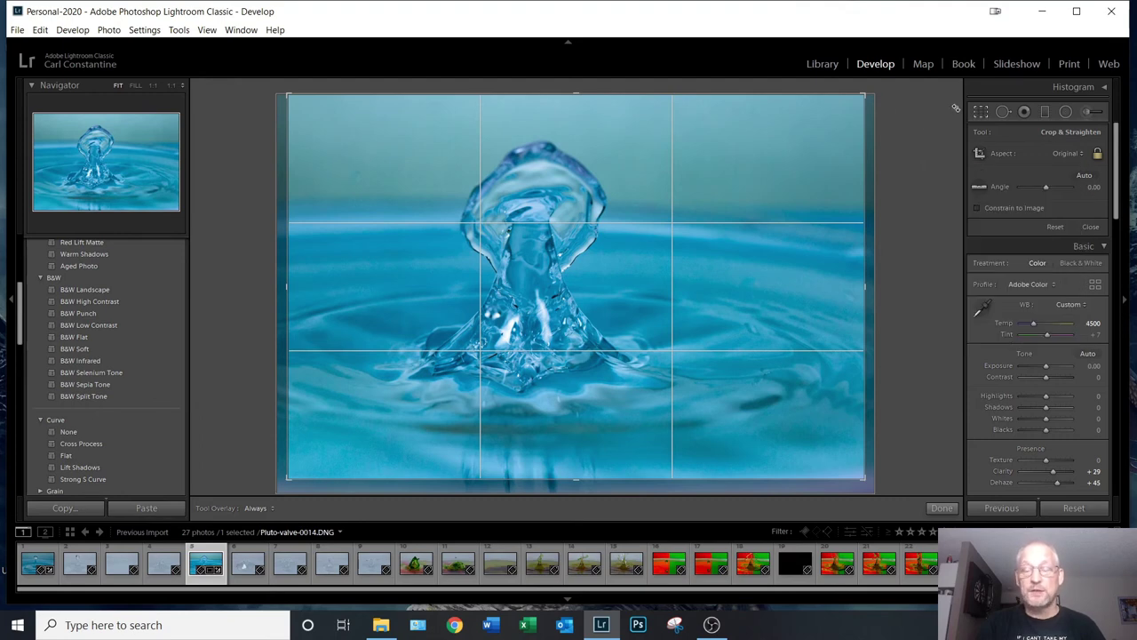
click(1095, 153)
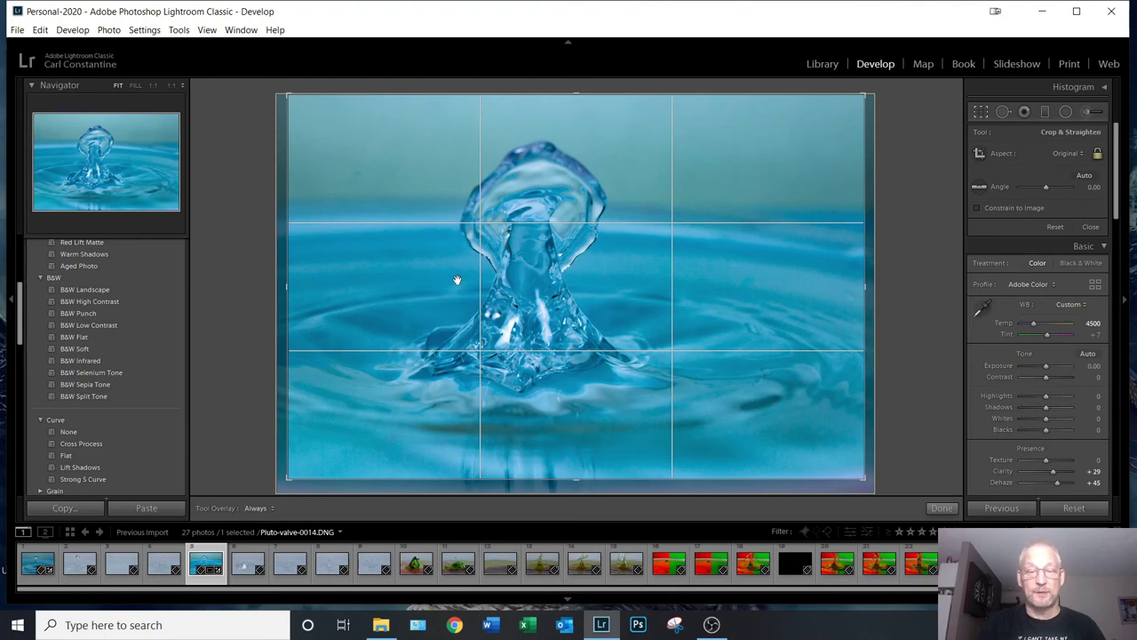
drag(596, 290, 605, 290)
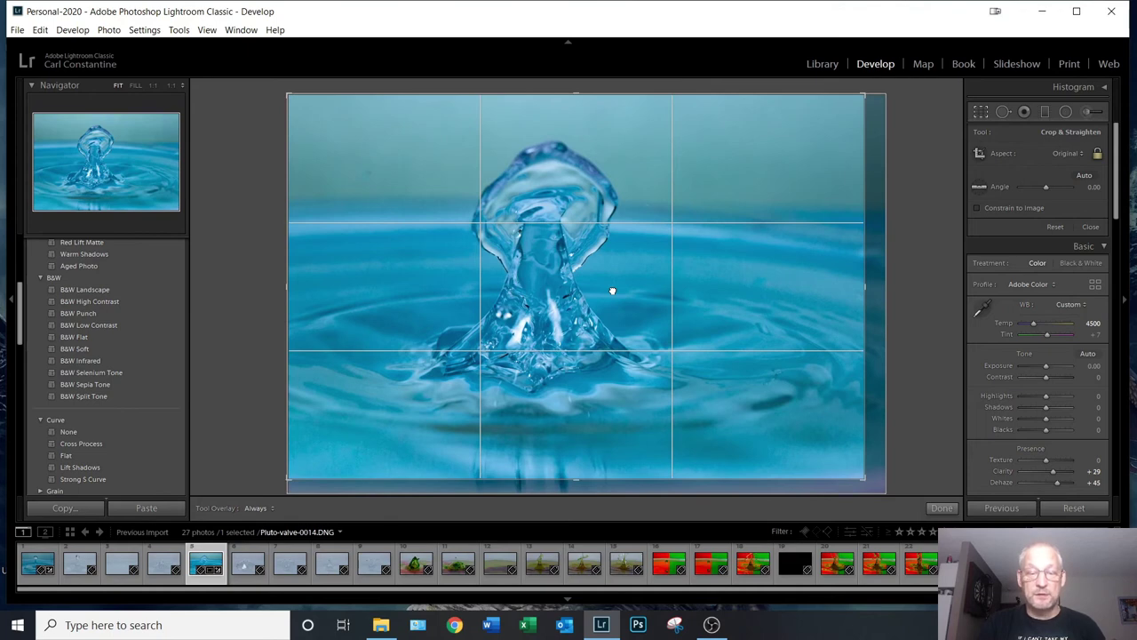
mouse_move(612, 291)
mouse_down()
mouse_move(533, 292)
mouse_move(599, 291)
mouse_up()
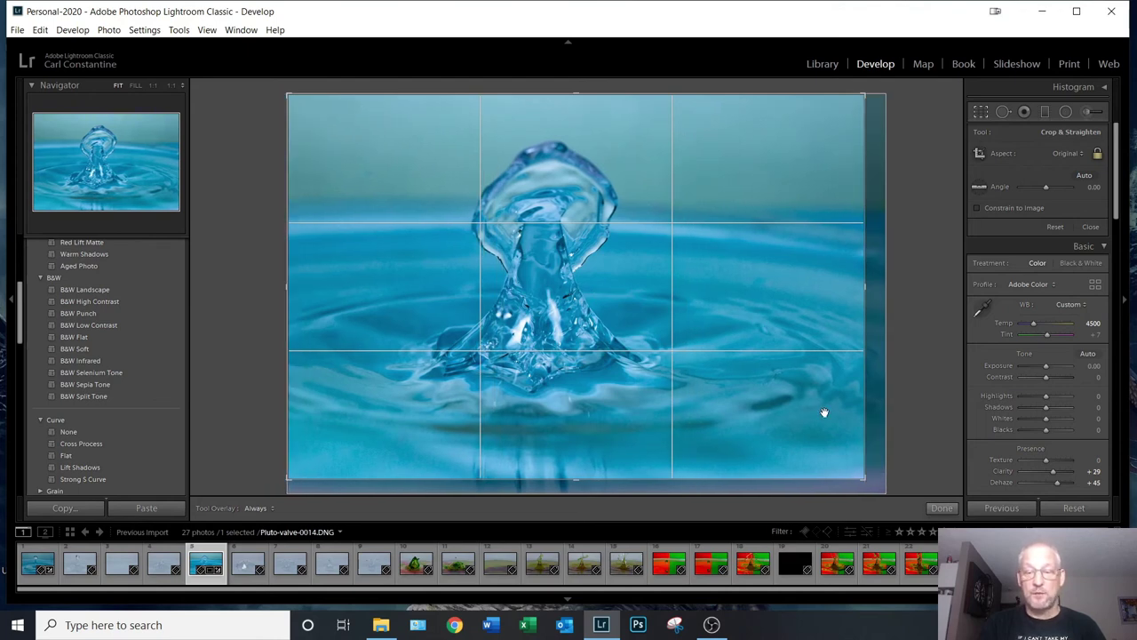
drag(863, 478, 835, 461)
drag(624, 387, 621, 360)
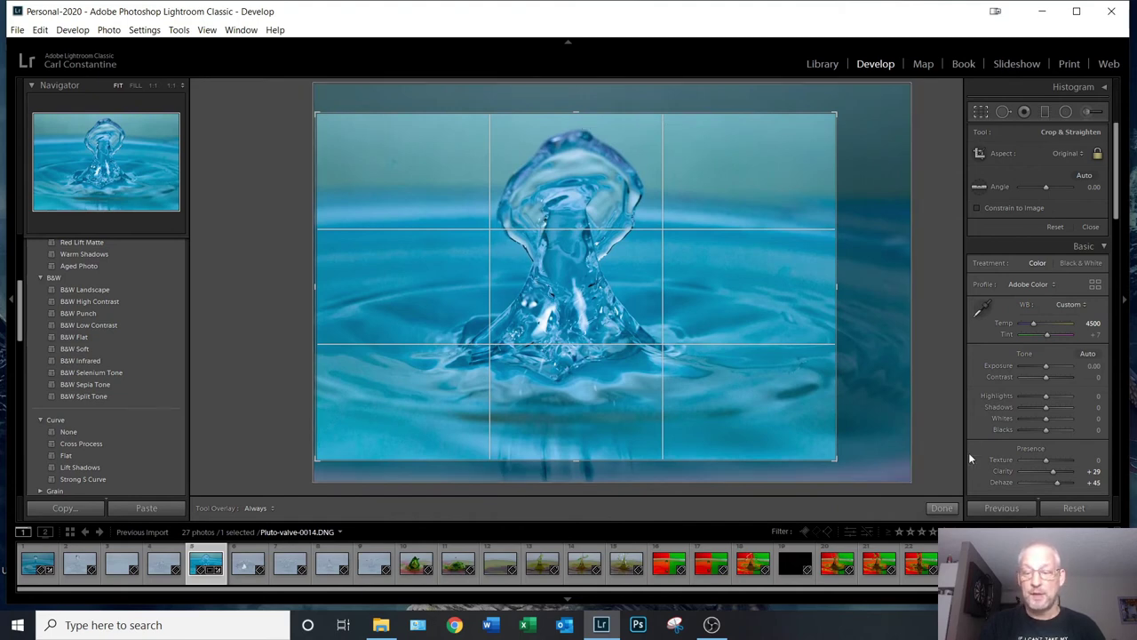
- Apply the blue drop photo's crop and heal the speck in its upper-left background
click(945, 510)
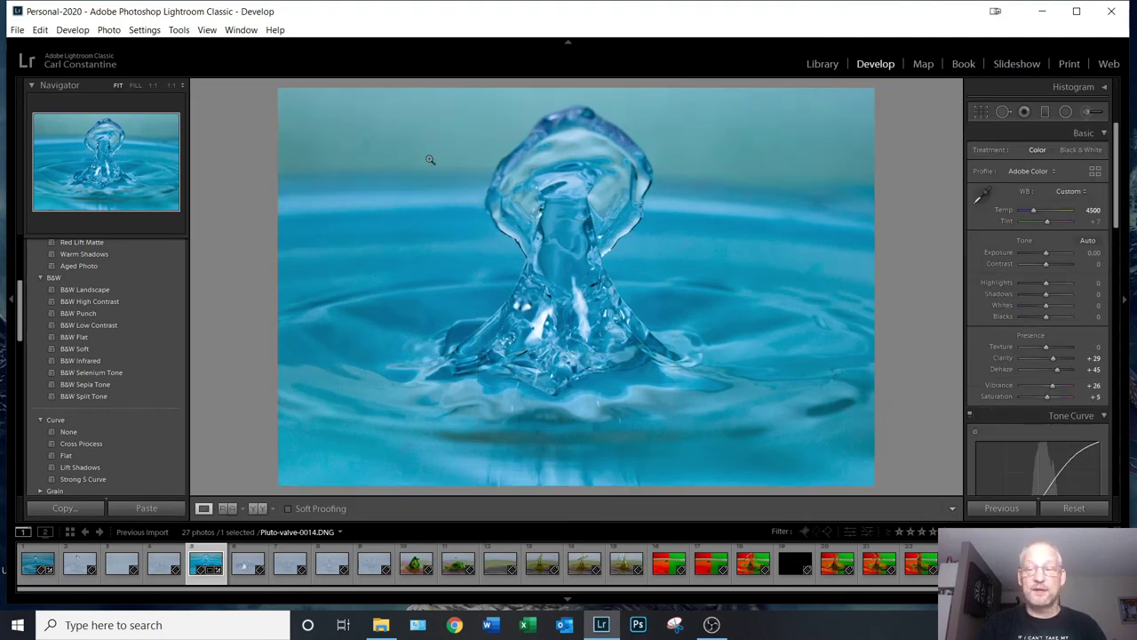
click(1003, 111)
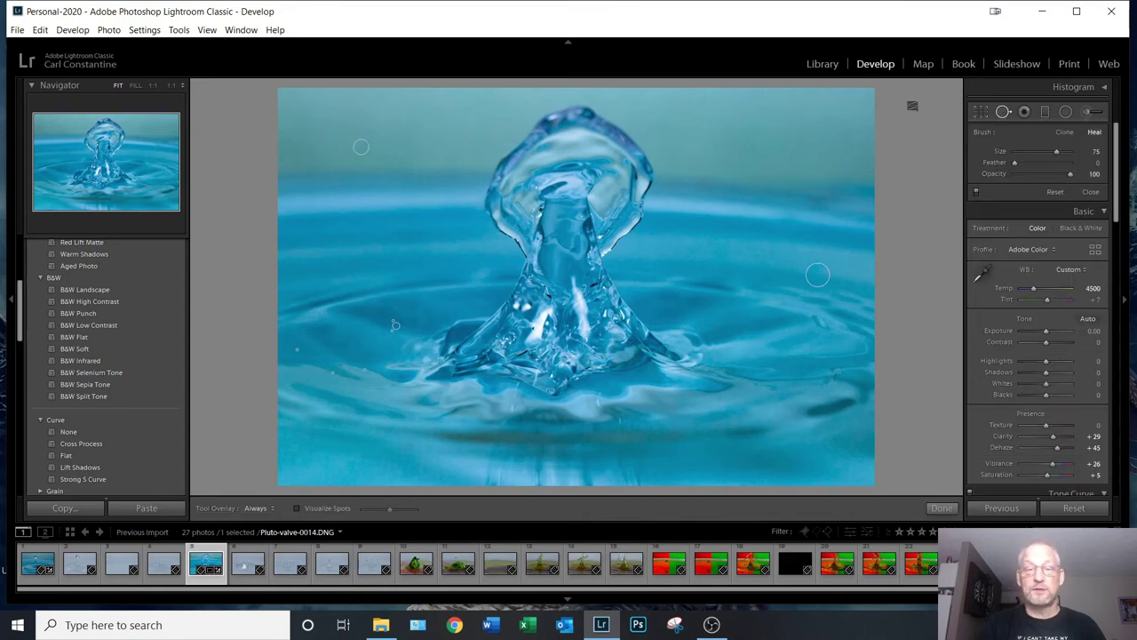
drag(361, 147, 373, 160)
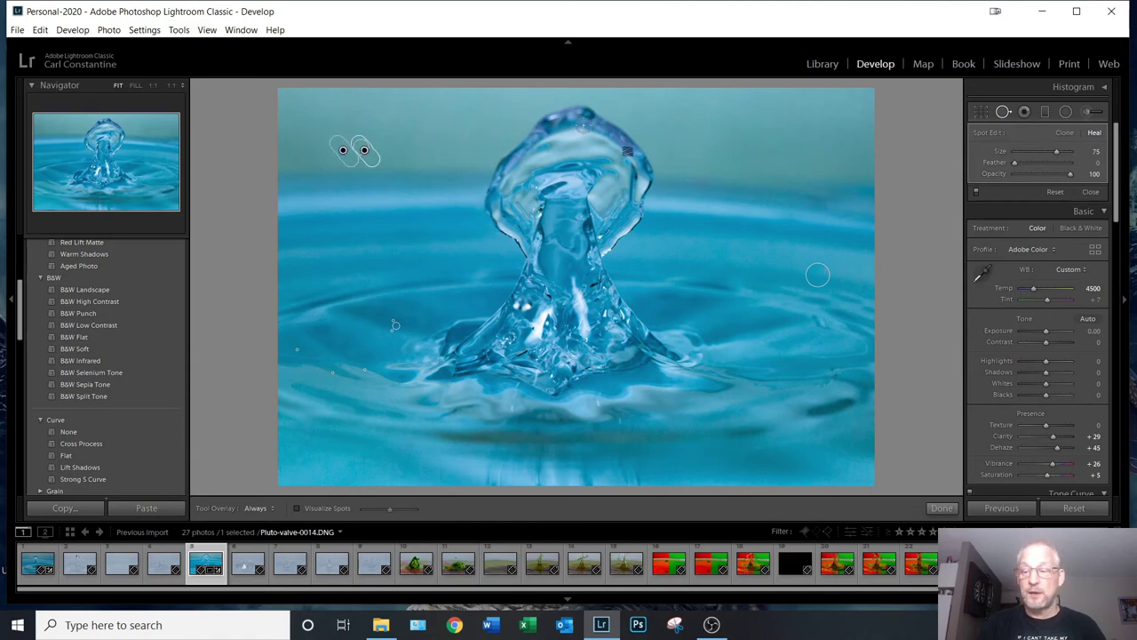
click(941, 509)
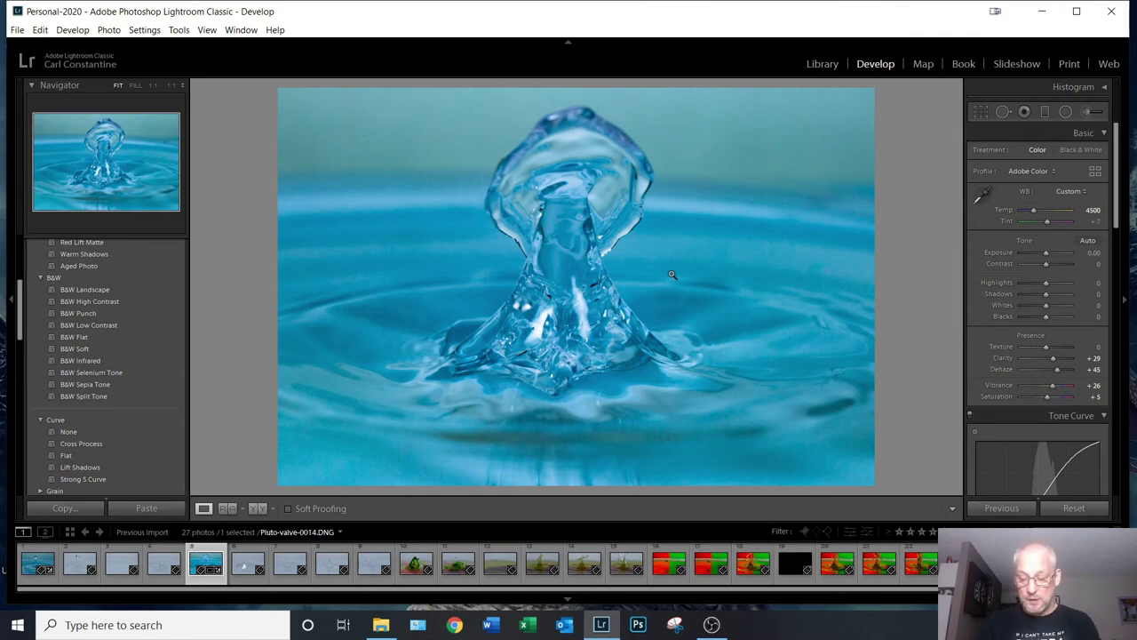
- Step through the filmstrip past photos 0079 and 0081 to open Pluto-valve-0084
click(266, 582)
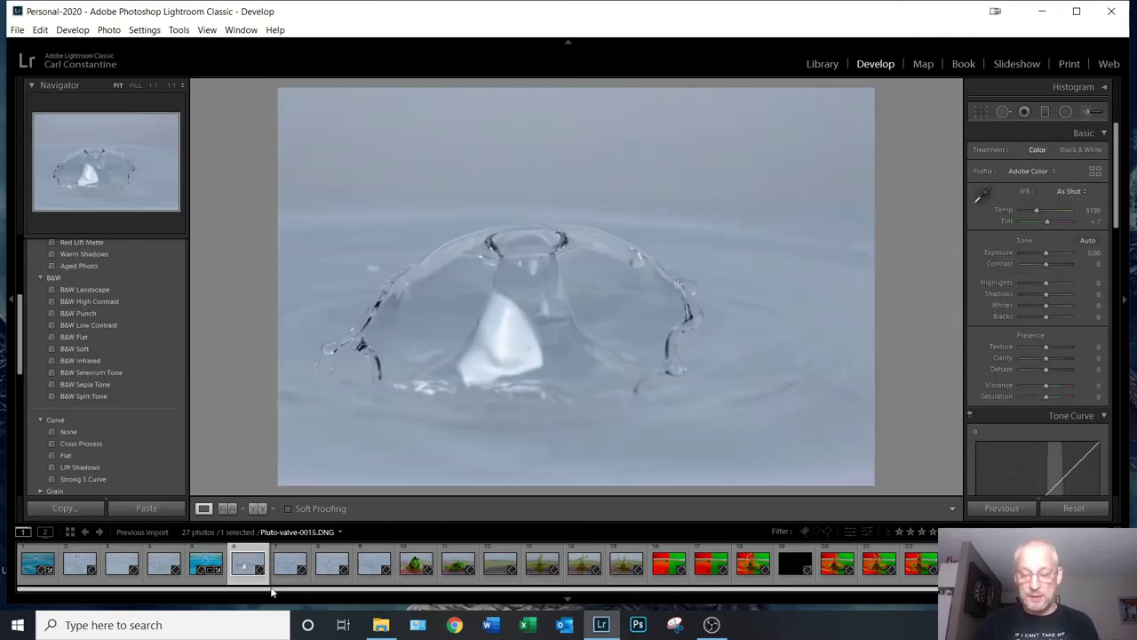
key(Right)
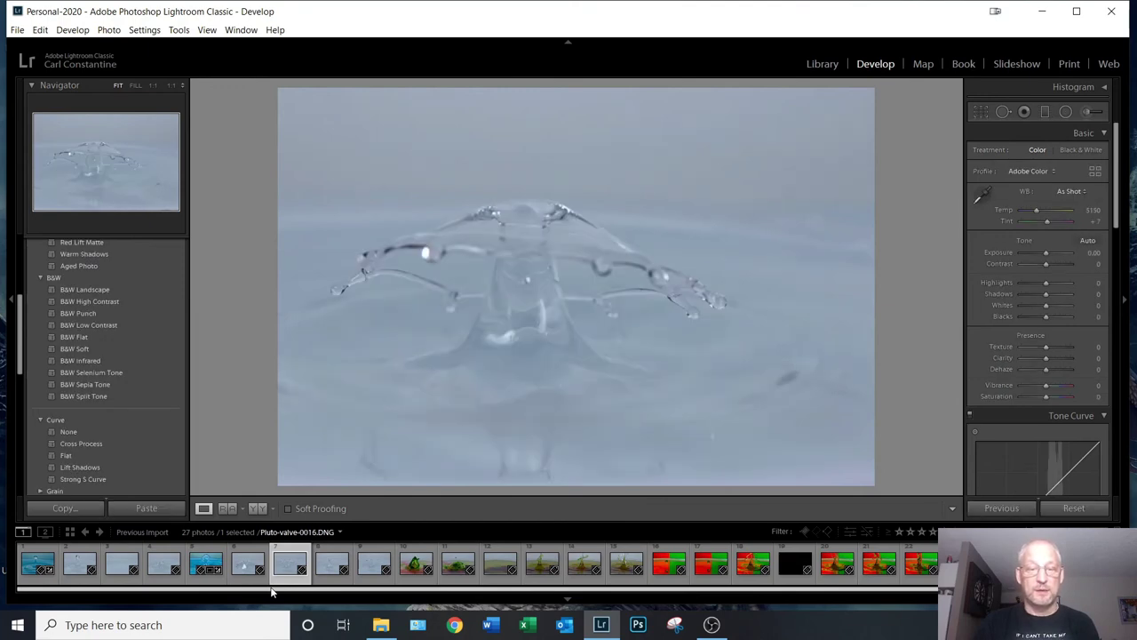
key(Right)
key(Right)
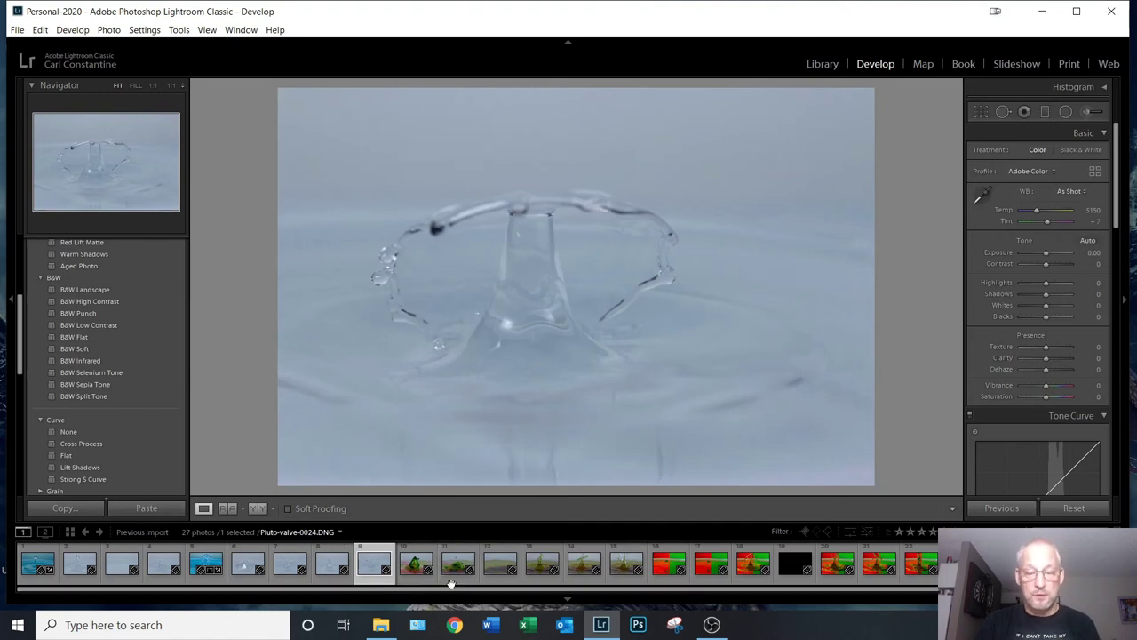
scroll(453, 593, down, 1)
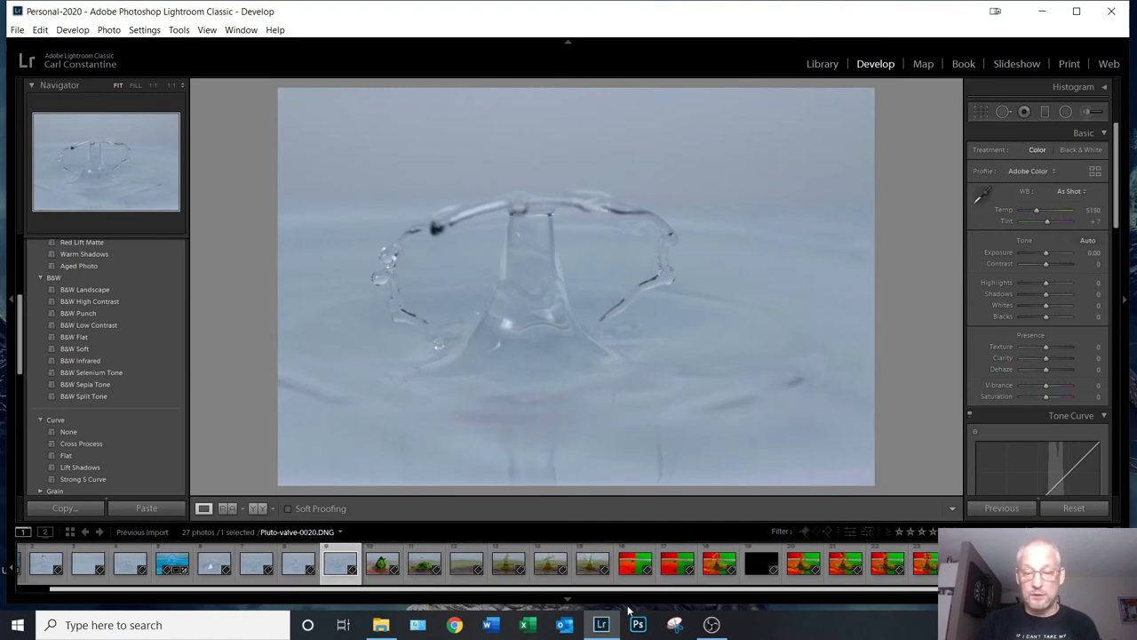
click(840, 573)
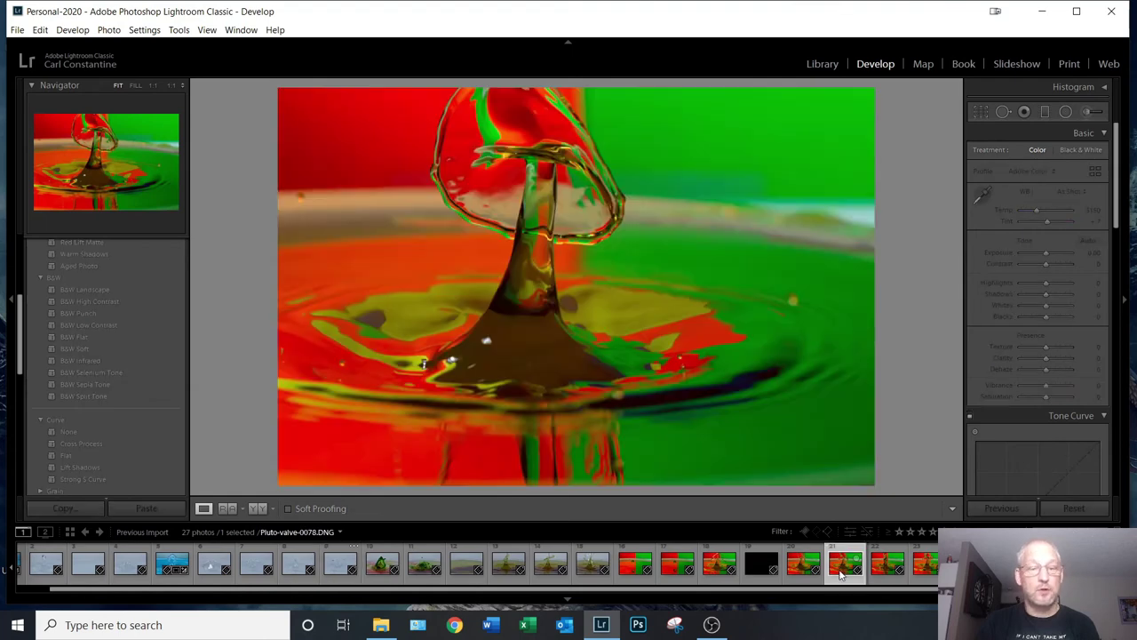
click(885, 565)
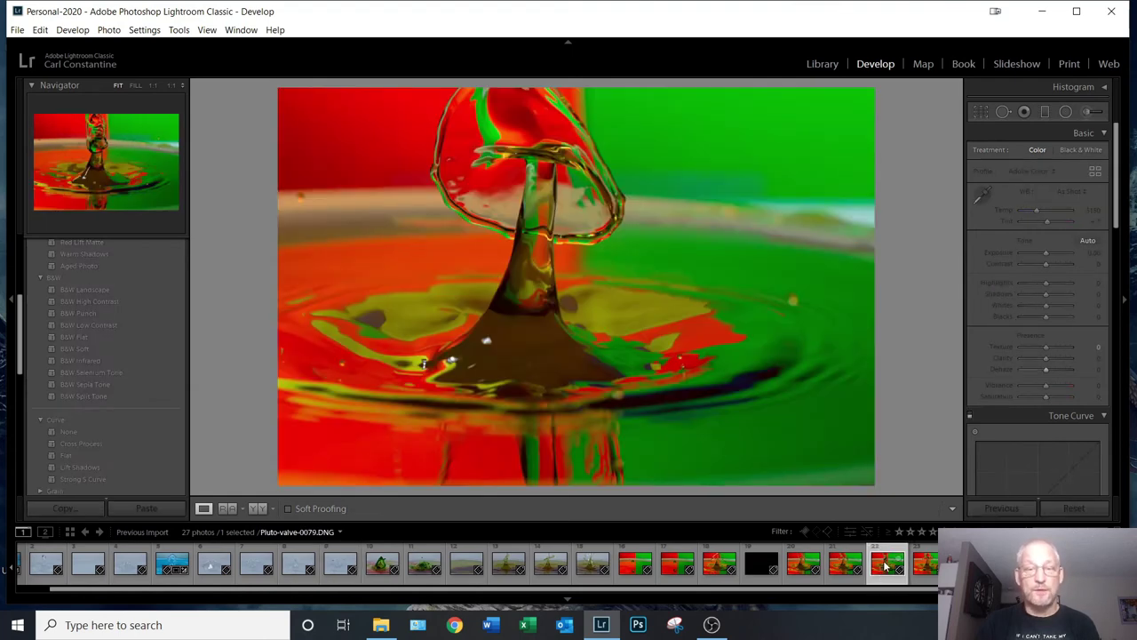
key(Right)
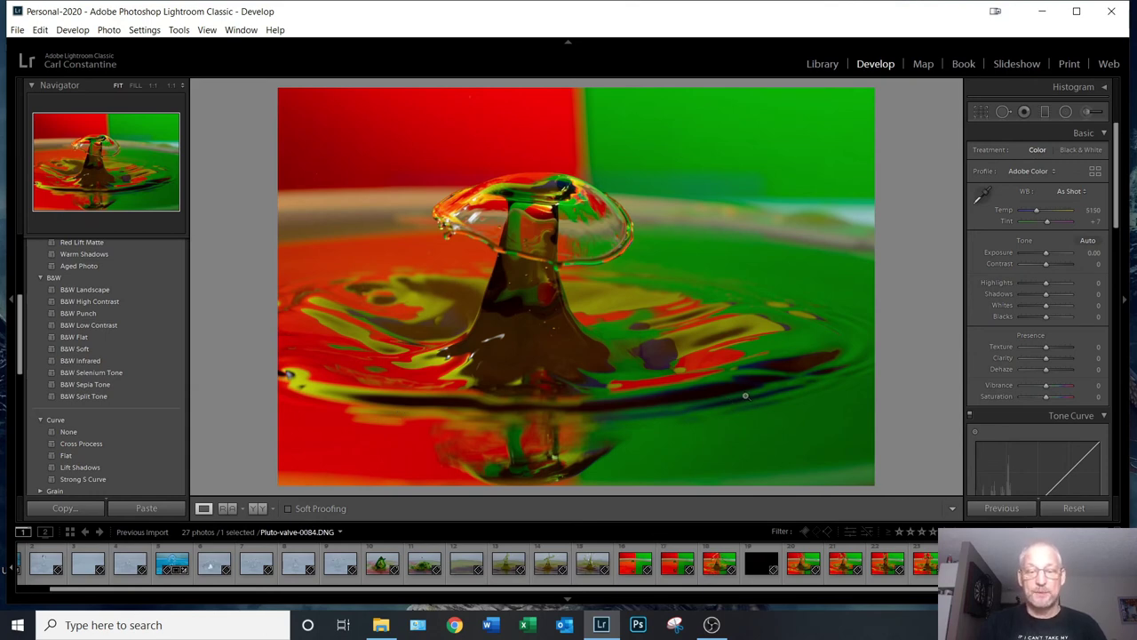
- Zoom to 1:1 and pan up to the red backdrop at the photo's top edge
click(398, 396)
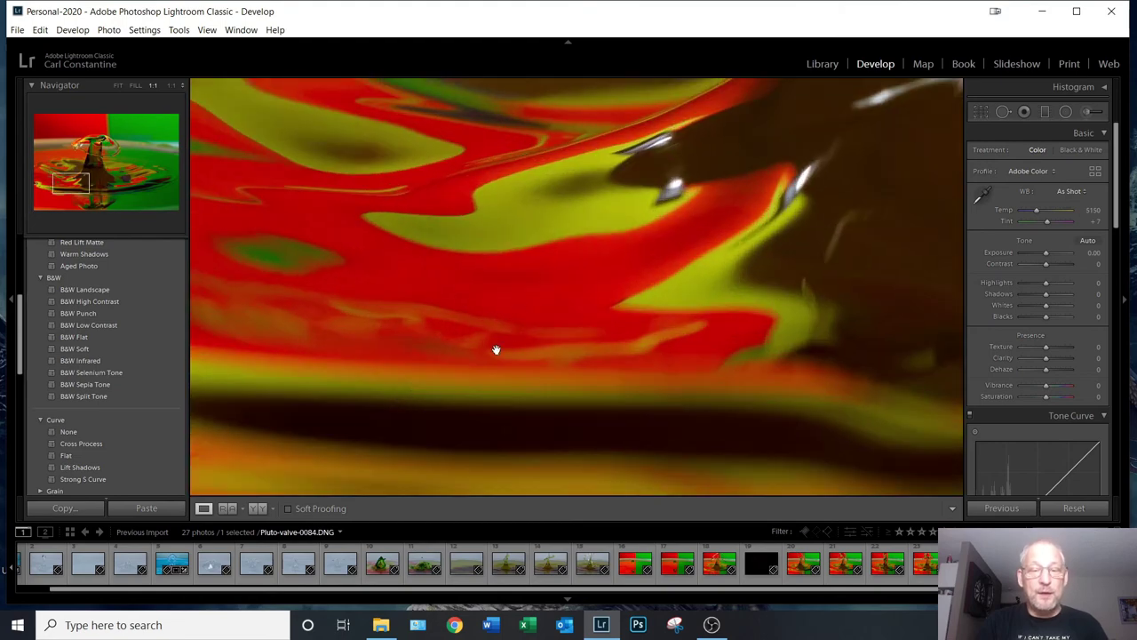
click(373, 241)
click(373, 240)
click(373, 241)
click(373, 240)
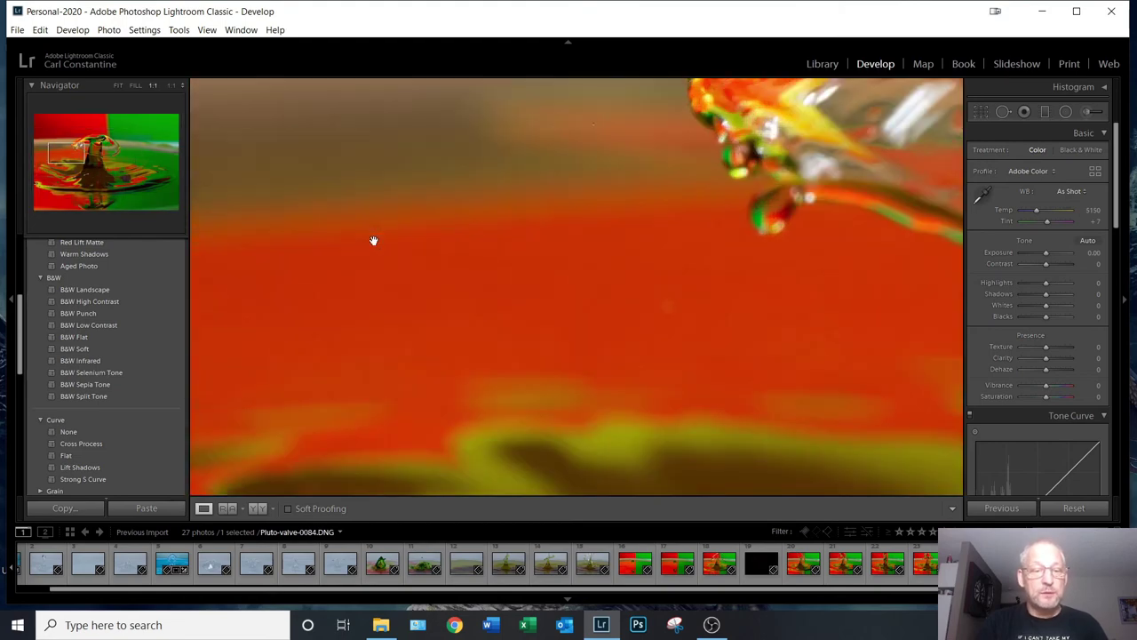
drag(373, 250, 385, 439)
drag(436, 216, 436, 388)
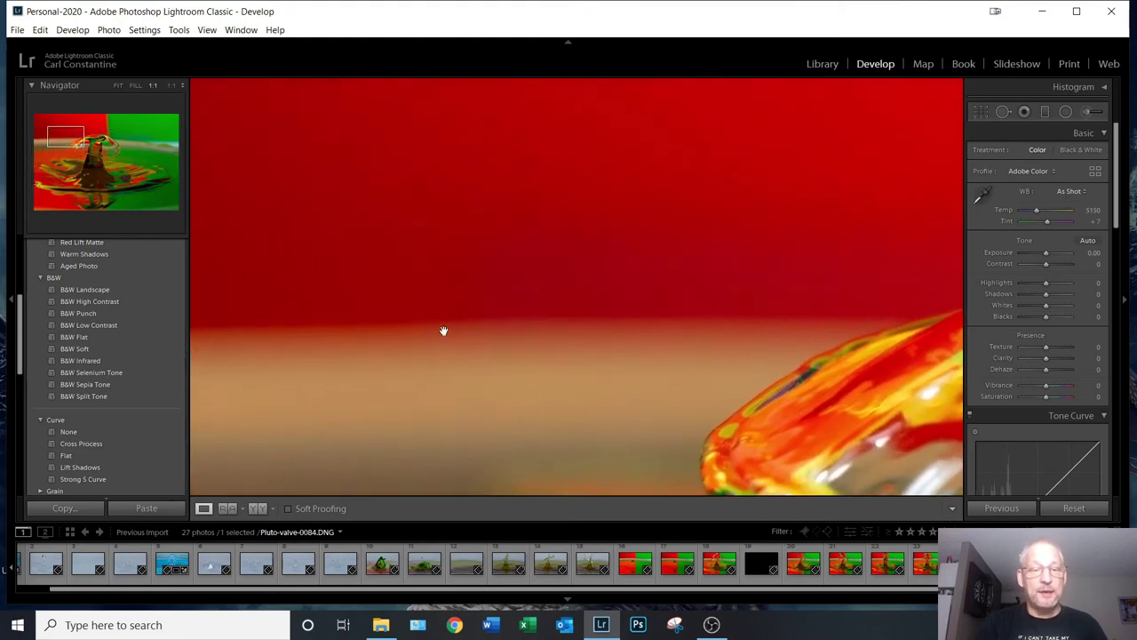
drag(433, 250, 459, 323)
drag(453, 186, 474, 260)
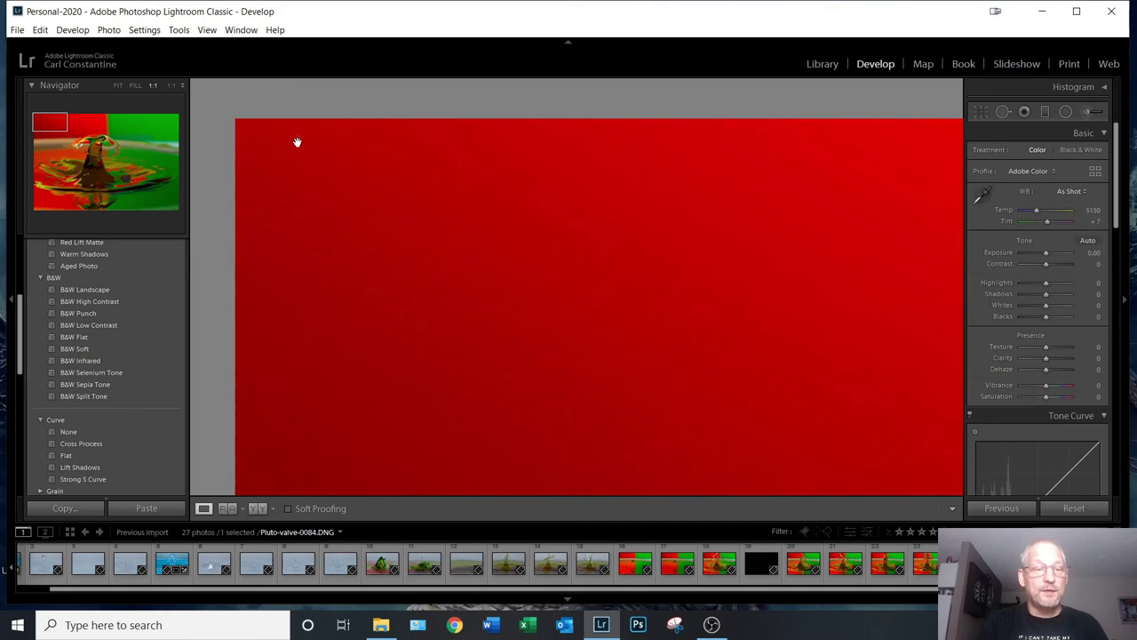
- With Spot Removal shrunk to size 14, heal four dust specks on the red backdrop
click(1002, 112)
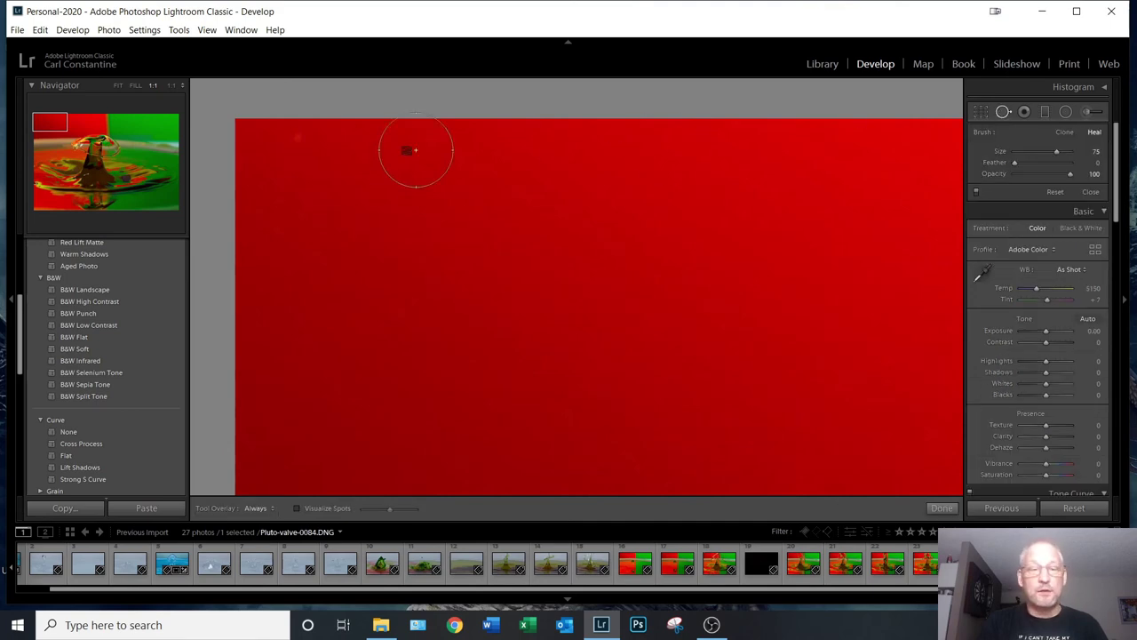
scroll(293, 141, down, 6)
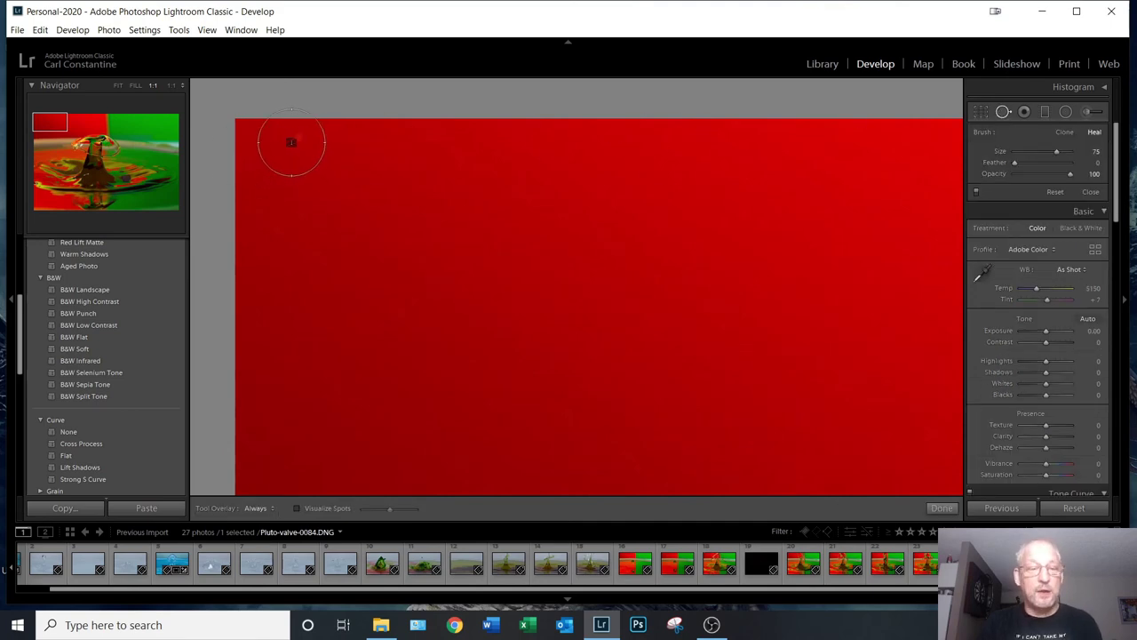
scroll(296, 139, down, 7)
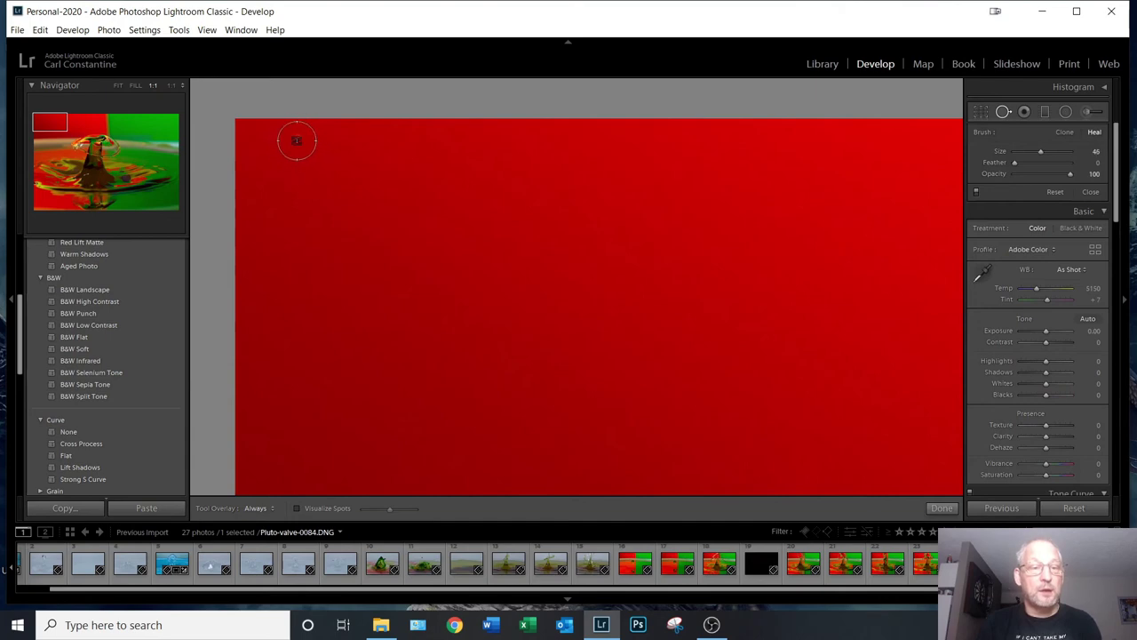
click(296, 138)
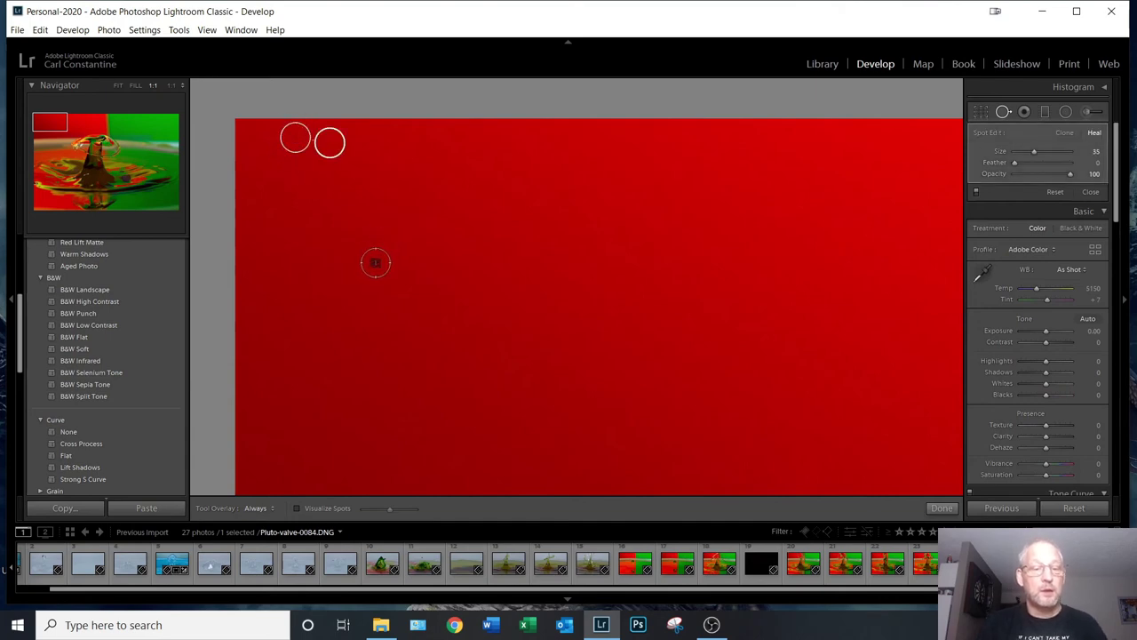
drag(376, 400, 388, 155)
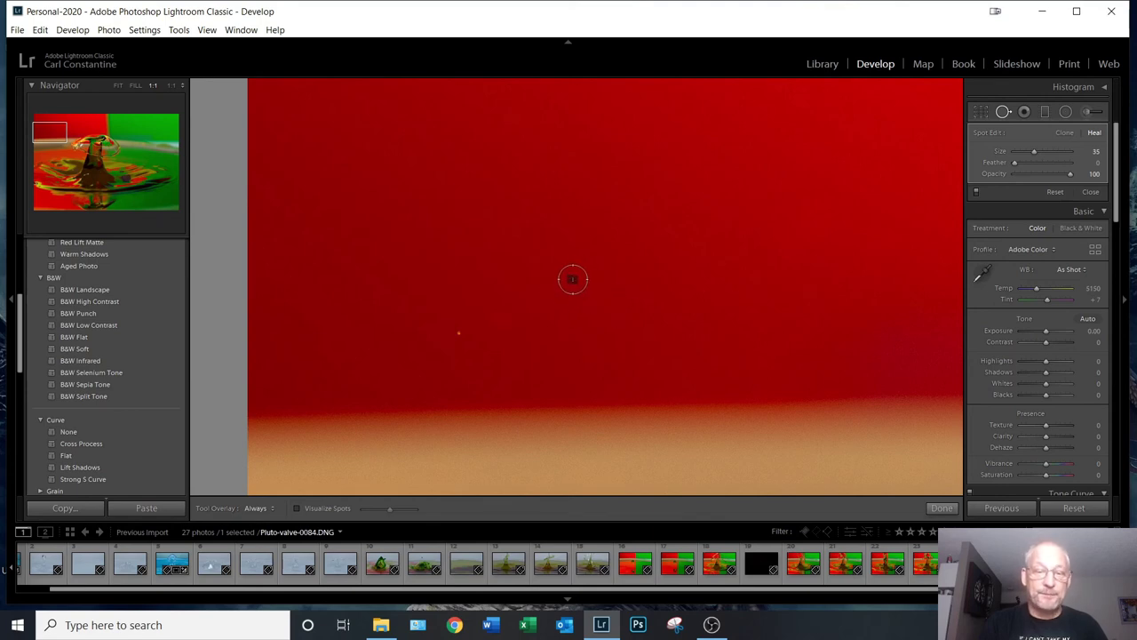
scroll(573, 278, down, 2)
click(573, 278)
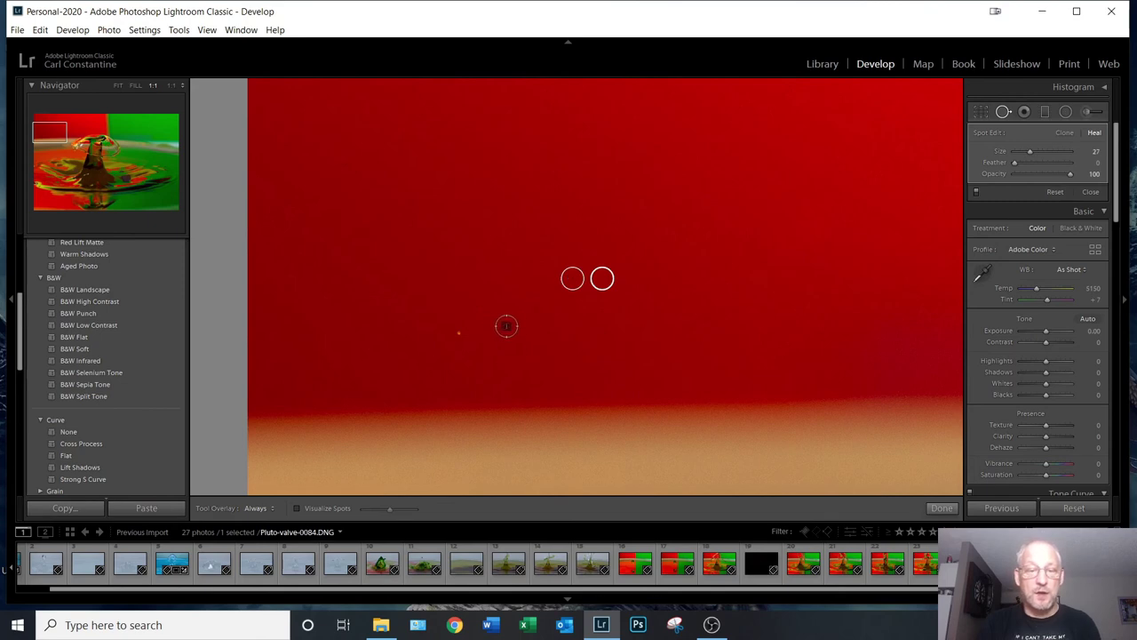
click(503, 319)
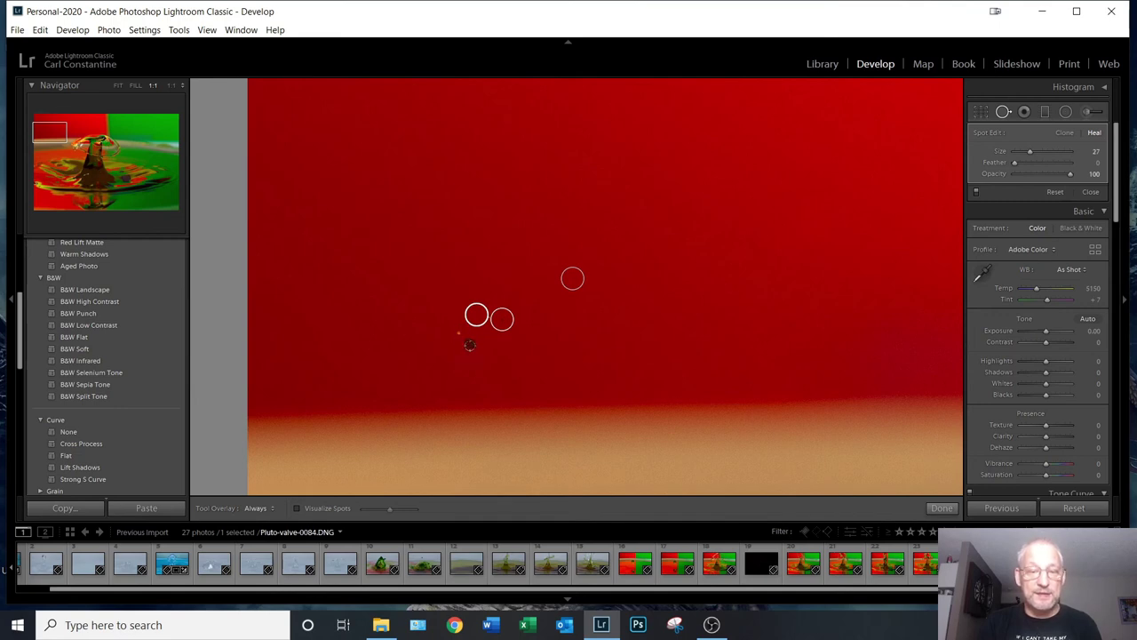
click(458, 333)
drag(492, 429, 480, 215)
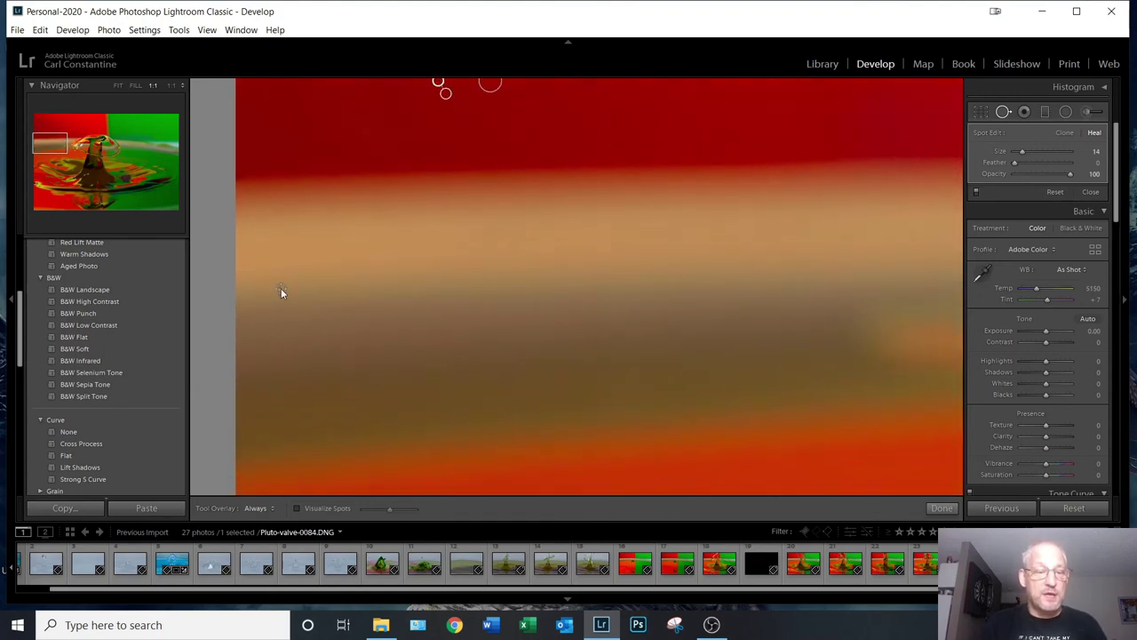
- Pan to the yellow-green reflections and heal a speck among them
mouse_move(503, 408)
mouse_down()
mouse_move(492, 276)
mouse_move(503, 205)
mouse_up()
drag(462, 358, 472, 252)
drag(465, 471, 459, 247)
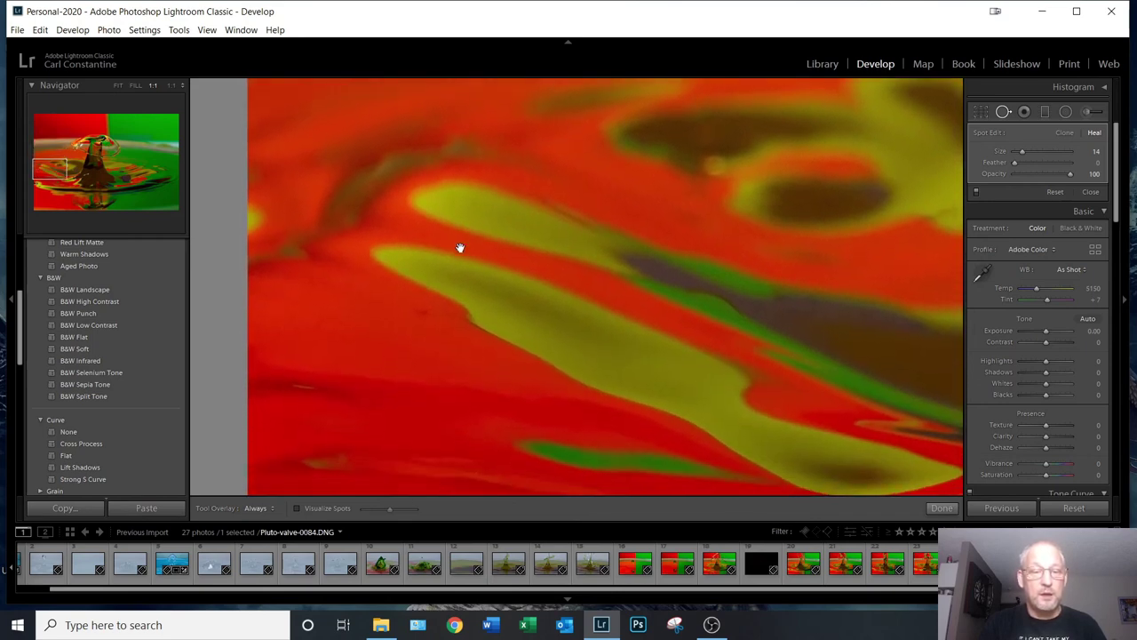
click(421, 305)
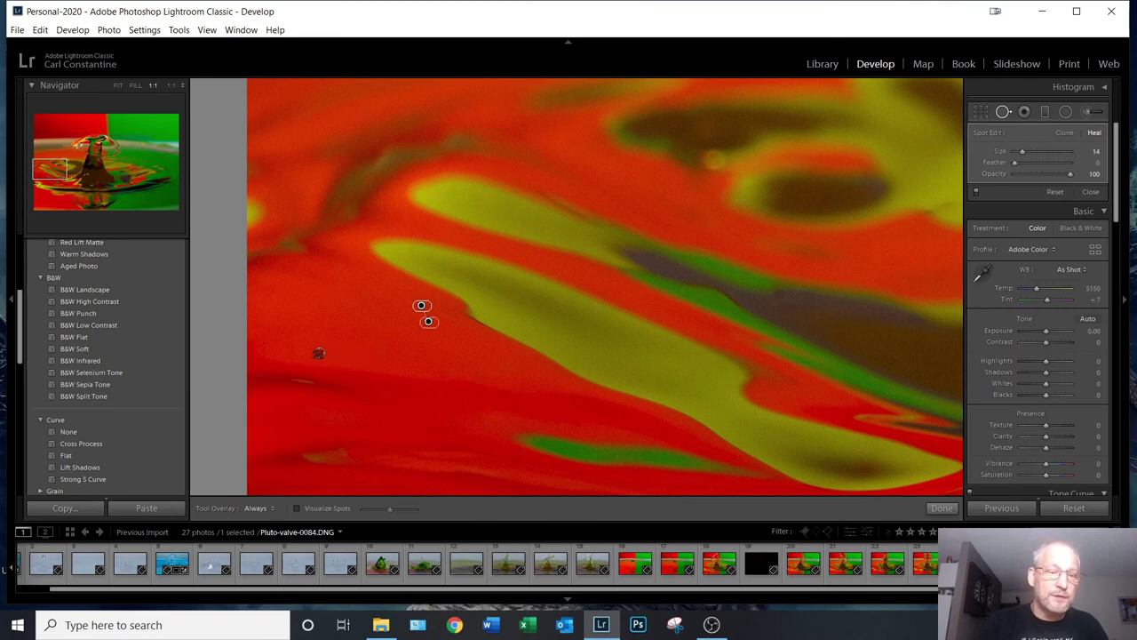
- Pan across the photo's bottom, glass stem, green background and top edge checking for specks
mouse_move(408, 438)
mouse_down()
mouse_move(414, 231)
mouse_move(462, 294)
mouse_move(523, 291)
mouse_move(515, 170)
mouse_up()
drag(528, 424, 525, 237)
drag(548, 332, 546, 248)
drag(783, 276, 317, 289)
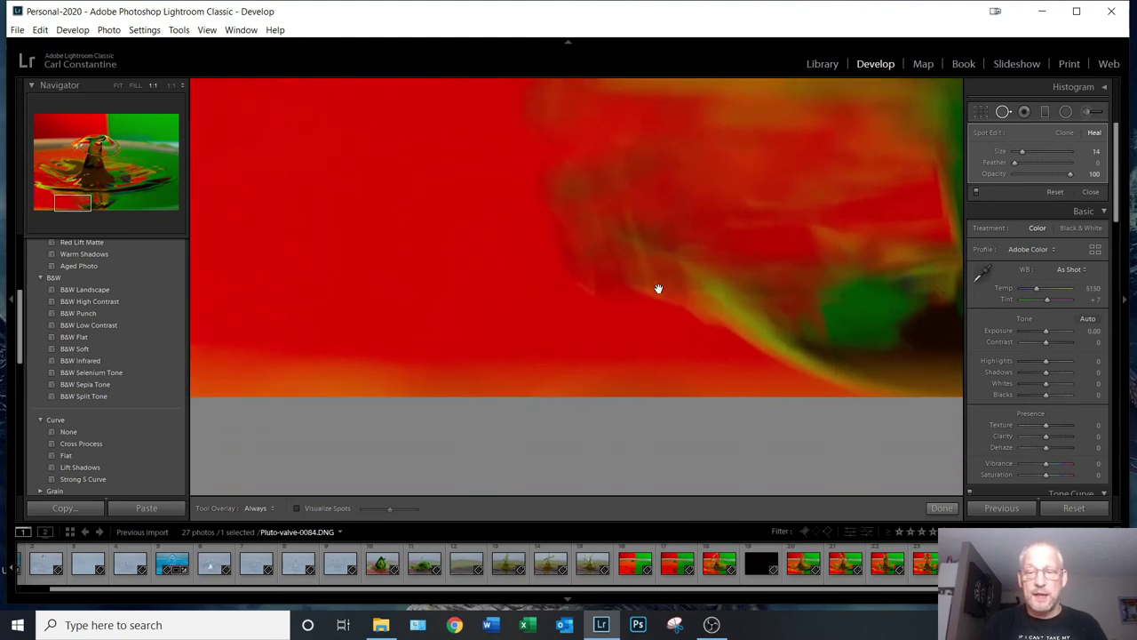
drag(788, 292, 393, 302)
drag(870, 292, 507, 299)
drag(956, 307, 510, 338)
drag(689, 349, 307, 371)
drag(856, 329, 462, 333)
drag(581, 269, 610, 475)
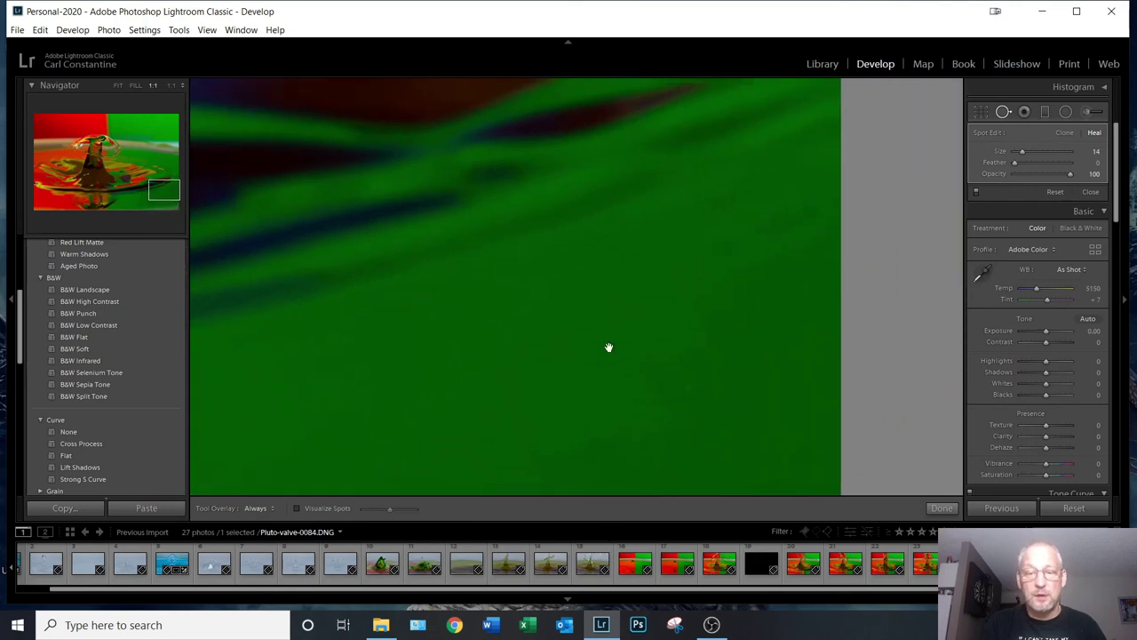
drag(637, 254, 675, 494)
drag(731, 169, 769, 454)
drag(773, 170, 791, 390)
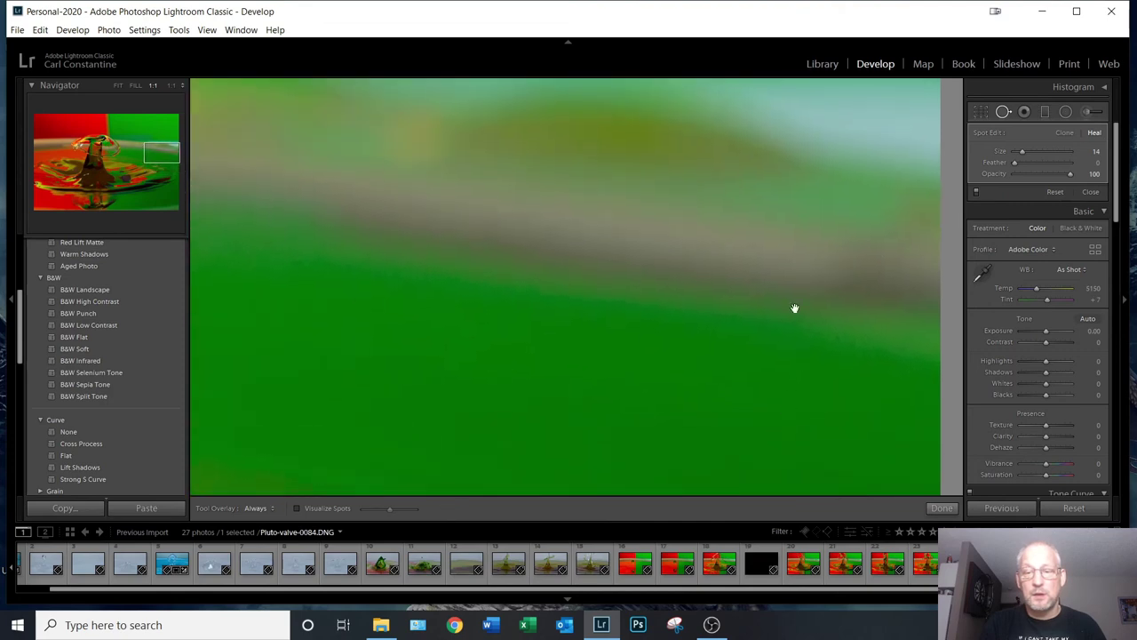
drag(774, 169, 775, 356)
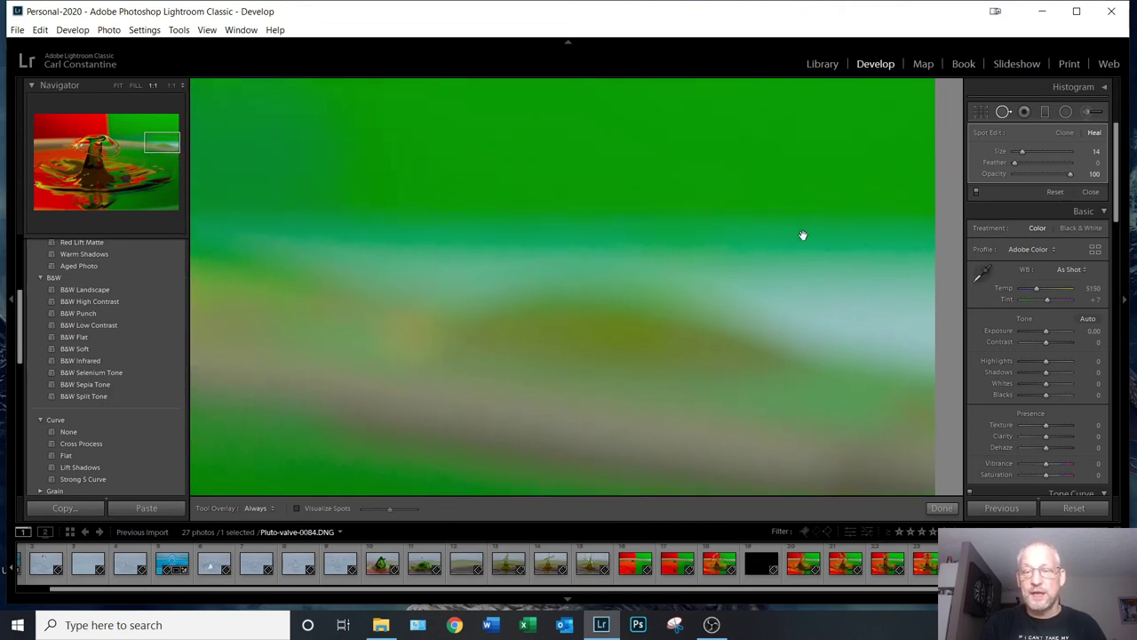
drag(810, 195, 817, 360)
drag(812, 197, 830, 367)
drag(838, 146, 824, 288)
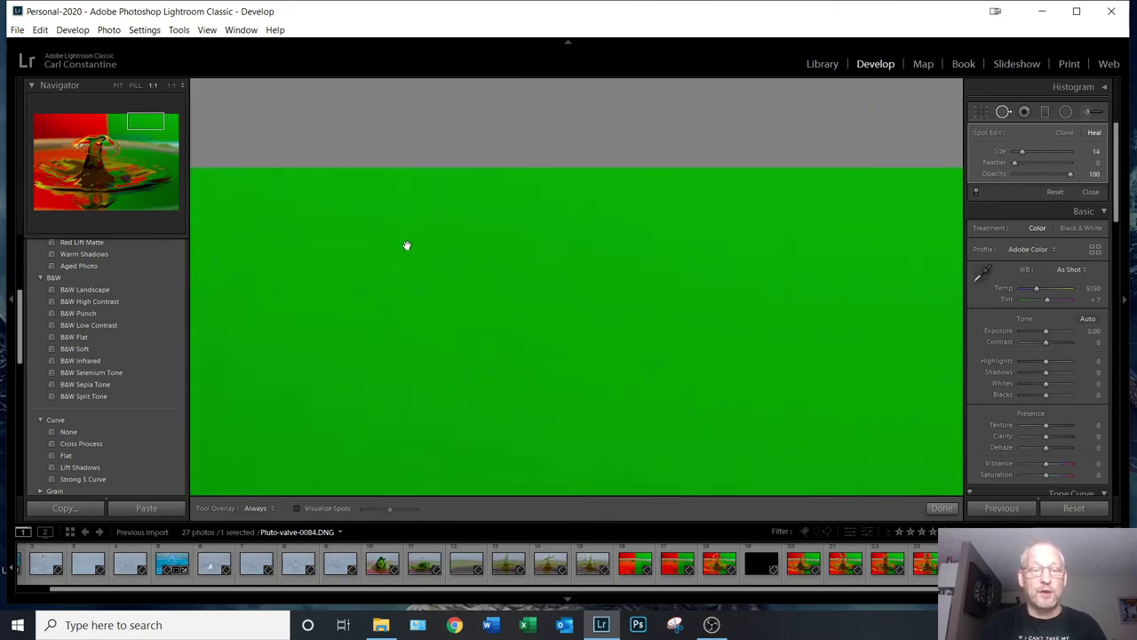
- Pan back to the red left side and heal a dust speck in the red background
drag(549, 250, 716, 236)
drag(459, 251, 694, 223)
drag(405, 231, 808, 213)
drag(323, 245, 716, 243)
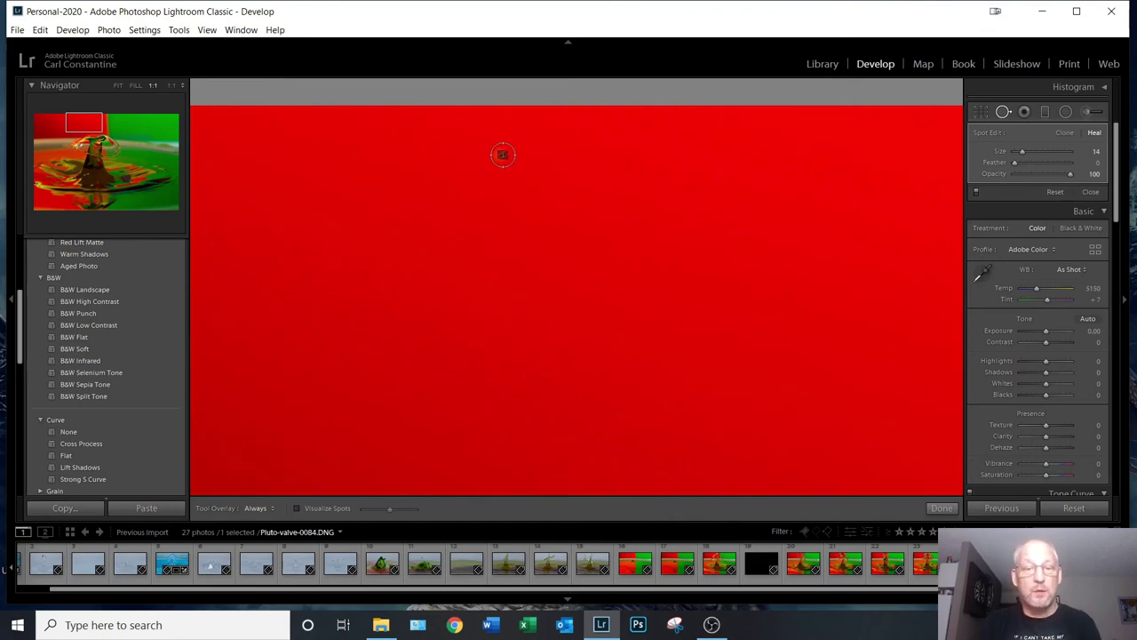
scroll(502, 154, up, 3)
click(502, 155)
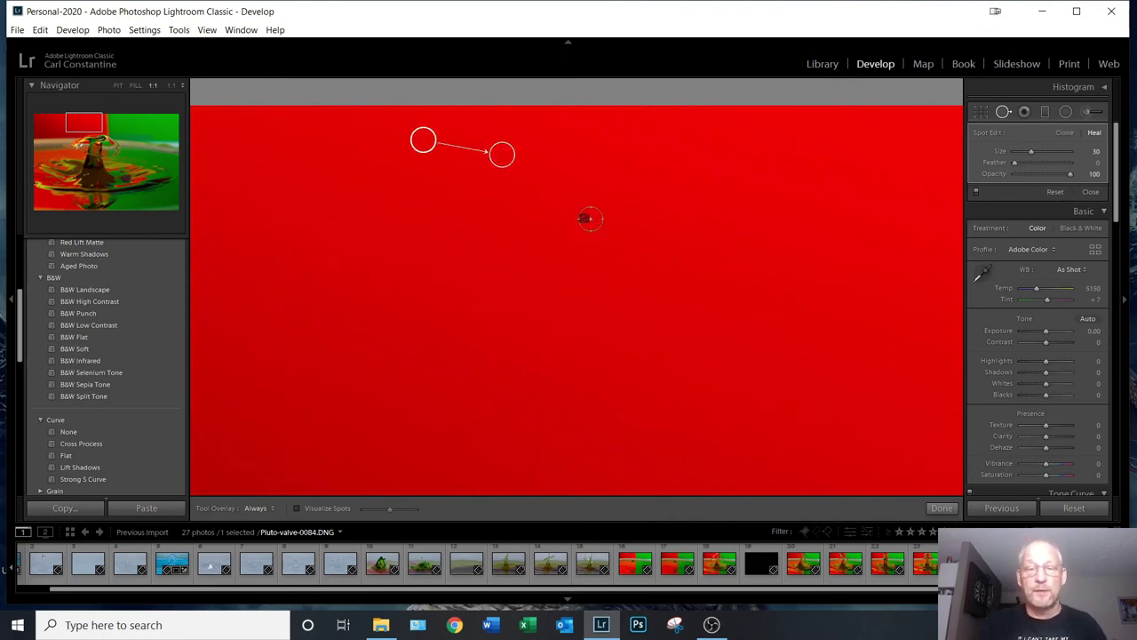
- Pan across the red background and down the glass column to its base
drag(457, 261, 730, 267)
mouse_move(586, 279)
mouse_down()
mouse_move(609, 243)
mouse_move(693, 219)
mouse_move(802, 265)
mouse_move(865, 311)
mouse_up()
drag(599, 312, 414, 208)
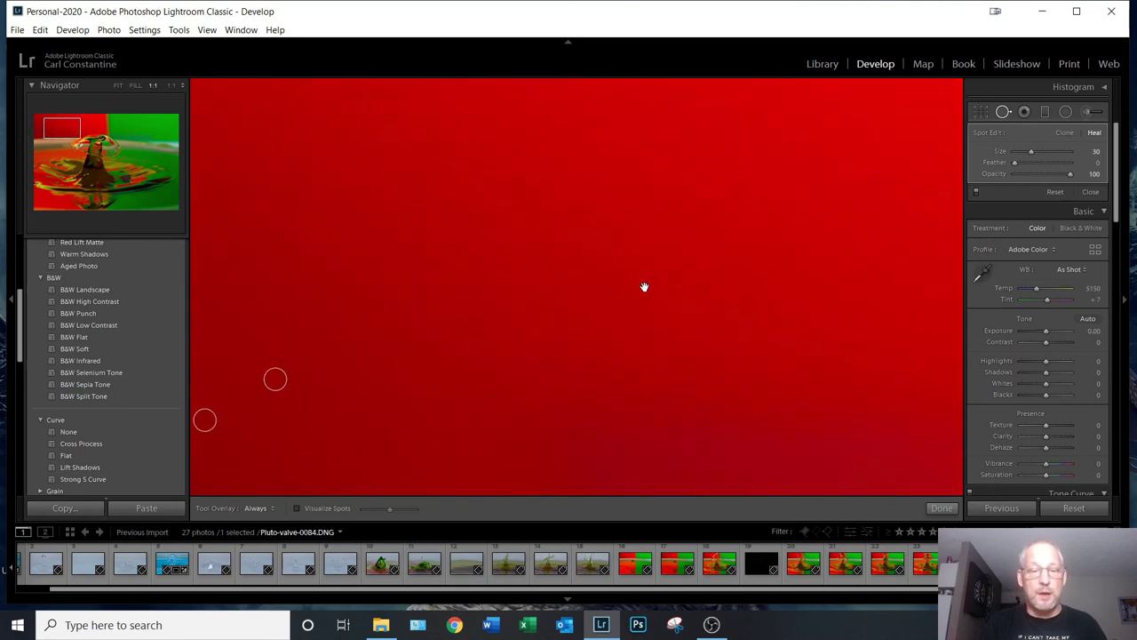
drag(648, 297, 575, 160)
drag(716, 382, 446, 251)
drag(746, 355, 569, 222)
drag(744, 290, 578, 115)
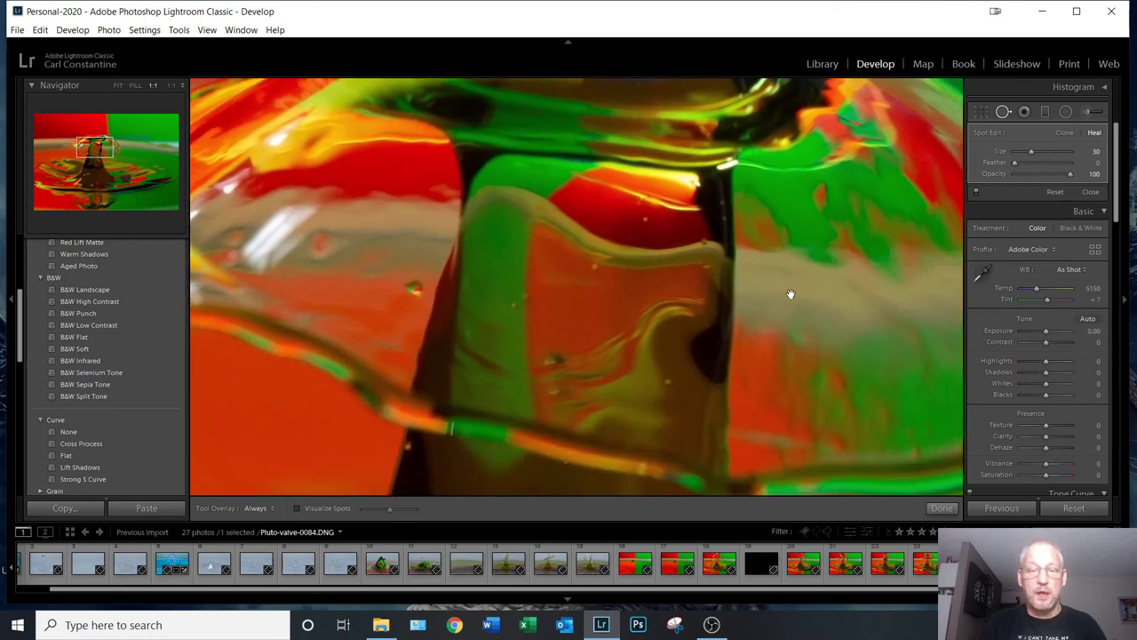
drag(792, 294, 762, 192)
drag(716, 364, 711, 247)
drag(584, 287, 577, 160)
drag(624, 373, 625, 255)
drag(562, 398, 545, 272)
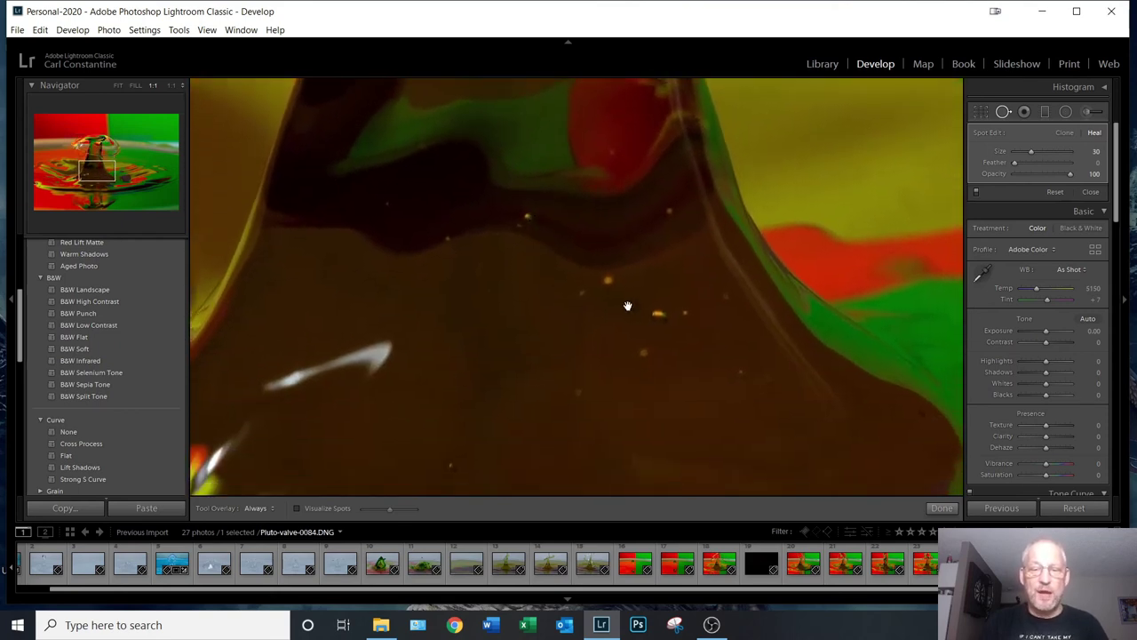
drag(662, 419, 675, 264)
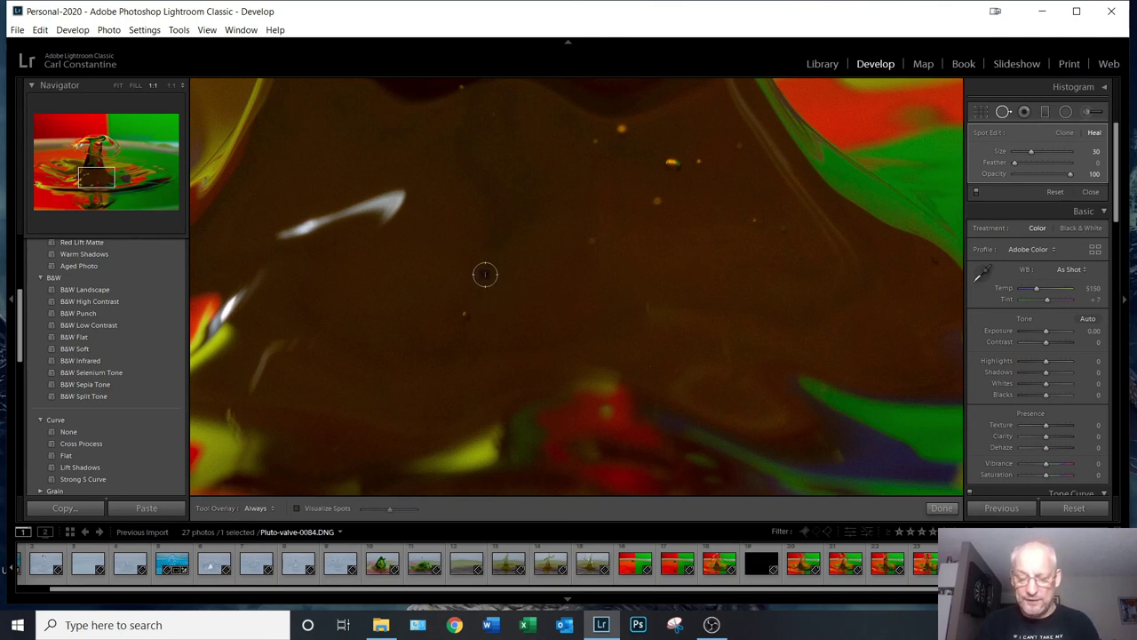
- Heal eight dust specks on the dark glass base
scroll(485, 274, down, 3)
click(465, 312)
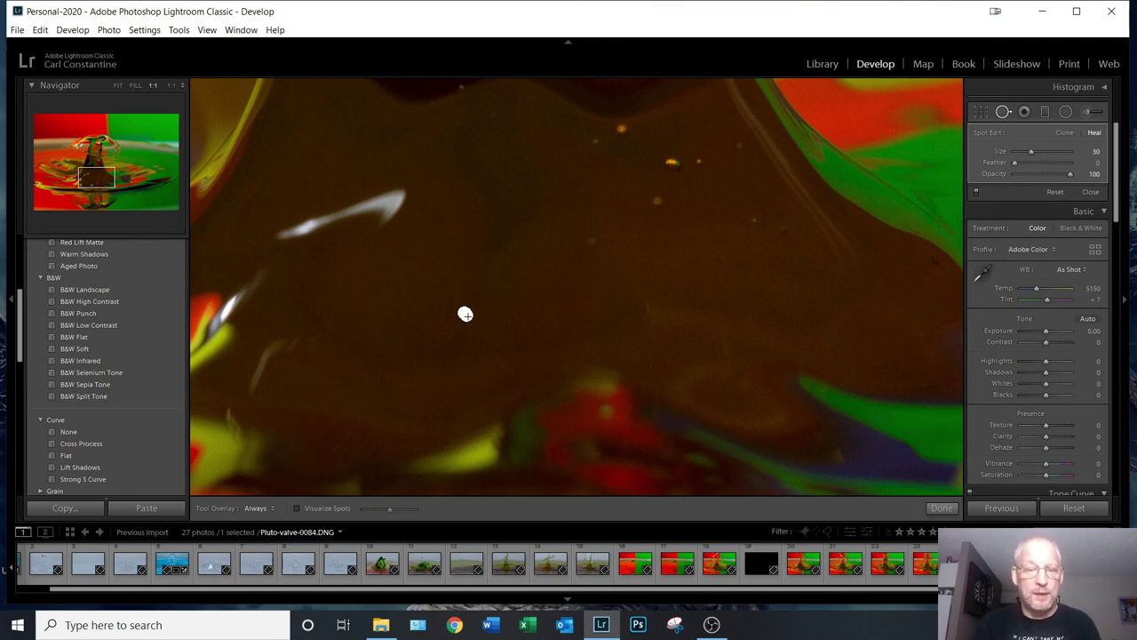
click(592, 242)
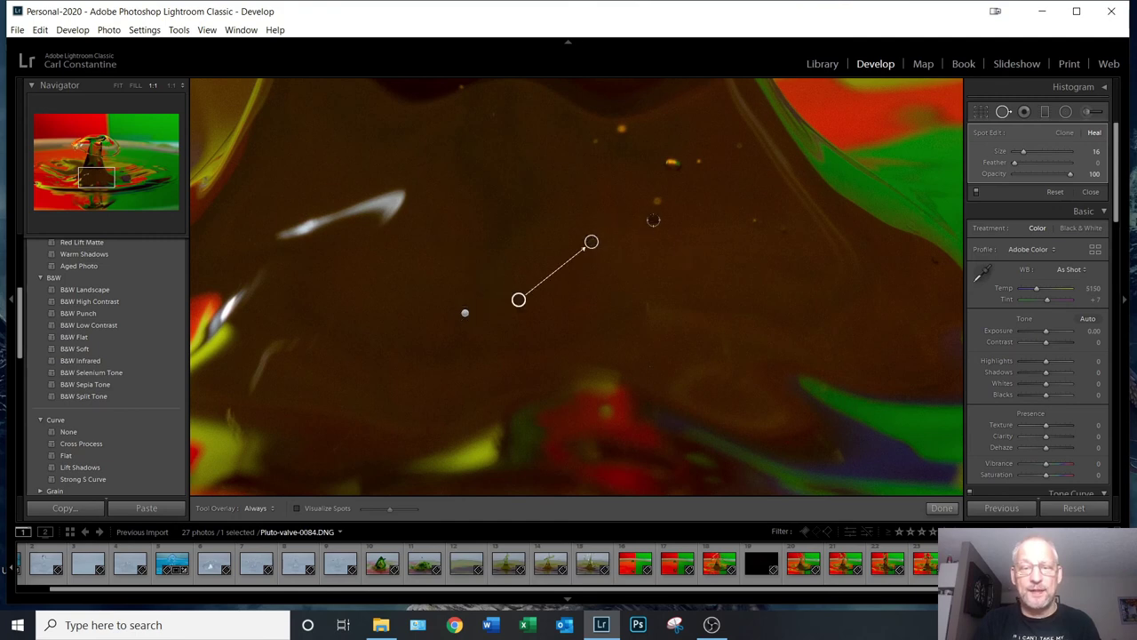
click(659, 198)
click(592, 136)
click(753, 219)
click(787, 229)
click(738, 146)
click(697, 162)
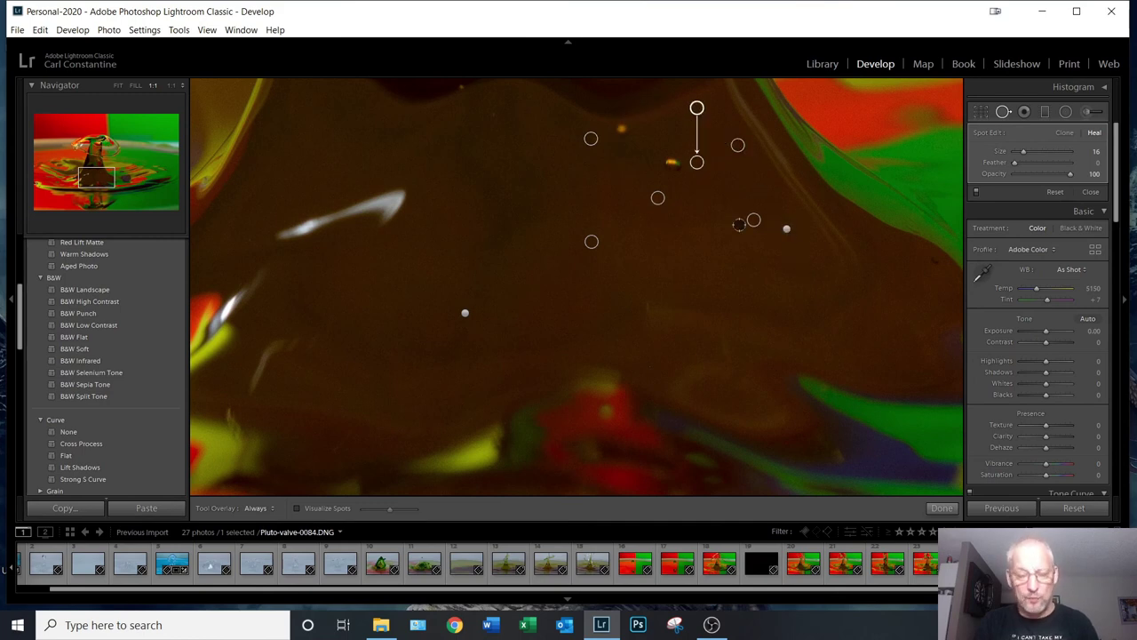
- Heal five more specks further along the dark glass column
mouse_move(488, 177)
mouse_down()
mouse_move(484, 298)
mouse_move(512, 313)
mouse_move(521, 412)
mouse_up()
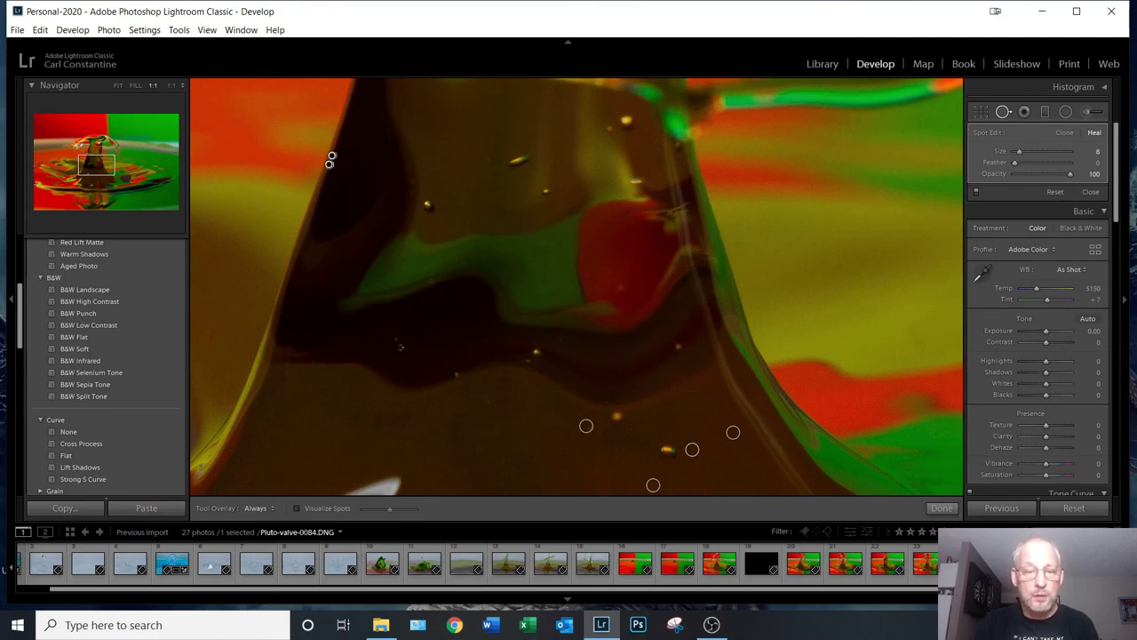
click(396, 339)
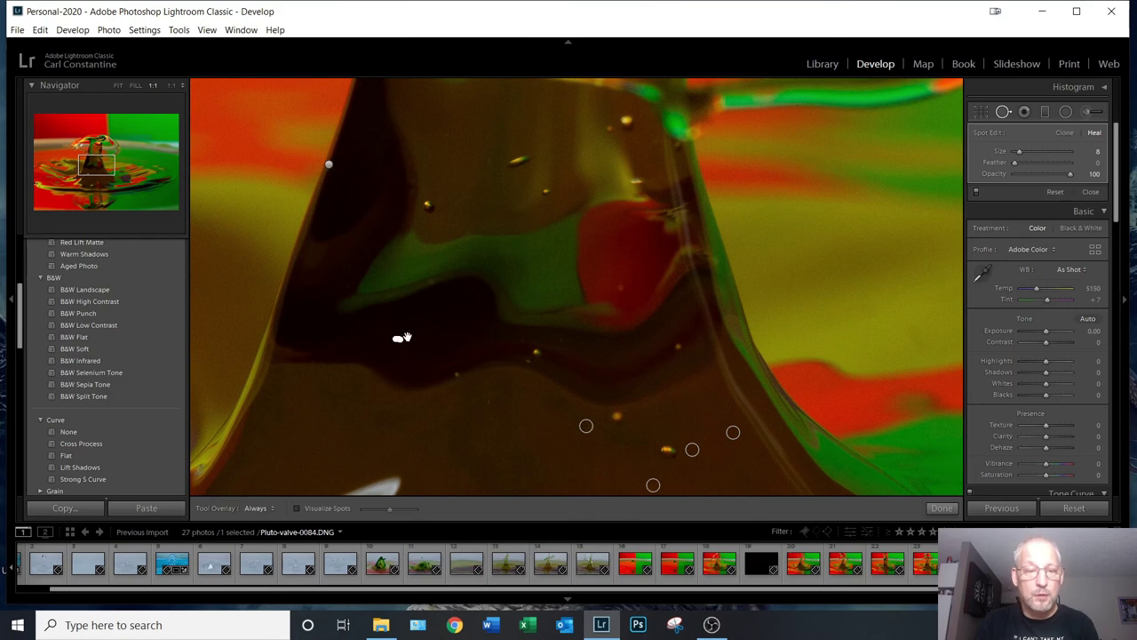
click(526, 360)
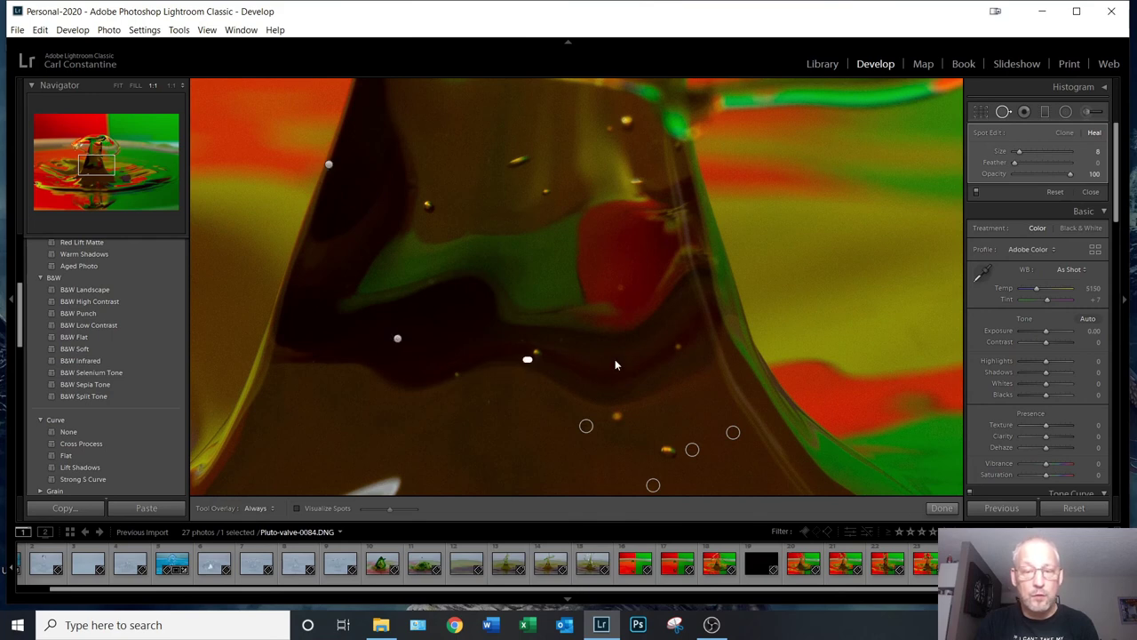
click(618, 287)
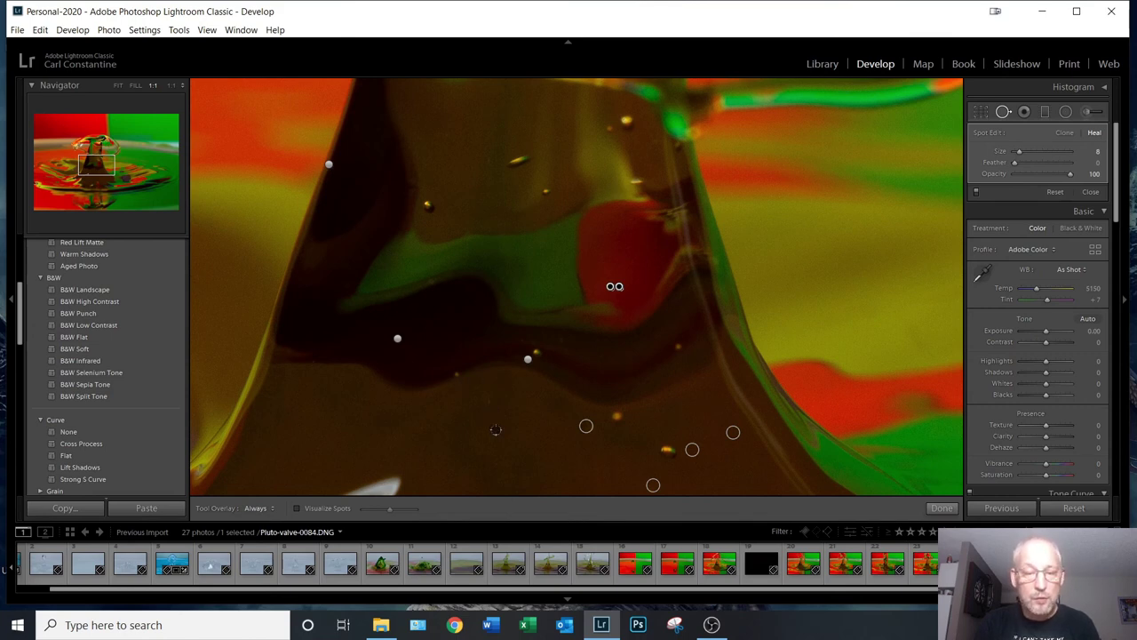
scroll(489, 404, up, 3)
click(489, 402)
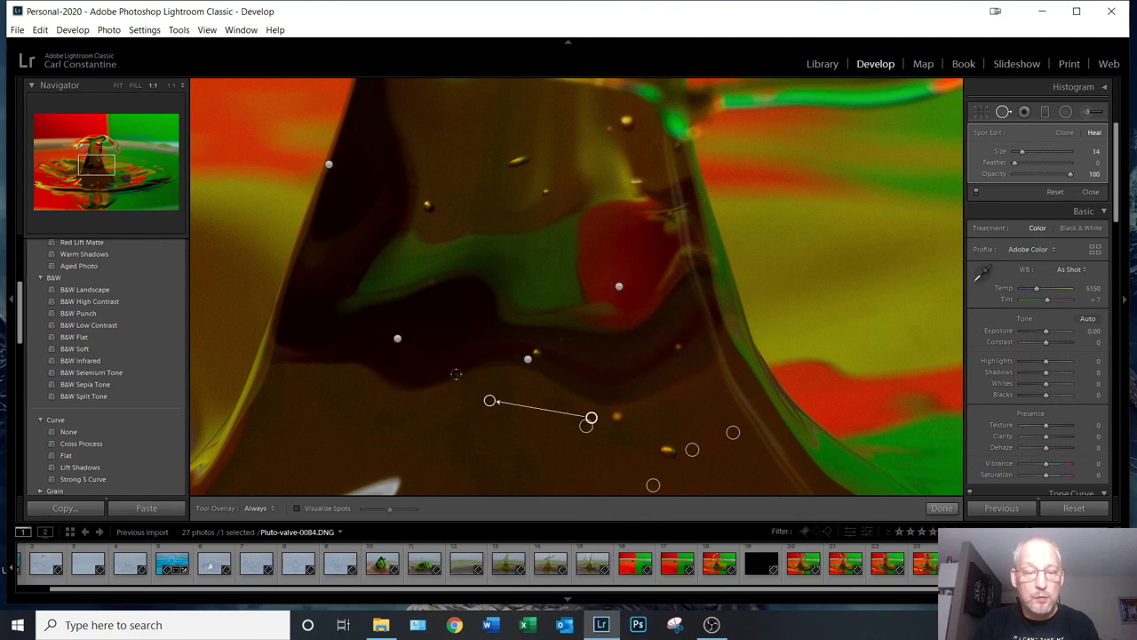
click(446, 370)
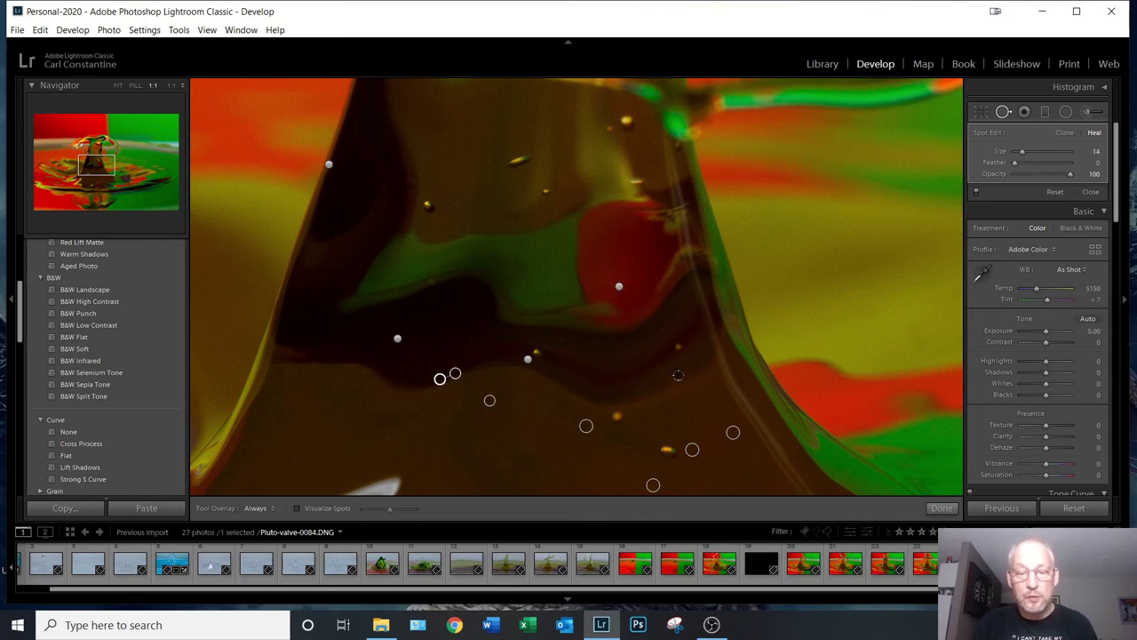
scroll(537, 438, down, 5)
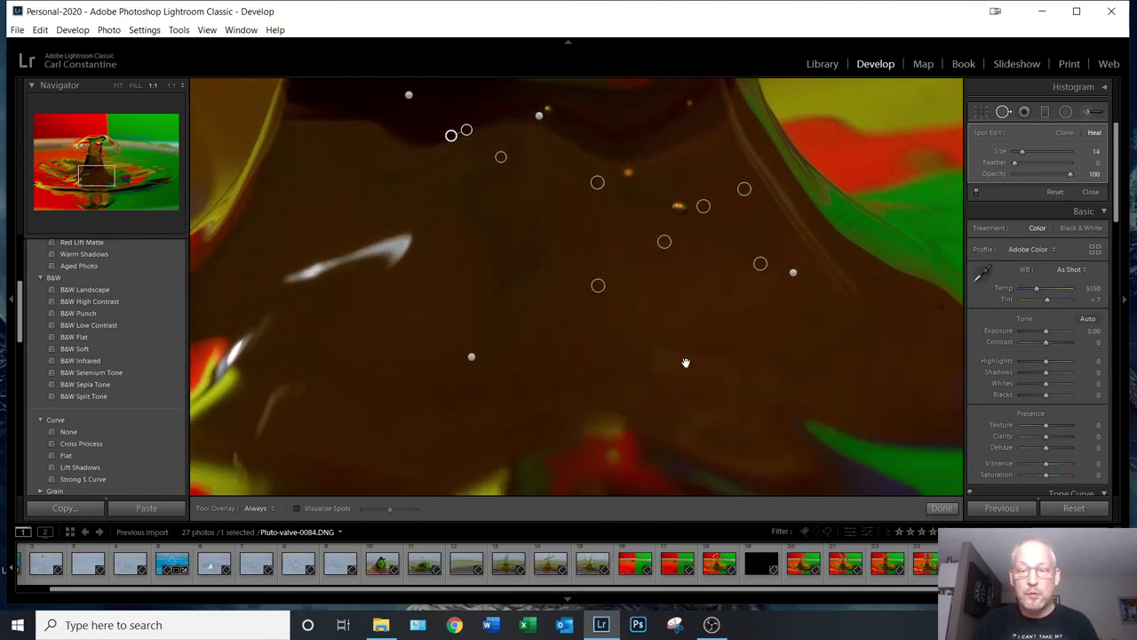
- Heal a speck at the edge of the green area beside the glass base
drag(735, 344, 592, 302)
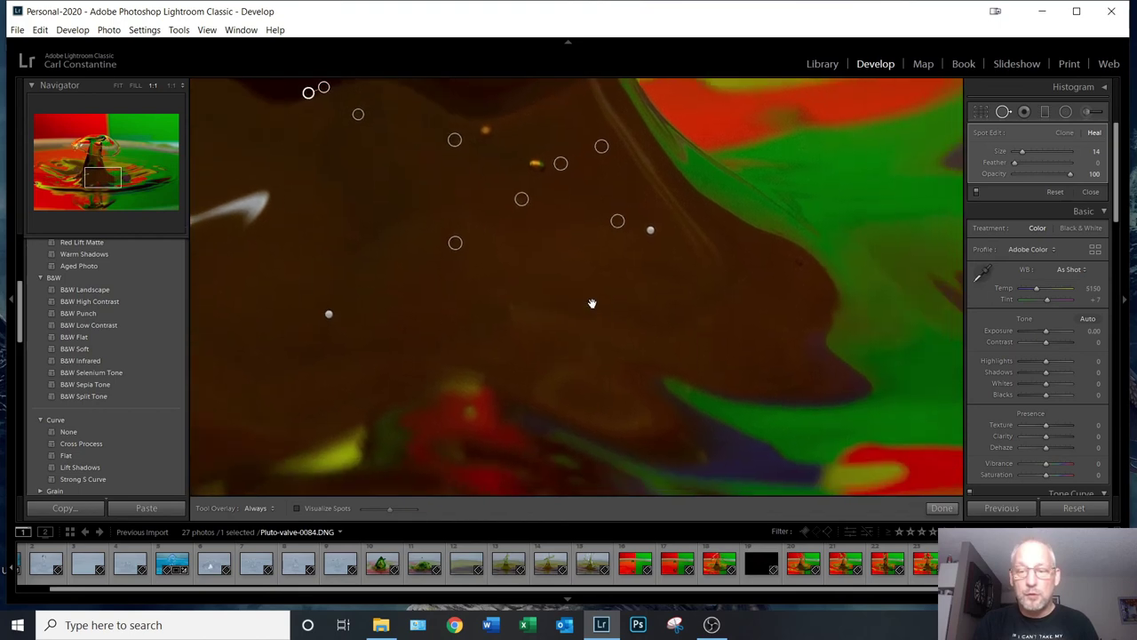
click(796, 263)
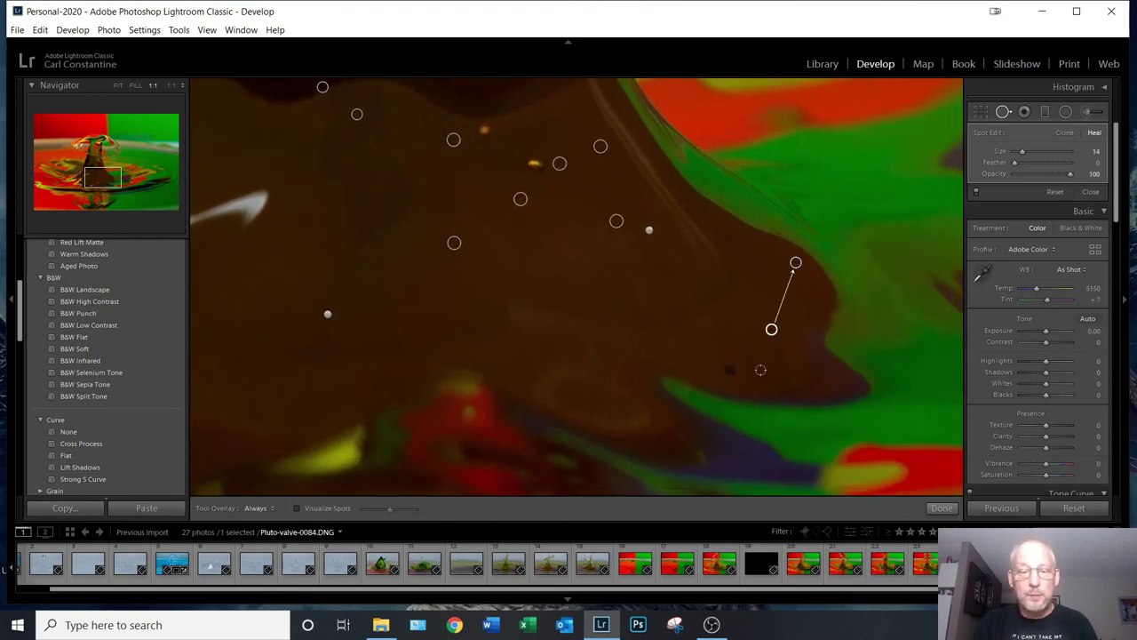
mouse_move(619, 378)
mouse_down()
mouse_move(612, 213)
mouse_move(556, 370)
mouse_move(600, 358)
mouse_move(680, 294)
mouse_move(696, 404)
mouse_up()
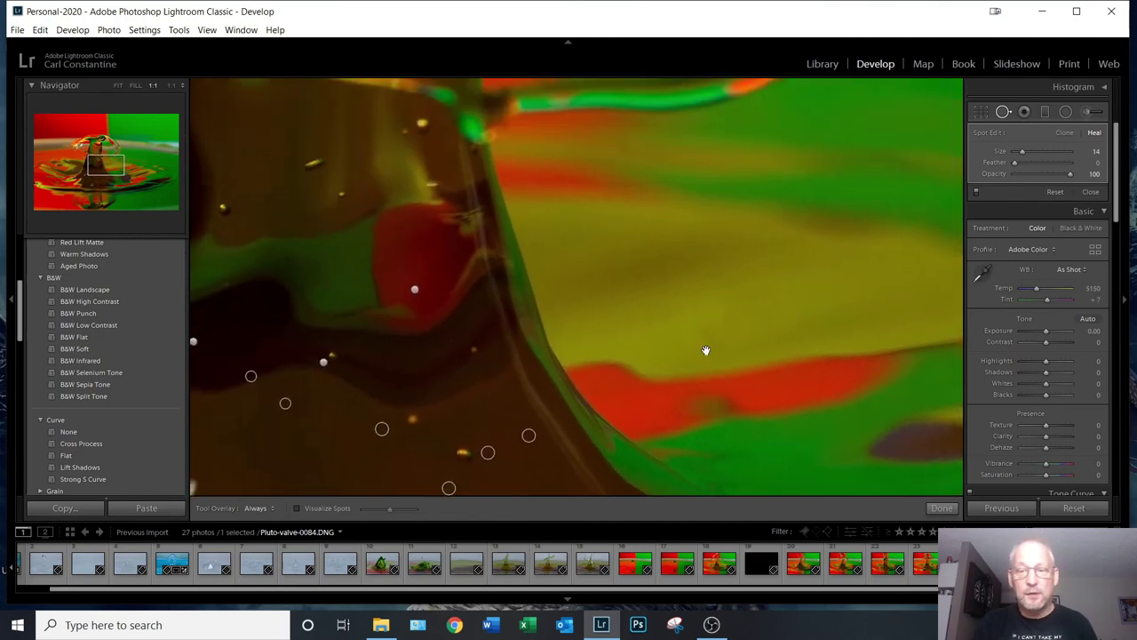
- Enlarge the heal brush to 25 and heal a speck in the red and yellow splash
mouse_move(648, 309)
mouse_down()
mouse_move(554, 320)
mouse_move(429, 294)
mouse_move(381, 184)
mouse_up()
drag(796, 323, 604, 147)
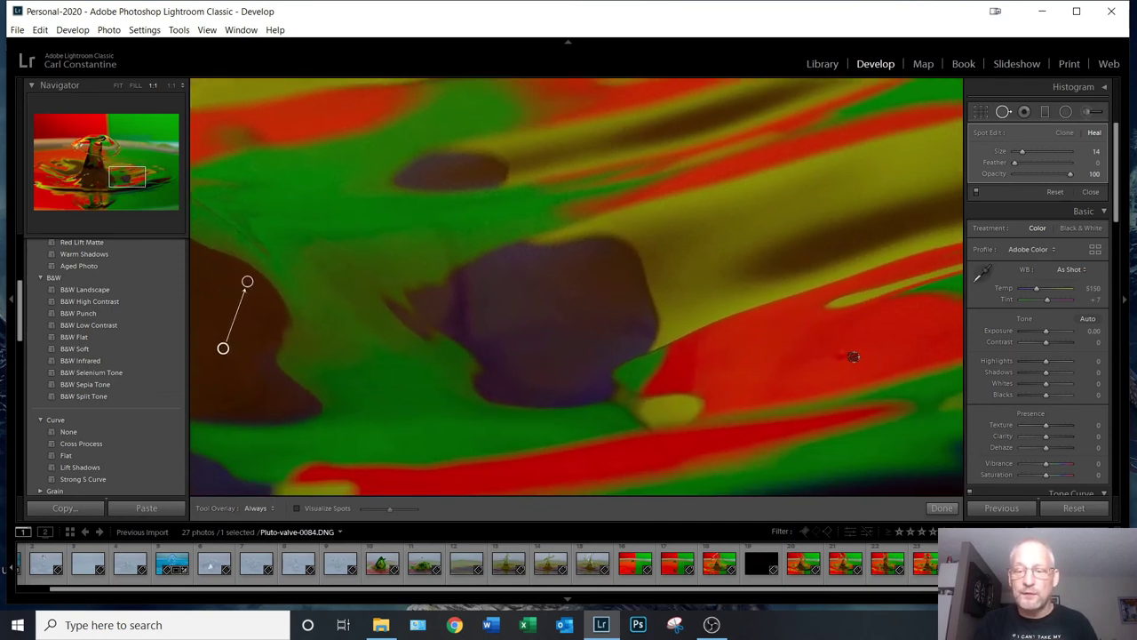
scroll(843, 354, up, 5)
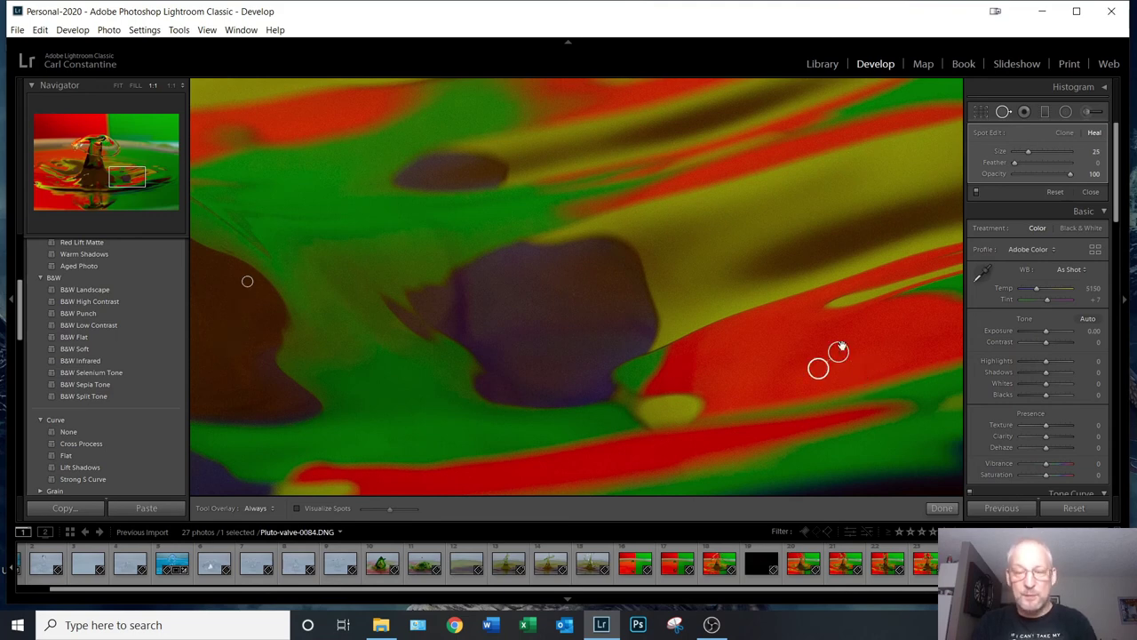
drag(635, 306, 634, 388)
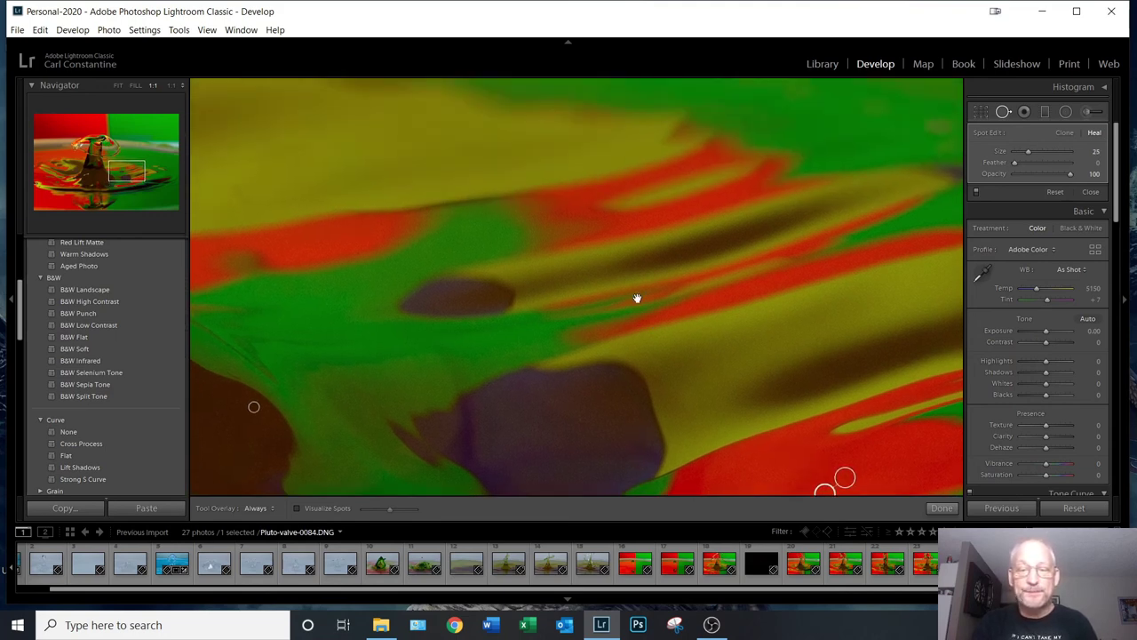
mouse_move(660, 300)
mouse_down()
mouse_move(667, 414)
mouse_move(856, 399)
mouse_up()
drag(553, 329, 645, 109)
mouse_move(663, 328)
mouse_down()
mouse_move(683, 277)
mouse_move(497, 317)
mouse_move(650, 350)
mouse_move(626, 424)
mouse_move(515, 343)
mouse_move(604, 418)
mouse_move(577, 331)
mouse_move(578, 377)
mouse_up()
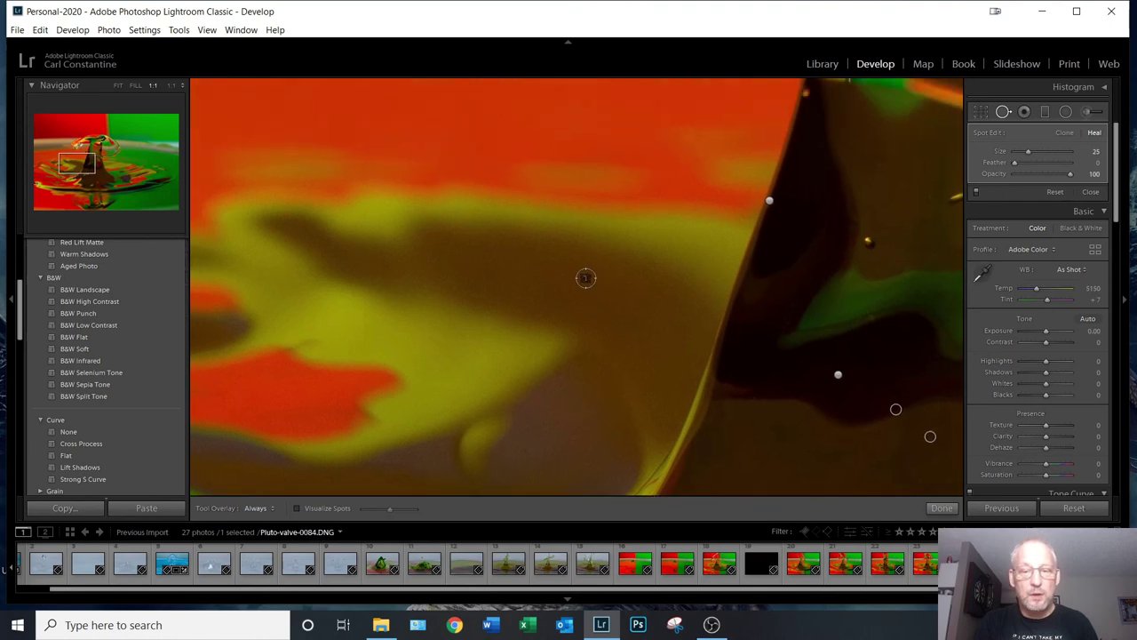
click(583, 275)
mouse_move(441, 391)
mouse_down()
mouse_move(604, 244)
mouse_move(734, 243)
mouse_move(512, 317)
mouse_move(520, 308)
mouse_move(614, 399)
mouse_move(640, 372)
mouse_move(559, 445)
mouse_up()
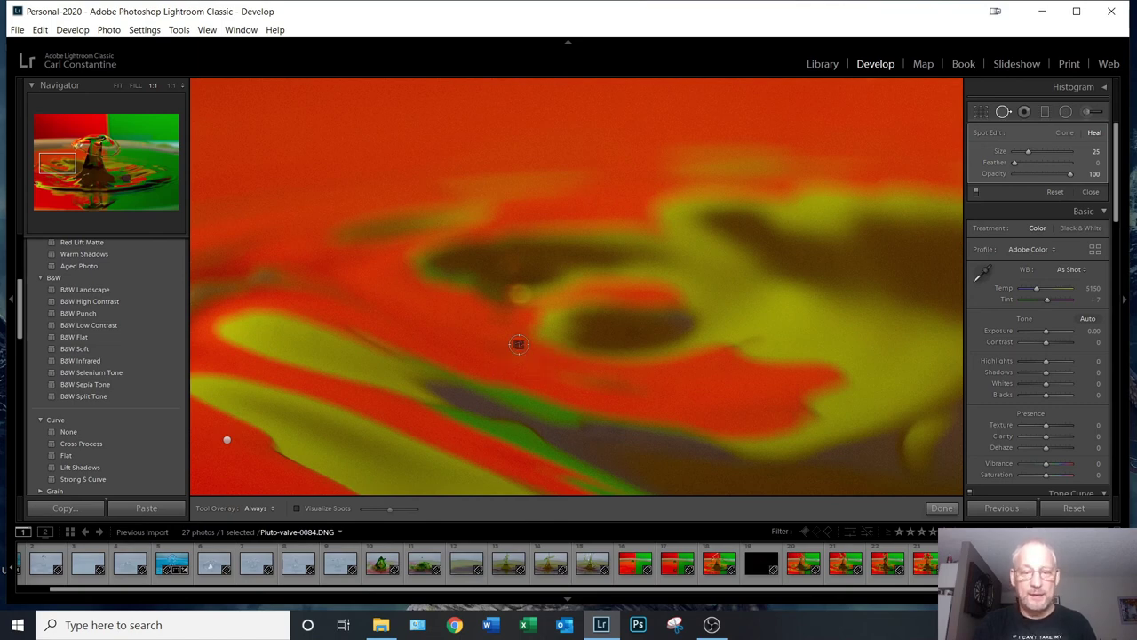
- Close spot removal and zoom to 1:1 on the droplet's stem
click(1003, 111)
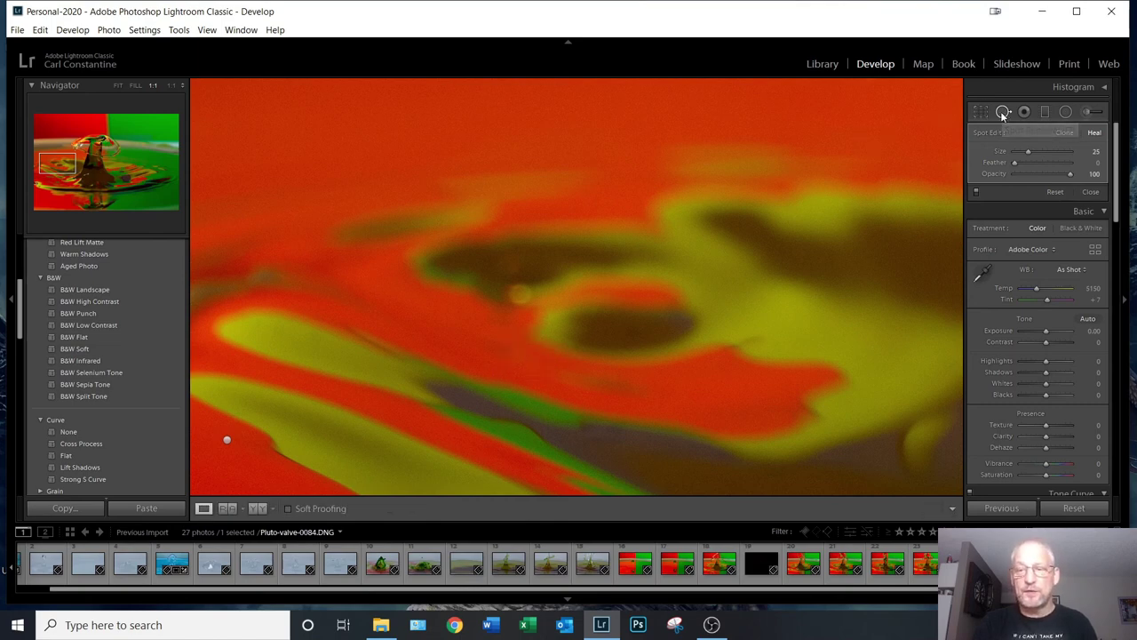
click(613, 312)
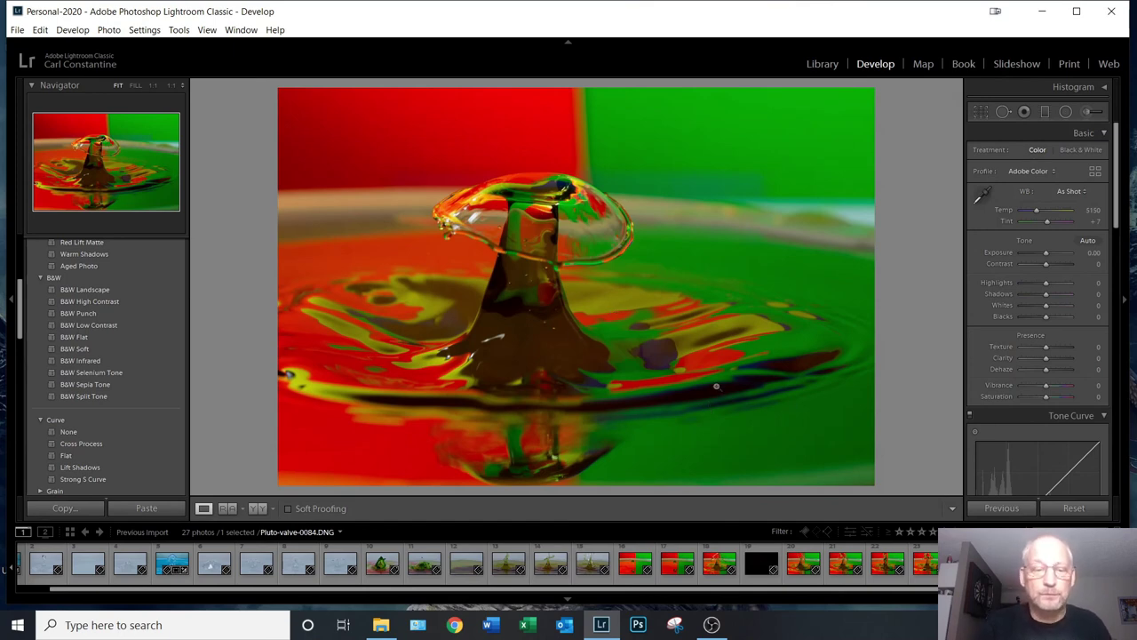
click(499, 230)
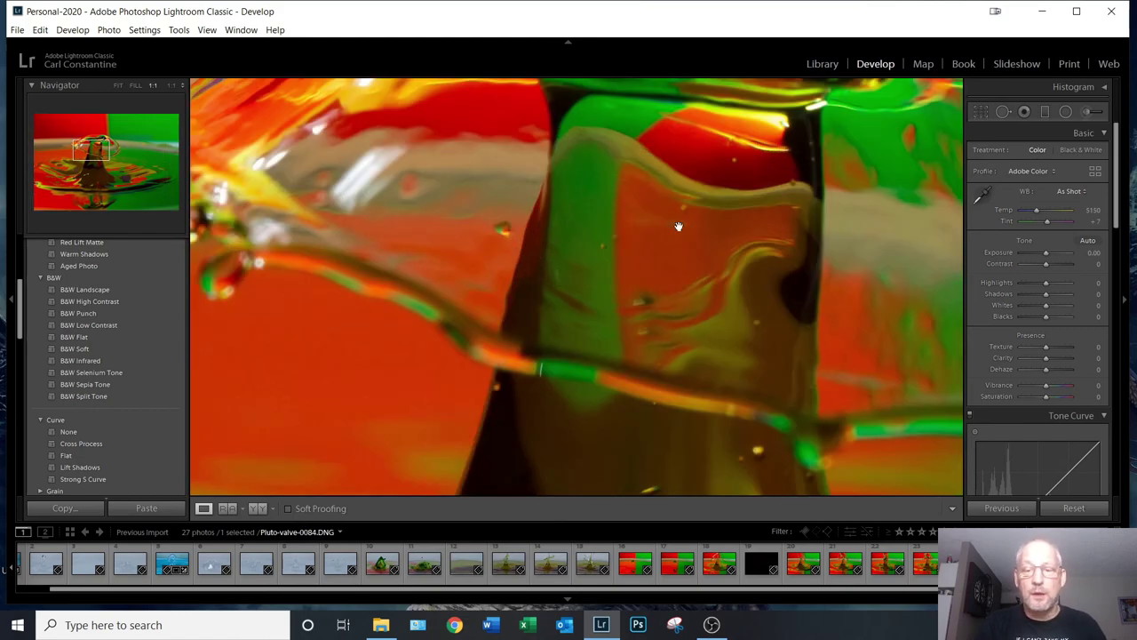
click(751, 254)
click(751, 254)
drag(586, 256, 806, 228)
drag(456, 242, 552, 370)
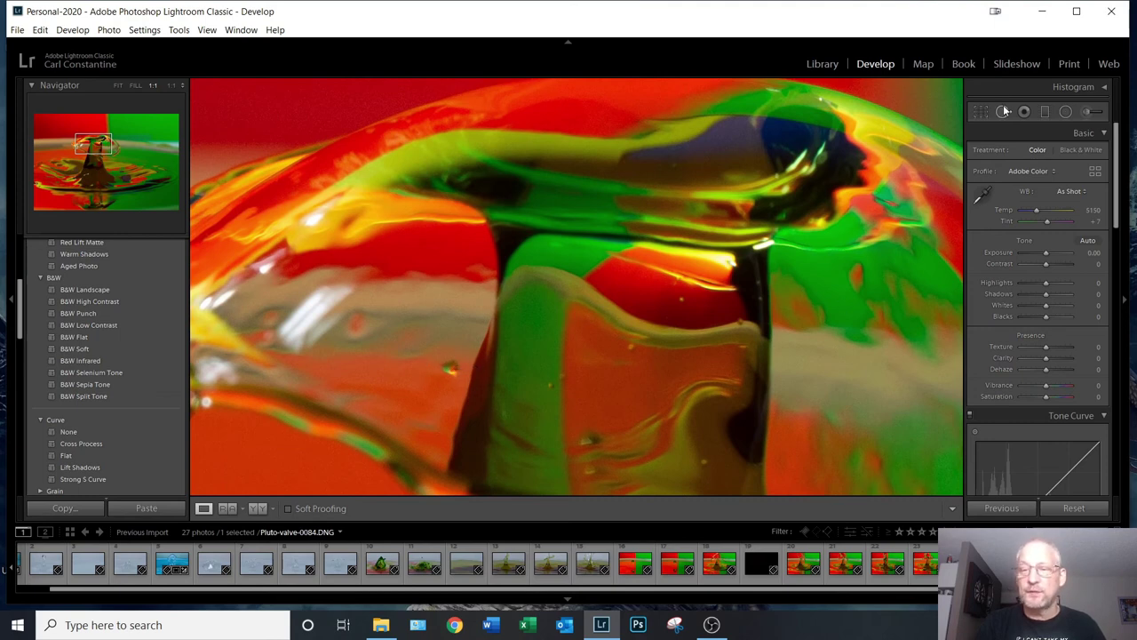
- Heal the small speck on the droplet, then close Spot Removal and return to Fit
click(1004, 111)
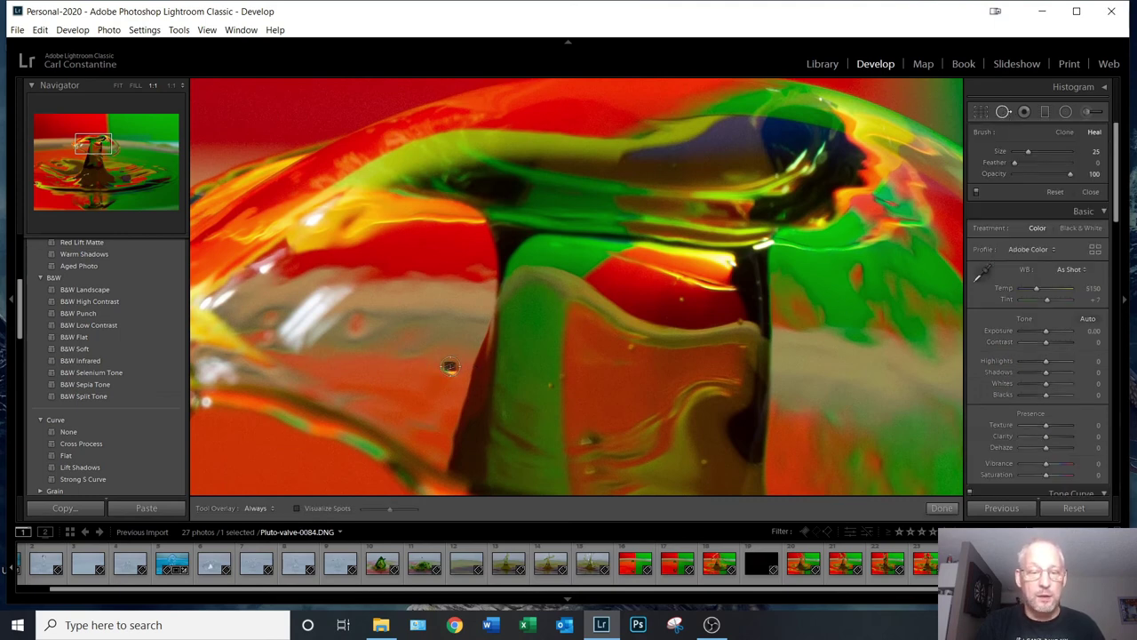
click(450, 365)
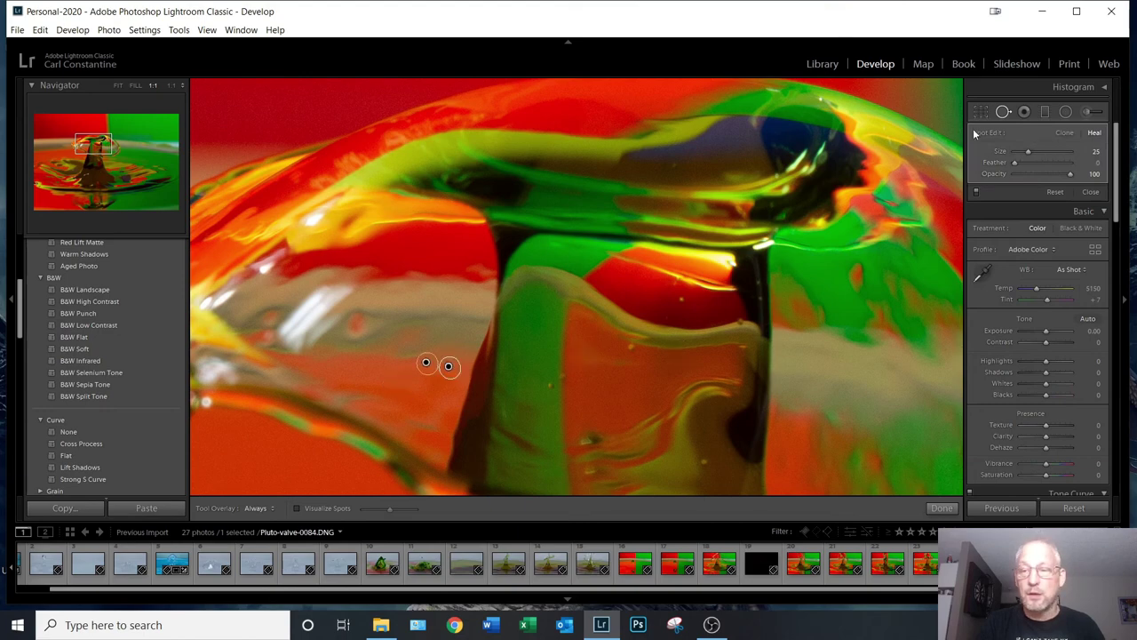
click(1002, 112)
click(631, 357)
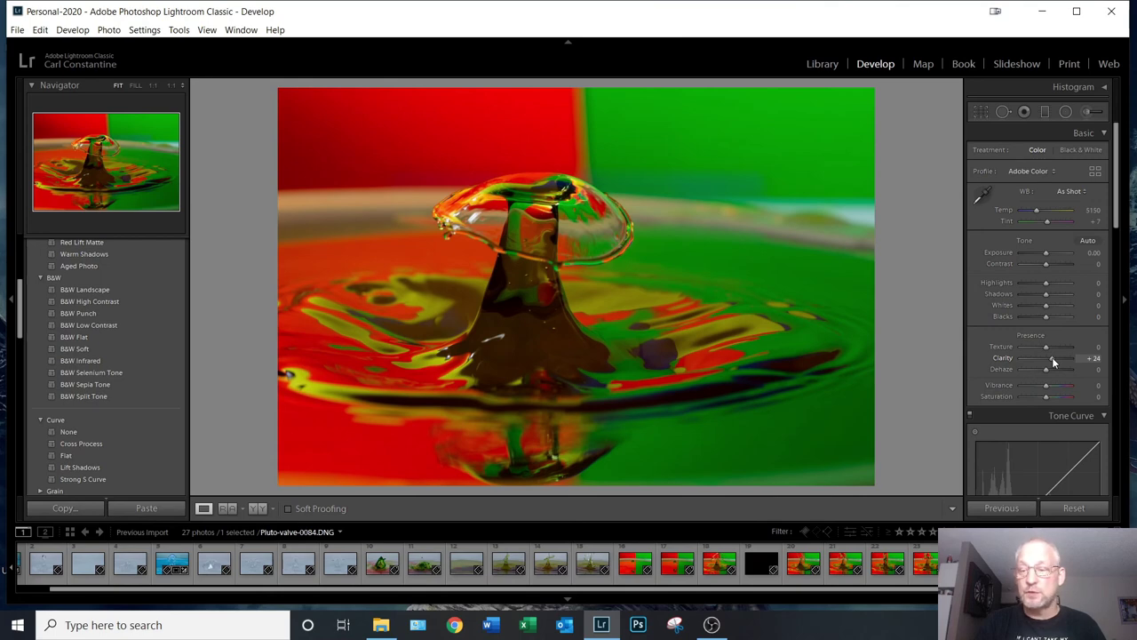
- Set Clarity to +29, trying then resetting Dehaze, Exposure, Highlights and Blacks to 0
drag(1055, 362, 1053, 363)
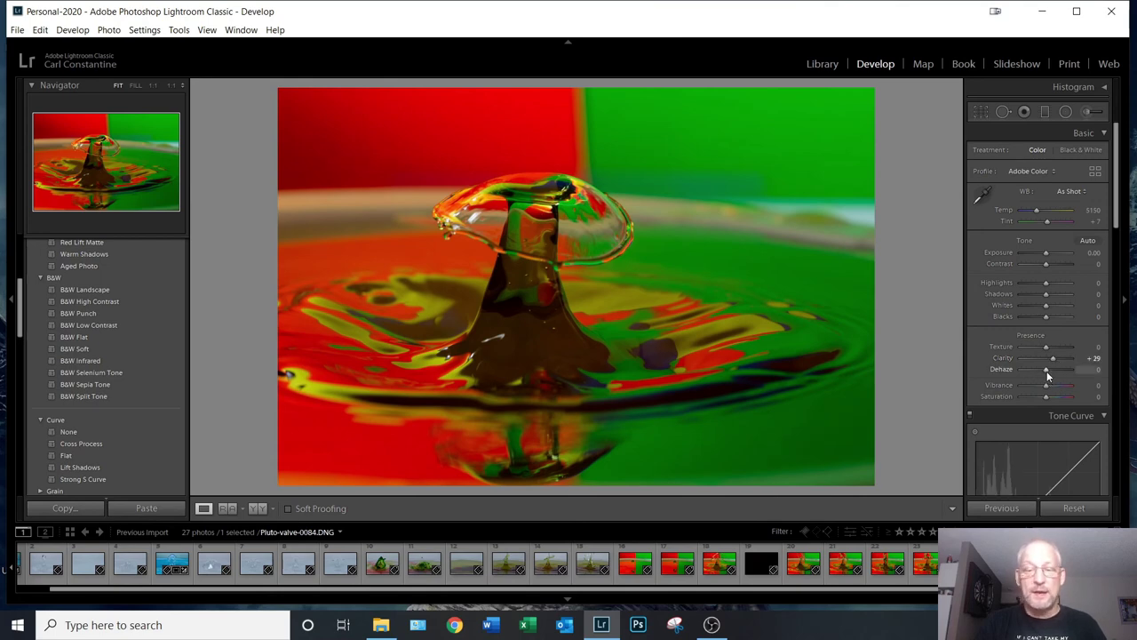
drag(1047, 371, 1006, 374)
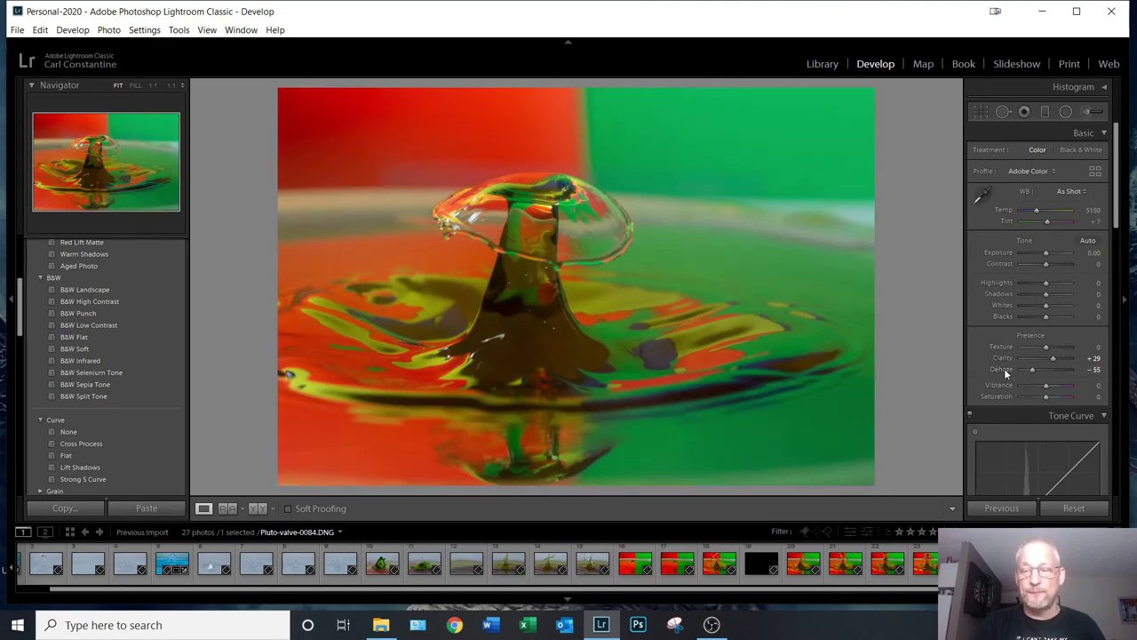
double_click(1002, 371)
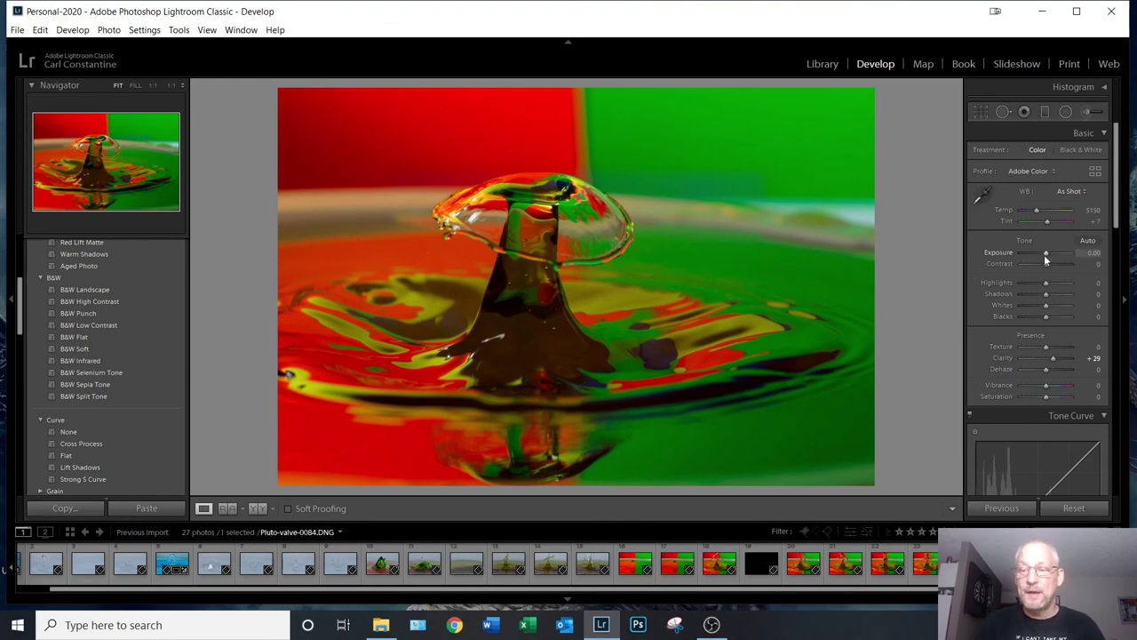
drag(1046, 253, 1041, 255)
double_click(1006, 253)
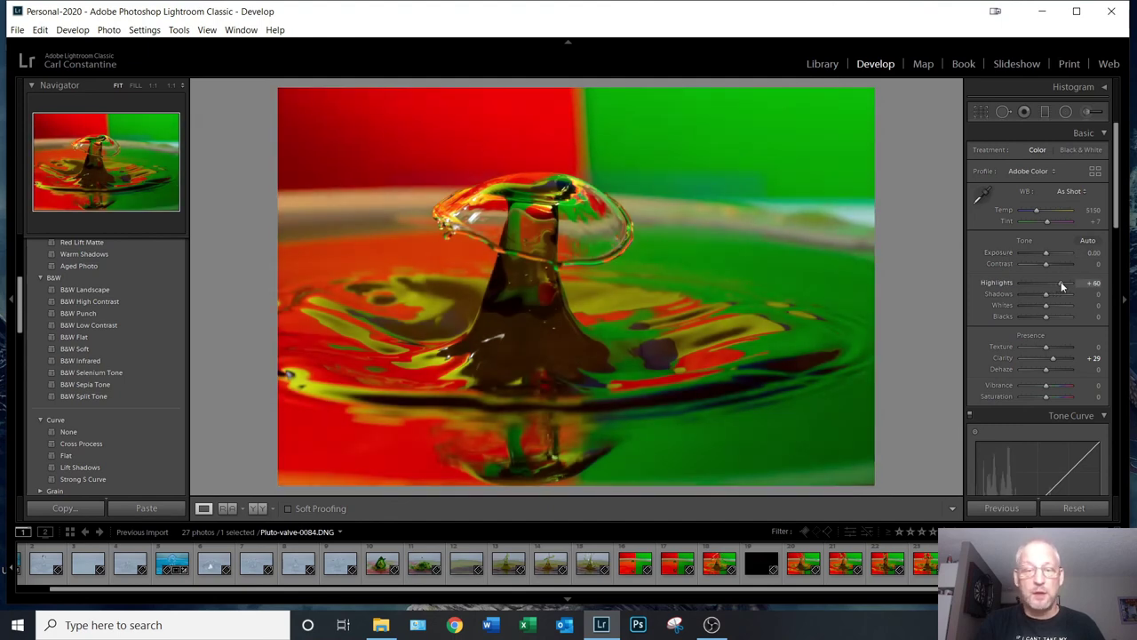
drag(1060, 286, 1023, 318)
double_click(1000, 283)
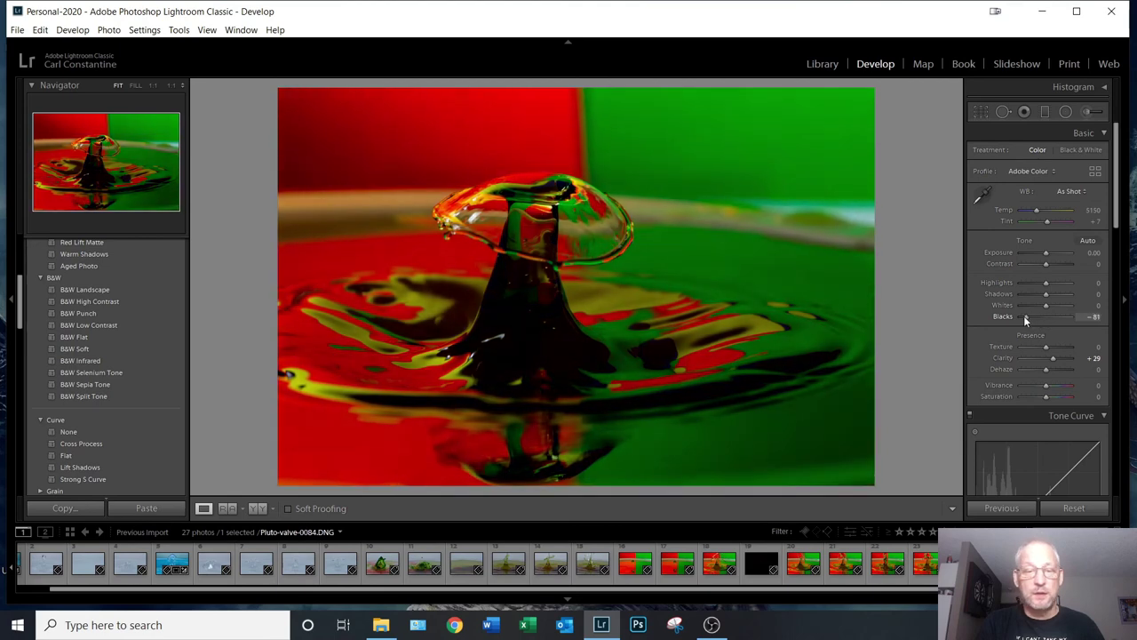
double_click(1008, 315)
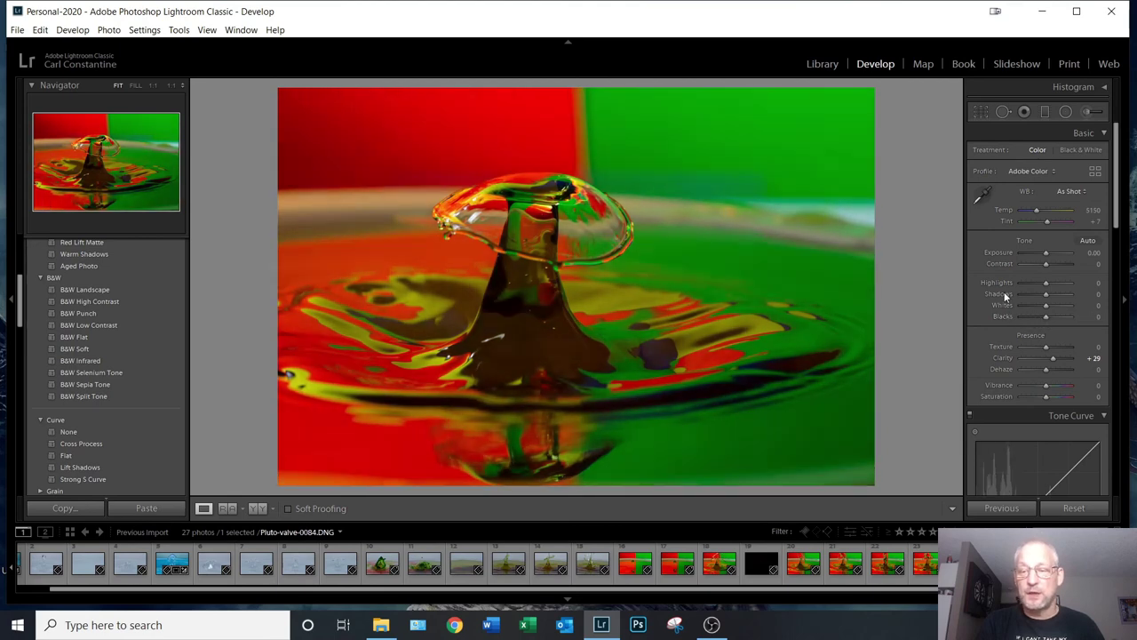
mouse_move(1046, 297)
mouse_down()
mouse_move(1073, 297)
mouse_move(1032, 296)
mouse_up()
- Reset Shadows to 0, then set Vibrance +76, Saturation +5 and Exposure +0.24
double_click(1011, 296)
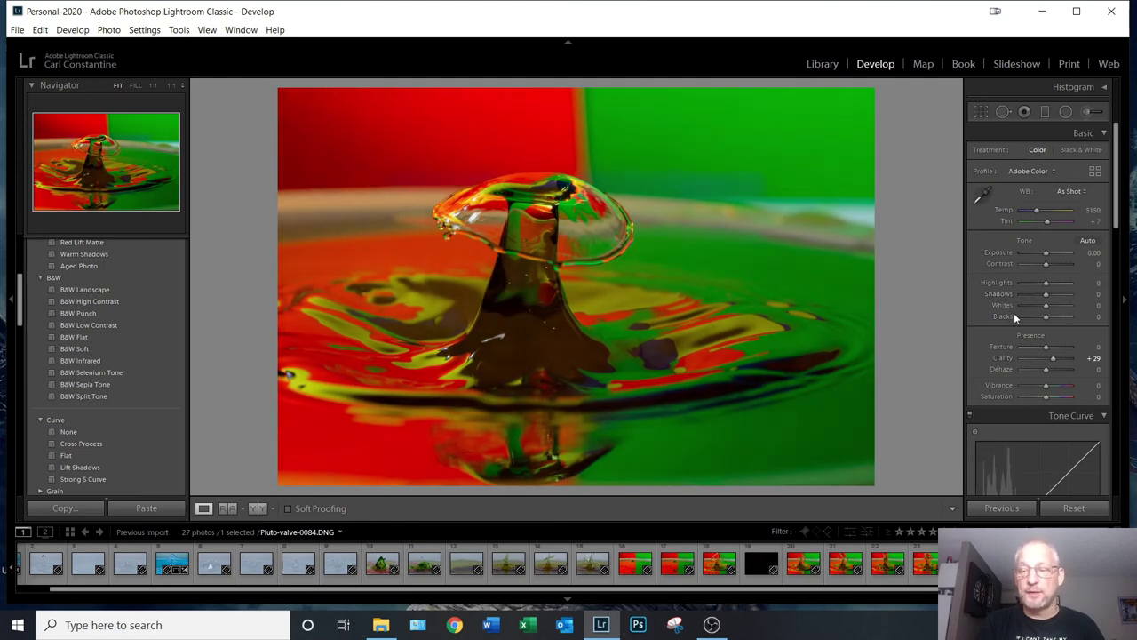
drag(1117, 202, 1101, 238)
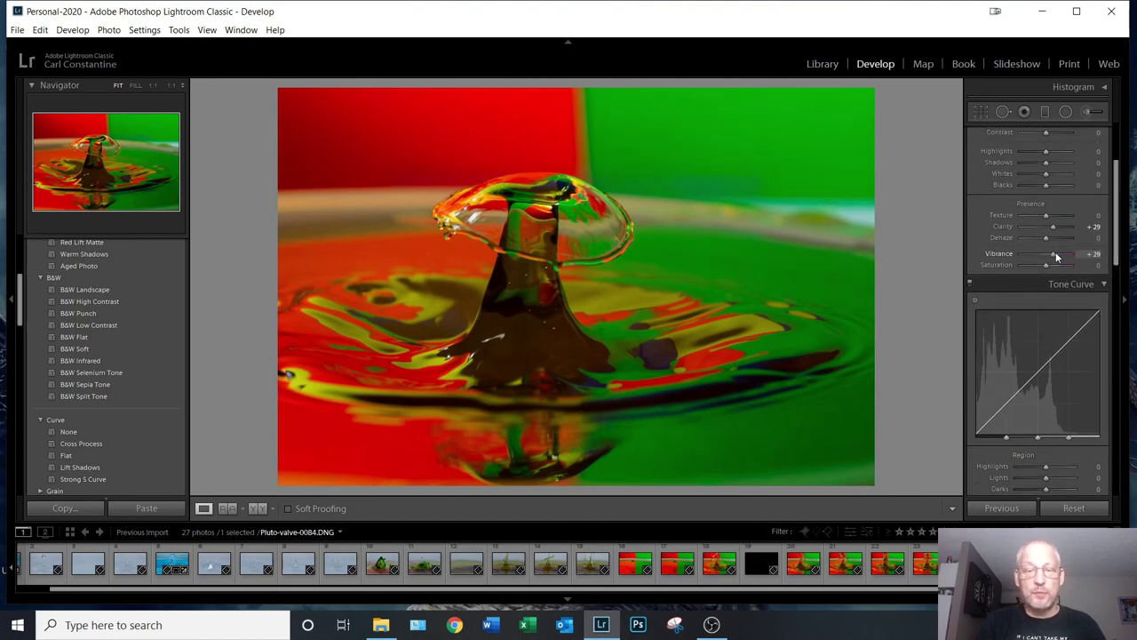
drag(1058, 256, 1055, 259)
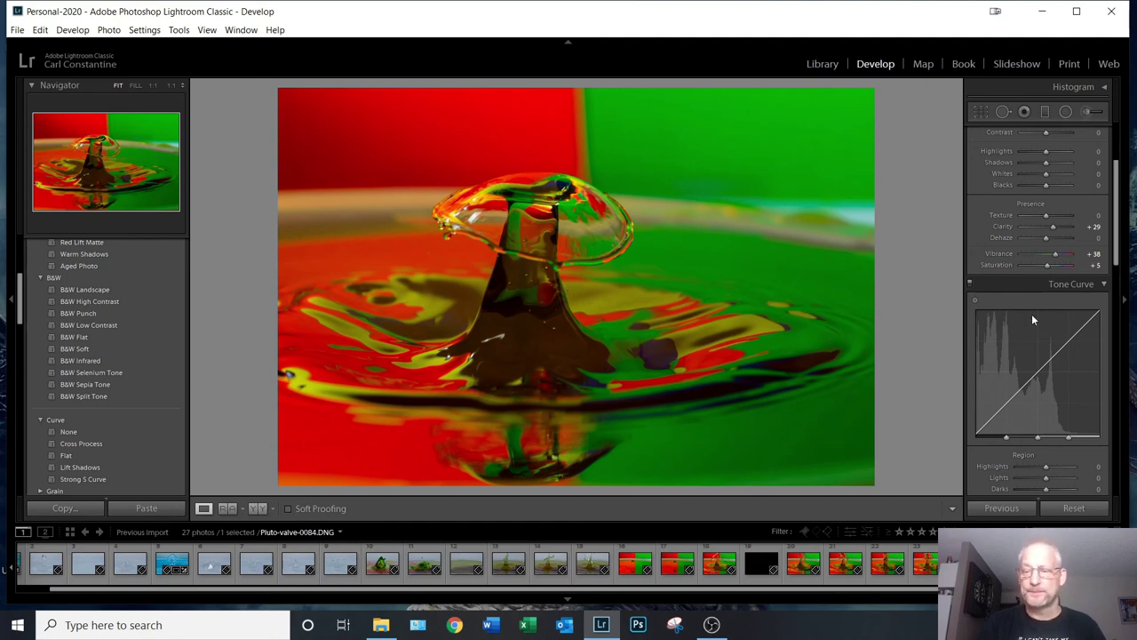
scroll(1102, 355, down, 8)
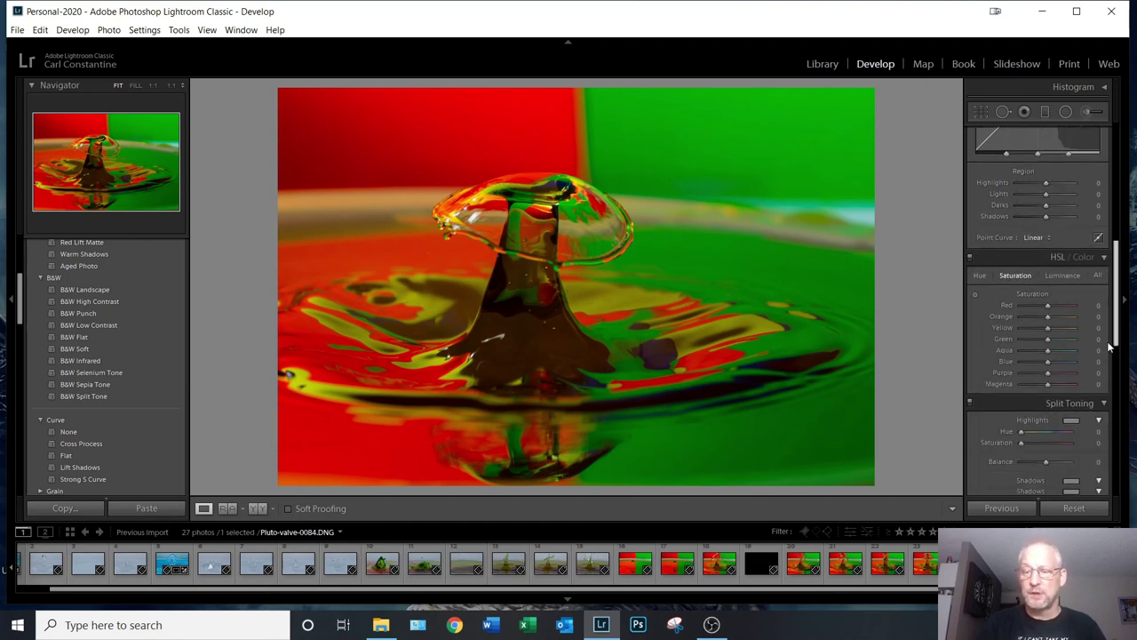
scroll(1101, 355, up, 8)
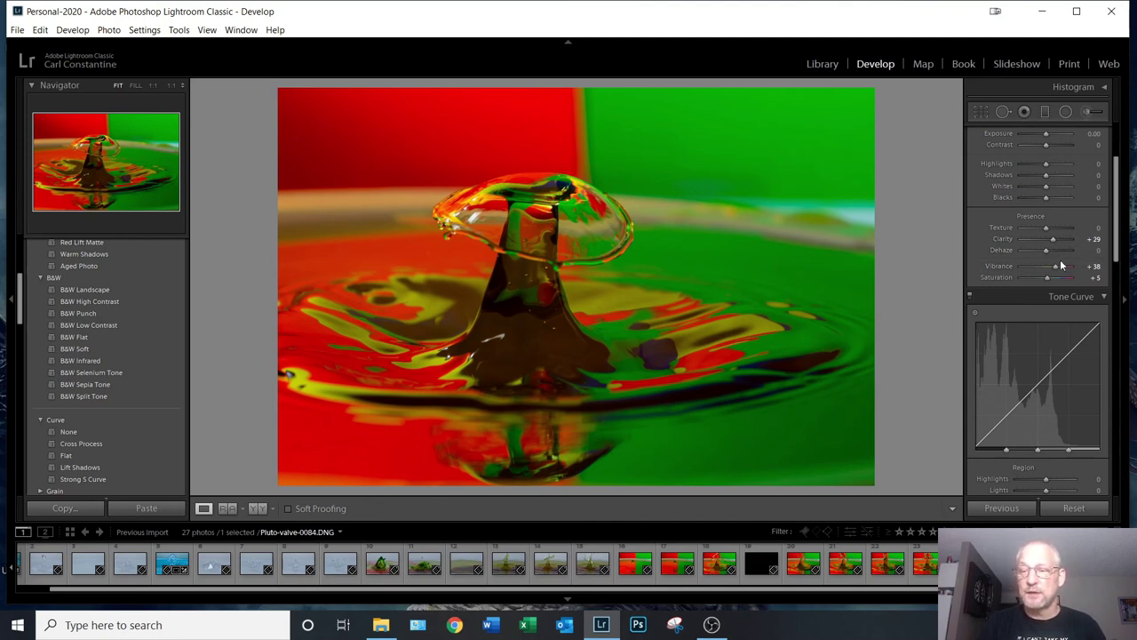
drag(1056, 270, 1066, 272)
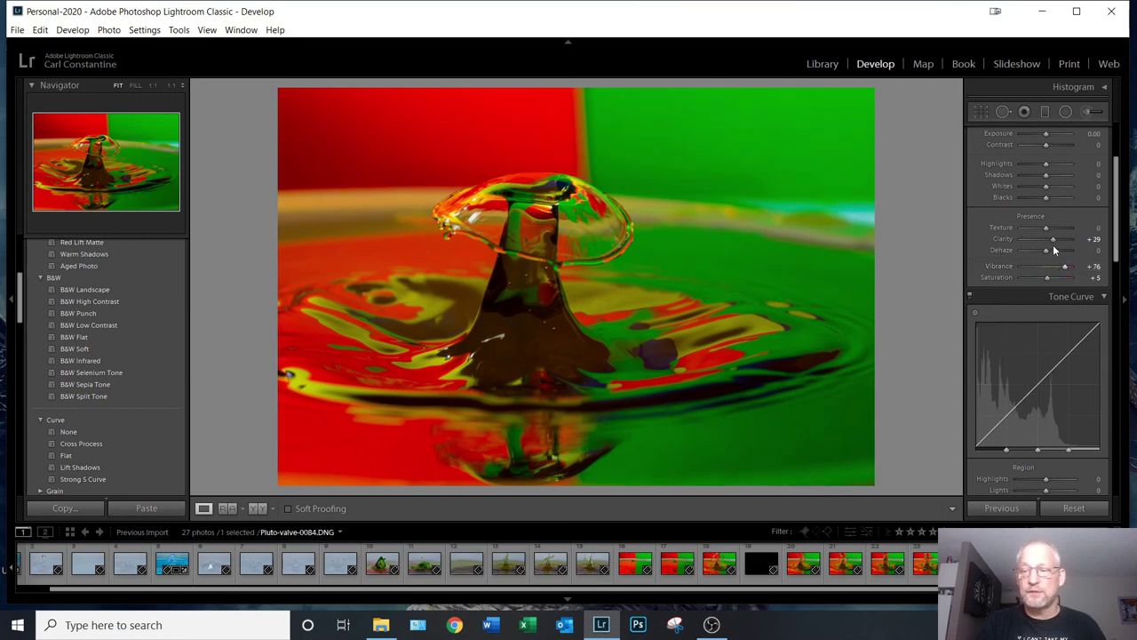
scroll(1117, 258, up, 3)
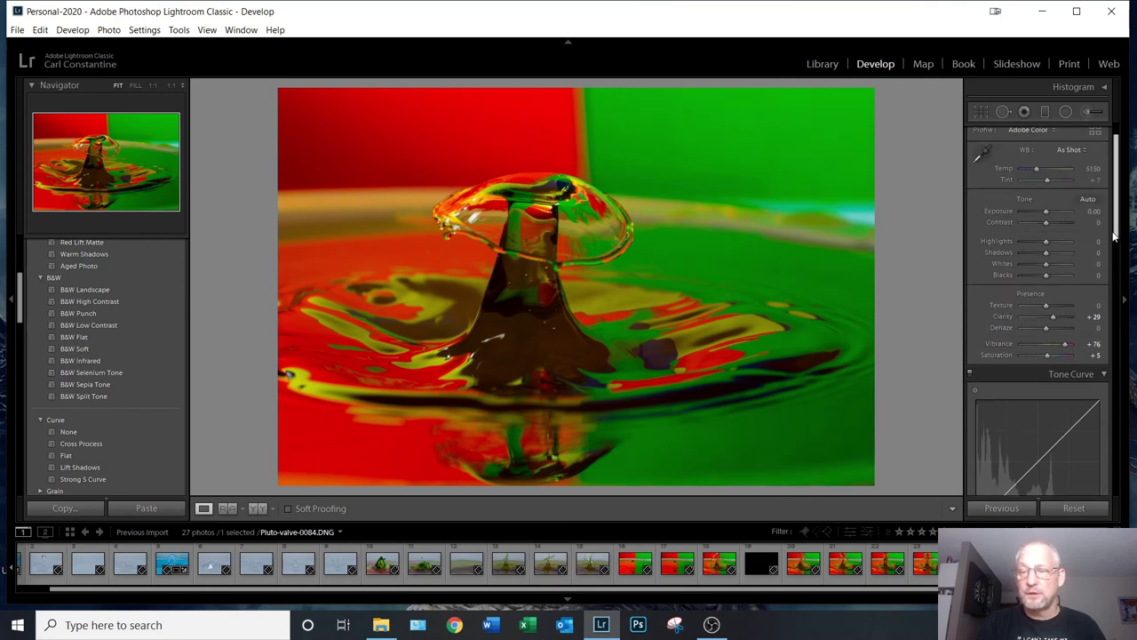
drag(1048, 250, 1047, 253)
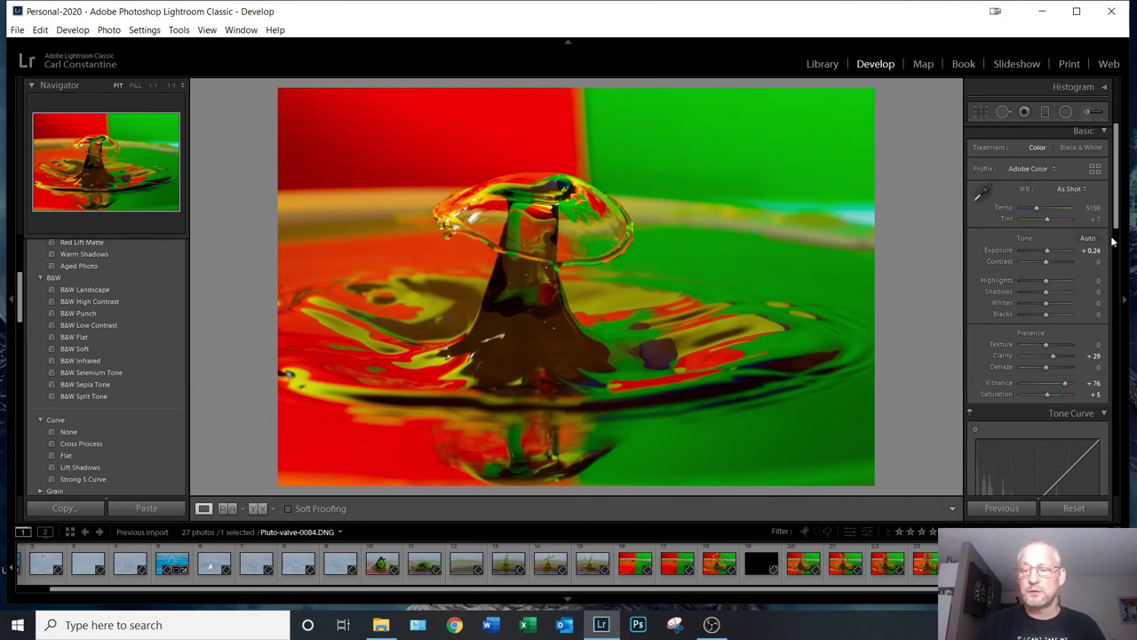
drag(1118, 218, 1113, 489)
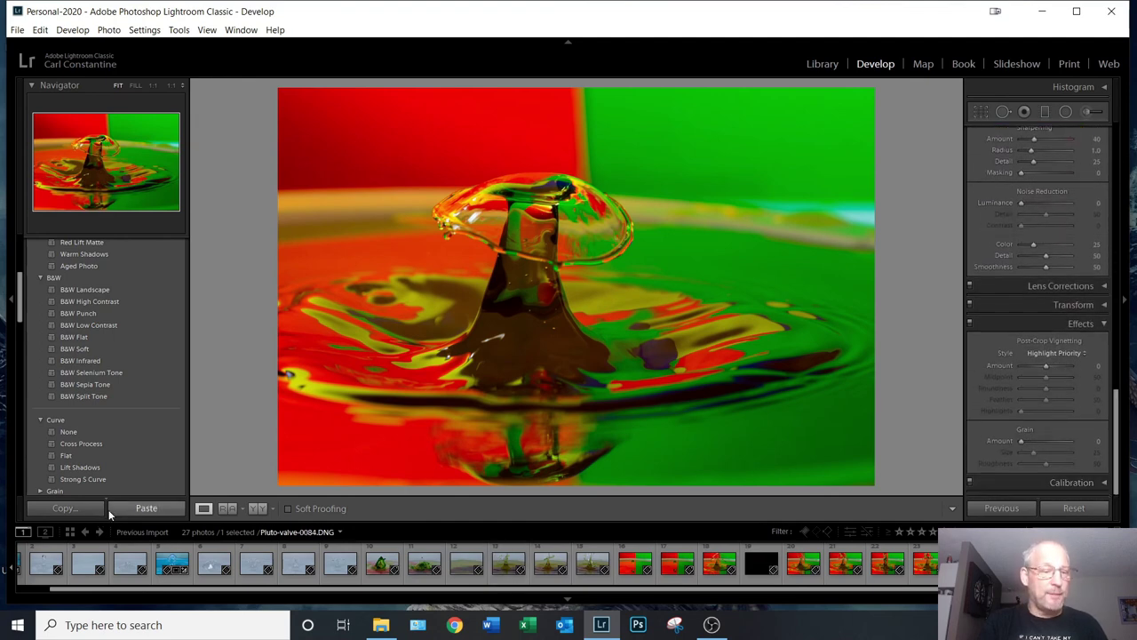
scroll(140, 428, down, 3)
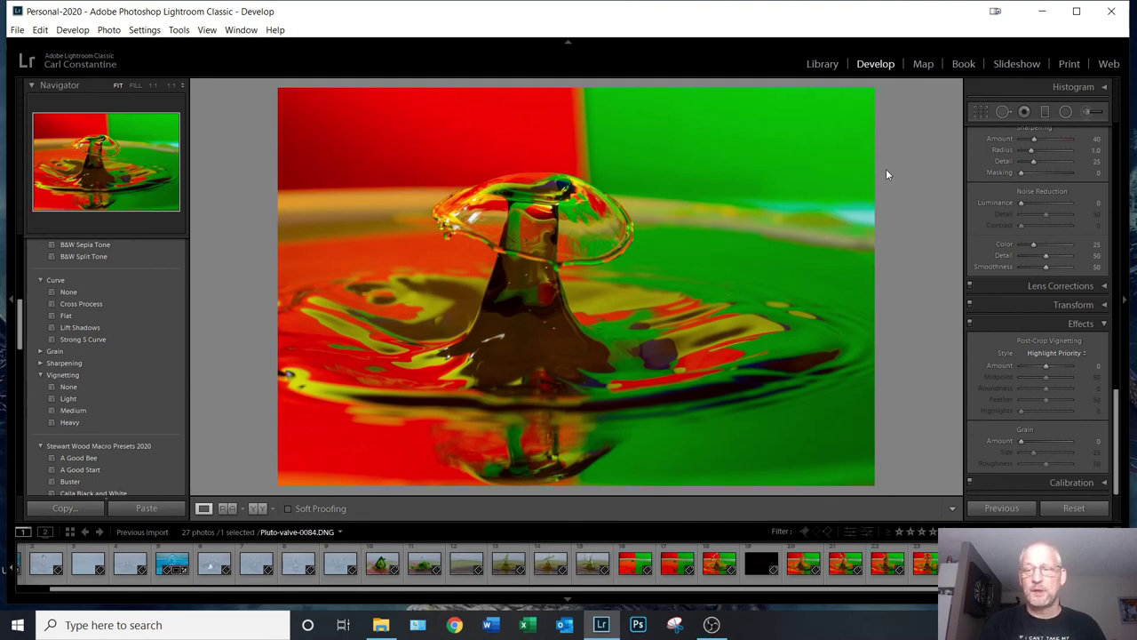
- Crop in from the bottom-right corner around the droplet and apply the Medium vignette preset
click(980, 112)
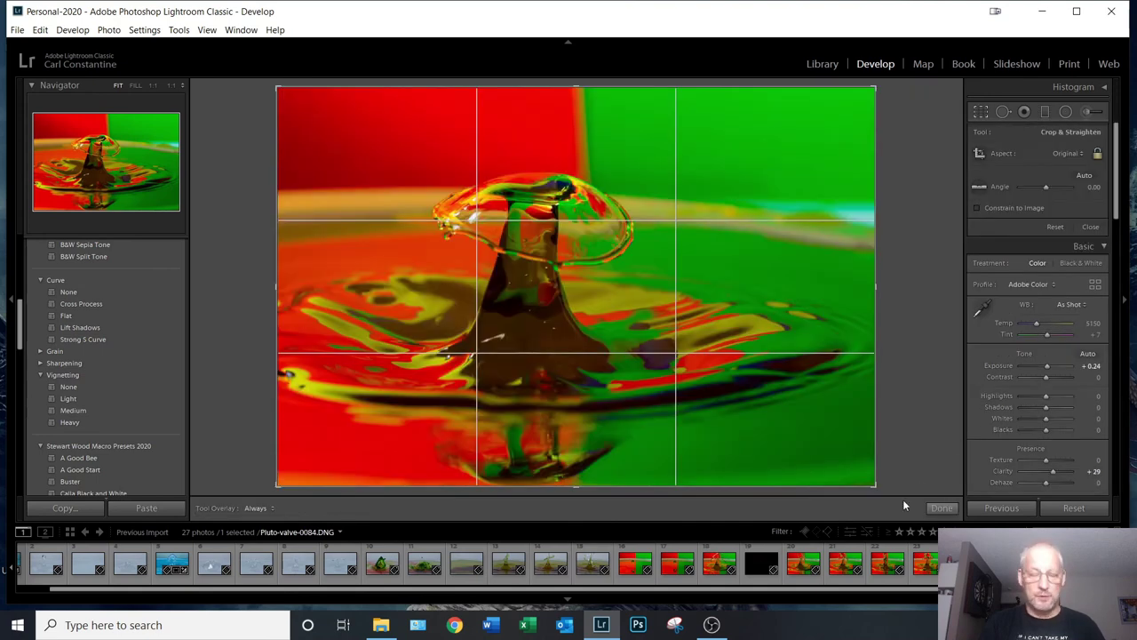
drag(873, 486, 843, 474)
drag(836, 472, 835, 474)
click(941, 508)
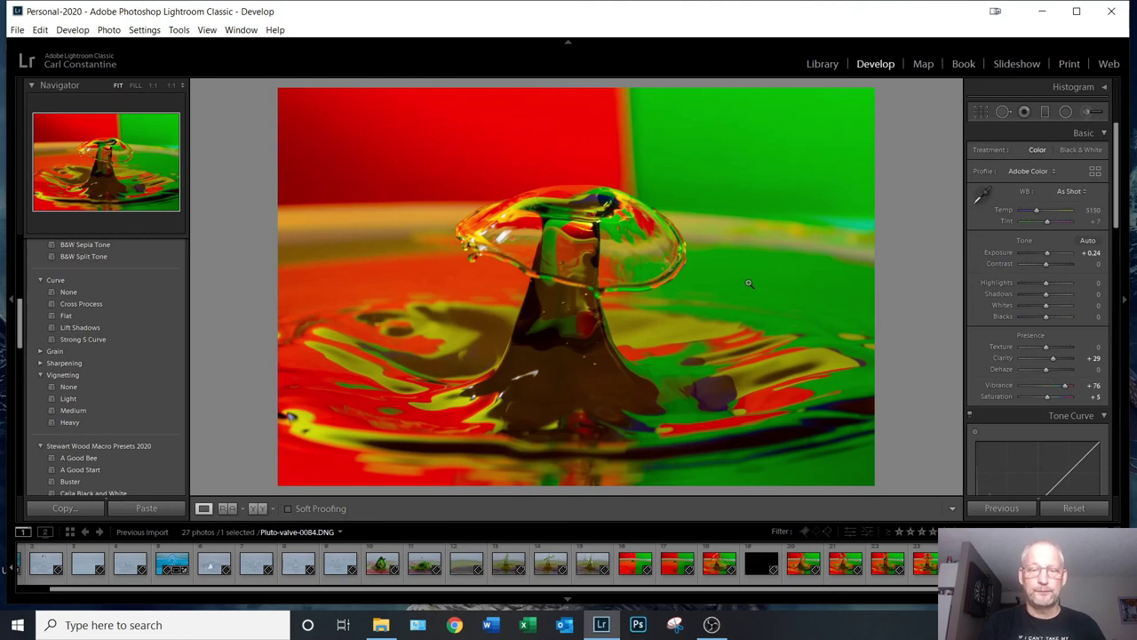
click(106, 408)
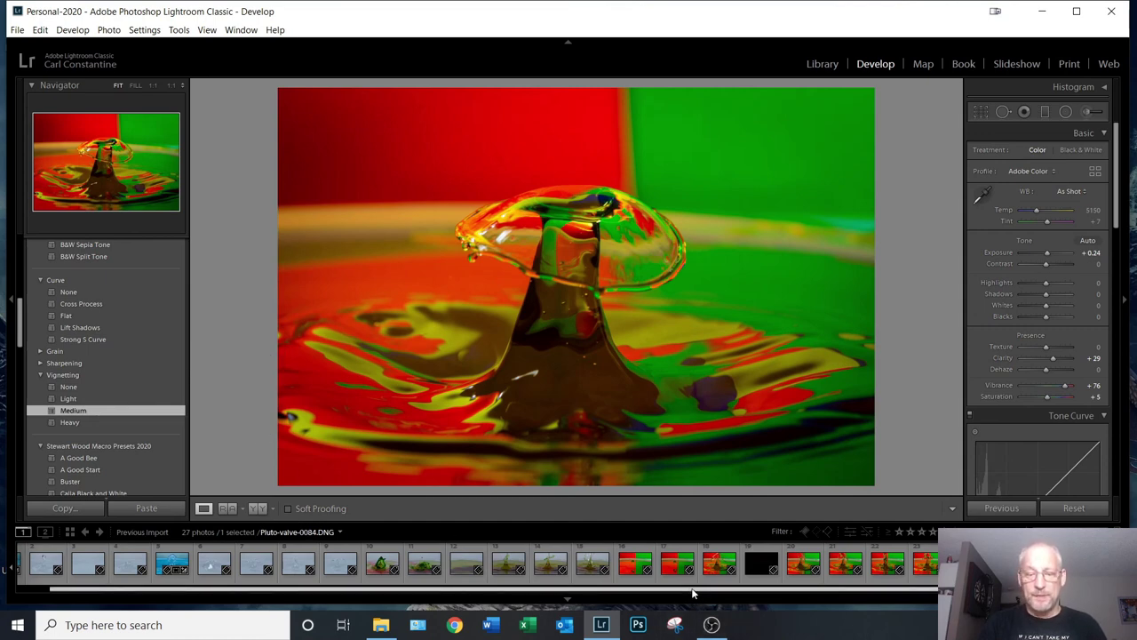
- Return to the blue water-drop photo Pluto-valve-0001 at the filmstrip's start
drag(693, 591, 622, 591)
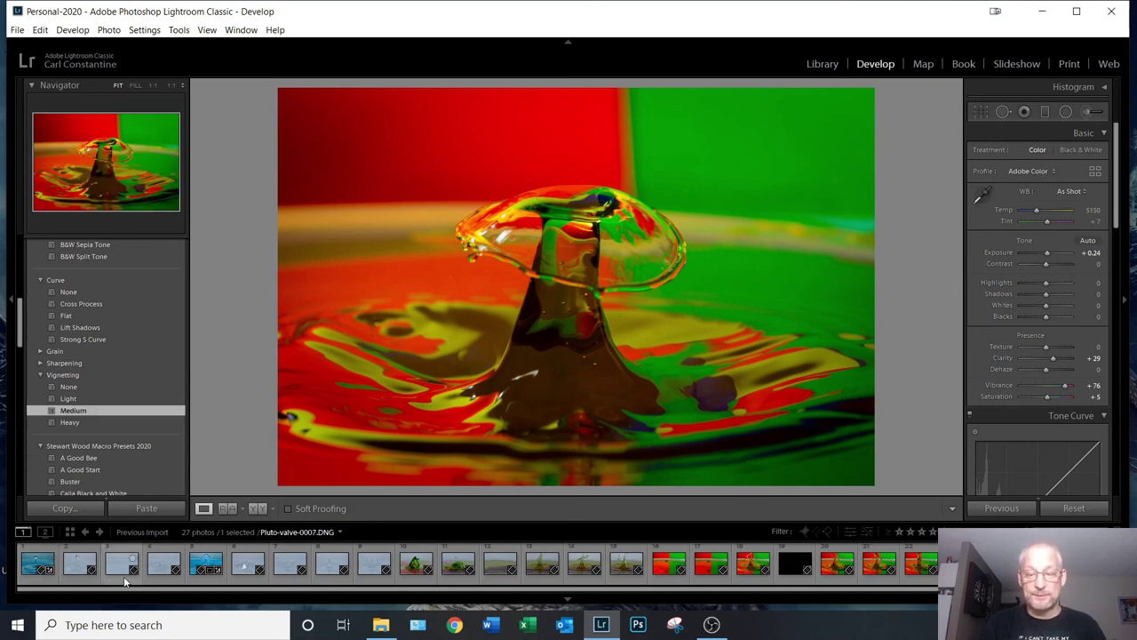
click(47, 579)
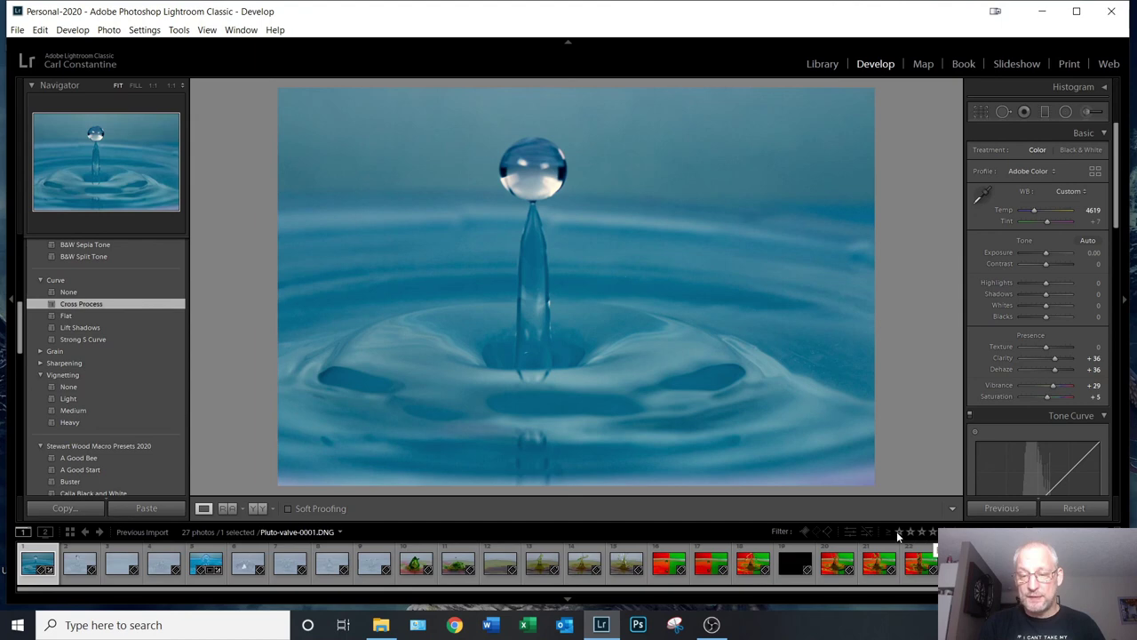
- Toggle the one-star-and-higher filter on and off twice, returning to all 27 photos
click(211, 552)
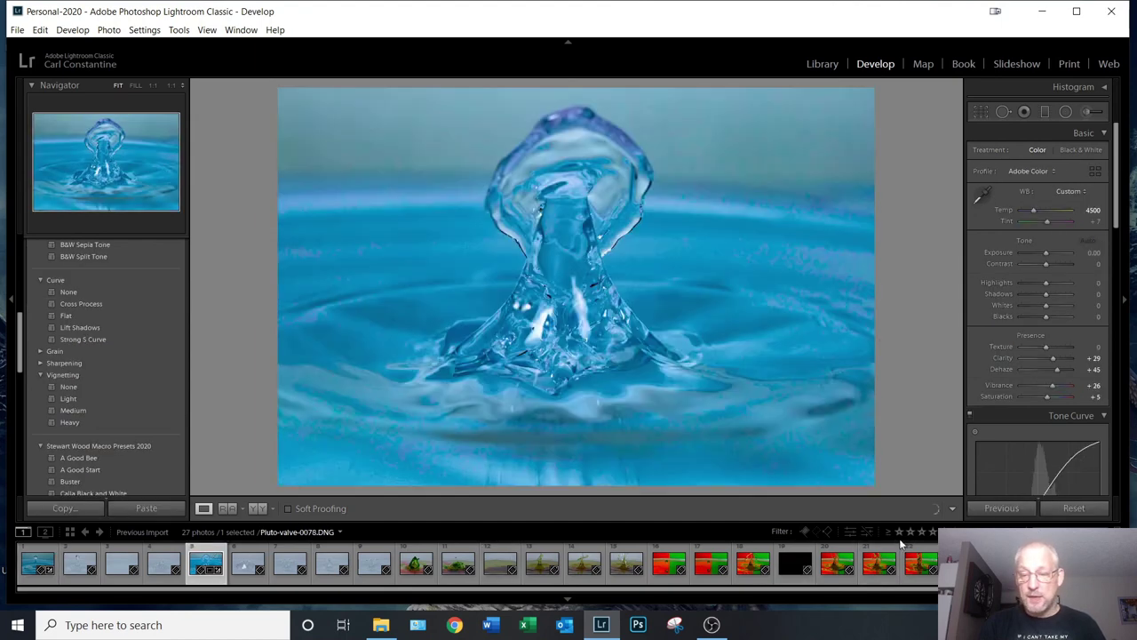
click(898, 531)
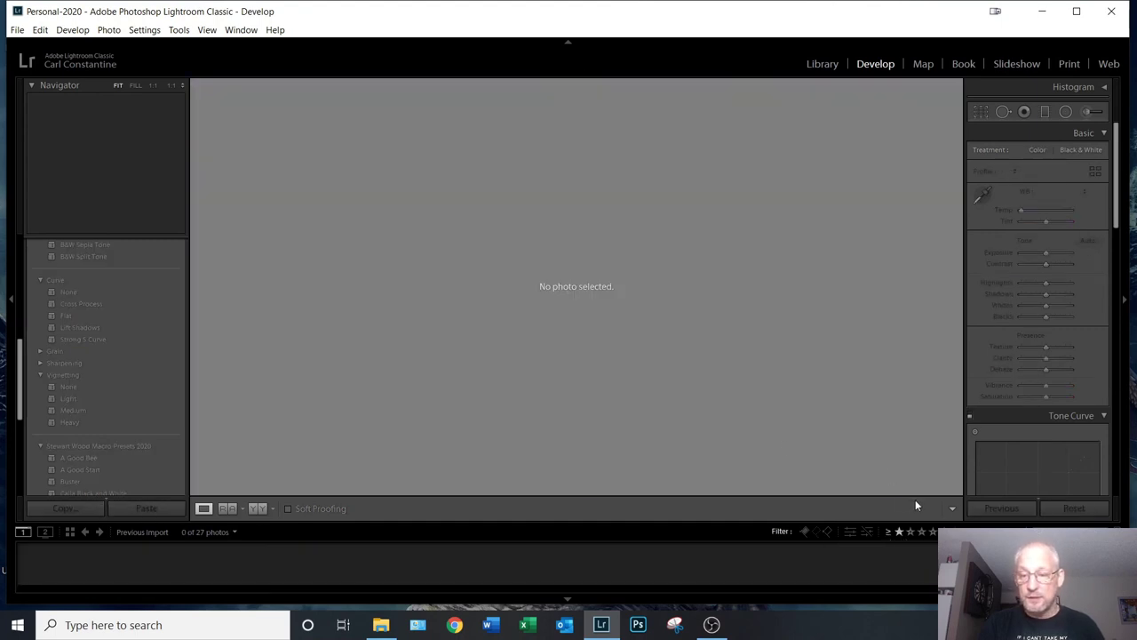
click(968, 531)
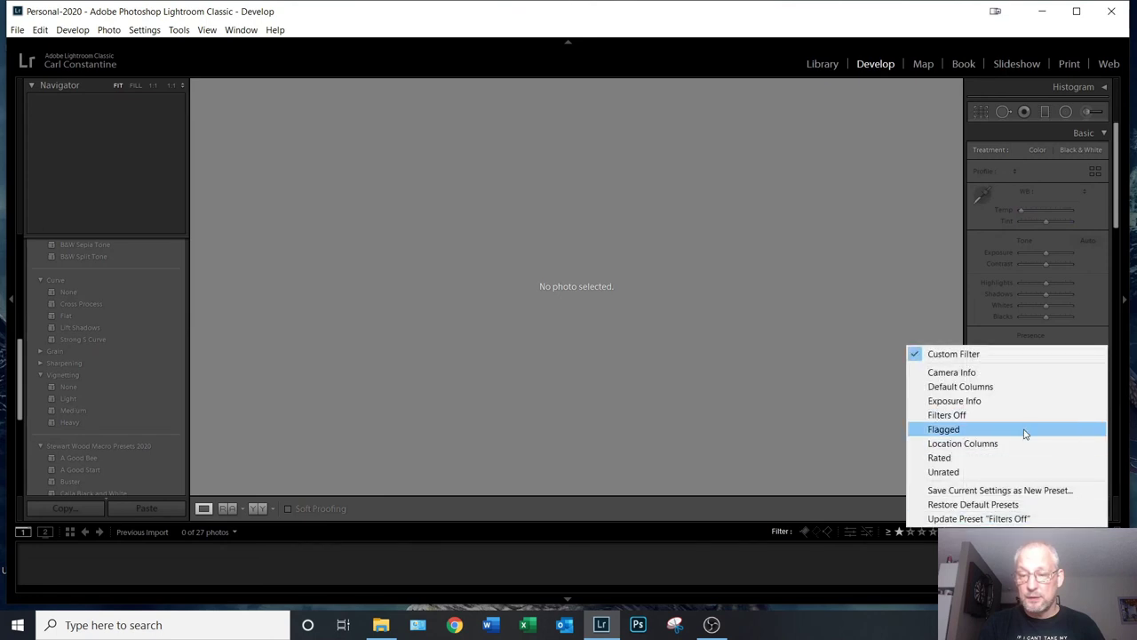
click(1022, 416)
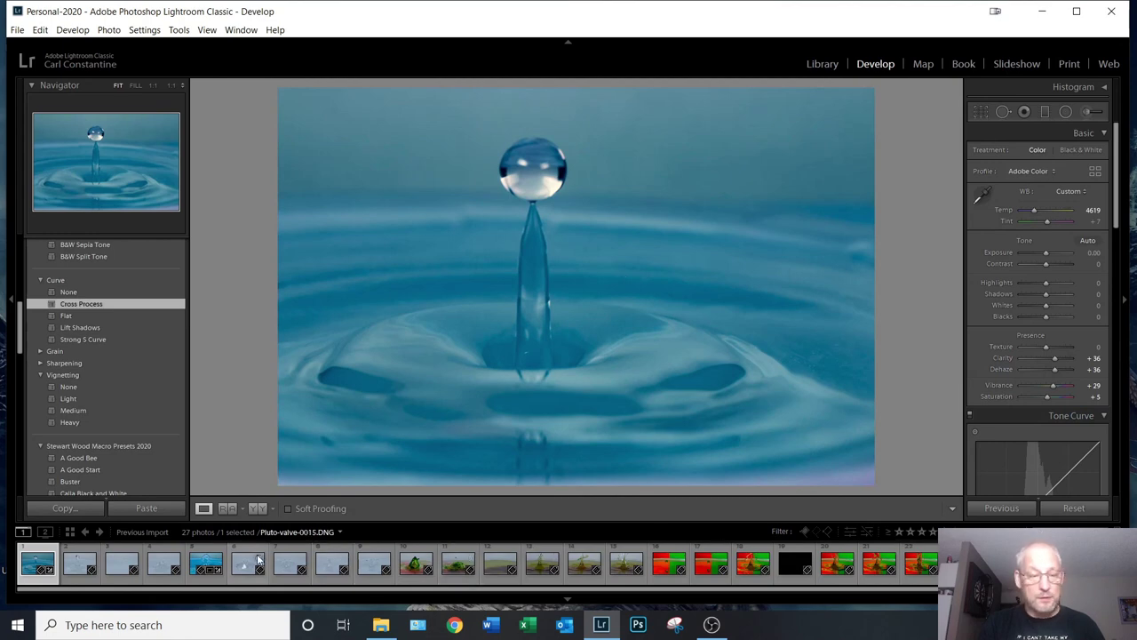
click(203, 569)
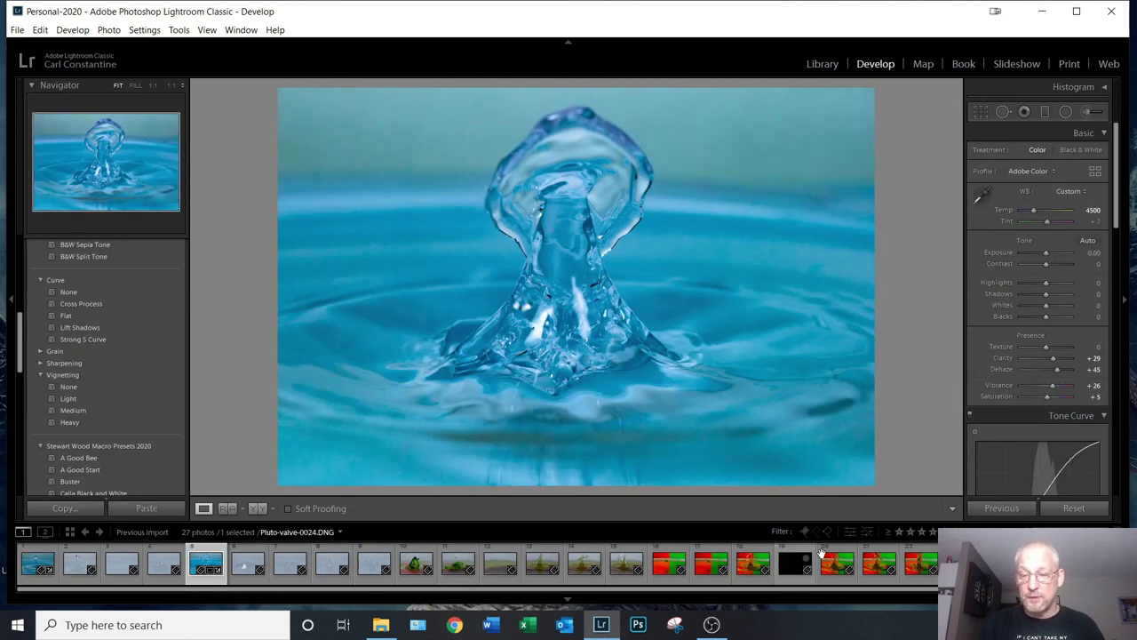
click(900, 532)
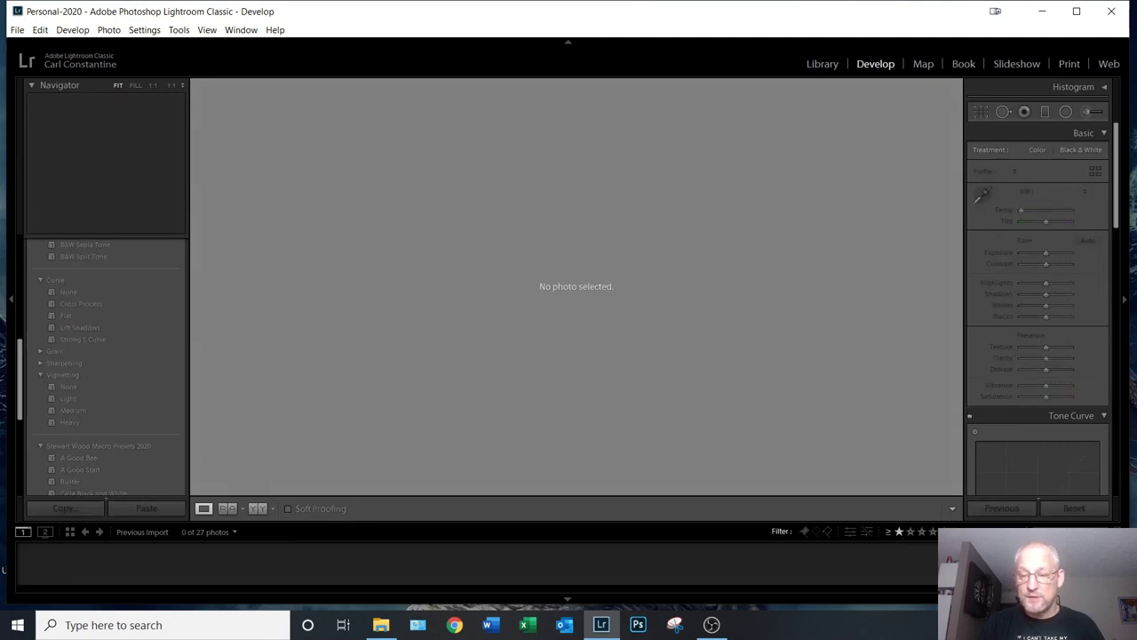
click(1101, 530)
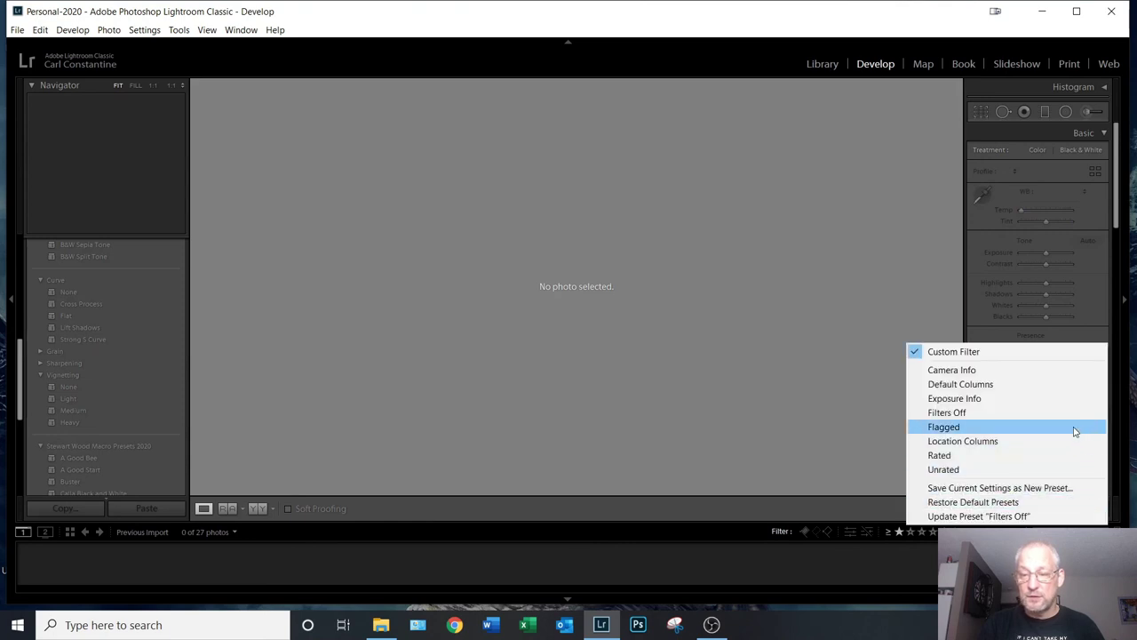
click(1071, 421)
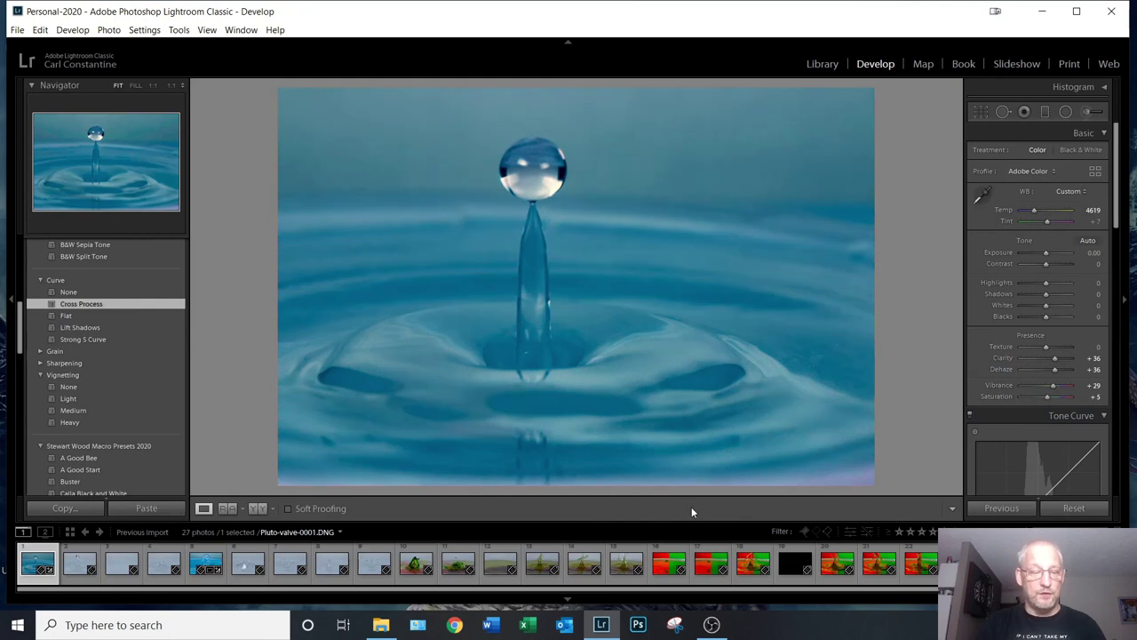
- Rate Pluto-valve-0001, Pluto-valve-0014 and the red/green drop photo 0084 one star each
key(1)
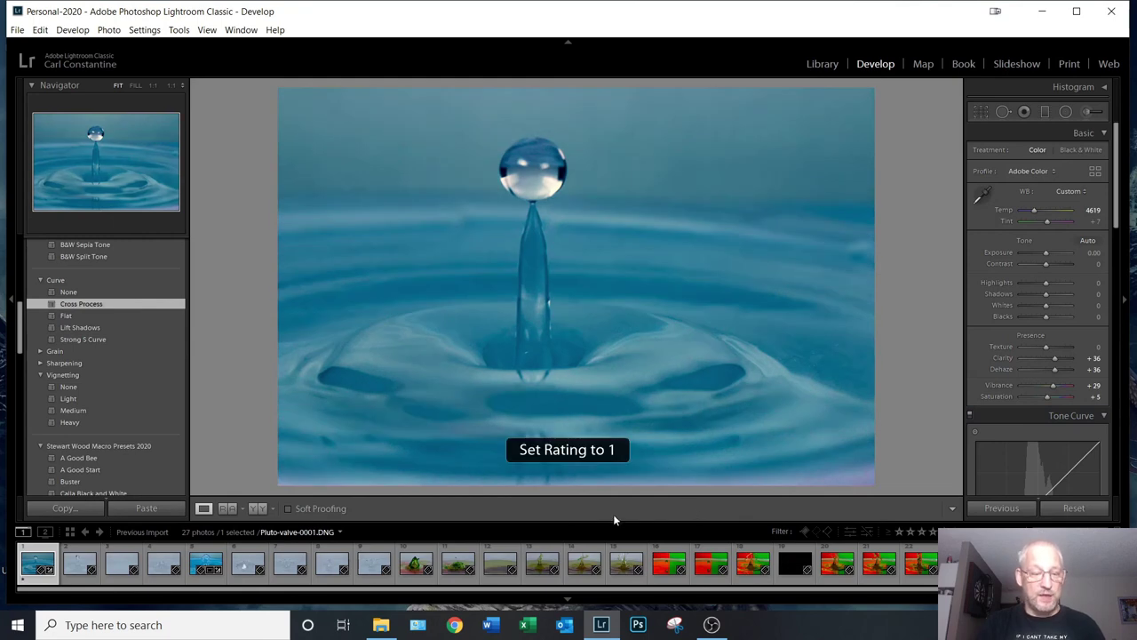
click(210, 553)
key(1)
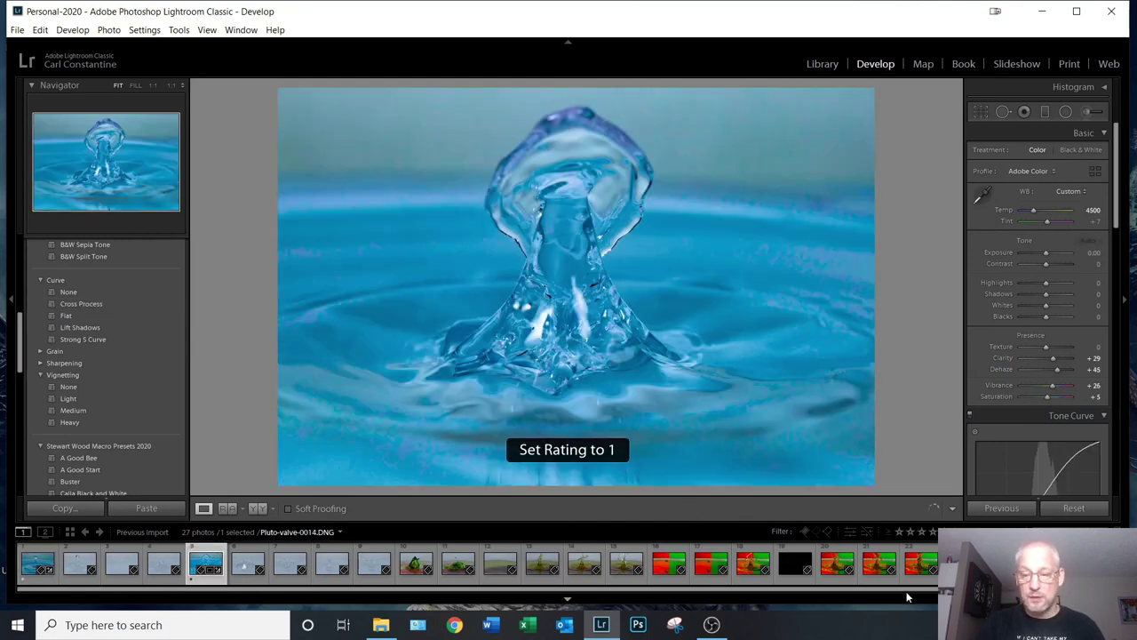
scroll(479, 563, down, 1)
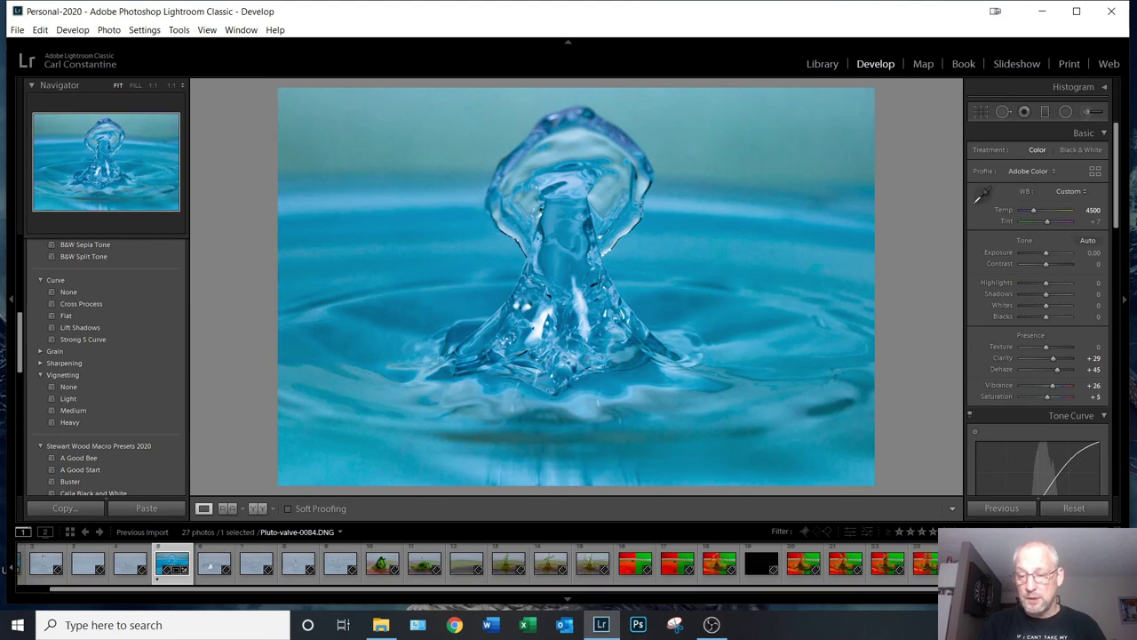
key(1)
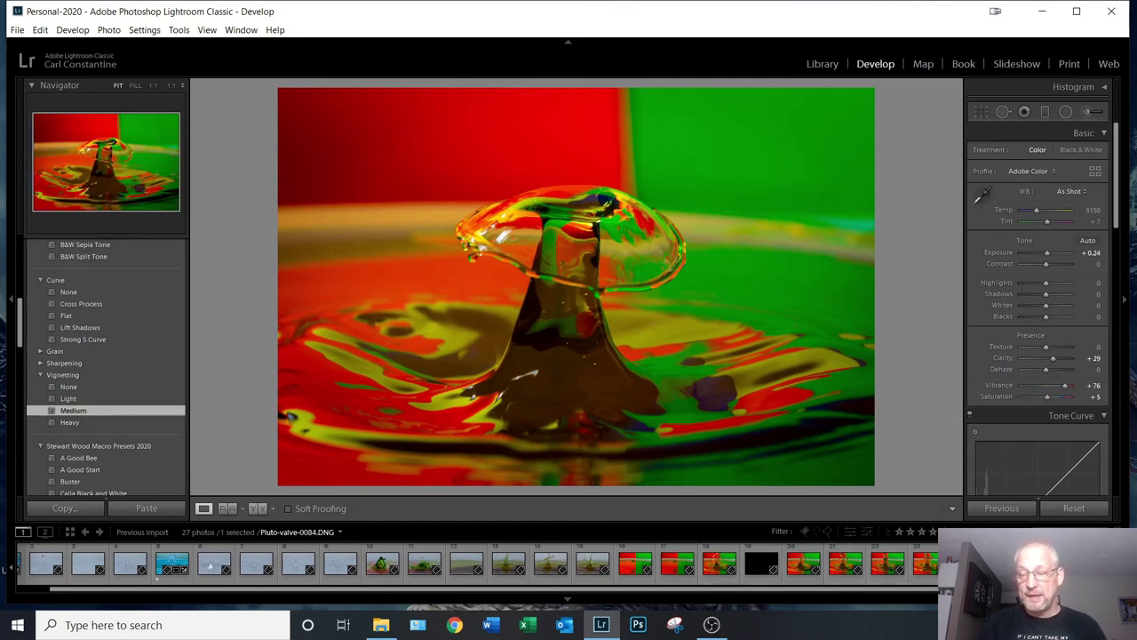
click(907, 530)
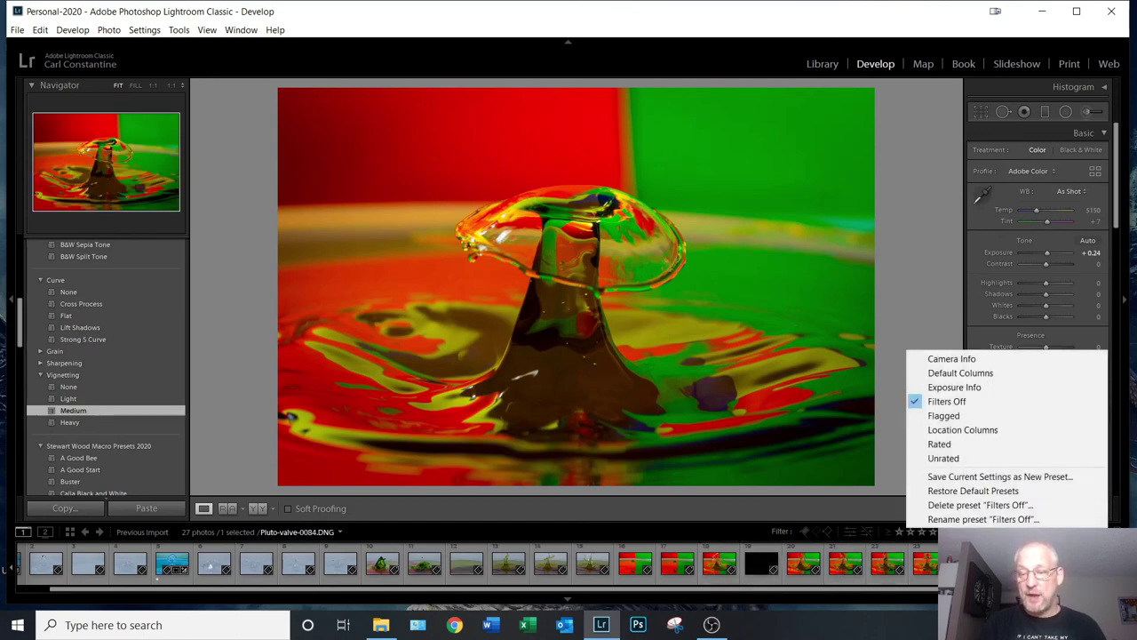
- Apply the Rated filter preset to show 3 of 27, then select the red/green drop photo
click(1054, 449)
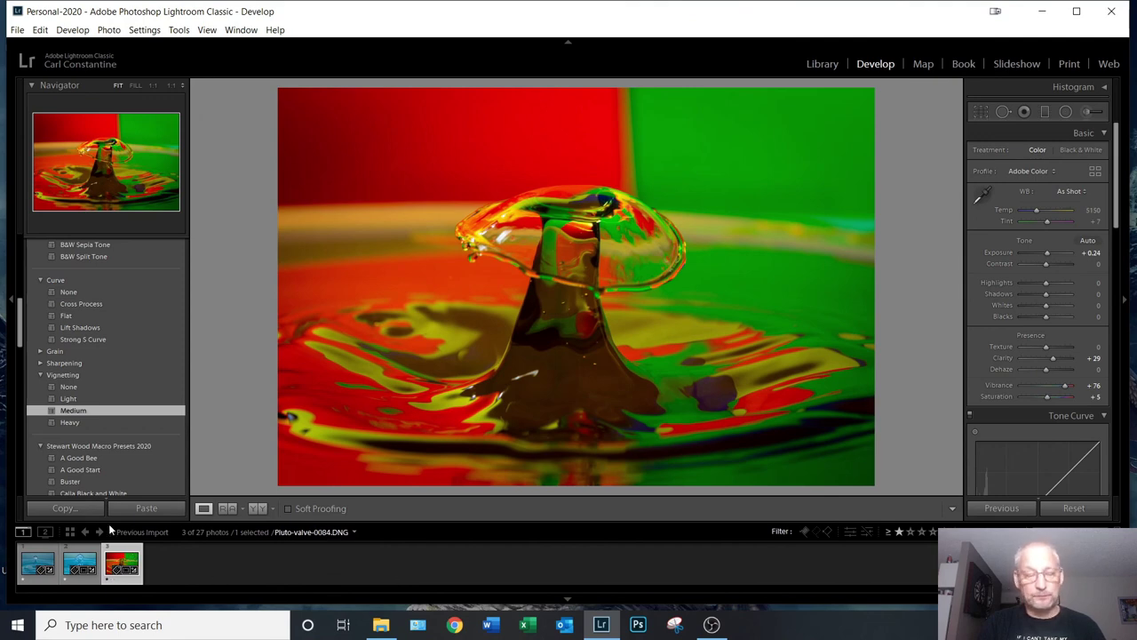
click(246, 561)
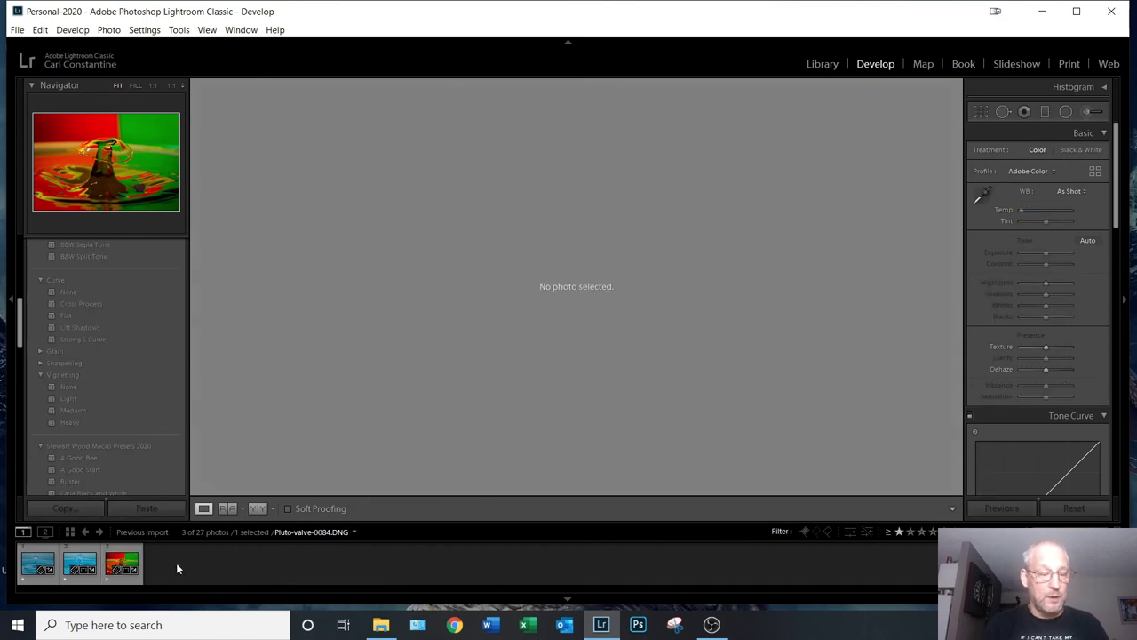
click(112, 562)
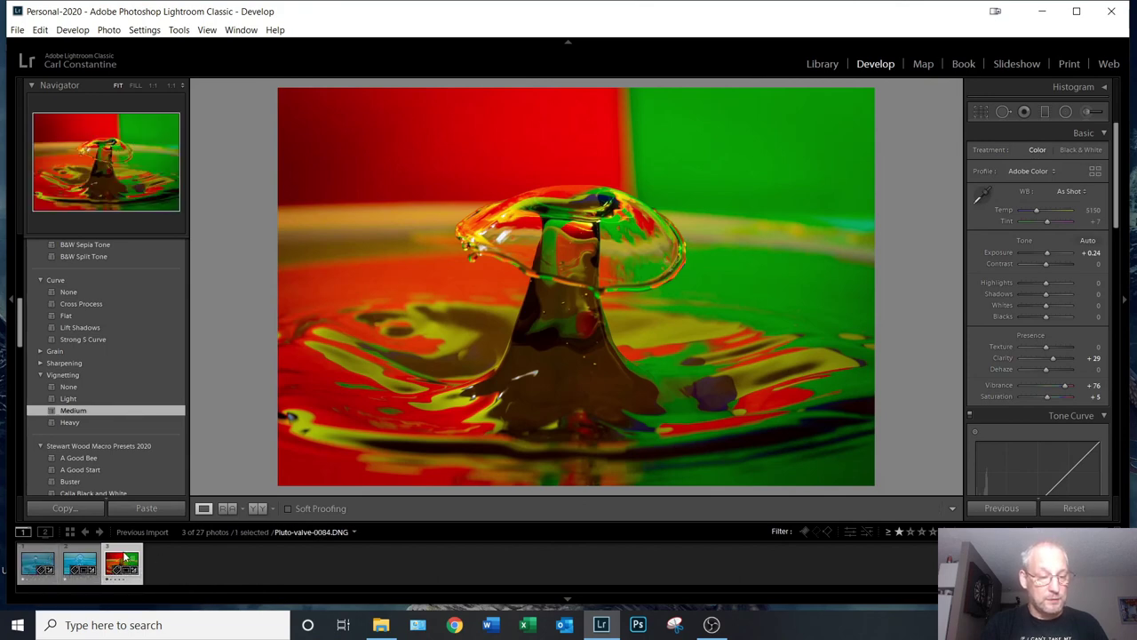
- Export all three rated drop photos using the web-logo-right export preset
shift+click(48, 558)
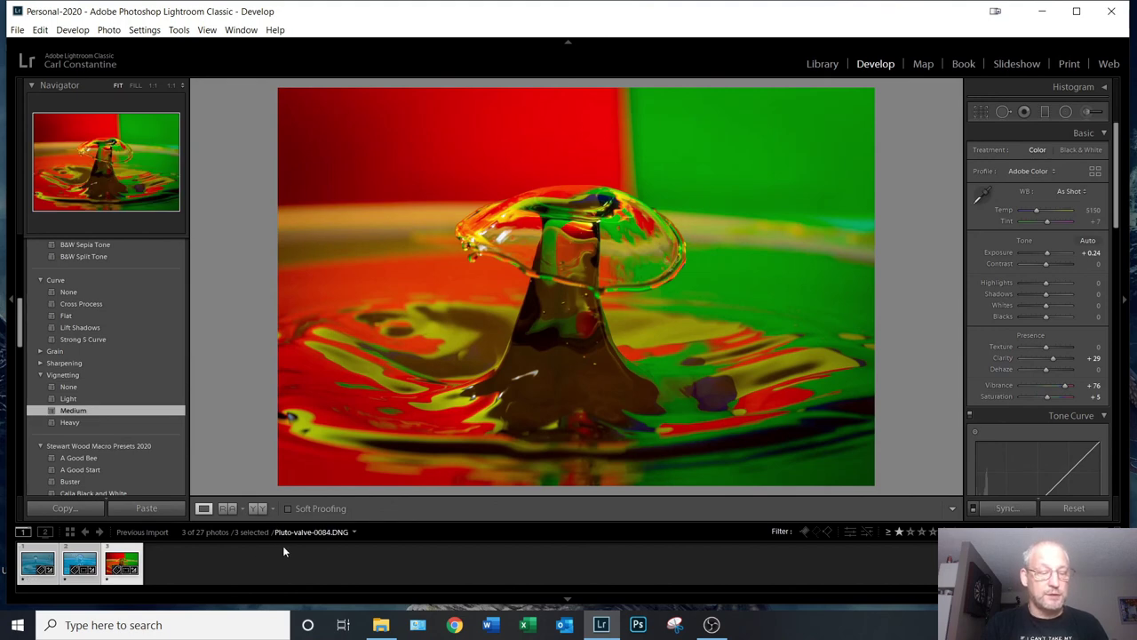
right_click(80, 554)
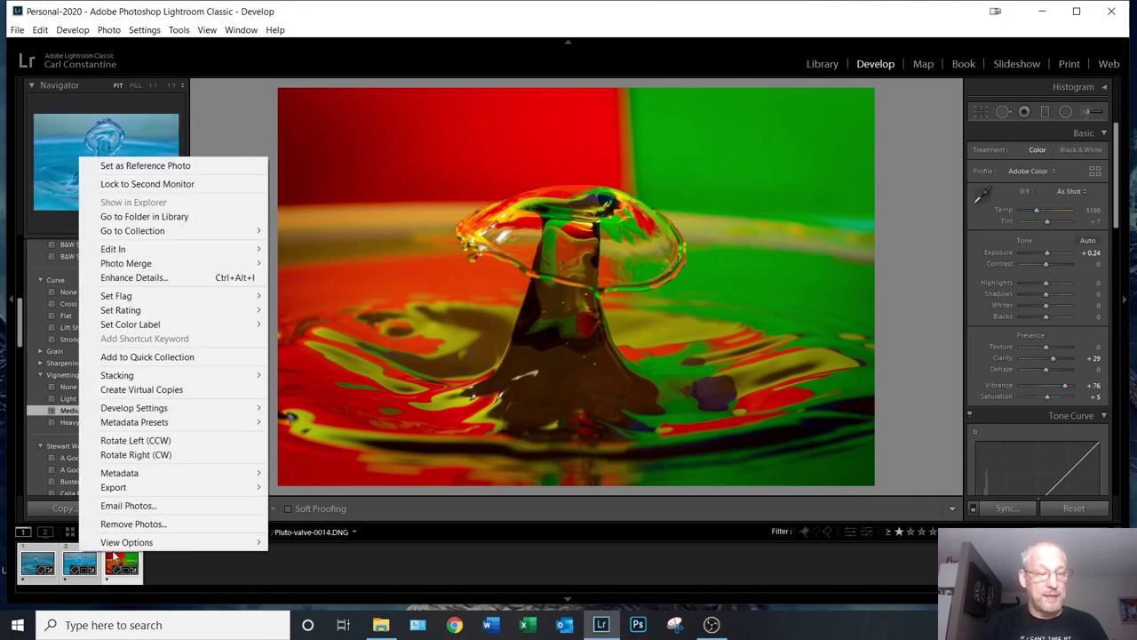
mouse_move(130, 491)
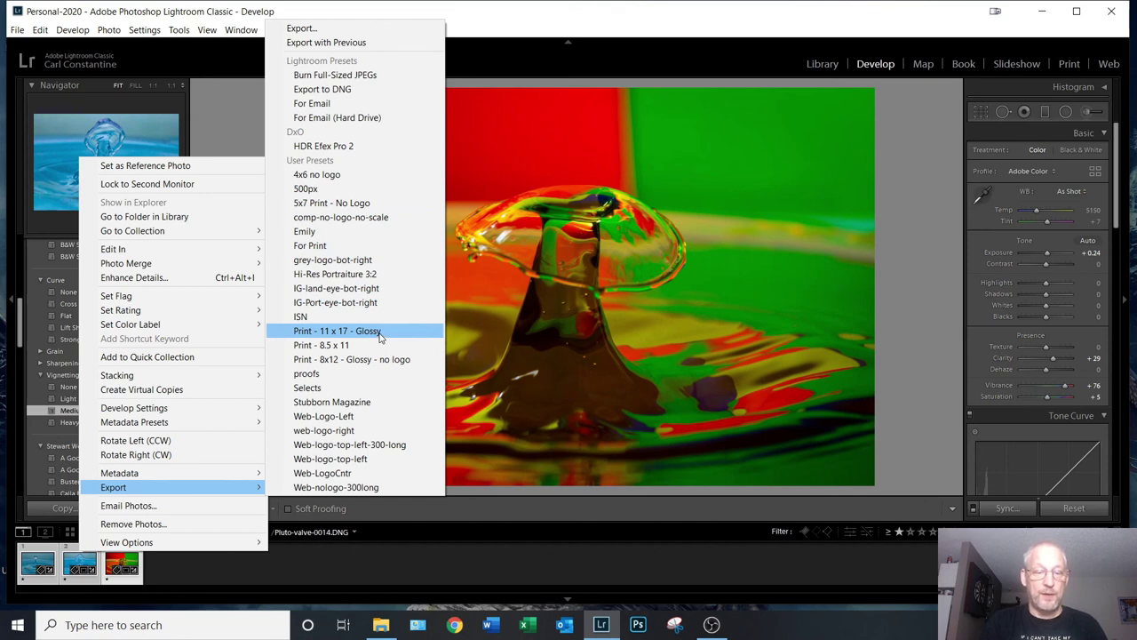
click(364, 432)
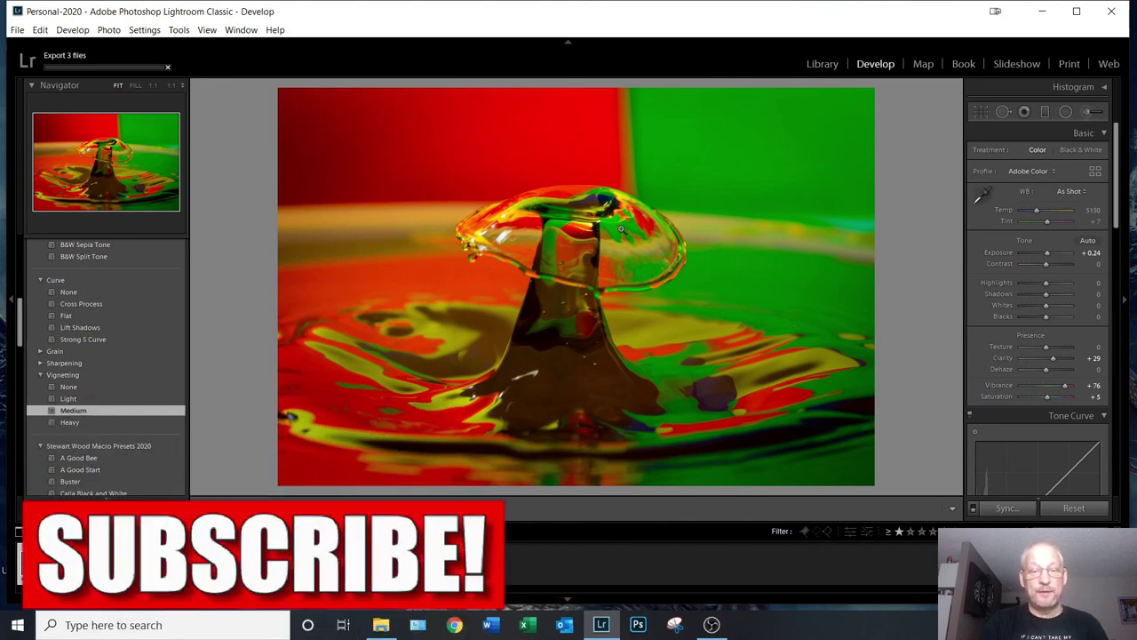
- In File Explorer, open the JPEGS folder in 2020-05-16 Pluto Valve Part 3 and select Pluto-valve-0001.jpg
mouse_move(381, 627)
click(381, 627)
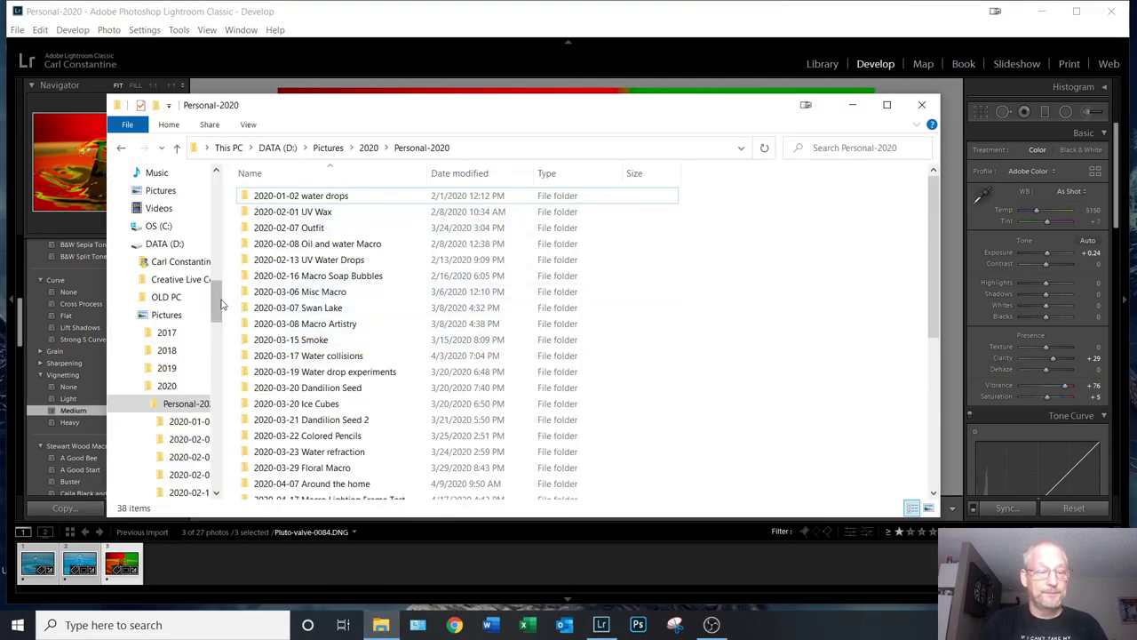
scroll(213, 356, down, 10)
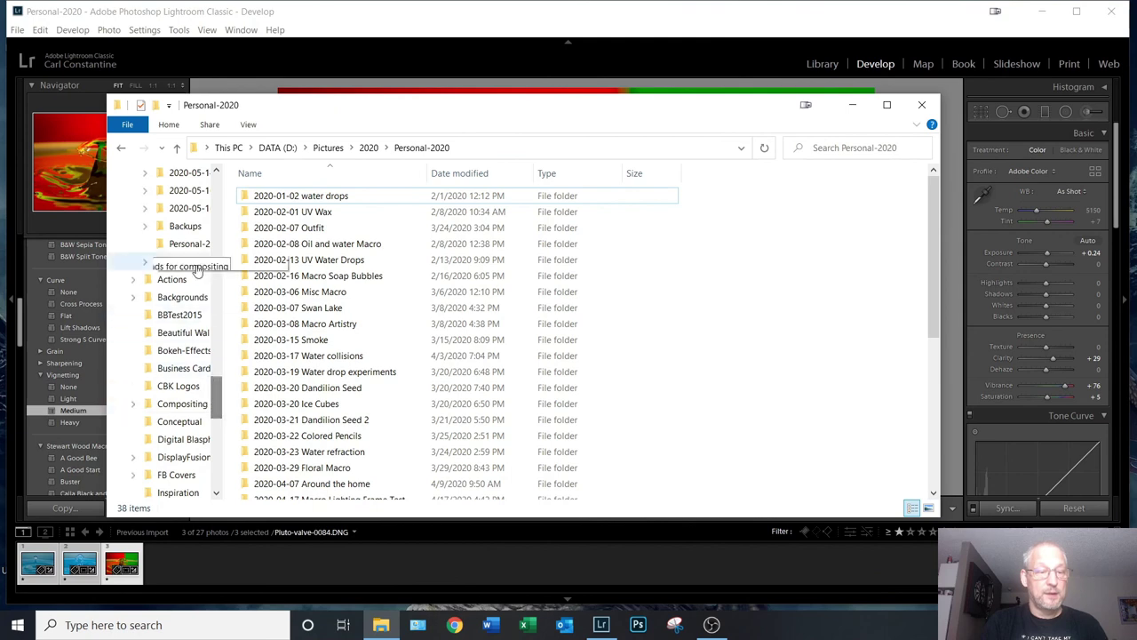
click(145, 210)
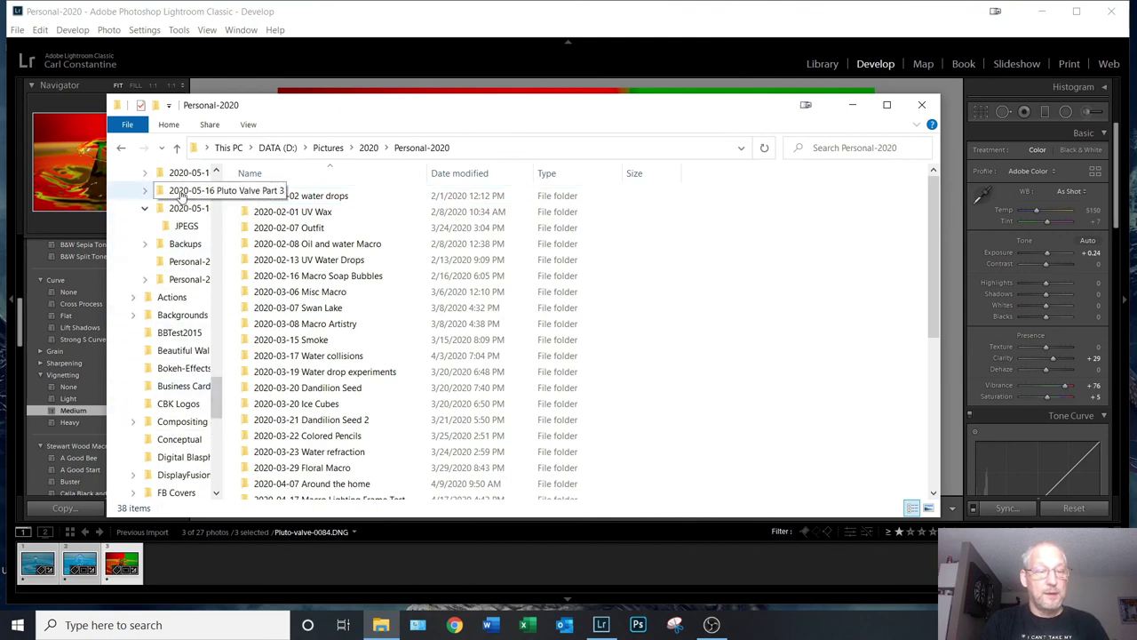
click(182, 194)
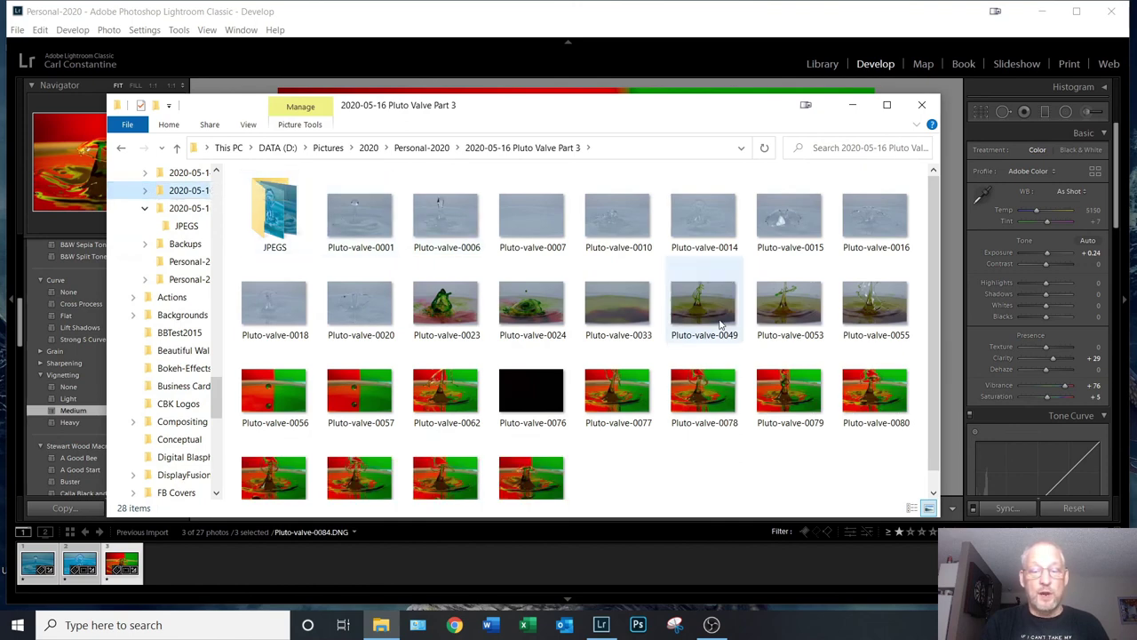
double_click(286, 213)
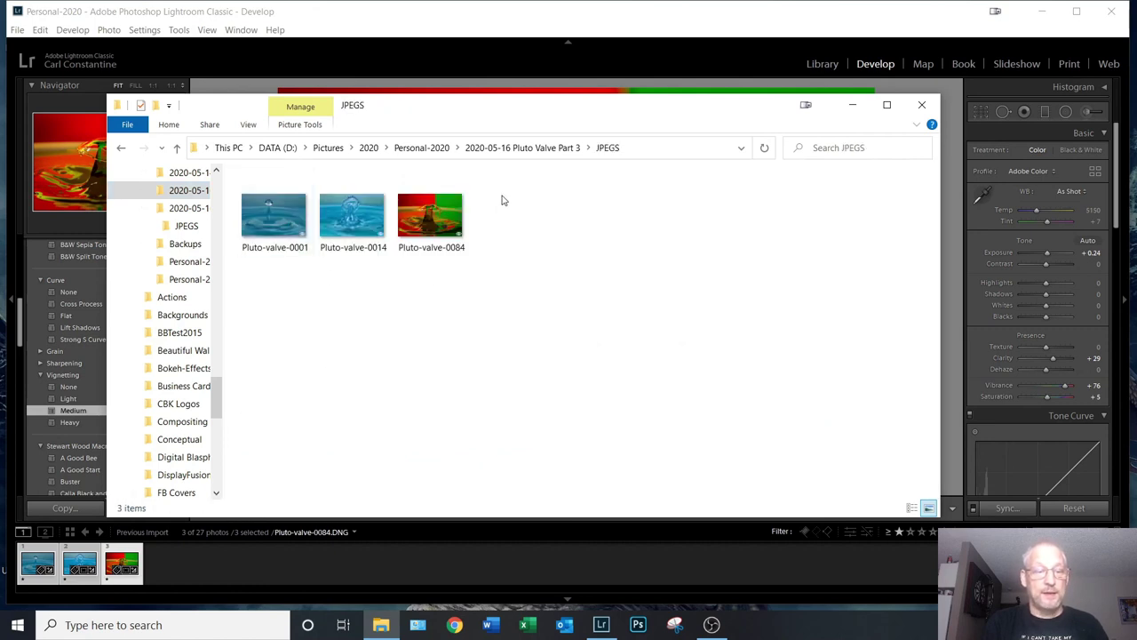
click(263, 219)
double_click(262, 214)
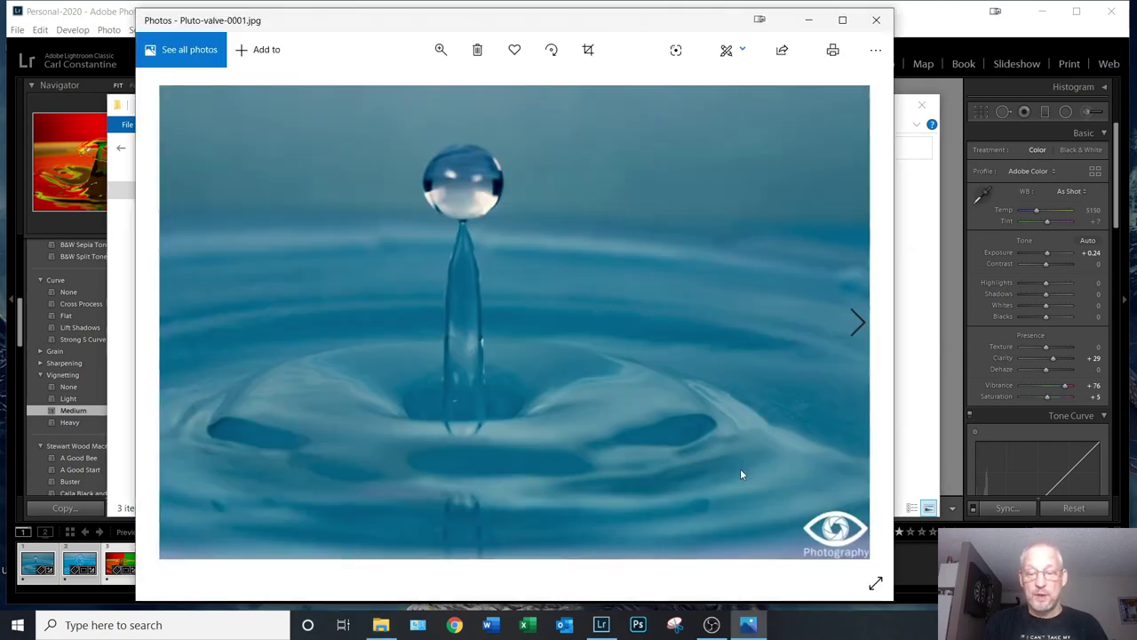
click(858, 323)
click(858, 322)
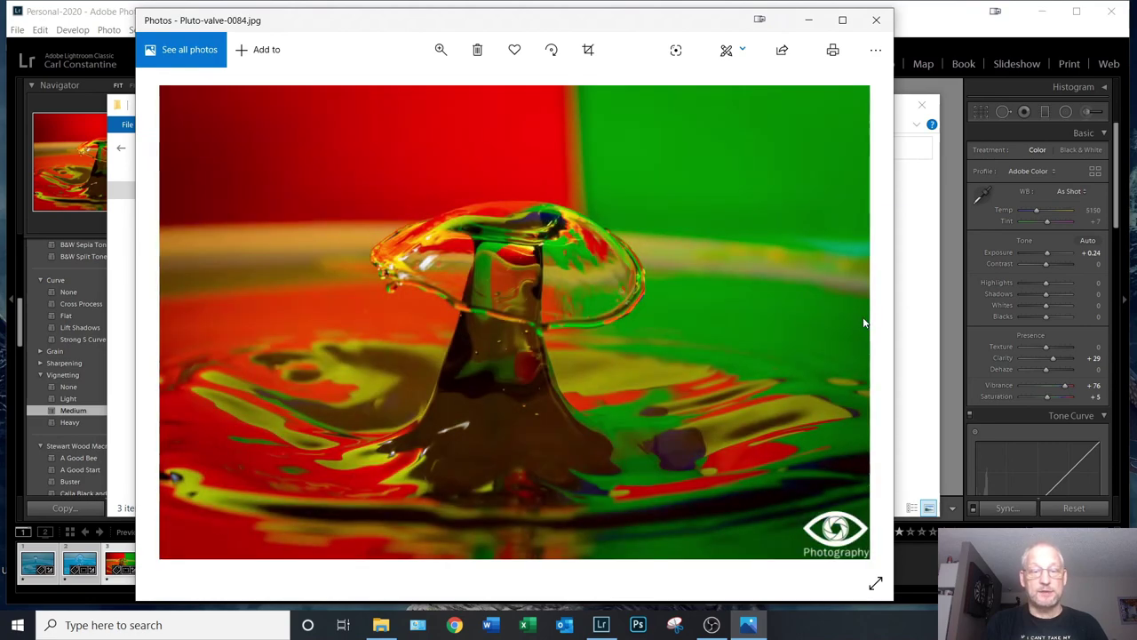
click(875, 21)
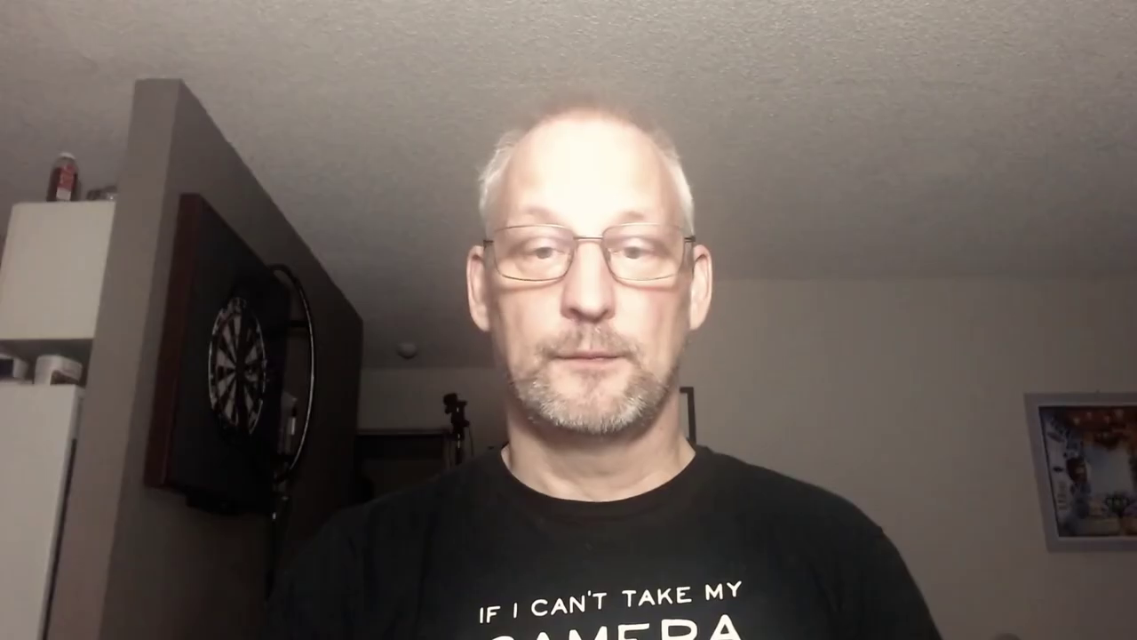